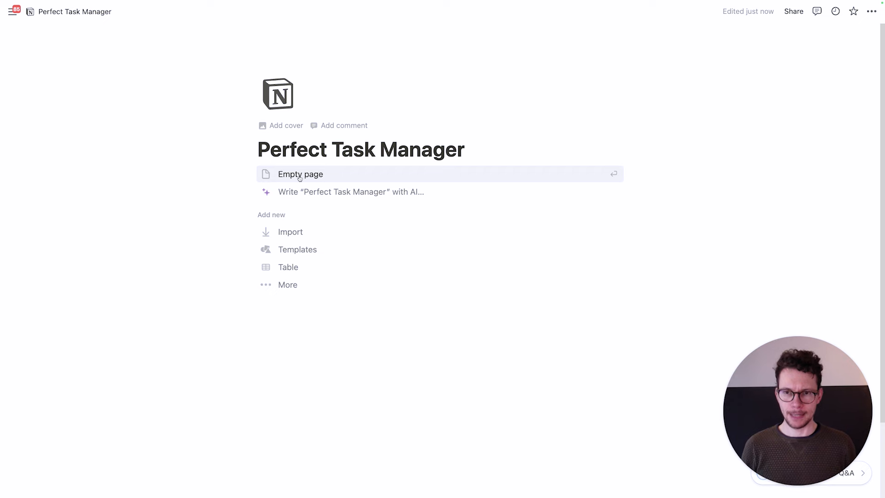
Start the Perfect Task Manager page as an empty page.
{"action": "left_click", "coordinate": [299, 178]}
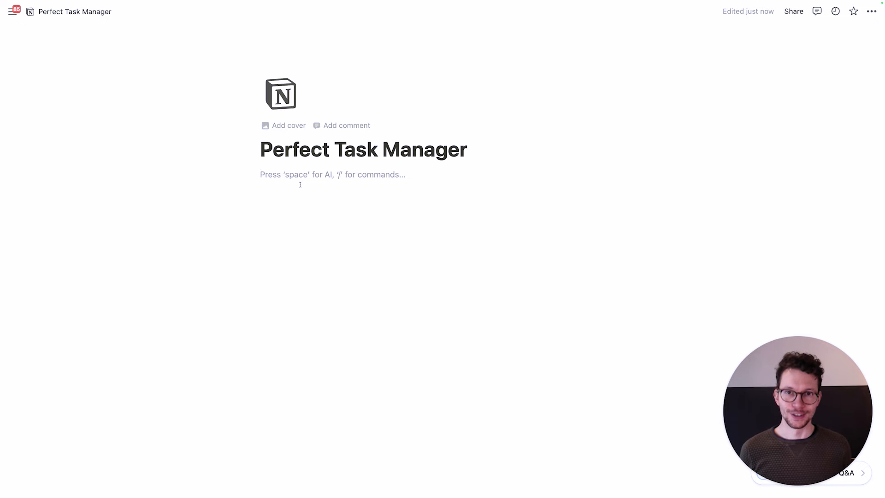
{"action": "type", "text": "/todo"}
{"action": "key", "text": "Return"}
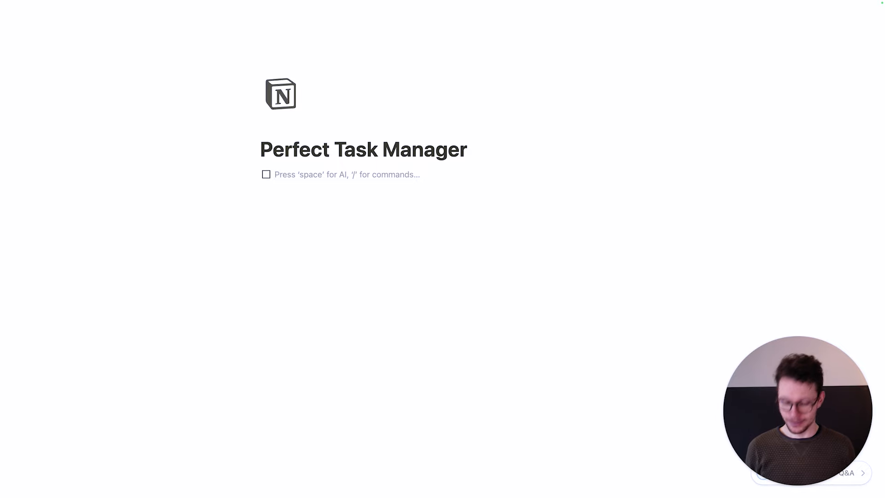
{"action": "key", "text": "BackSpace"}
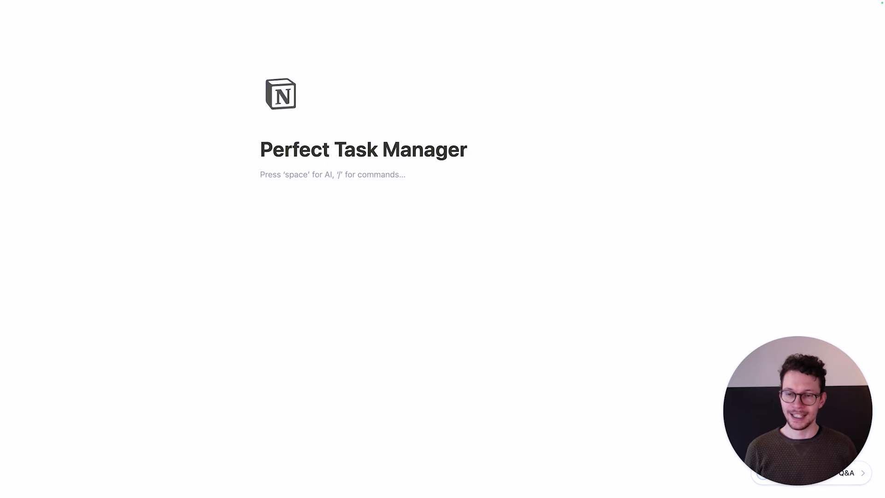
Insert an inline database below a blank line on the Perfect Task Manager page.
{"action": "key", "text": "Return"}
{"action": "type", "text": "/data"}
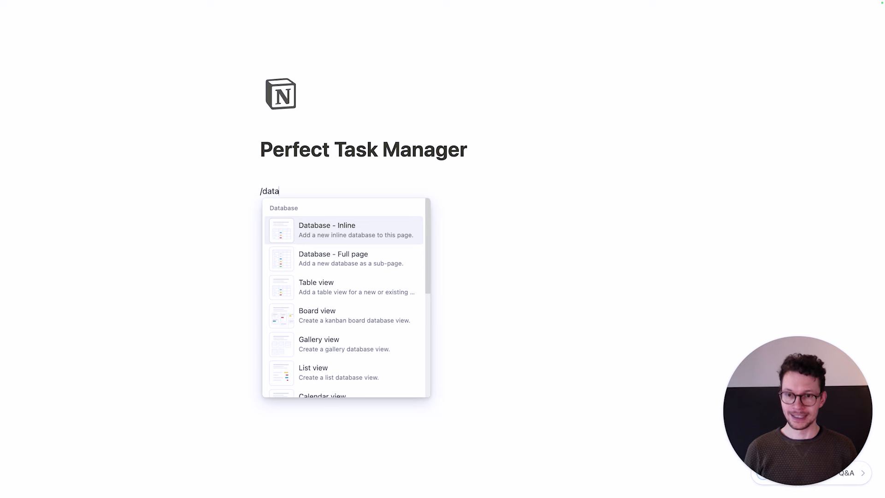
{"action": "key", "text": "Return"}
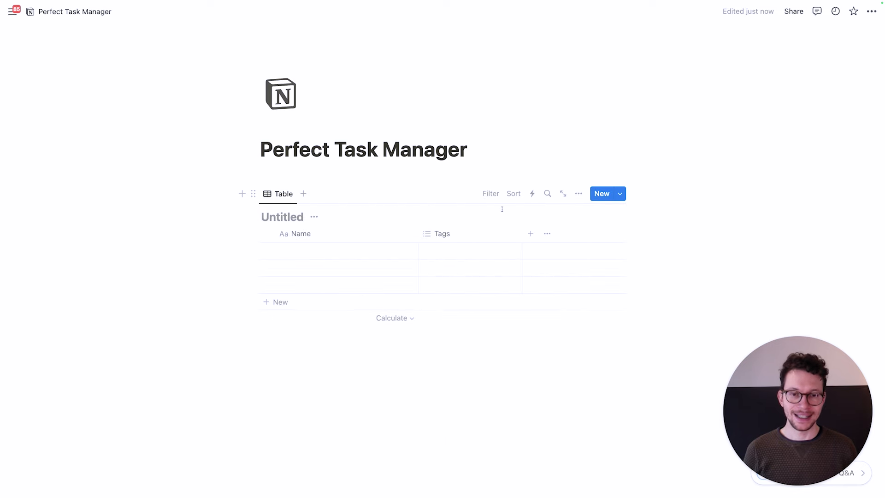
Set the page to full width and enlarge the page display.
{"action": "left_click", "coordinate": [872, 11]}
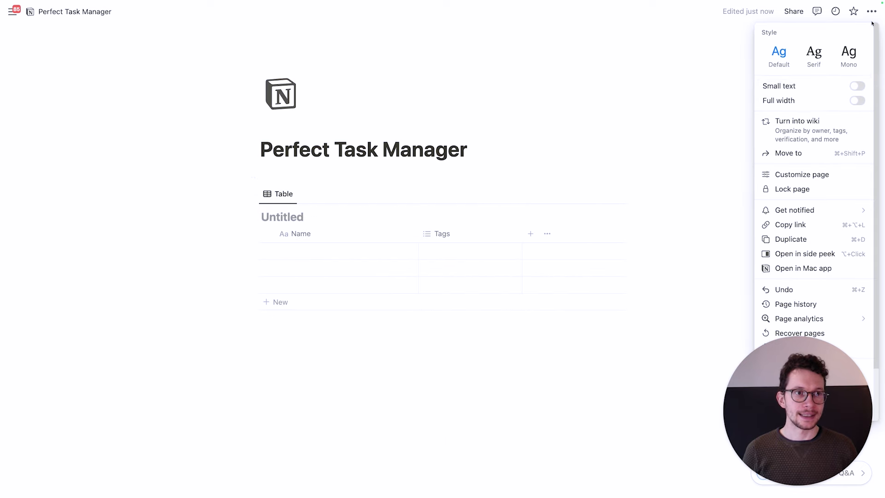
{"action": "left_click", "coordinate": [857, 101]}
{"action": "left_click", "coordinate": [317, 174]}
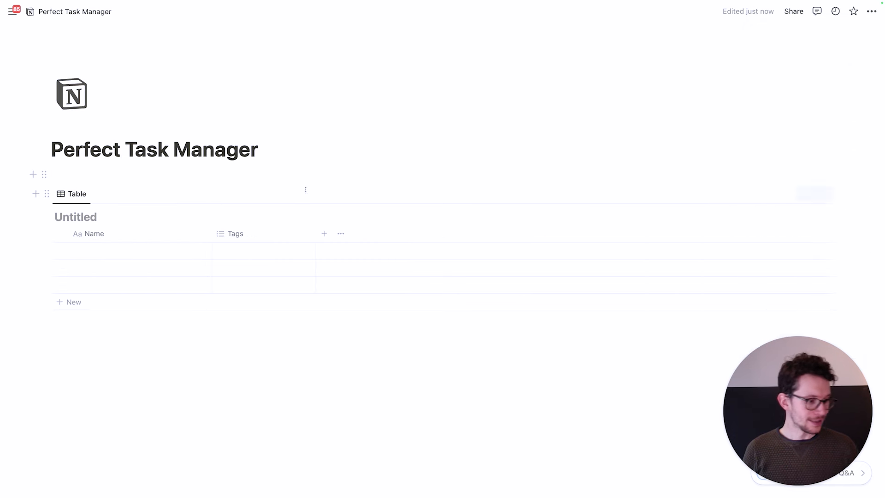
{"action": "key", "text": "super+plus"}
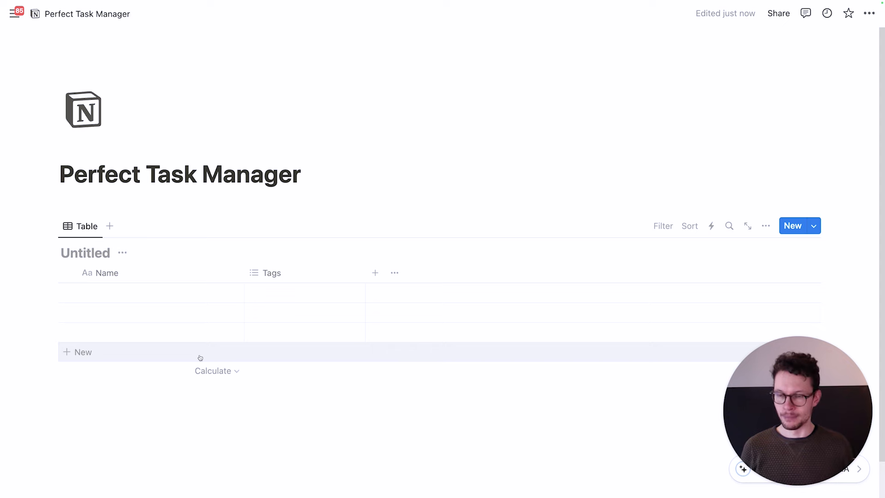
Name the new inline database "Tasks DB".
{"action": "scroll", "coordinate": [200, 358], "scroll_direction": "down", "scroll_amount": 1}
{"action": "left_click", "coordinate": [90, 215]}
{"action": "type", "text": "Tasks DB"}
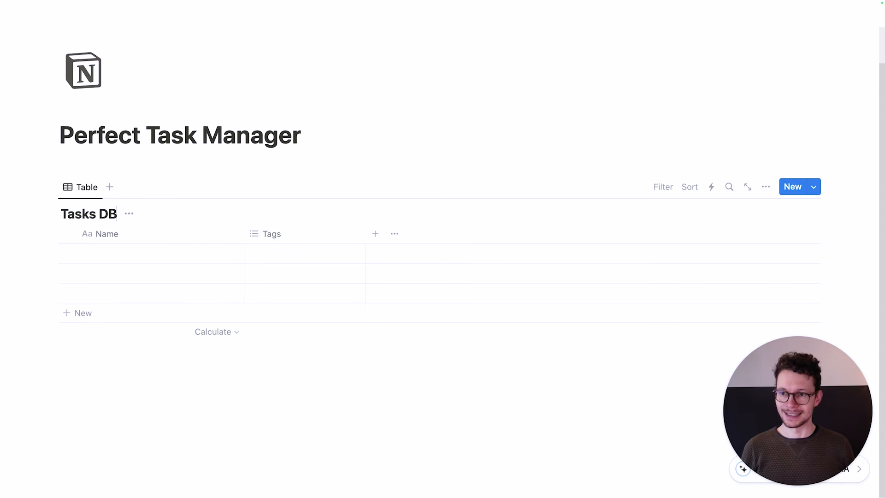
Delete the Tags property from Tasks DB and narrow the Name column.
{"action": "left_click", "coordinate": [279, 237]}
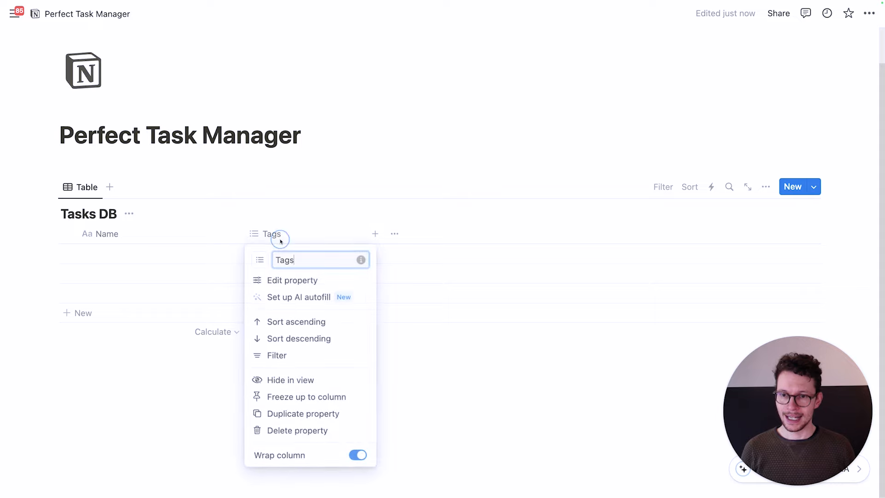
{"action": "left_click", "coordinate": [288, 433]}
{"action": "key", "text": "Return"}
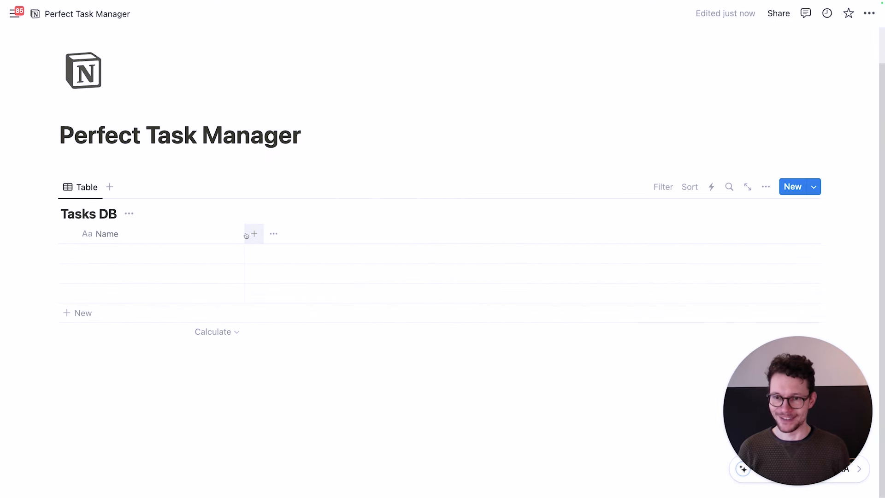
{"action": "left_click_drag", "start_coordinate": [245, 233], "coordinate": [192, 233]}
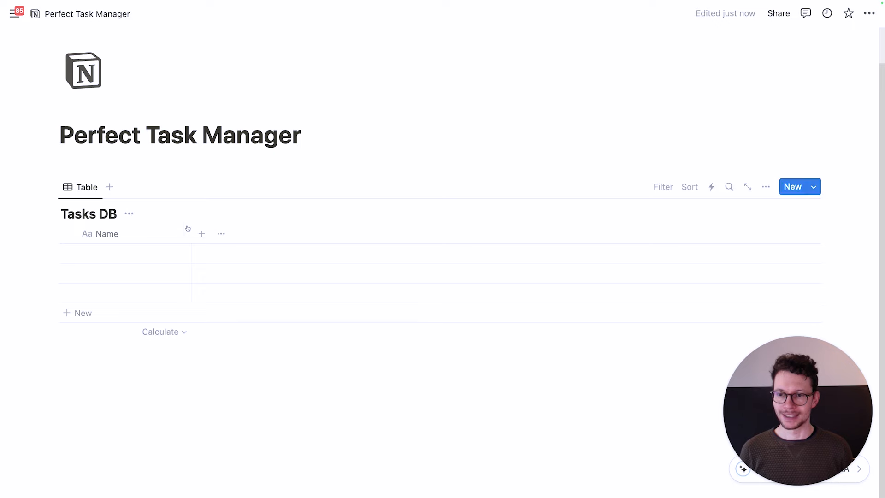
Add a checkbox property named "Done?" to Tasks DB.
{"action": "left_click", "coordinate": [200, 233]}
{"action": "type", "text": "check"}
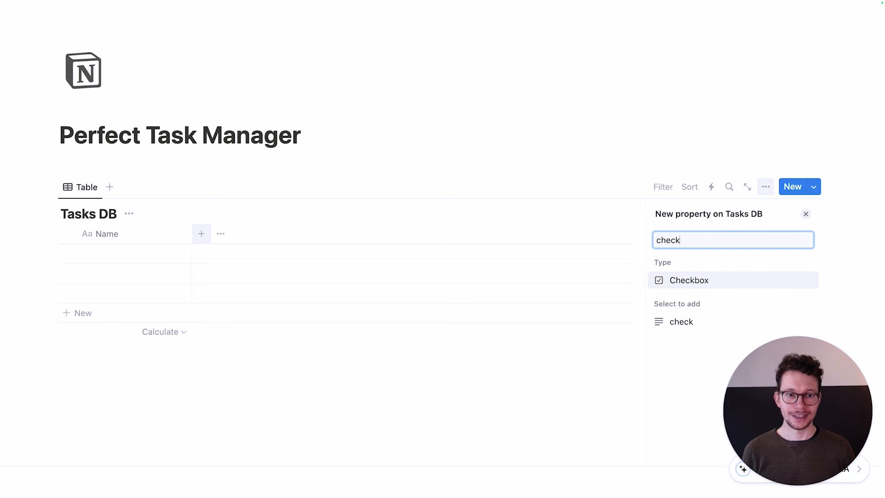
{"action": "key", "text": "Return"}
{"action": "key", "text": "super+a"}
{"action": "type", "text": "D"}
{"action": "key", "text": "Return"}
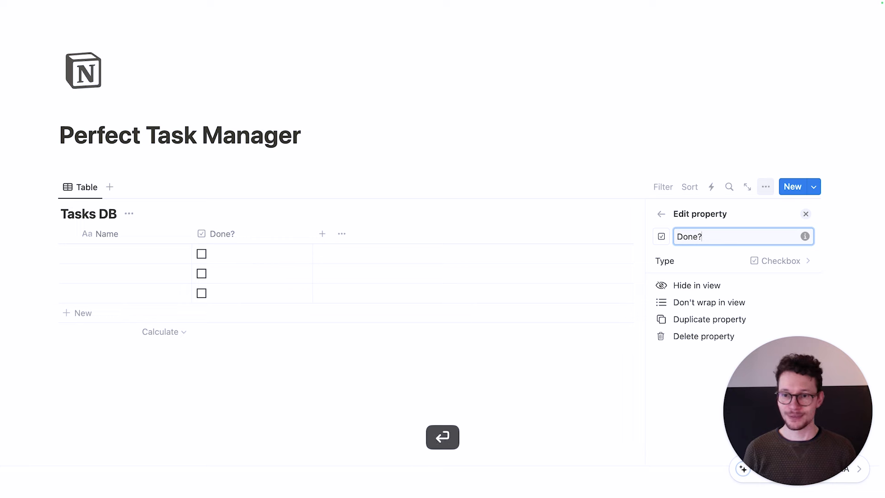
Move the narrowed Done? column before Name and try checking and unchecking the first row.
{"action": "left_click_drag", "start_coordinate": [214, 233], "coordinate": [75, 219]}
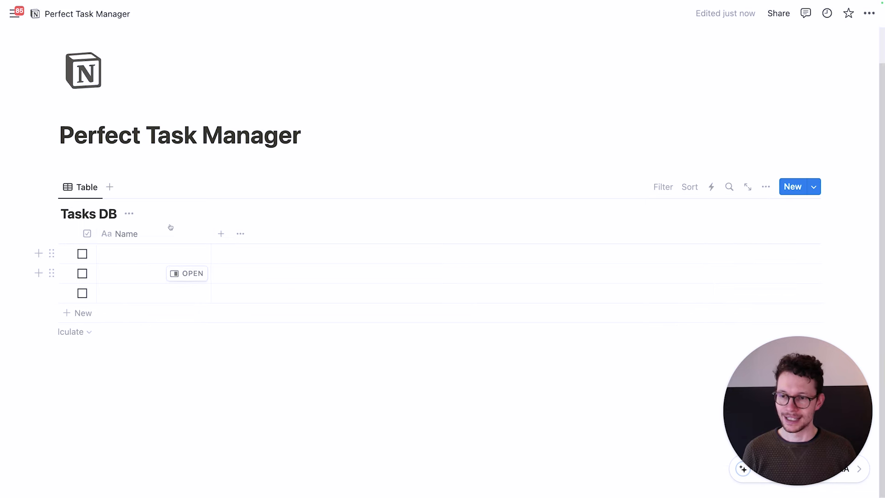
{"action": "left_click", "coordinate": [82, 253]}
{"action": "left_click", "coordinate": [82, 253]}
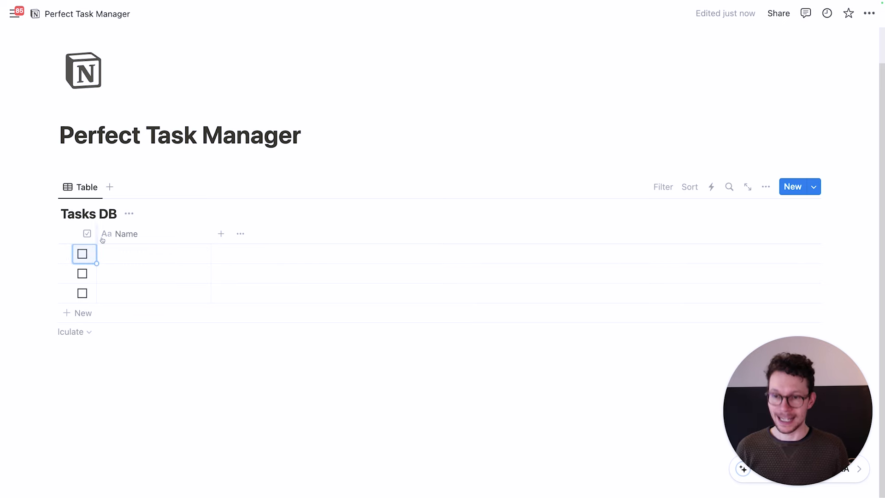
Delete the Done? checkbox property from Tasks DB.
{"action": "left_click", "coordinate": [86, 234]}
{"action": "key", "text": "Return"}
{"action": "key", "text": "Return"}
Add a Status property to Tasks DB, review its option groups and narrow its column.
{"action": "left_click", "coordinate": [206, 242]}
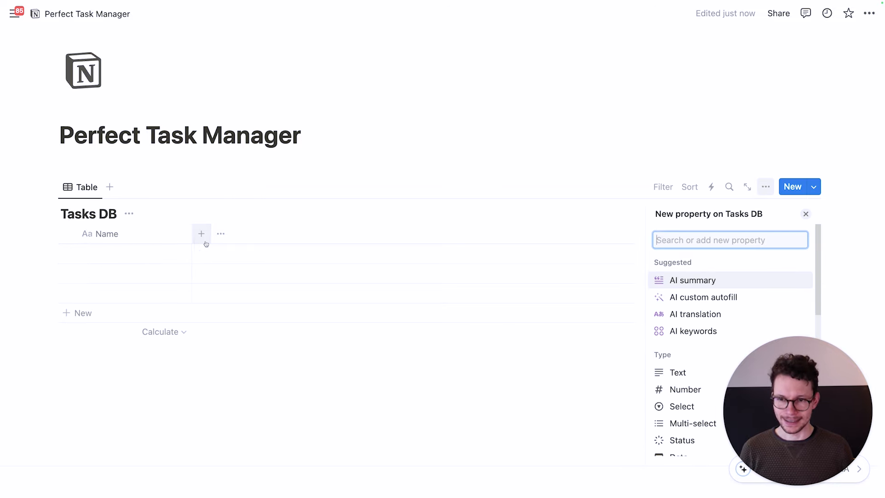
{"action": "type", "text": "stati"}
{"action": "key", "text": "BackSpace"}
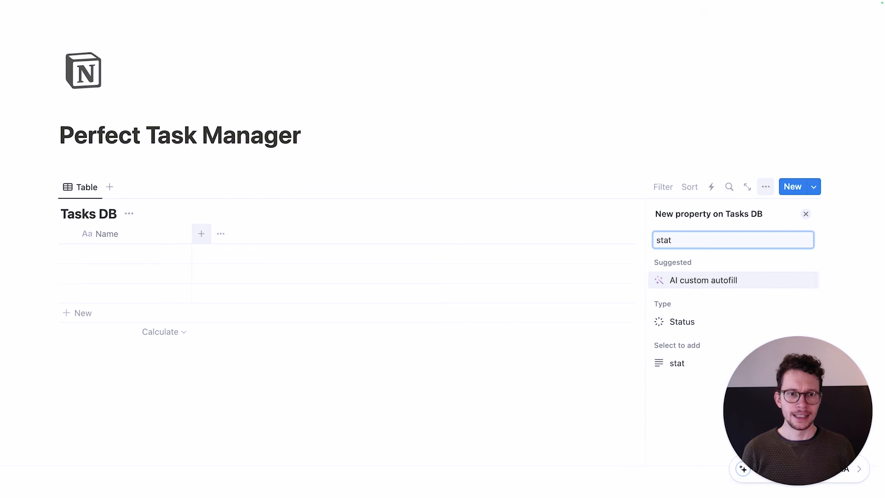
{"action": "type", "text": "u"}
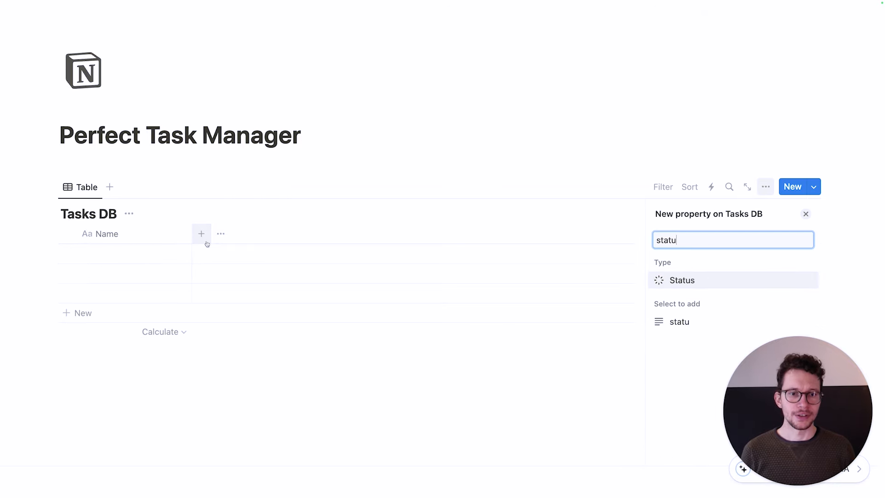
{"action": "left_click", "coordinate": [679, 281]}
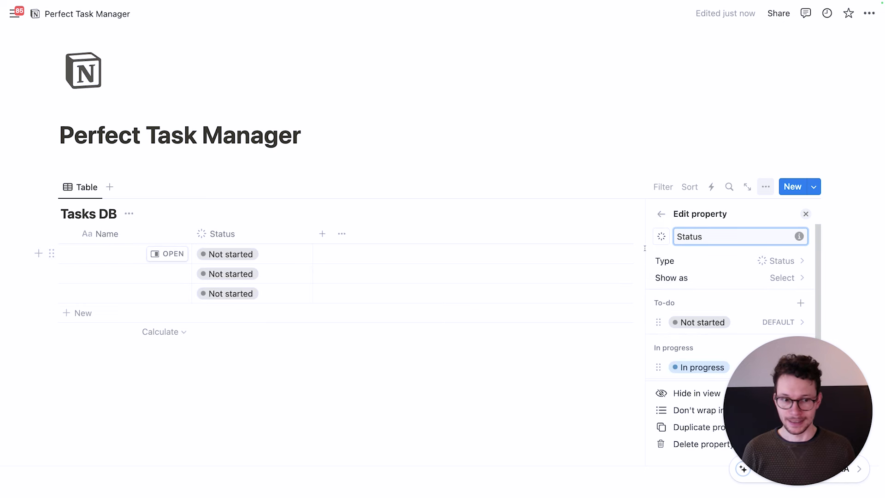
{"action": "scroll", "coordinate": [679, 320], "scroll_direction": "down", "scroll_amount": 2}
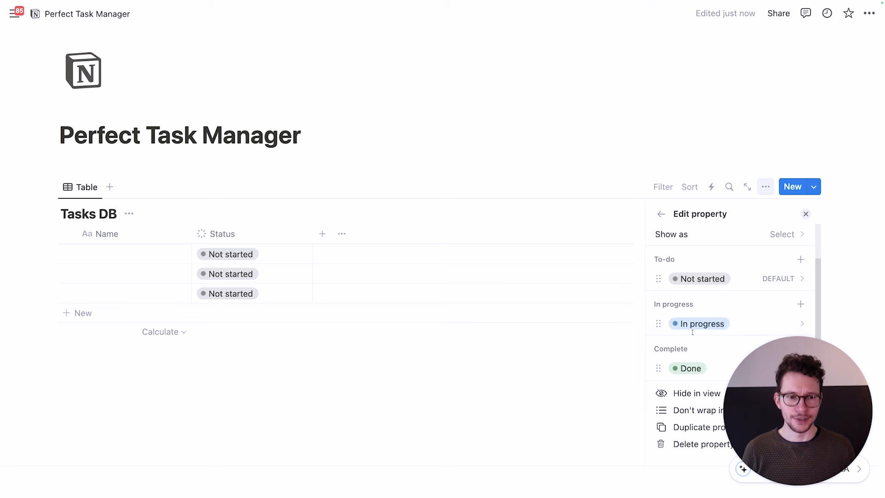
{"action": "scroll", "coordinate": [694, 338], "scroll_direction": "up", "scroll_amount": 1}
{"action": "scroll", "coordinate": [694, 338], "scroll_direction": "up", "scroll_amount": 1}
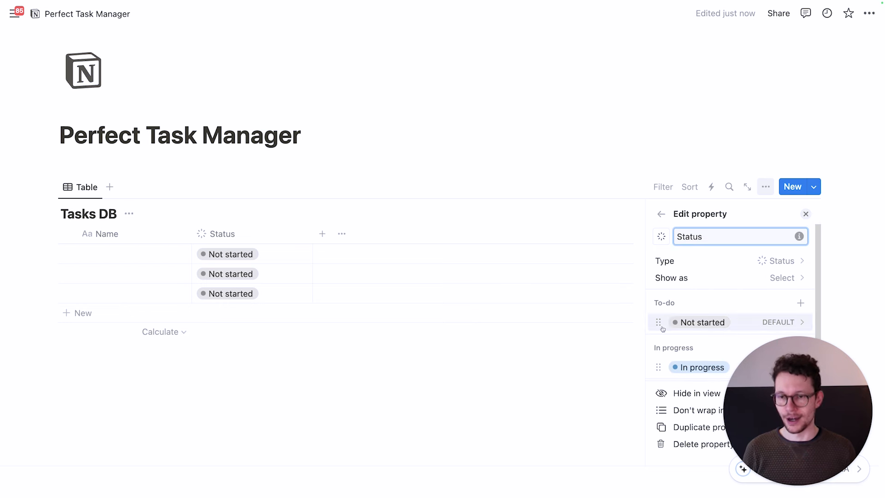
{"action": "left_click_drag", "start_coordinate": [312, 233], "coordinate": [279, 233]}
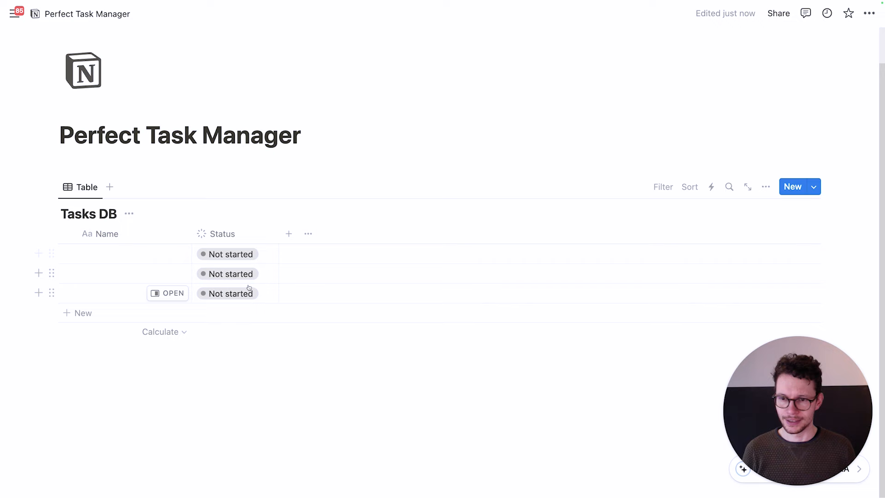
Edit the Status property so it is shown as a checkbox.
{"action": "left_click", "coordinate": [255, 234]}
{"action": "left_click", "coordinate": [247, 280]}
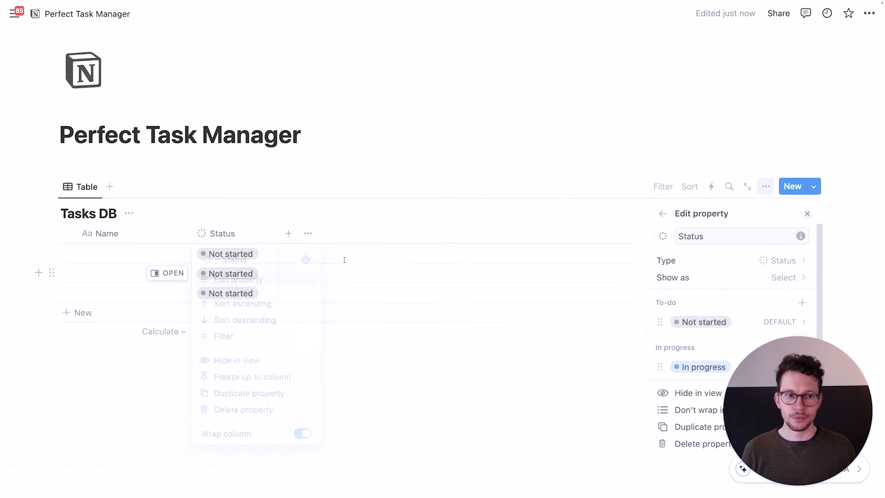
{"action": "left_click", "coordinate": [688, 278]}
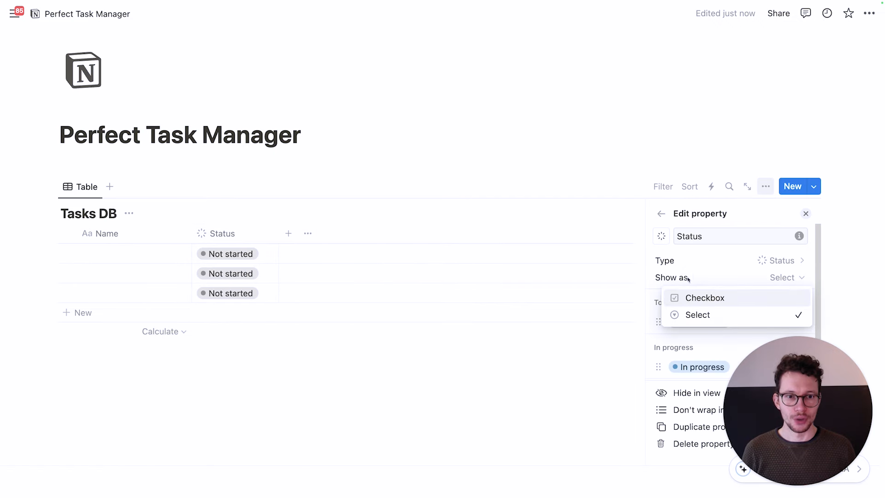
{"action": "left_click", "coordinate": [701, 299]}
{"action": "scroll", "coordinate": [678, 322], "scroll_direction": "down", "scroll_amount": 2}
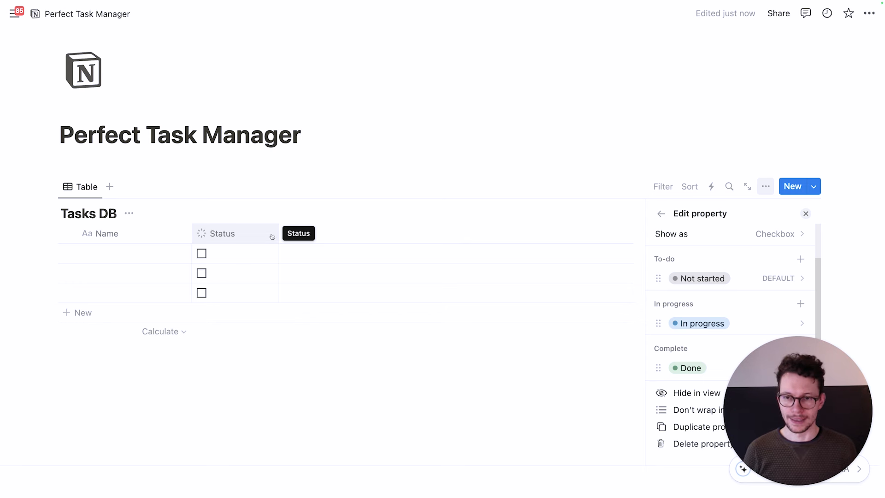
Move the narrowed Status column before Name and give the property a round checkmark icon.
{"action": "left_click_drag", "start_coordinate": [278, 234], "coordinate": [85, 233]}
{"action": "left_click", "coordinate": [87, 233]}
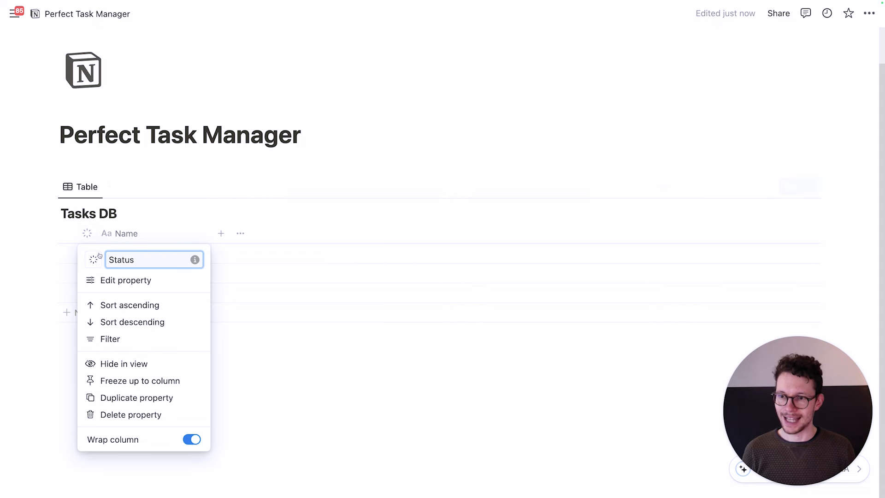
{"action": "left_click", "coordinate": [95, 261]}
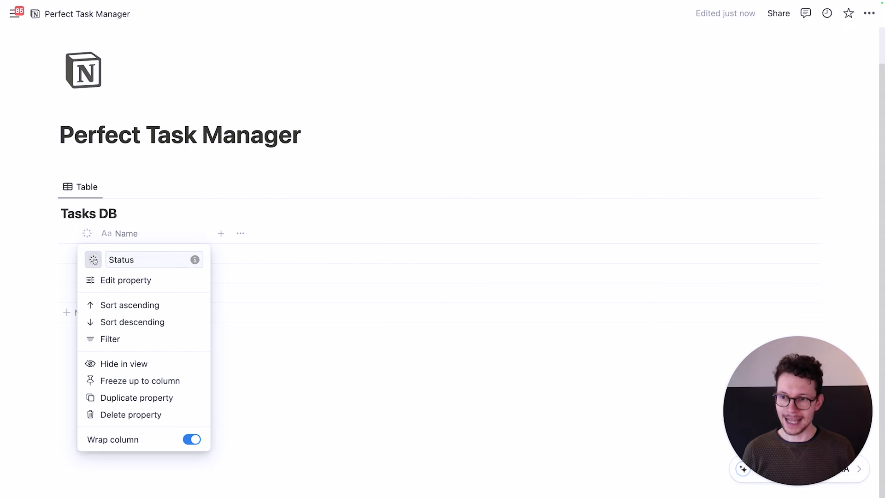
{"action": "type", "text": "check"}
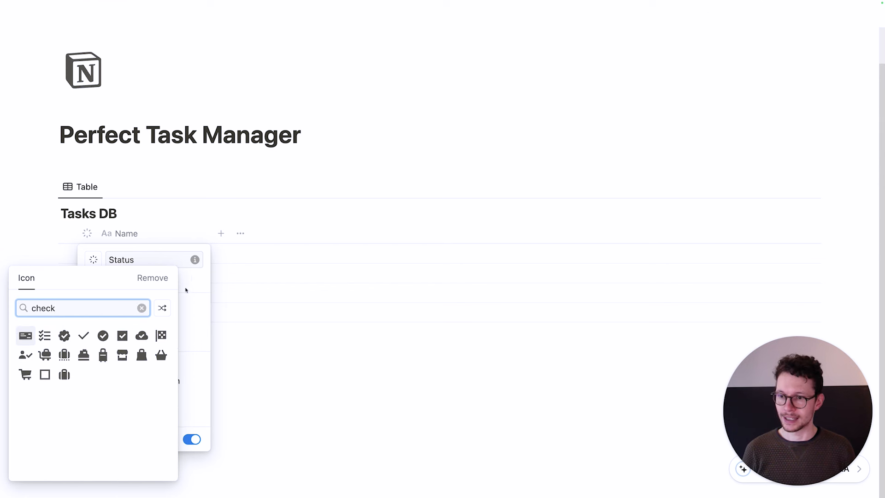
{"action": "left_click", "coordinate": [103, 335]}
{"action": "left_click", "coordinate": [248, 347]}
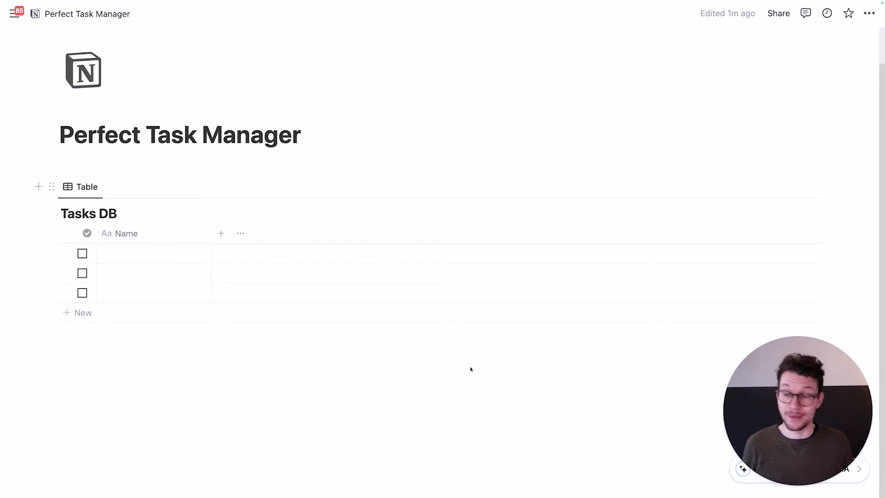
Add a date property named "Due Date" to Tasks DB and narrow its column.
{"action": "left_click", "coordinate": [220, 234]}
{"action": "type", "text": "date"}
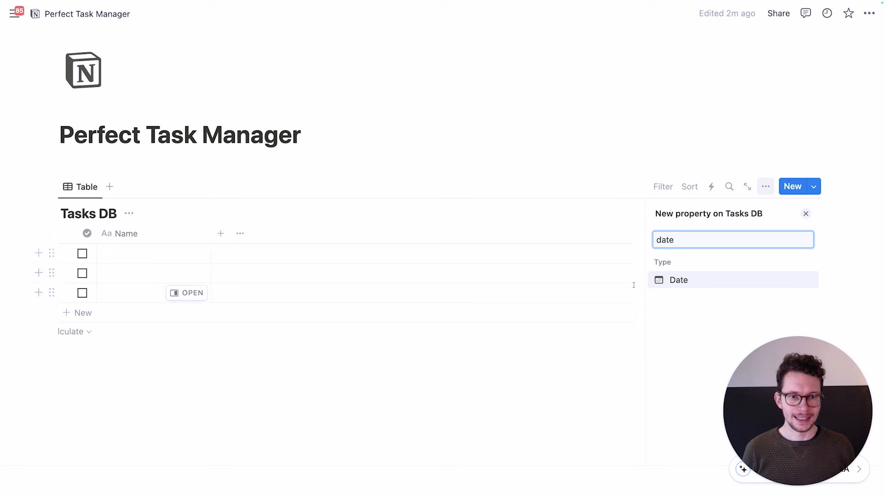
{"action": "left_click", "coordinate": [691, 280]}
{"action": "key", "text": "super+a"}
{"action": "type", "text": "Due Date"}
{"action": "key", "text": "Return"}
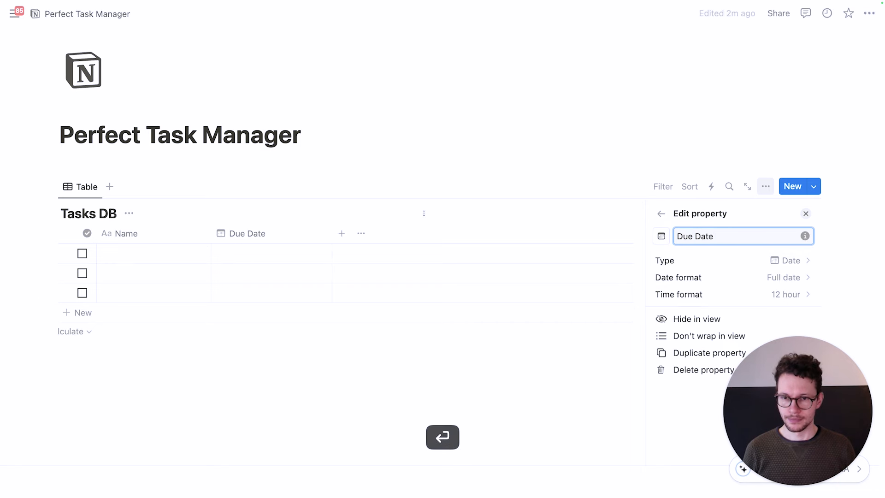
{"action": "left_click_drag", "start_coordinate": [331, 234], "coordinate": [289, 234]}
Add a multi-select property named "Context" to Tasks DB.
{"action": "left_click", "coordinate": [299, 234]}
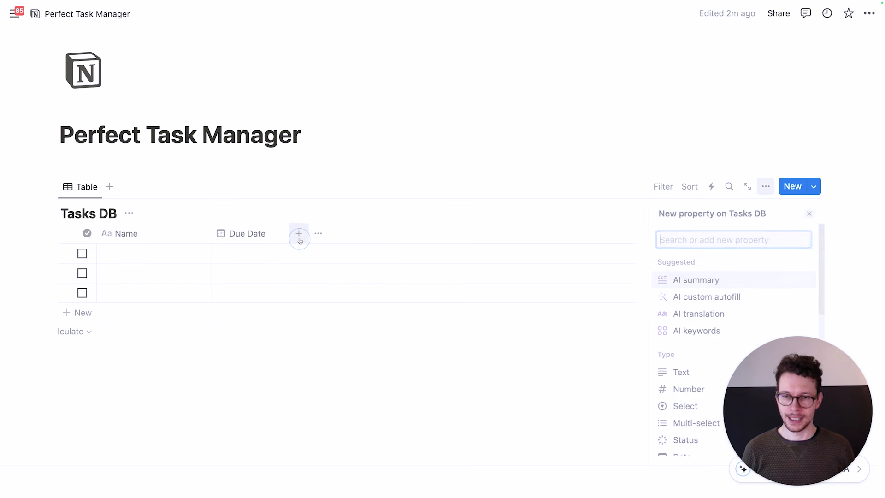
{"action": "type", "text": "se"}
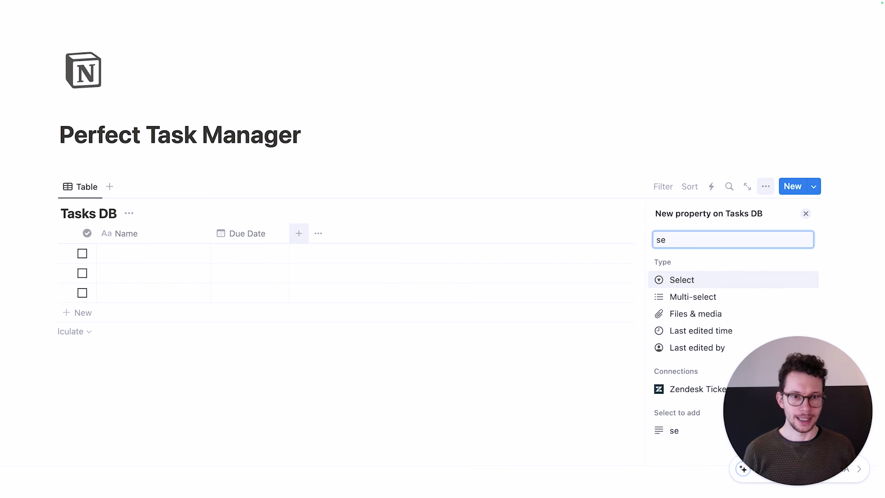
{"action": "left_click", "coordinate": [677, 295]}
{"action": "key", "text": "super+a"}
{"action": "type", "text": "Co"}
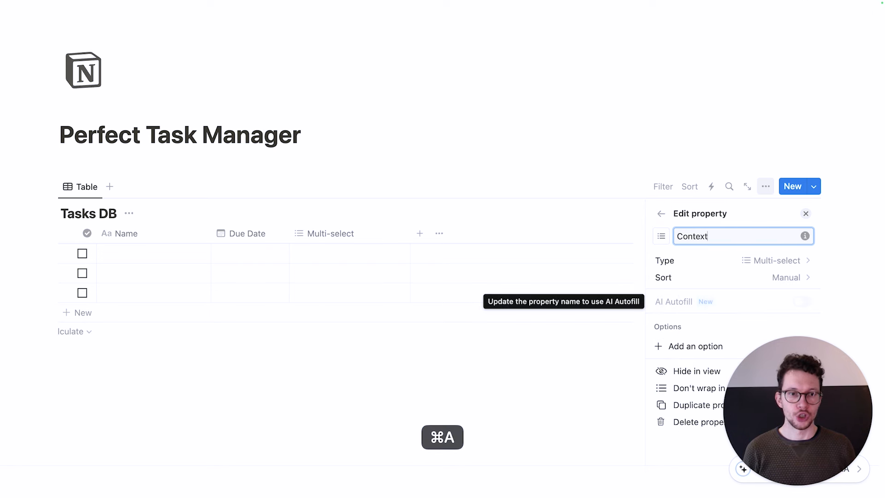
Give the Context property the icon of mixed geometric shapes.
{"action": "left_click", "coordinate": [662, 236]}
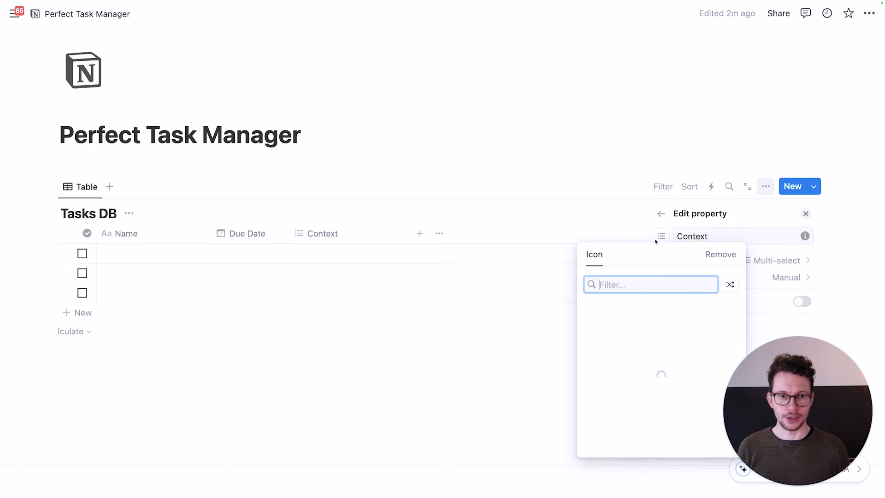
{"action": "type", "text": "form"}
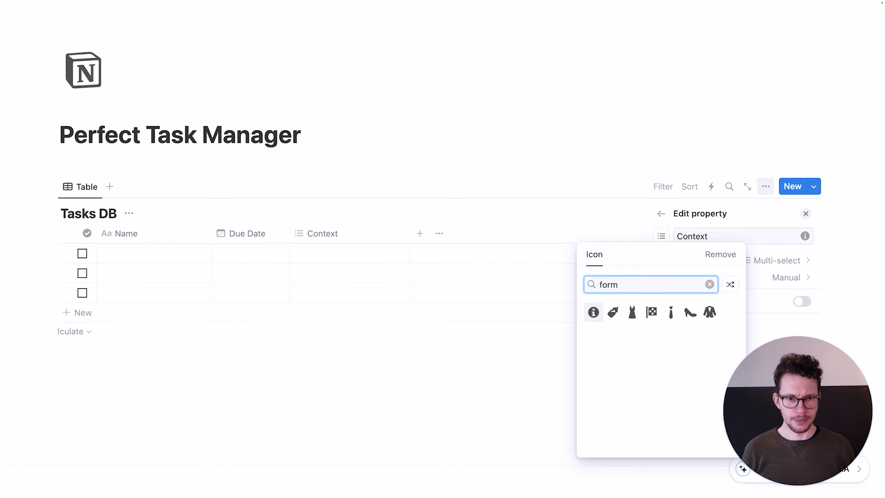
{"action": "key", "text": "super+a"}
{"action": "type", "text": "shap"}
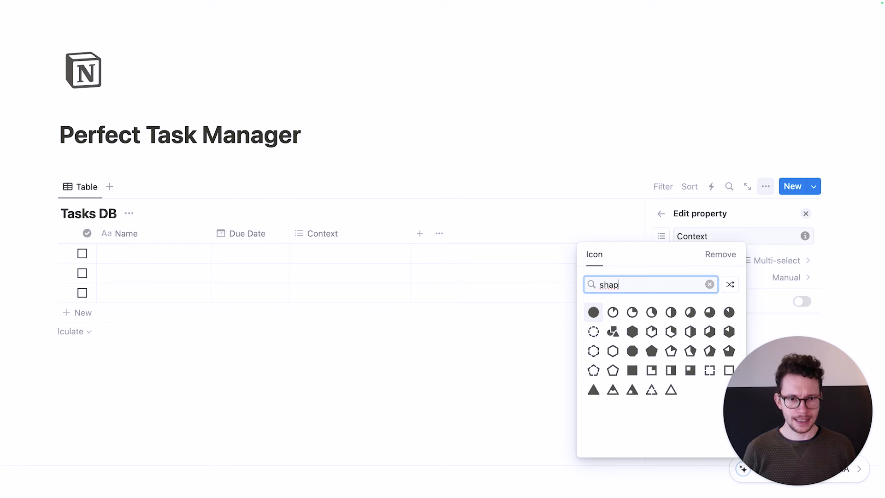
{"action": "left_click", "coordinate": [613, 332]}
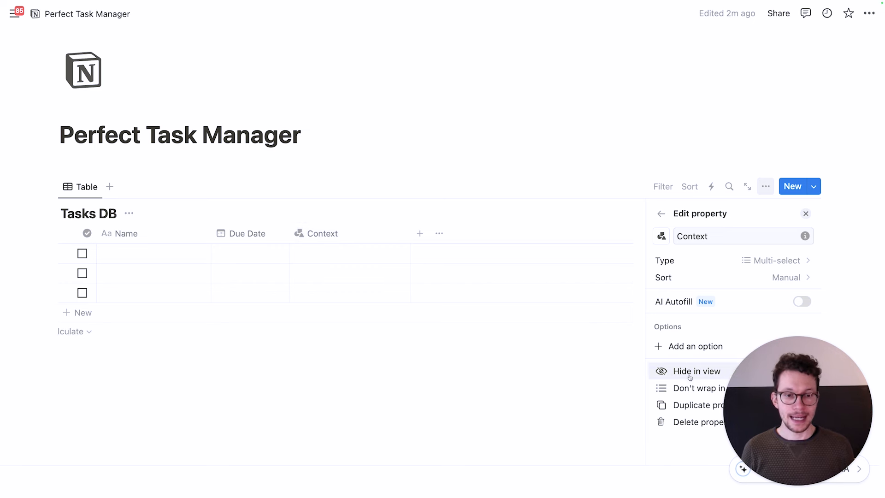
Add a "Low Energy" option with a red low-battery emoji to the Context property.
{"action": "left_click", "coordinate": [687, 348]}
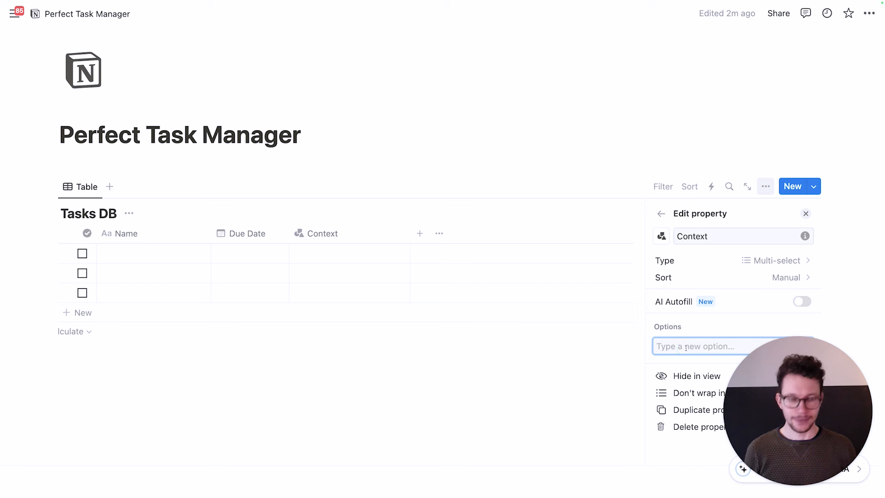
{"action": "left_click_drag", "start_coordinate": [823, 377], "coordinate": [174, 370]}
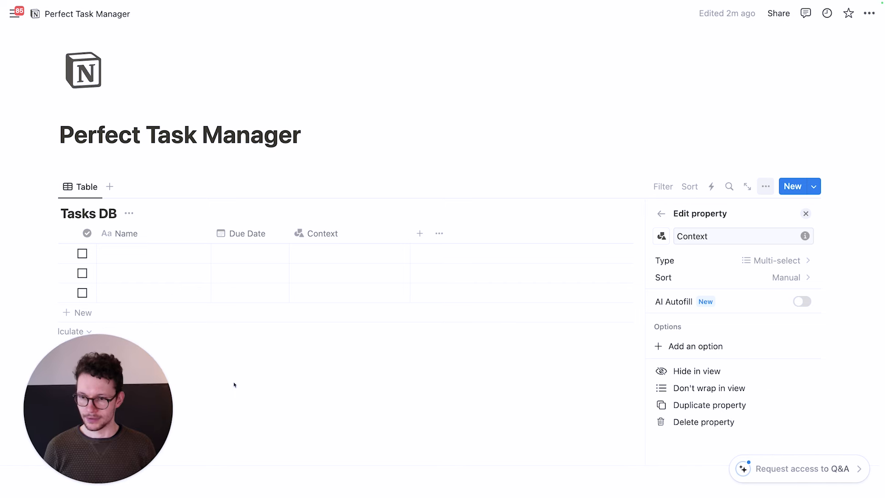
{"action": "left_click", "coordinate": [693, 345]}
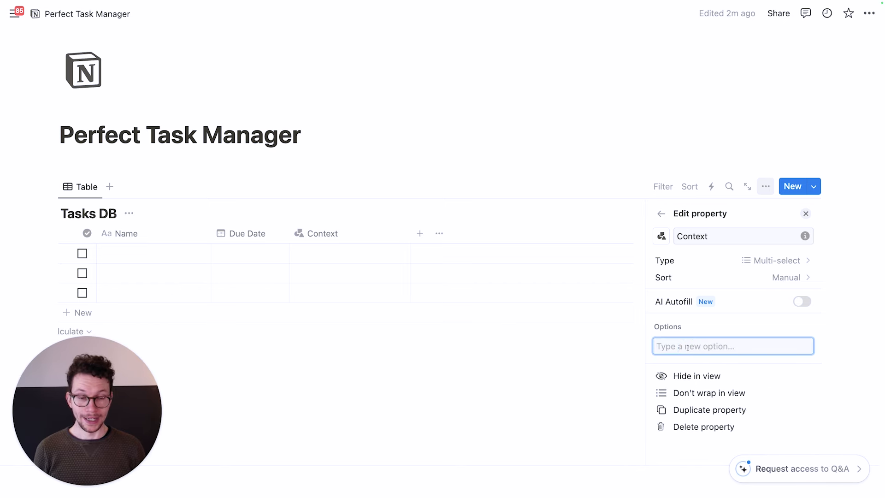
{"action": "key", "text": "ctrl+super+space"}
{"action": "type", "text": "batt"}
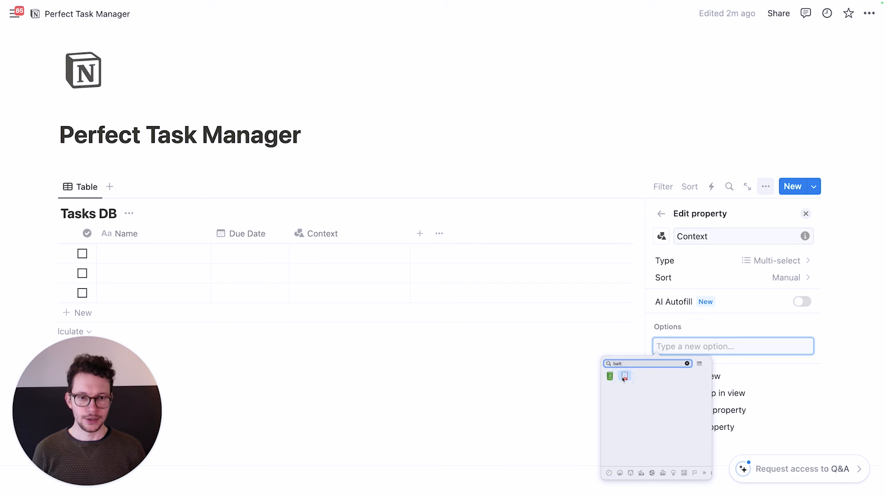
{"action": "left_click", "coordinate": [624, 376]}
{"action": "type", "text": "Low Energy"}
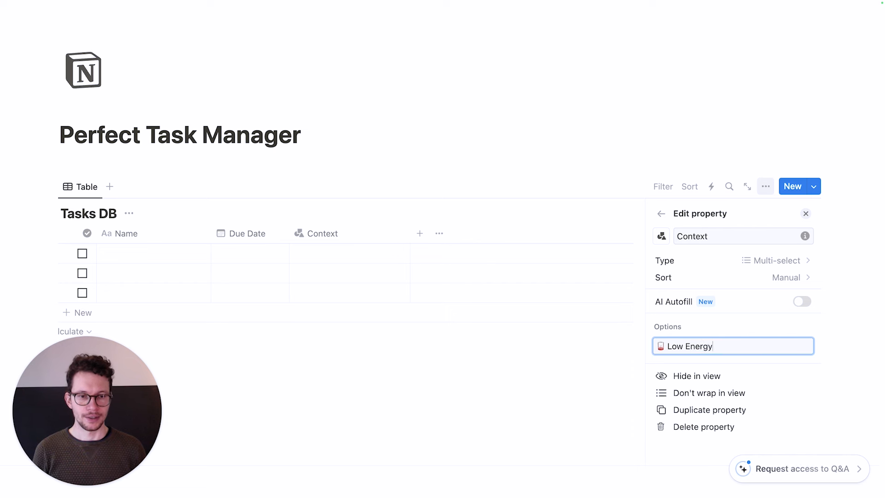
{"action": "key", "text": "Return"}
Add a "High Energy" option with a green battery emoji to the Context property.
{"action": "key", "text": "ctrl+super+space"}
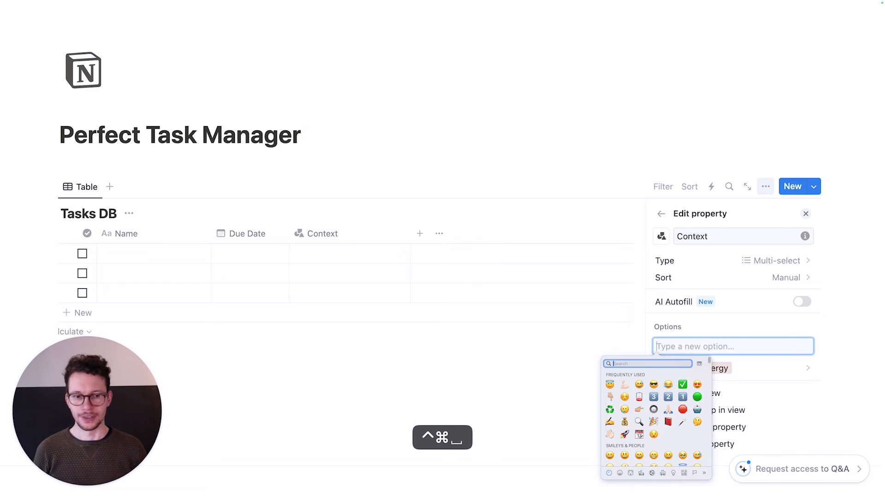
{"action": "type", "text": "batter"}
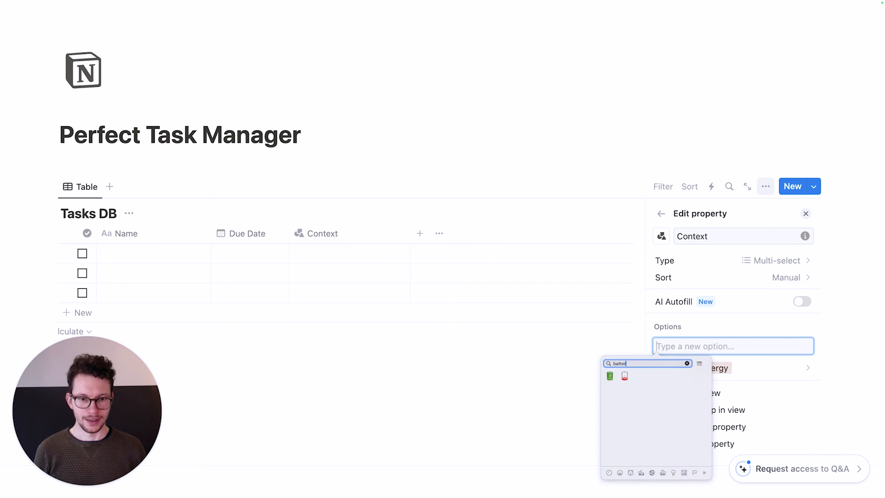
{"action": "left_click", "coordinate": [610, 376]}
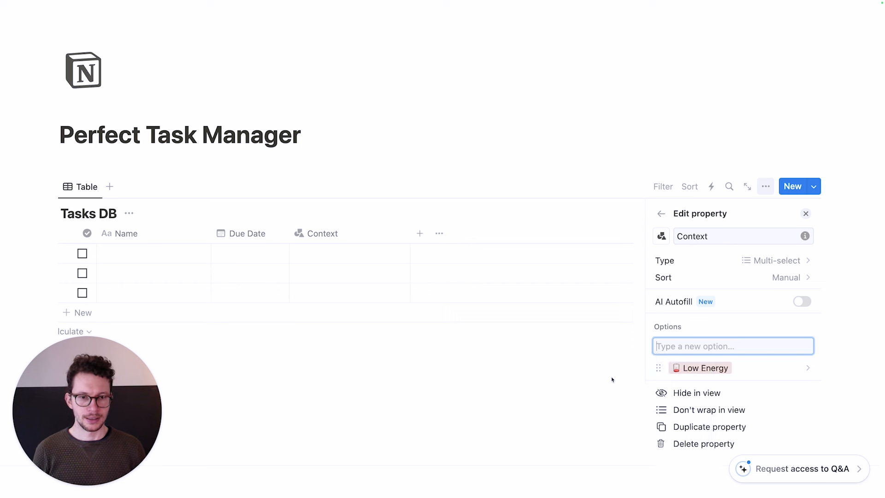
{"action": "type", "text": "High Ener"}
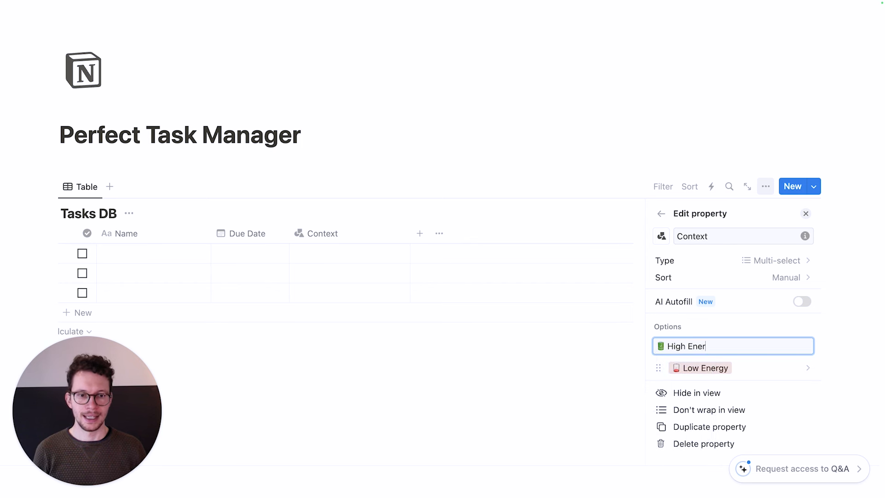
{"action": "type", "text": "gy"}
{"action": "key", "text": "Return"}
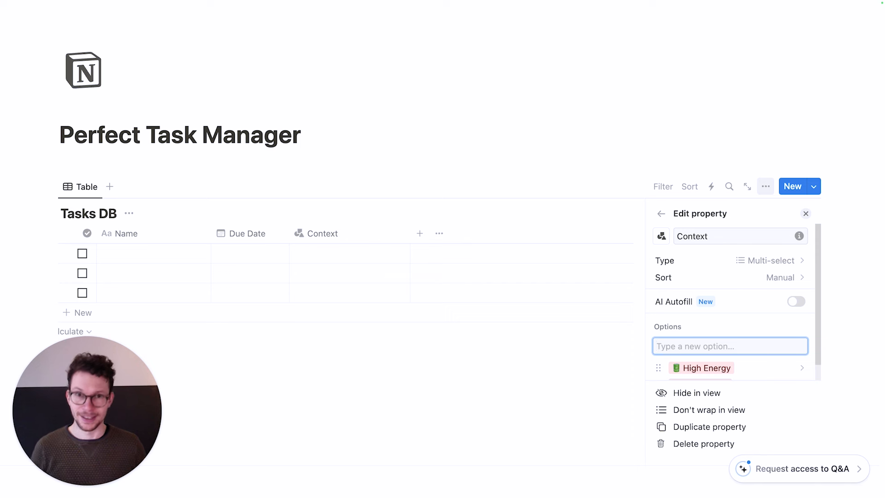
Add a "Phone" option with a telephone receiver emoji to the Context property.
{"action": "key", "text": "ctrl+super+space"}
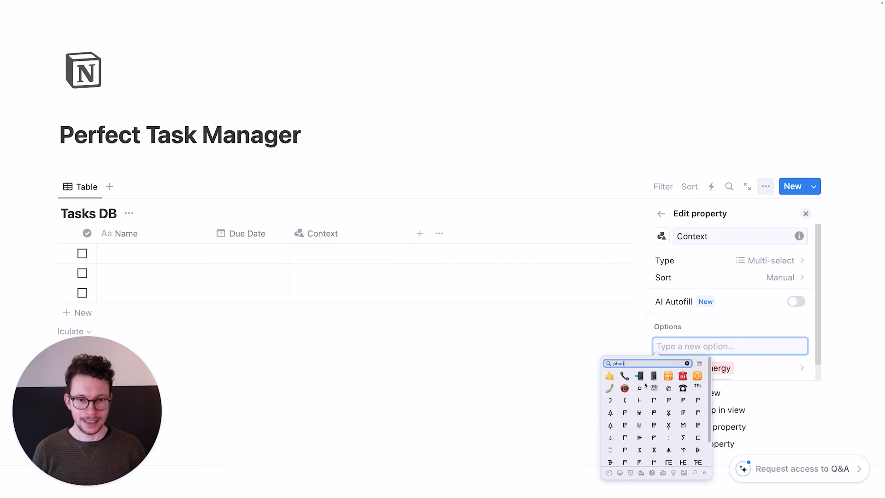
{"action": "left_click", "coordinate": [625, 377]}
{"action": "type", "text": "Phone"}
{"action": "key", "text": "Return"}
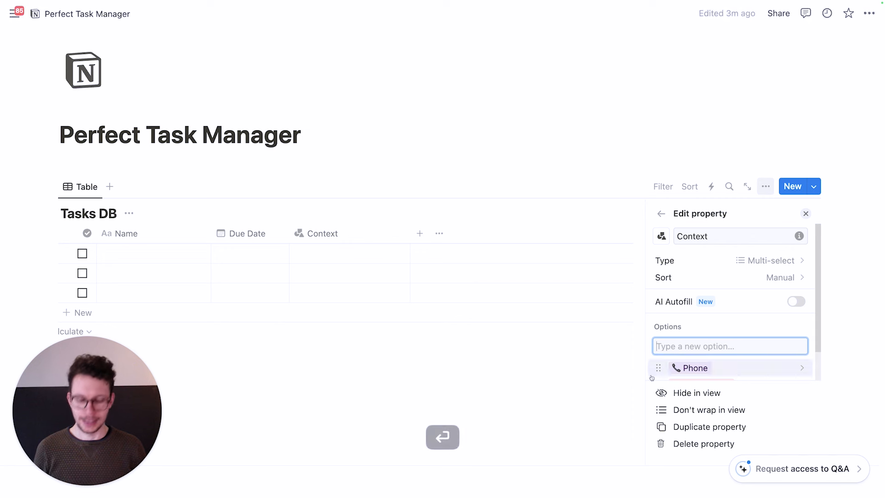
Add a "Quick Wins" option with a lightning bolt emoji to the Context property.
{"action": "key", "text": "ctrl+super+space"}
{"action": "type", "text": "ligh"}
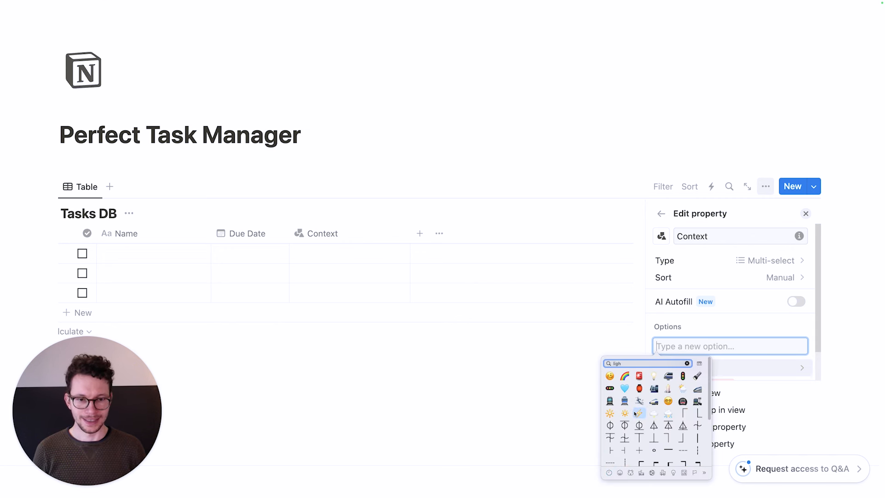
{"action": "left_click", "coordinate": [638, 413]}
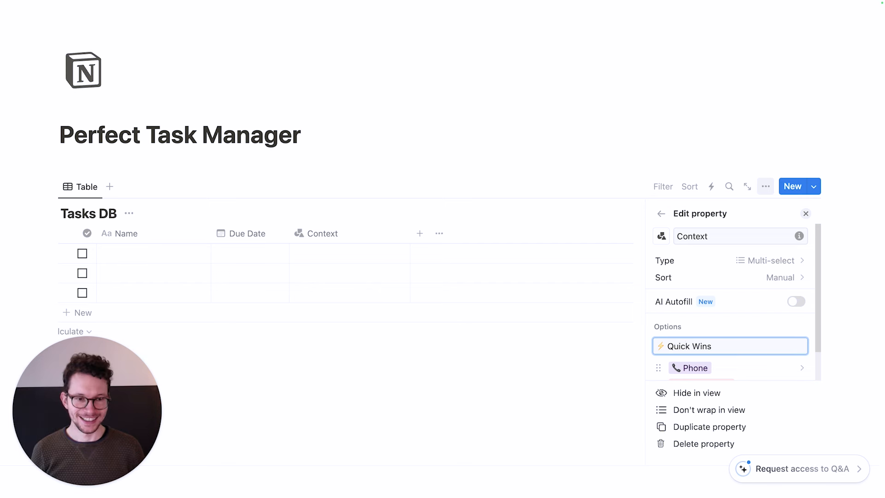
{"action": "key", "text": "Return"}
Set the Low Energy option's color to Gray and review the color choices of the High Energy option.
{"action": "scroll", "coordinate": [686, 362], "scroll_direction": "down", "scroll_amount": 2}
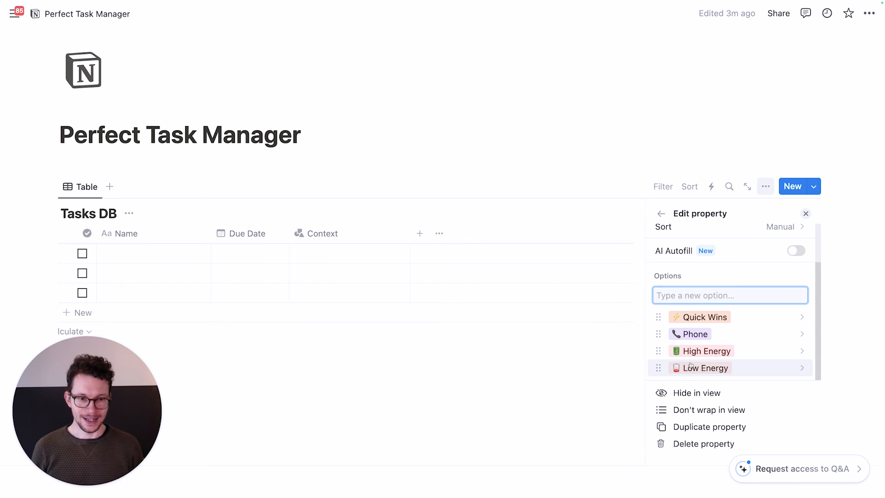
{"action": "left_click", "coordinate": [802, 368]}
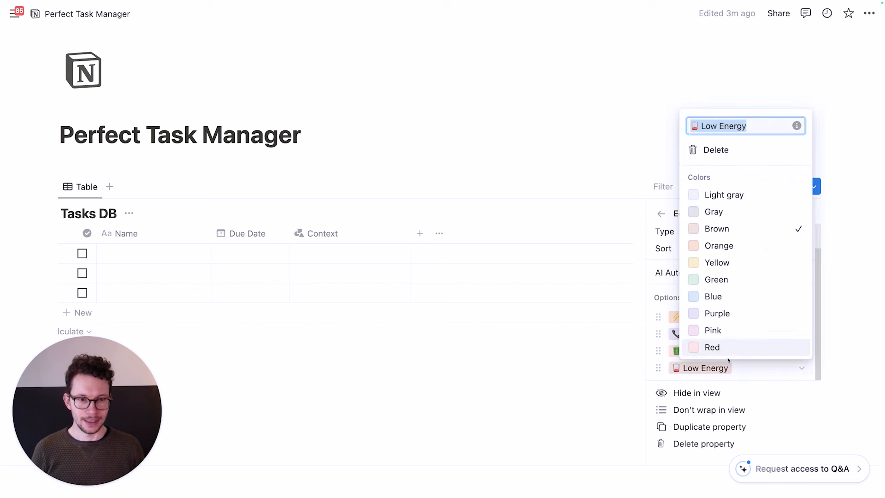
{"action": "left_click", "coordinate": [729, 213]}
{"action": "left_click", "coordinate": [674, 349]}
{"action": "left_click", "coordinate": [721, 351]}
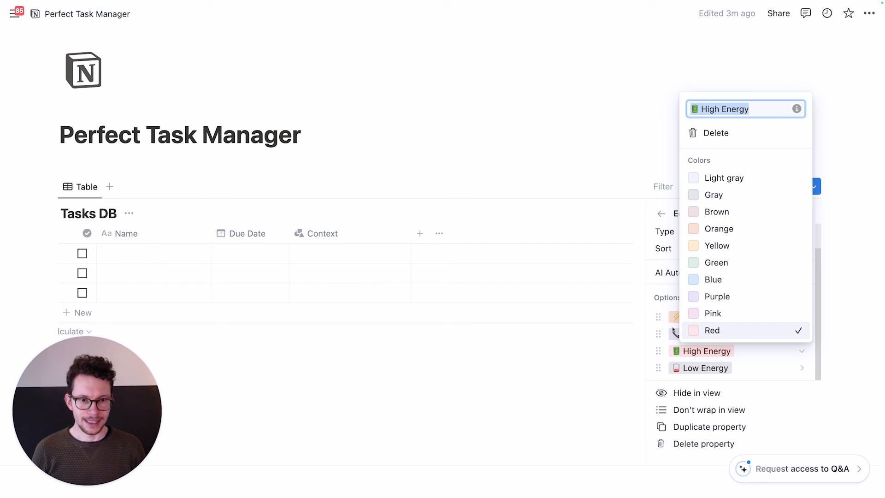
{"action": "left_click", "coordinate": [673, 330]}
Set the Phone option's color to Blue and the Quick Wins option's color to Yellow.
{"action": "left_click", "coordinate": [718, 333]}
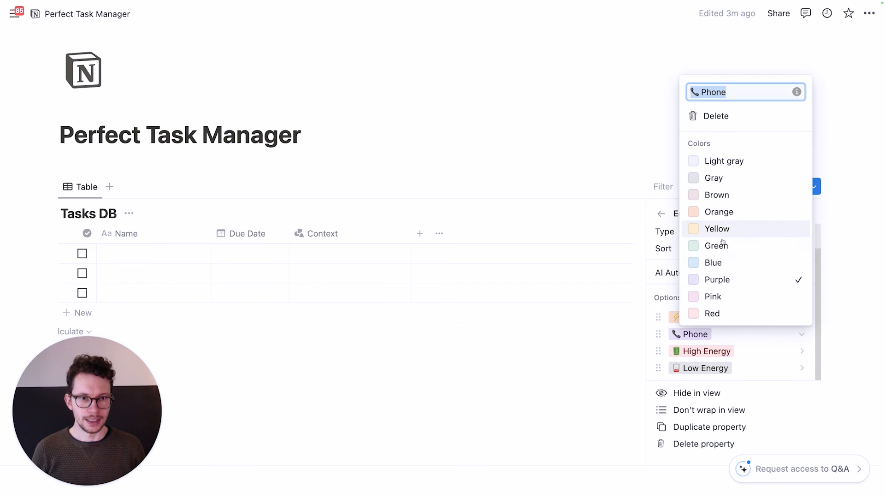
{"action": "left_click", "coordinate": [715, 263]}
{"action": "left_click", "coordinate": [665, 307]}
{"action": "left_click", "coordinate": [733, 318]}
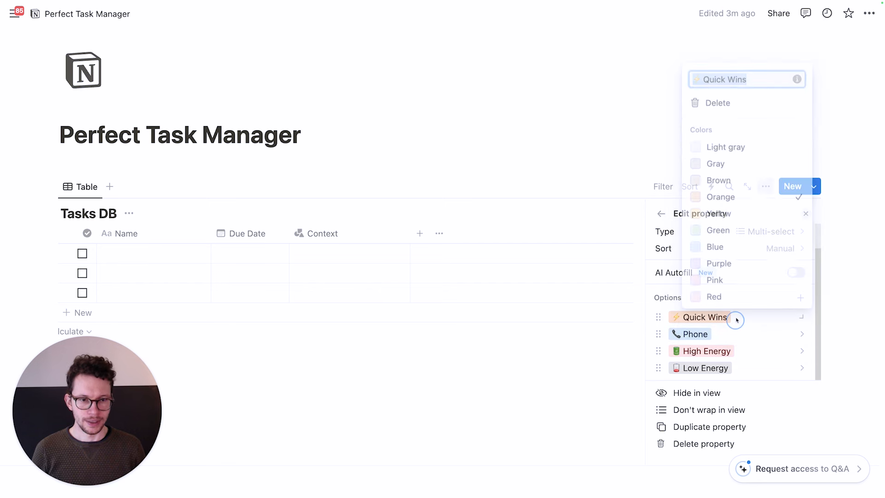
{"action": "left_click", "coordinate": [719, 212]}
{"action": "left_click", "coordinate": [624, 347]}
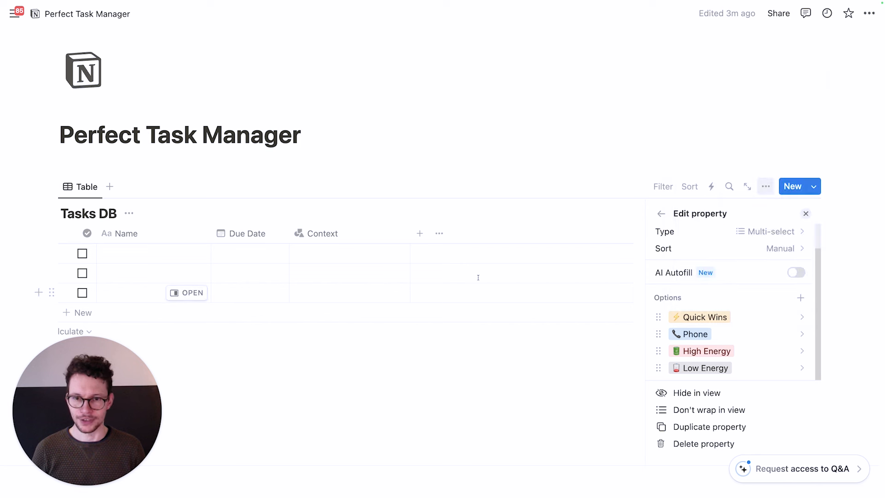
Close the Context property settings and narrow the Context column to just fit its heading.
{"action": "left_click", "coordinate": [407, 365]}
{"action": "left_click_drag", "start_coordinate": [409, 235], "coordinate": [355, 234]}
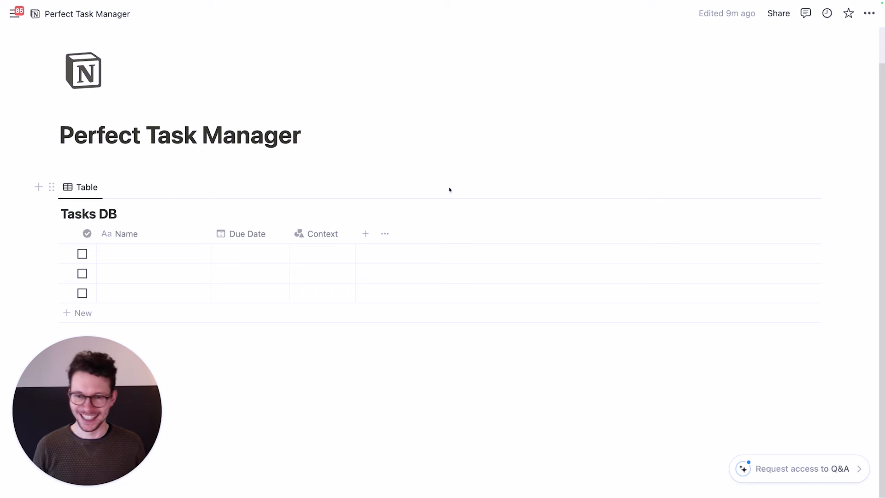
Add a formula property named "Days remaining" to Tasks DB.
{"action": "left_click", "coordinate": [365, 234]}
{"action": "type", "text": "form"}
{"action": "key", "text": "Return"}
{"action": "key", "text": "super+a"}
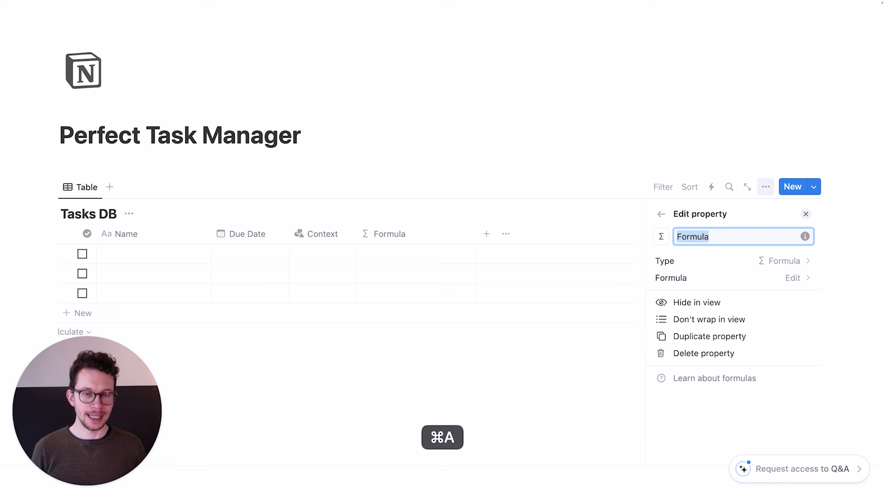
{"action": "type", "text": "Days remaining"}
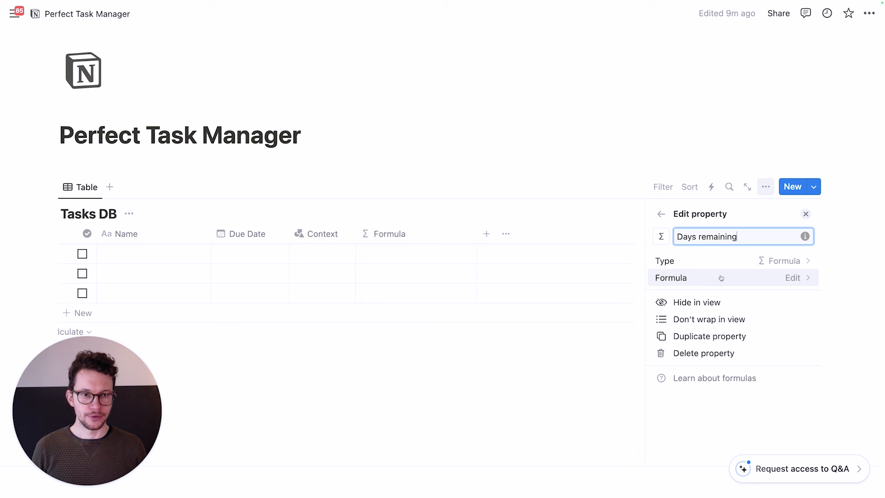
Set the Days remaining formula to dateBetween(Due Date,now(),"days") and close the property settings.
{"action": "left_click", "coordinate": [659, 276]}
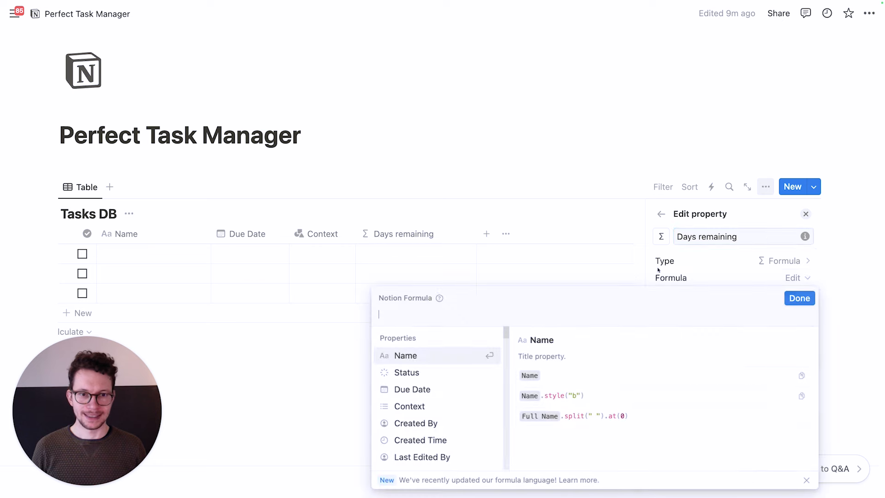
{"action": "type", "text": "date"}
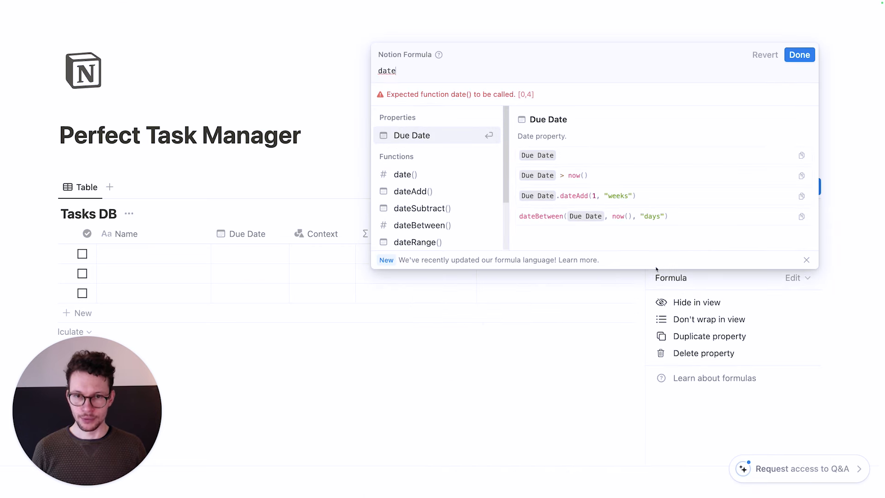
{"action": "left_click", "coordinate": [463, 225]}
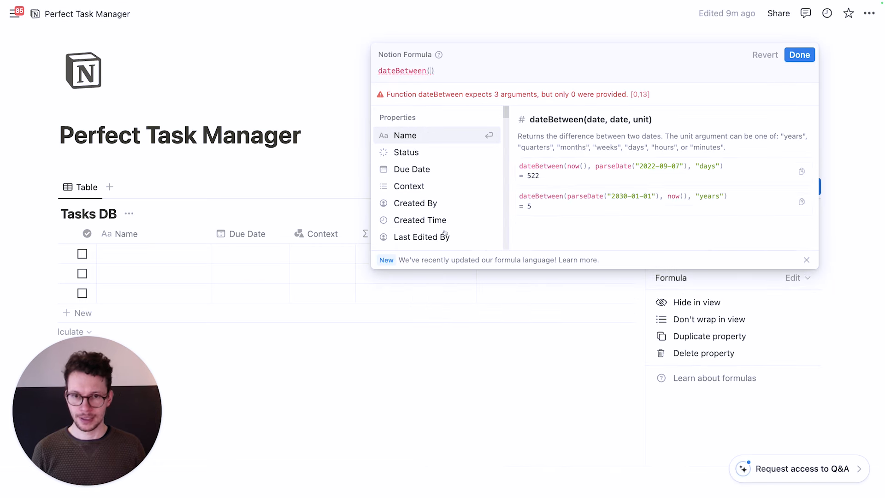
{"action": "left_click", "coordinate": [430, 170]}
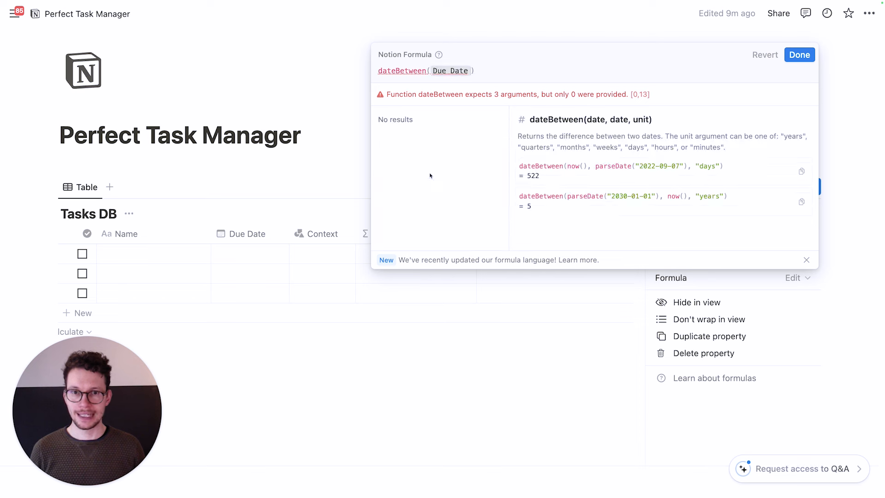
{"action": "type", "text": ",now()"}
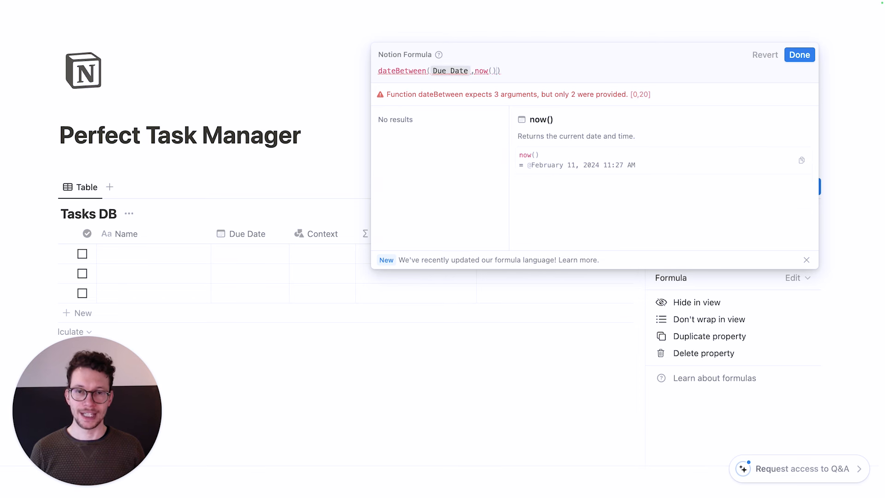
{"action": "type", "text": ",\"days"}
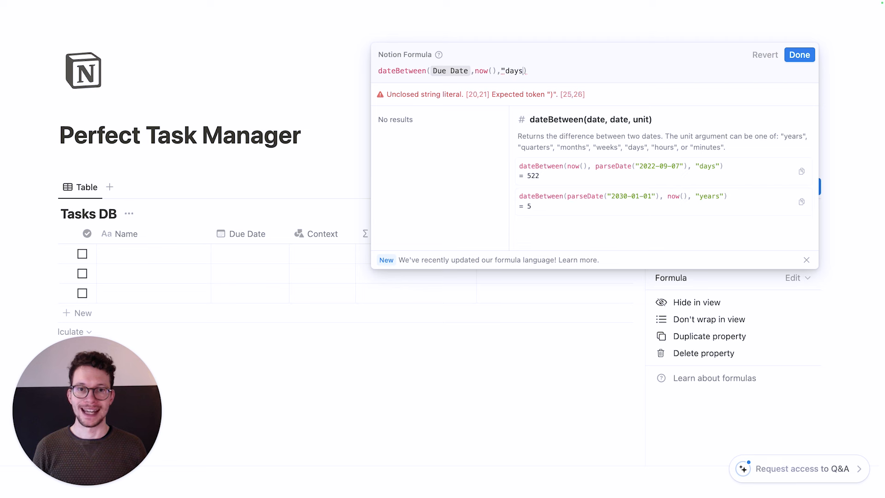
{"action": "type", "text": "\""}
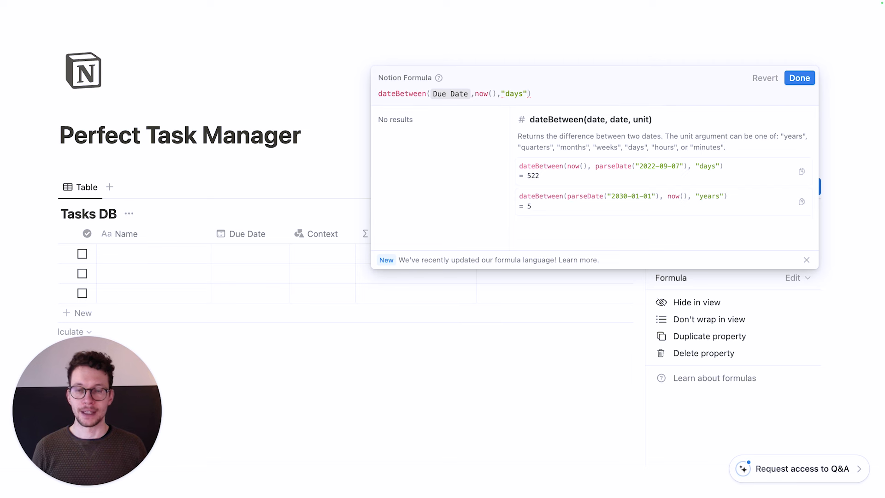
{"action": "left_click", "coordinate": [392, 94]}
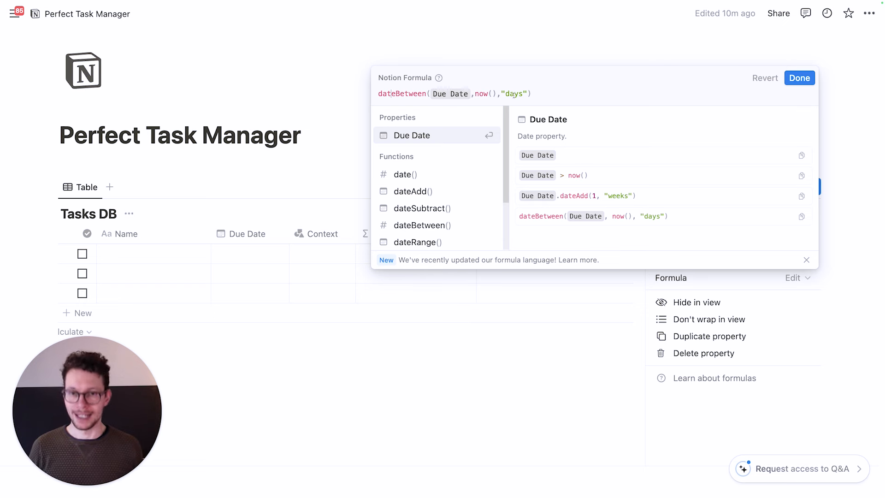
{"action": "left_click", "coordinate": [800, 78]}
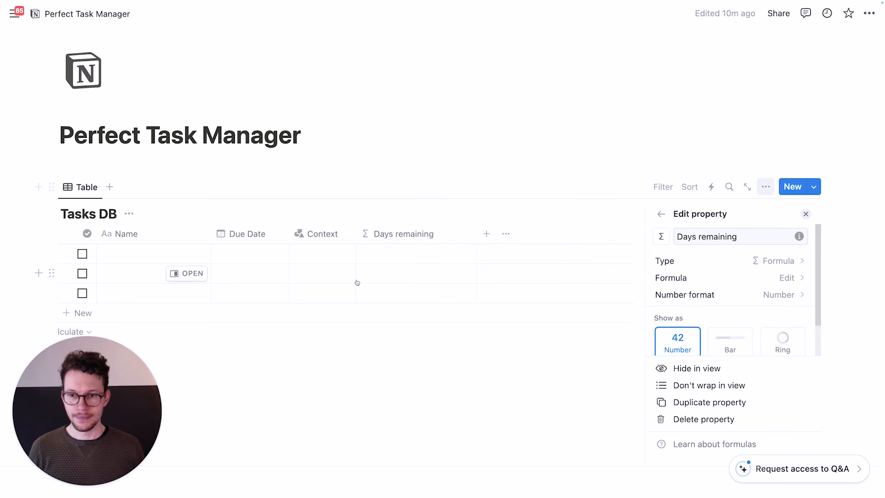
{"action": "left_click", "coordinate": [372, 378]}
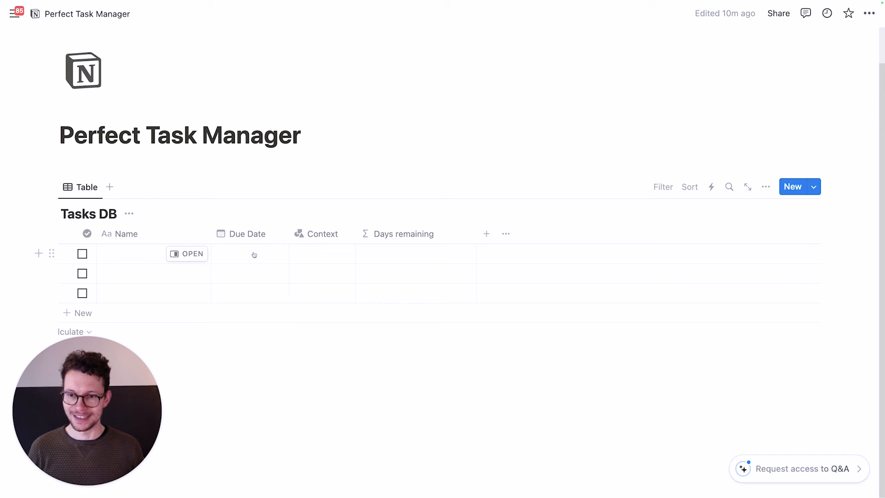
Set the first row's Due Date to February 14, 2024 to test the Days remaining formula.
{"action": "left_click", "coordinate": [253, 253]}
{"action": "left_click", "coordinate": [272, 276]}
{"action": "key", "text": "Escape"}
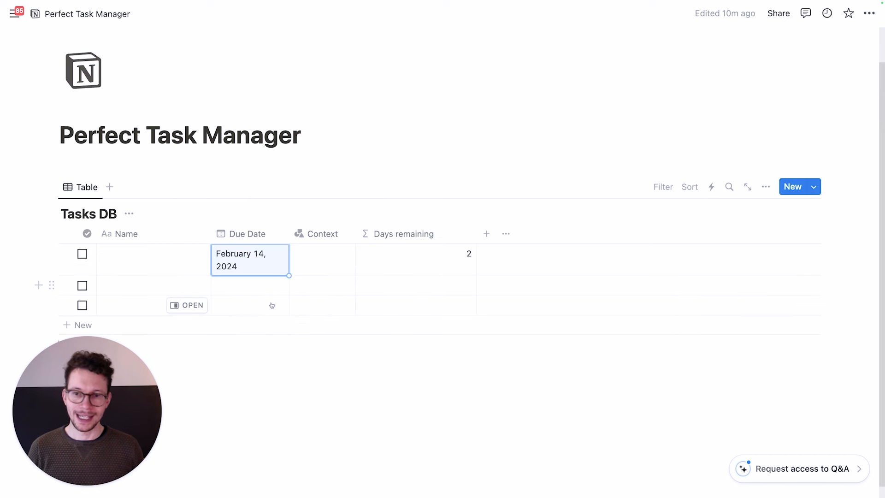
Set the first row's Due Date to February 11, 2024 and narrow the Days remaining column to fit its heading.
{"action": "left_click", "coordinate": [260, 268]}
{"action": "left_click", "coordinate": [347, 266]}
{"action": "left_click", "coordinate": [490, 376]}
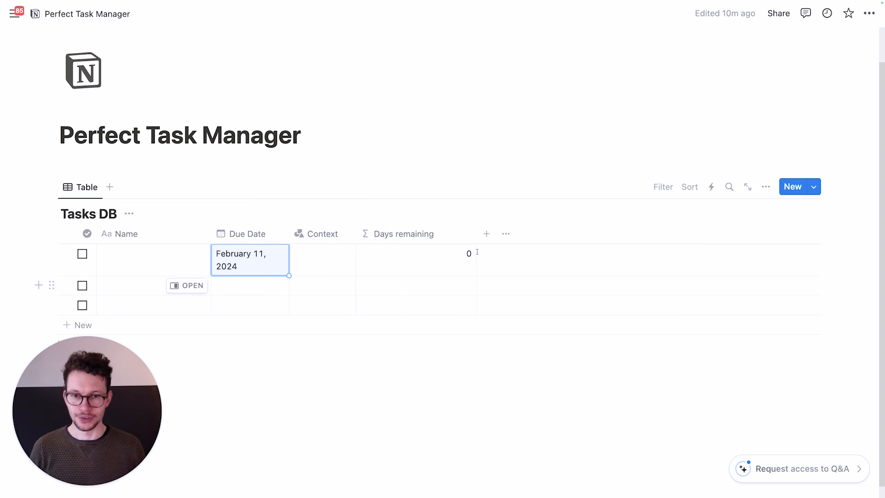
{"action": "left_click_drag", "start_coordinate": [476, 234], "coordinate": [446, 233]}
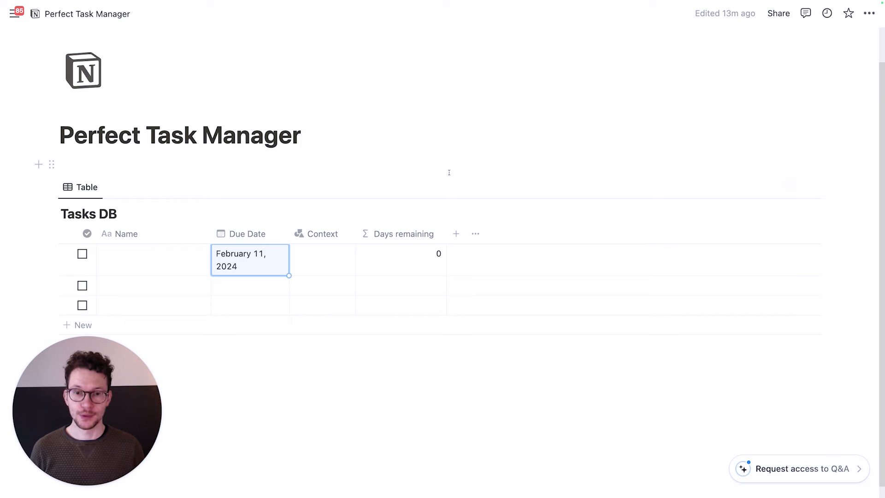
Add a date property named "Finish Date" to Tasks DB.
{"action": "left_click", "coordinate": [456, 233]}
{"action": "type", "text": "d"}
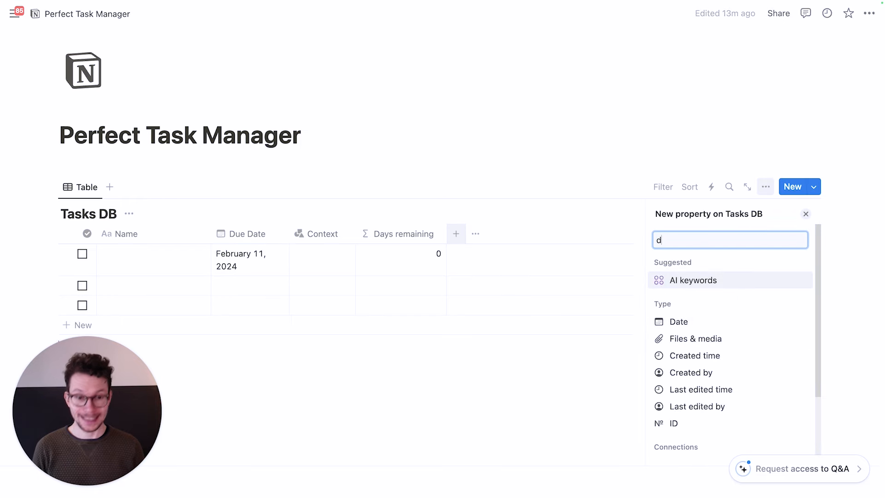
{"action": "type", "text": "ate"}
{"action": "key", "text": "Return"}
{"action": "key", "text": "super+a"}
{"action": "type", "text": "Finish Date"}
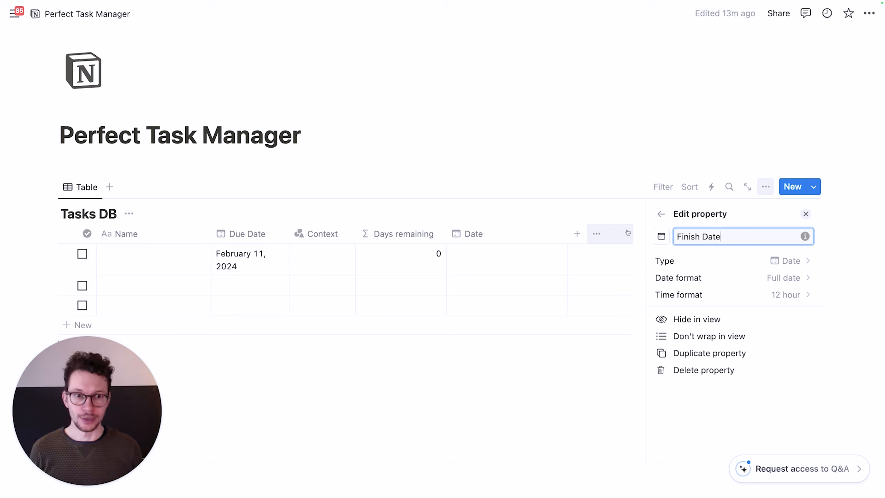
Give the Finish Date property a solid calendar icon and narrow its column to fit the heading.
{"action": "left_click", "coordinate": [661, 236]}
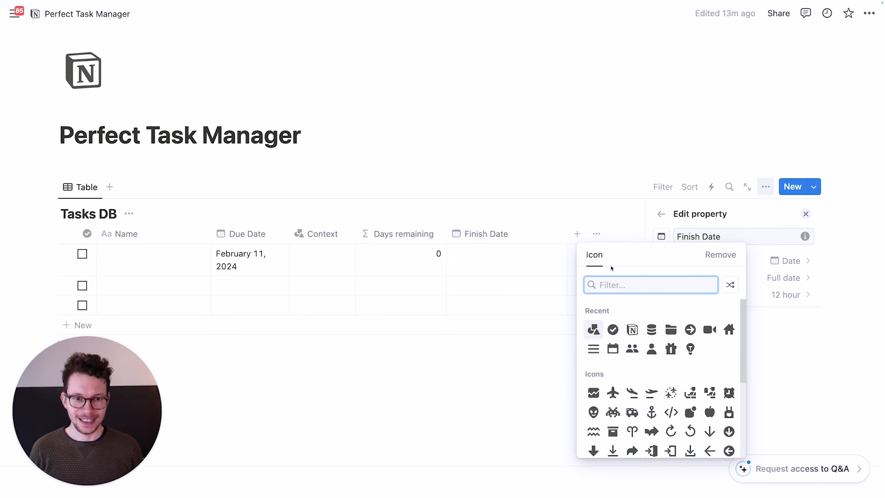
{"action": "type", "text": "date"}
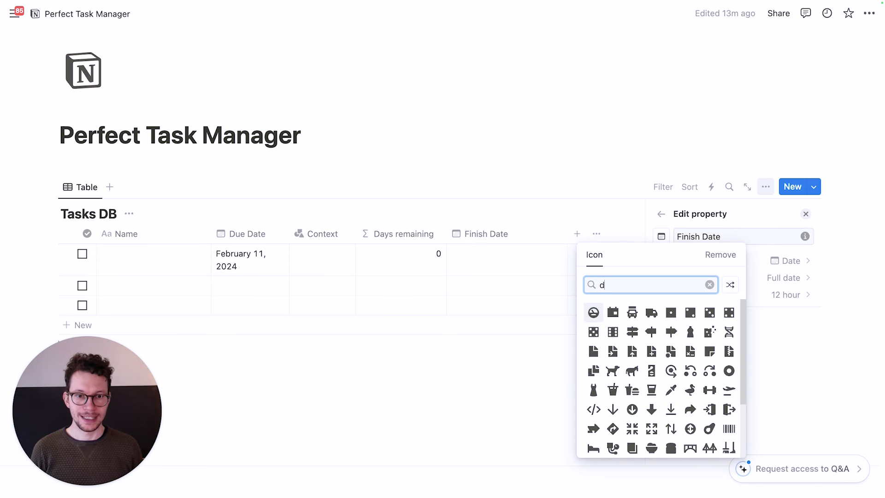
{"action": "left_click", "coordinate": [613, 313]}
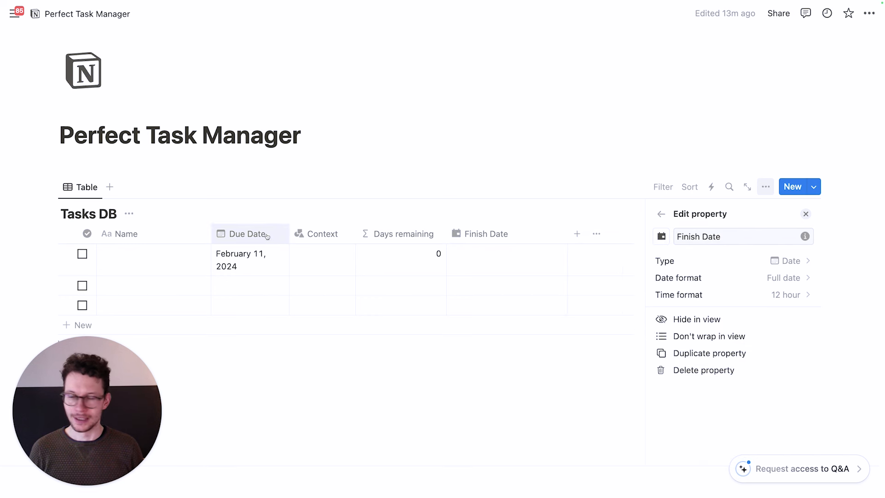
{"action": "left_click", "coordinate": [429, 171]}
{"action": "left_click_drag", "start_coordinate": [565, 236], "coordinate": [530, 235]}
Add a multi-select property named "Tags" to Tasks DB and narrow its column.
{"action": "left_click", "coordinate": [539, 235]}
{"action": "type", "text": "mul"}
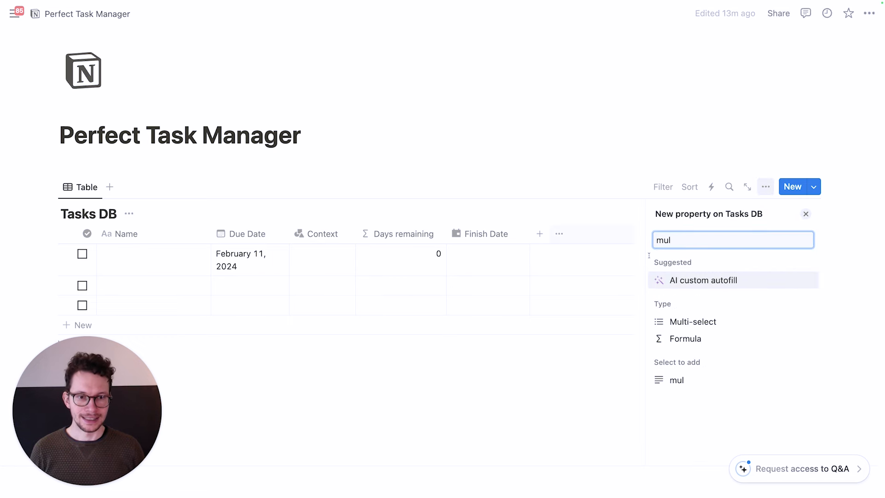
{"action": "left_click", "coordinate": [671, 321]}
{"action": "key", "text": "super+a"}
{"action": "type", "text": "Tag"}
{"action": "key", "text": "BackSpace"}
{"action": "type", "text": "ags"}
{"action": "key", "text": "Return"}
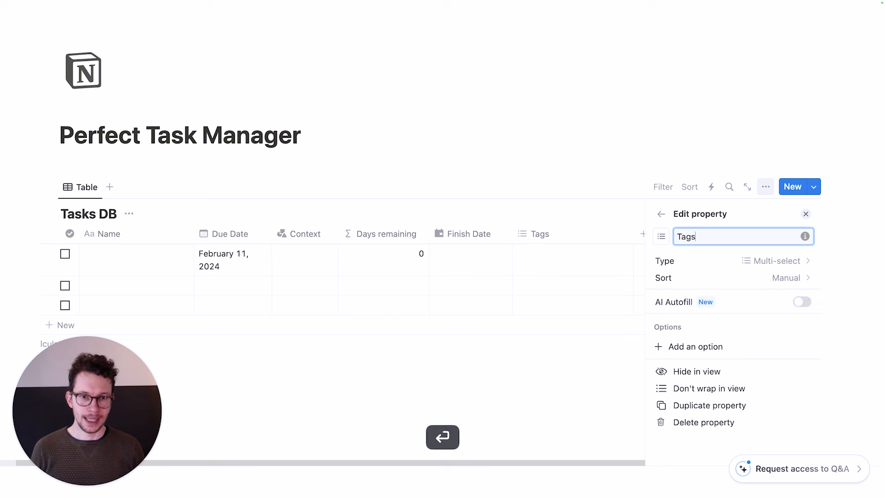
{"action": "left_click_drag", "start_coordinate": [649, 228], "coordinate": [591, 253]}
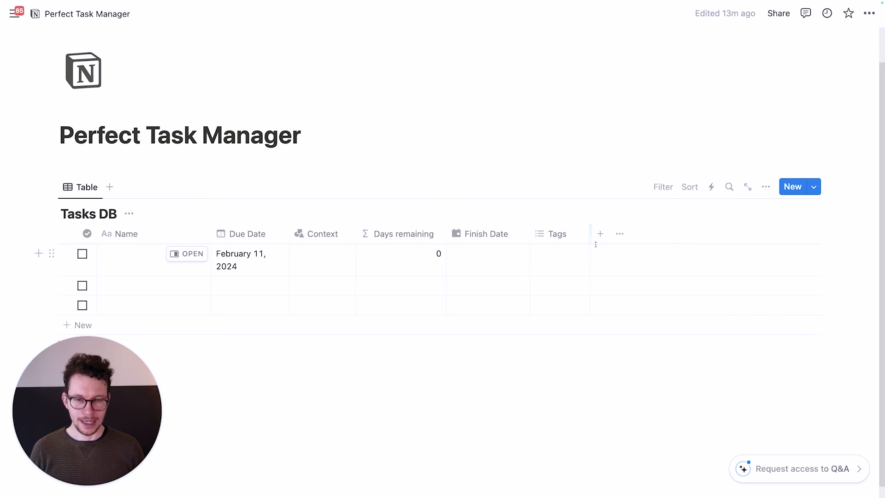
Add a select property named "Priority" to Tasks DB and give it a plain exclamation mark icon.
{"action": "left_click", "coordinate": [601, 234]}
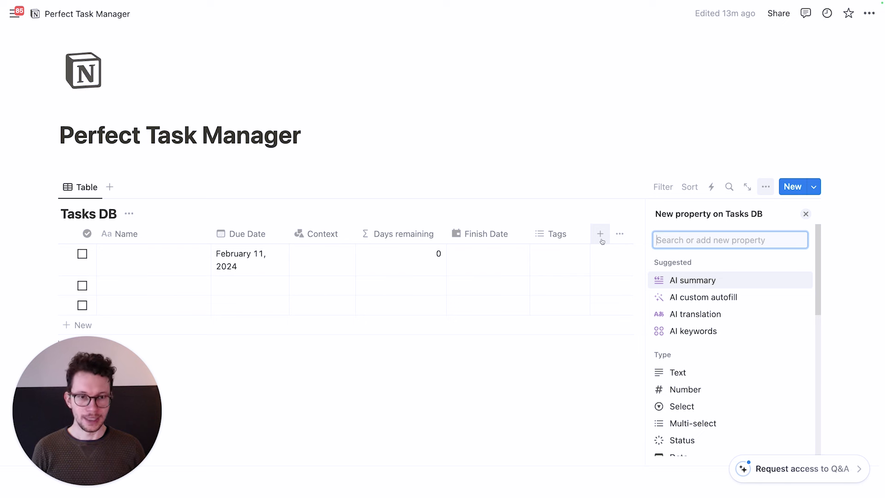
{"action": "left_click", "coordinate": [682, 407]}
{"action": "key", "text": "super+a"}
{"action": "type", "text": "Prior"}
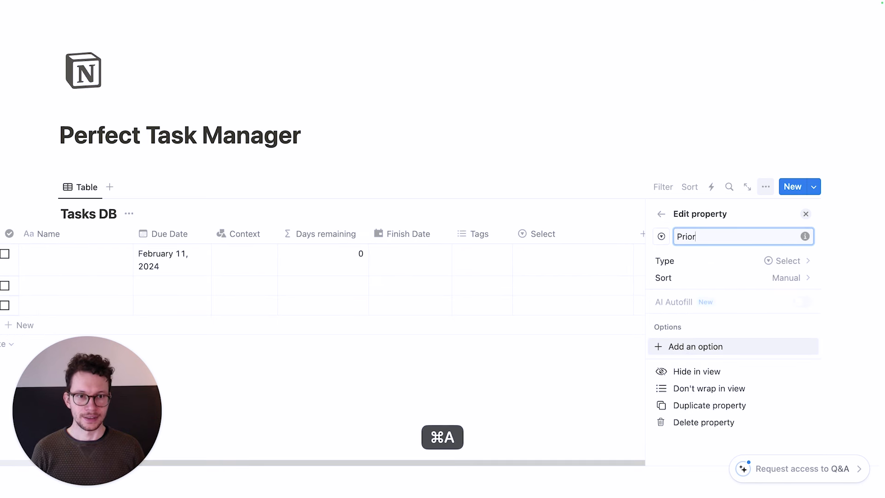
{"action": "type", "text": "ity"}
{"action": "left_click", "coordinate": [662, 236]}
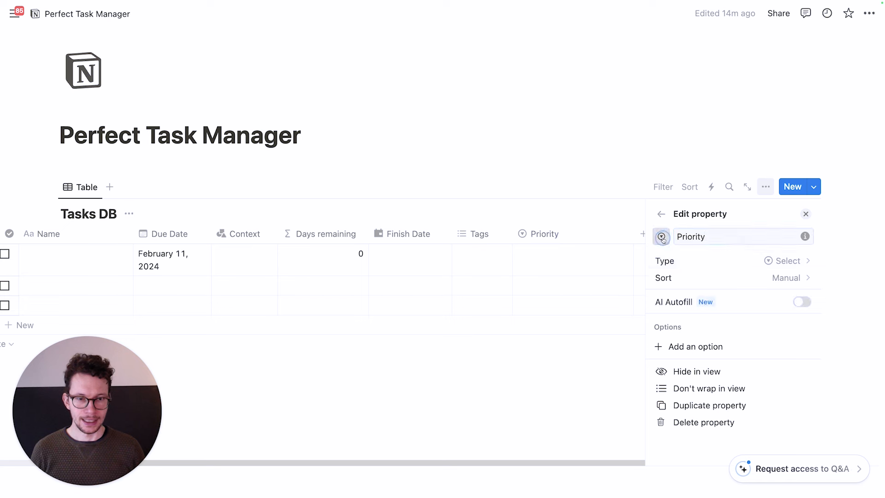
{"action": "type", "text": "ex"}
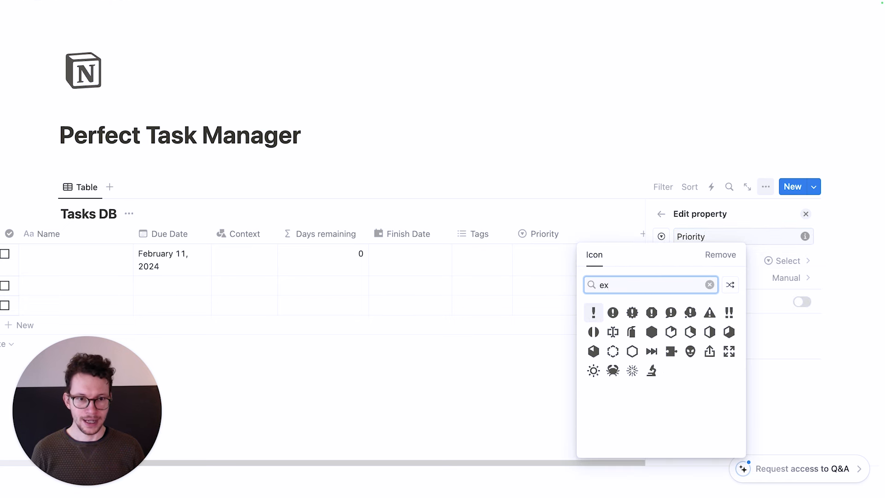
{"action": "left_click", "coordinate": [593, 313]}
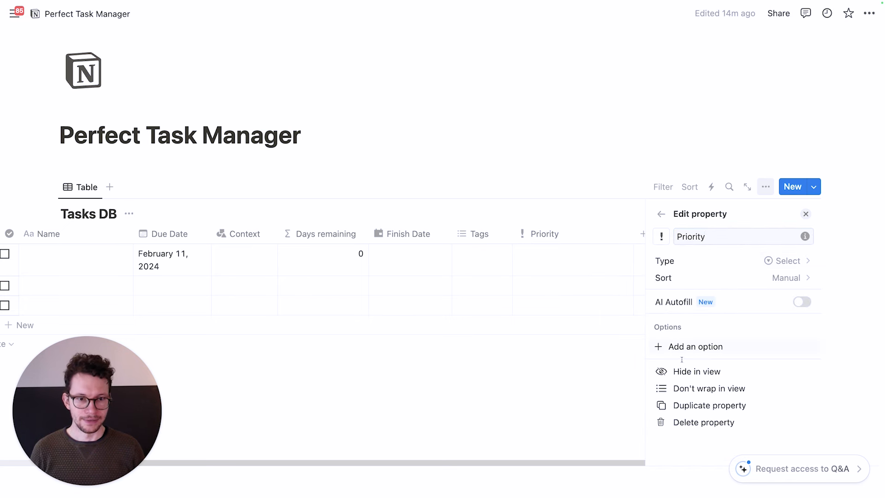
Add the options Low, Medium and High to the Priority property.
{"action": "left_click", "coordinate": [683, 347]}
{"action": "type", "text": "Low"}
{"action": "key", "text": "Return"}
{"action": "type", "text": "Medium"}
{"action": "key", "text": "Return"}
{"action": "type", "text": "High"}
{"action": "key", "text": "Return"}
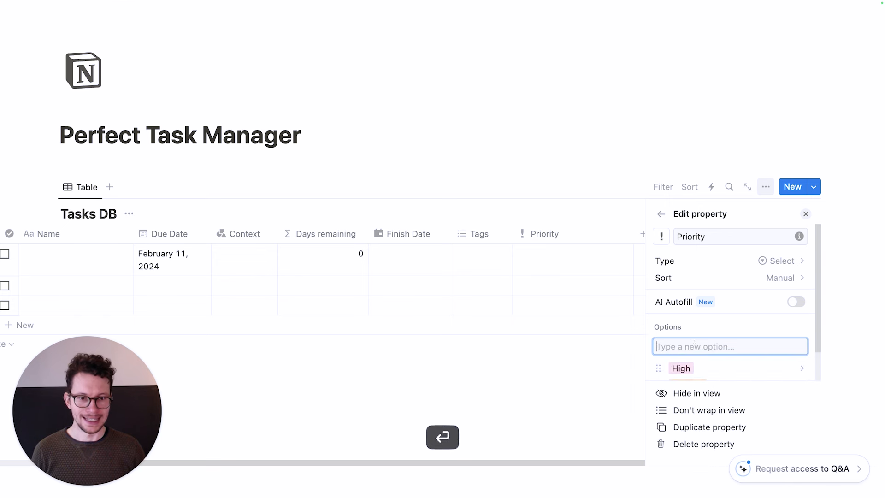
Set the High option's color to Red and the Low option's color to Blue, and close the Priority property settings.
{"action": "left_click", "coordinate": [714, 336]}
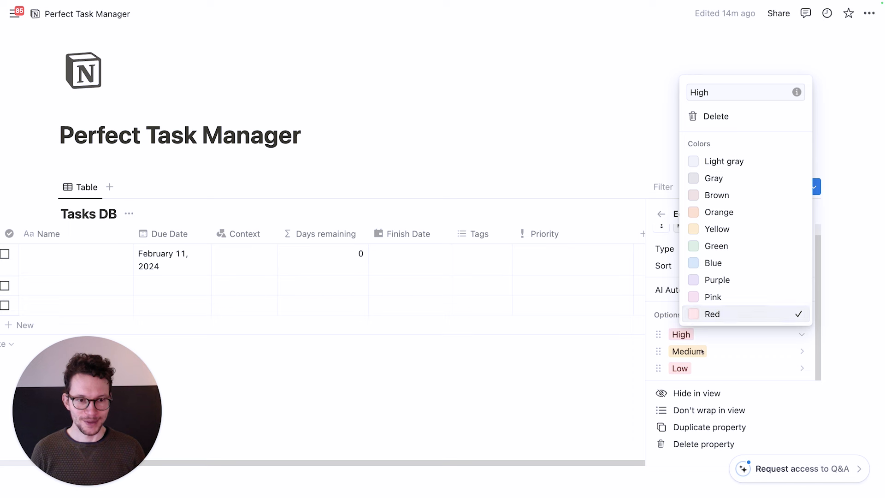
{"action": "left_click", "coordinate": [702, 352]}
{"action": "left_click", "coordinate": [702, 352]}
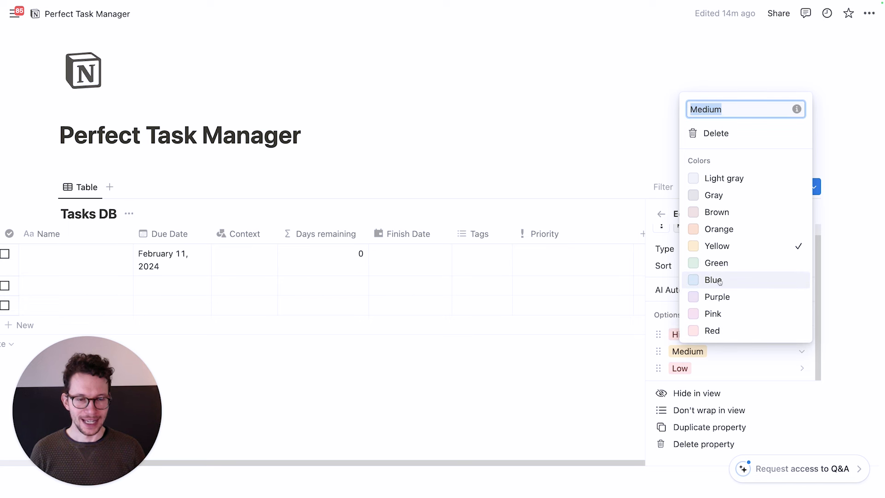
{"action": "left_click", "coordinate": [705, 368]}
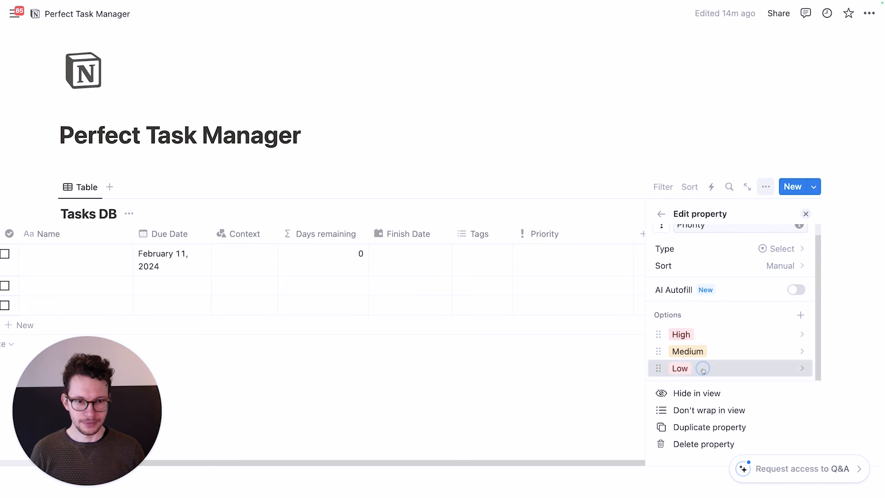
{"action": "left_click", "coordinate": [704, 368]}
{"action": "left_click", "coordinate": [713, 296]}
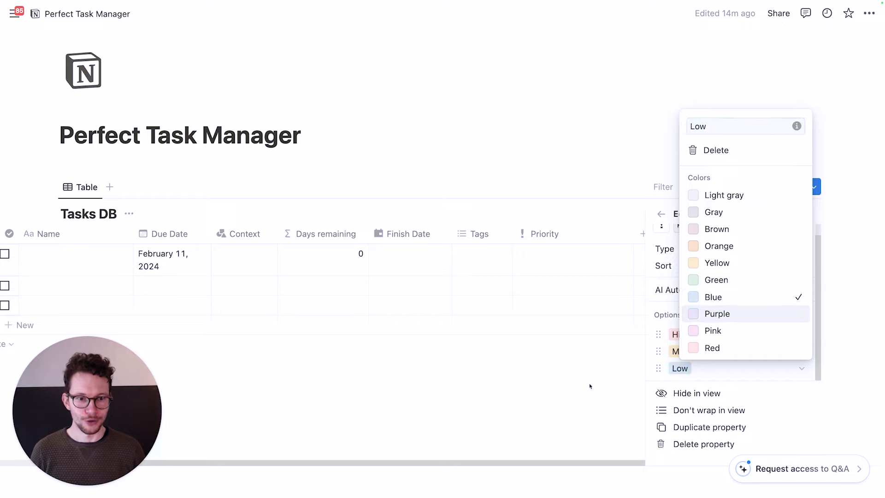
{"action": "left_click", "coordinate": [599, 324]}
{"action": "left_click", "coordinate": [605, 178]}
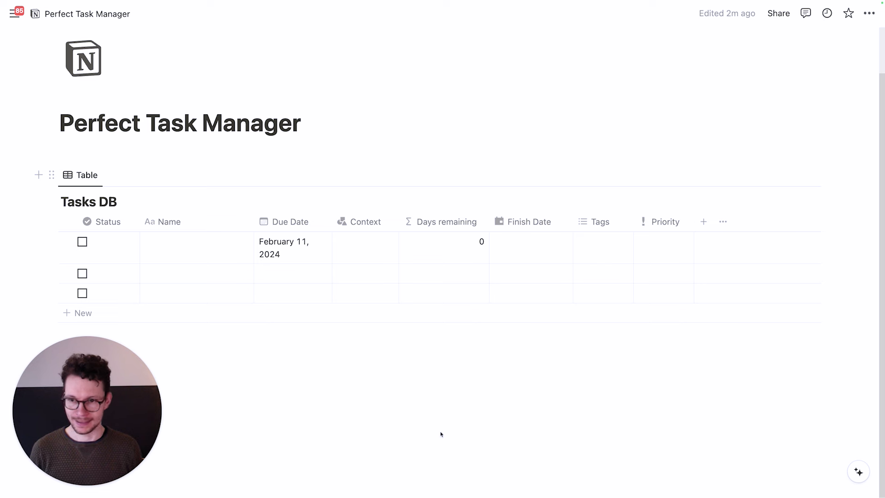
Name the three rows of Tasks DB "Task A", "Task B" and "Task c".
{"action": "left_click", "coordinate": [191, 246]}
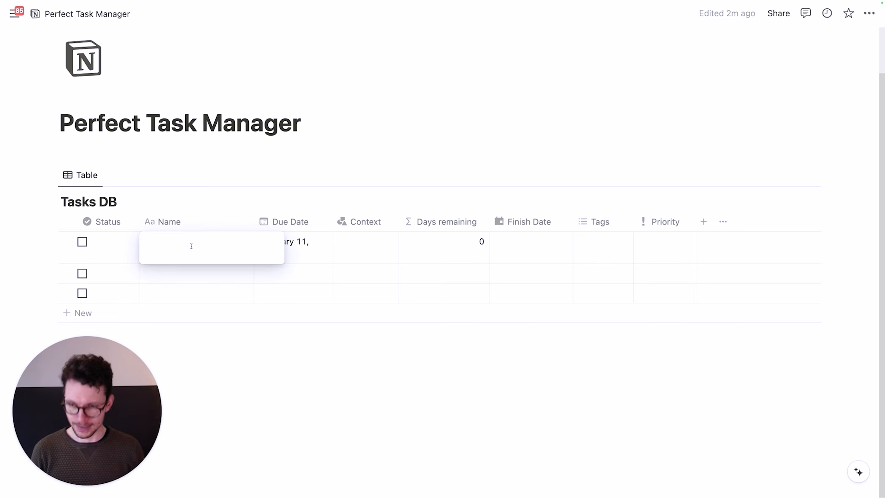
{"action": "type", "text": "Task A"}
{"action": "key", "text": "Return"}
{"action": "type", "text": "Task B"}
{"action": "key", "text": "Return"}
{"action": "type", "text": "Task c"}
{"action": "key", "text": "Return"}
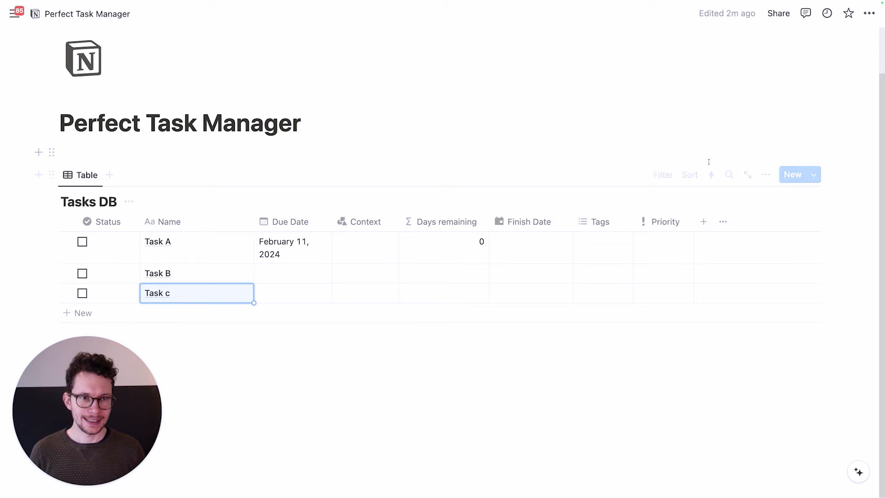
Turn on sub-items for Tasks DB and close the view options.
{"action": "left_click", "coordinate": [766, 174]}
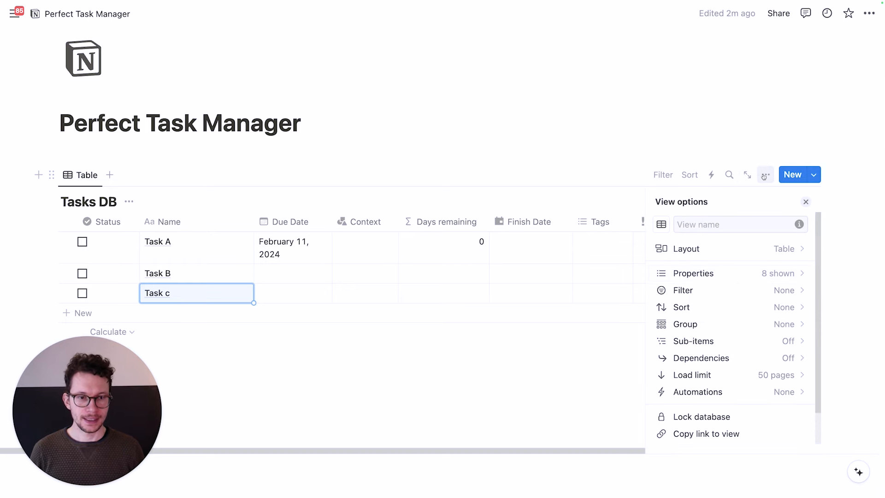
{"action": "left_click", "coordinate": [713, 341]}
{"action": "left_click", "coordinate": [726, 333]}
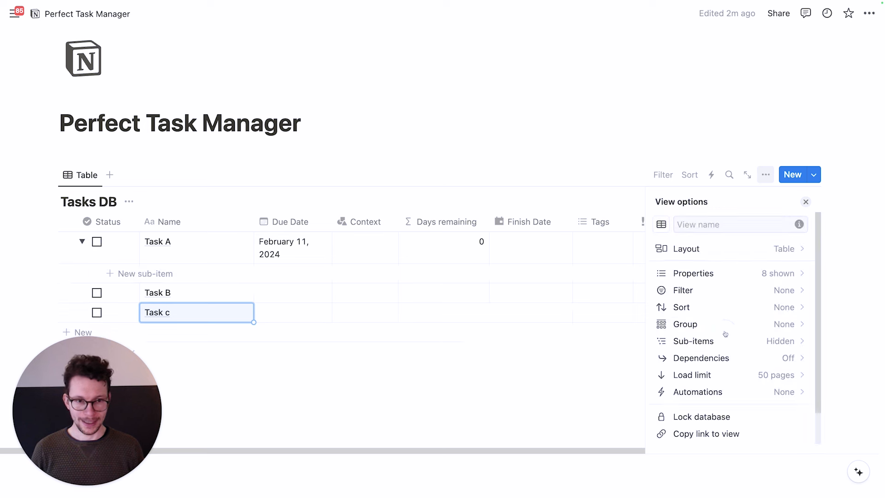
{"action": "left_click", "coordinate": [501, 372]}
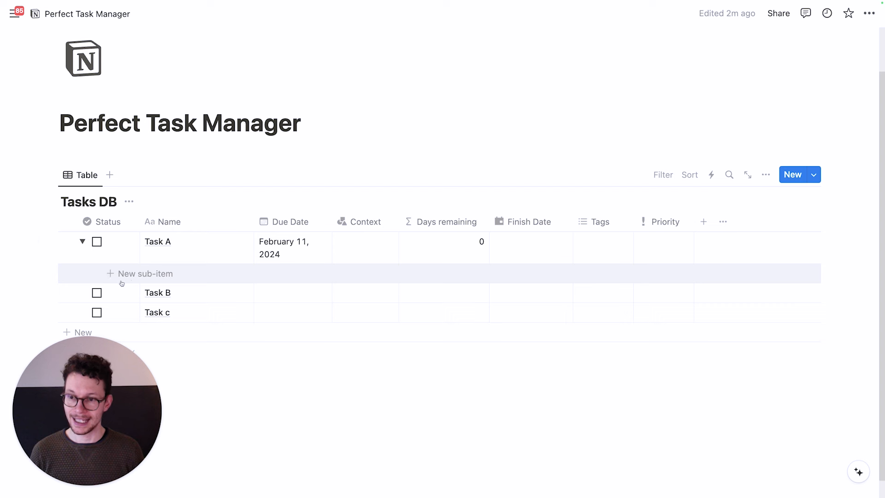
Add the sub-items "Child Task" and "Child Task 2" under Task A, and leave Task A collapsed.
{"action": "left_click", "coordinate": [158, 273]}
{"action": "type", "text": "P"}
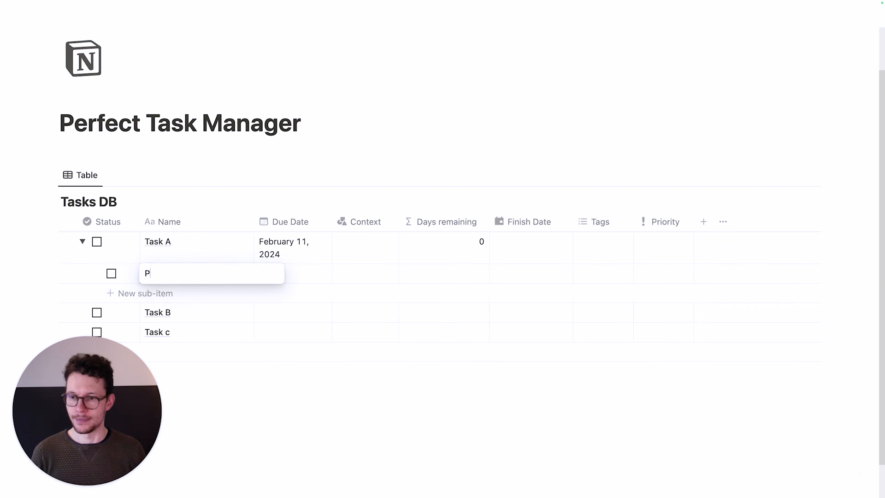
{"action": "key", "text": "Return"}
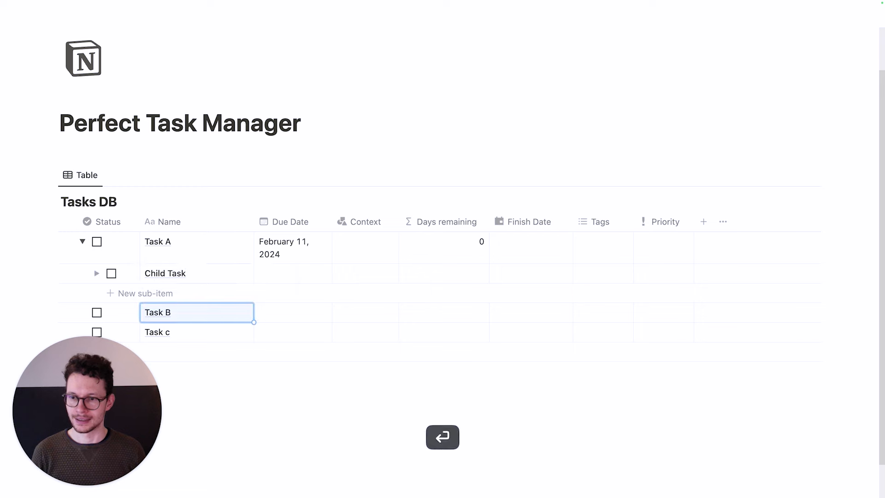
{"action": "left_click", "coordinate": [145, 294]}
{"action": "type", "text": "C"}
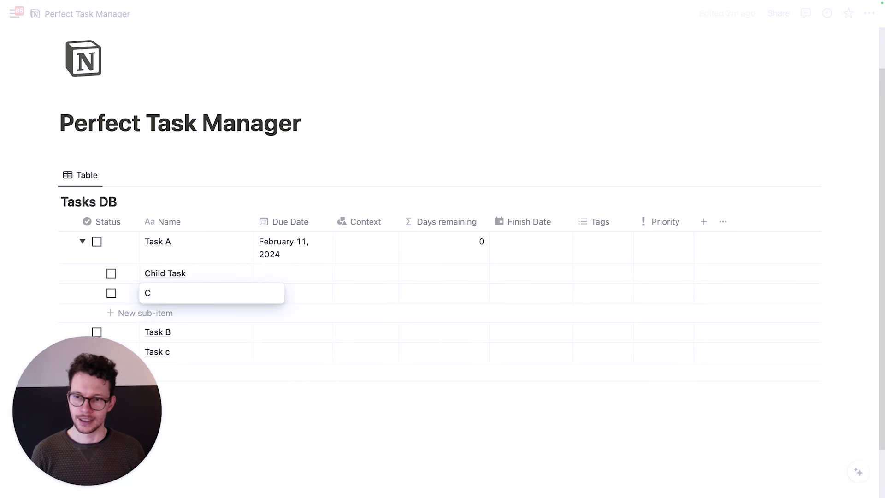
{"action": "type", "text": "hild Task 2"}
{"action": "key", "text": "Return"}
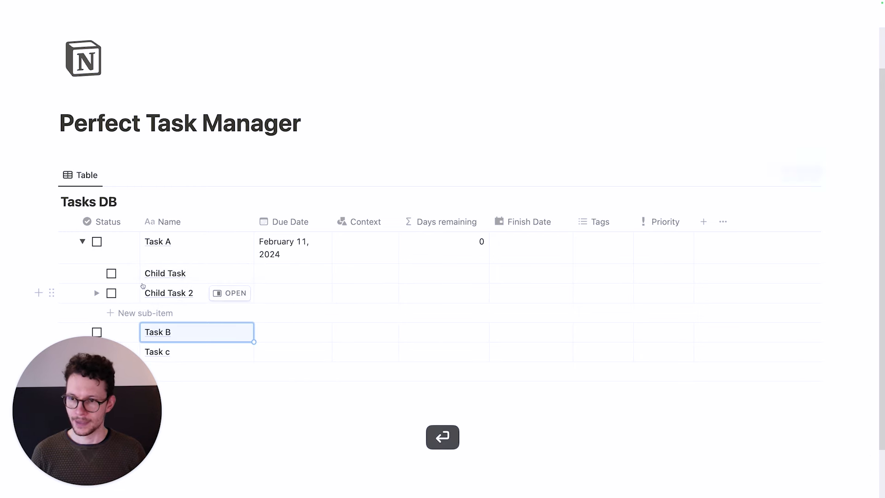
{"action": "left_click", "coordinate": [81, 243]}
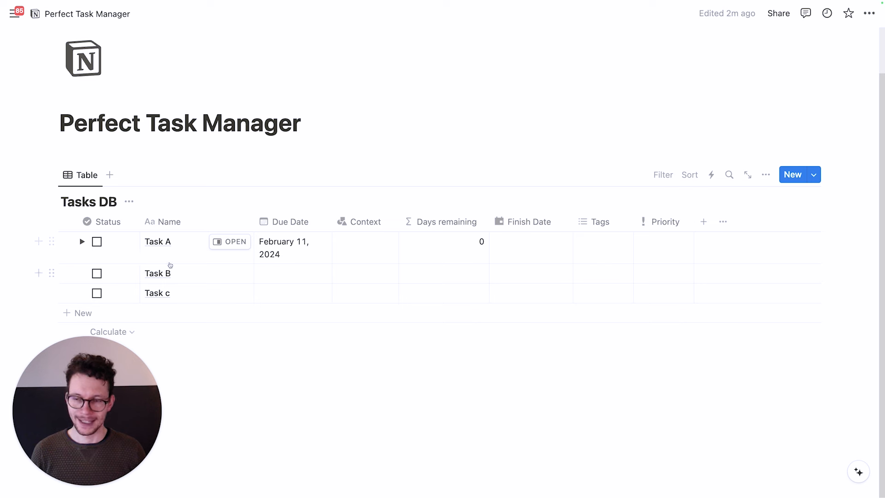
{"action": "left_click", "coordinate": [83, 241]}
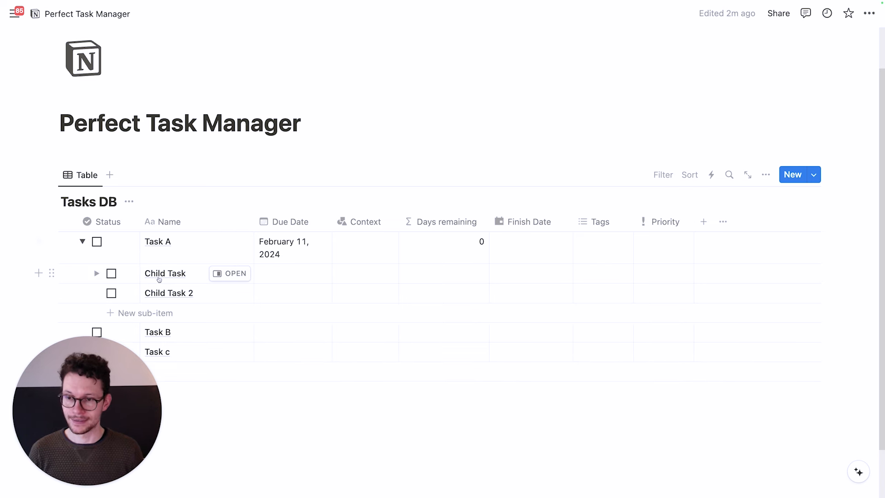
{"action": "left_click", "coordinate": [82, 242]}
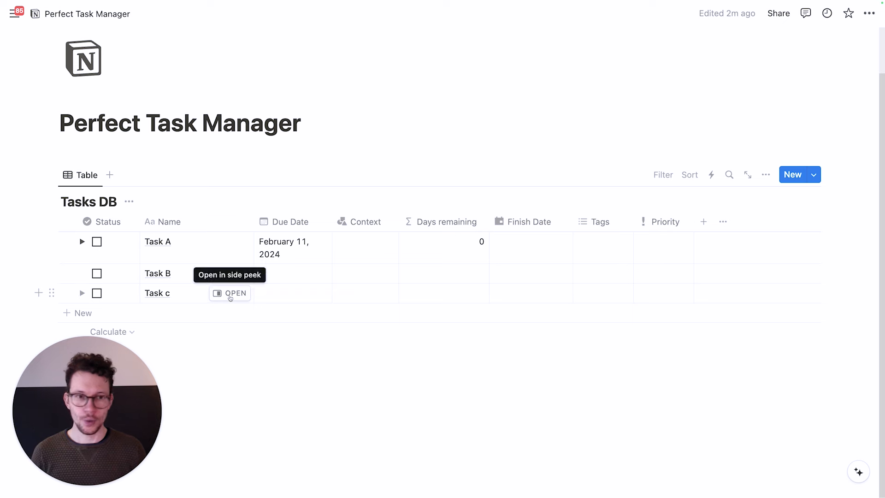
Examine the Tasks DB property list, including hidden properties, and the advanced settings for sub-items.
{"action": "left_click", "coordinate": [767, 181]}
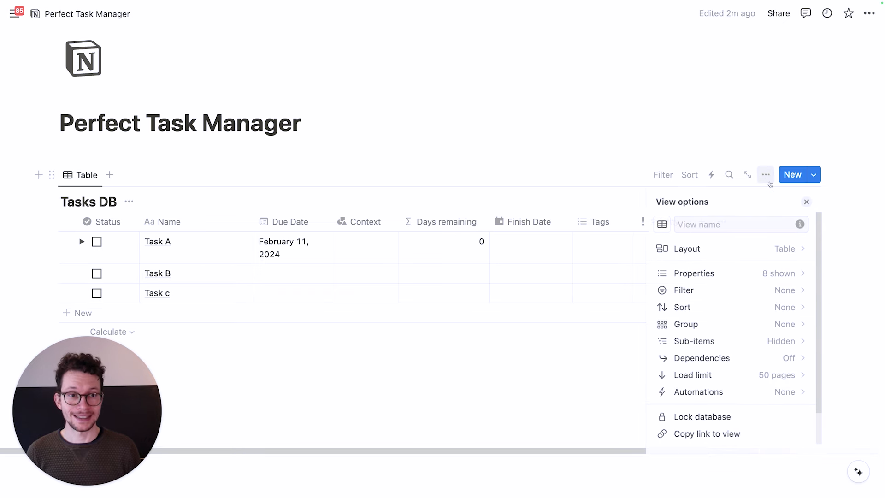
{"action": "left_click", "coordinate": [709, 271]}
{"action": "scroll", "coordinate": [712, 278], "scroll_direction": "down", "scroll_amount": 3}
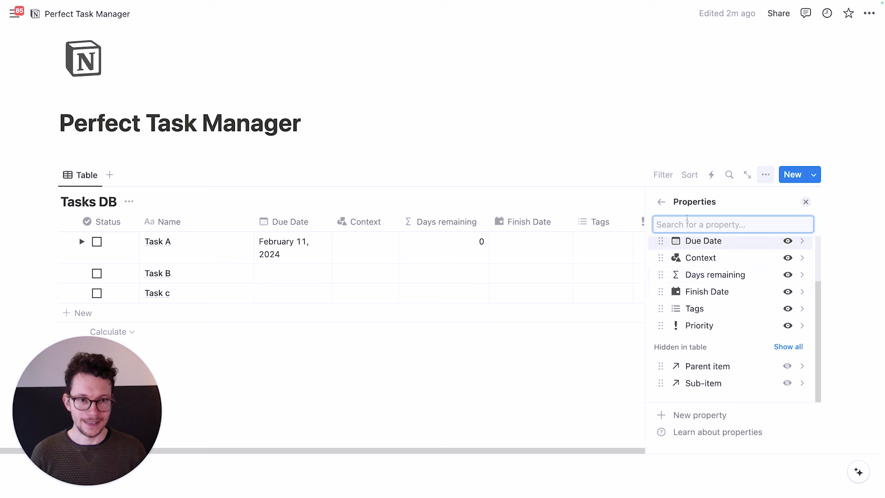
{"action": "left_click", "coordinate": [663, 206]}
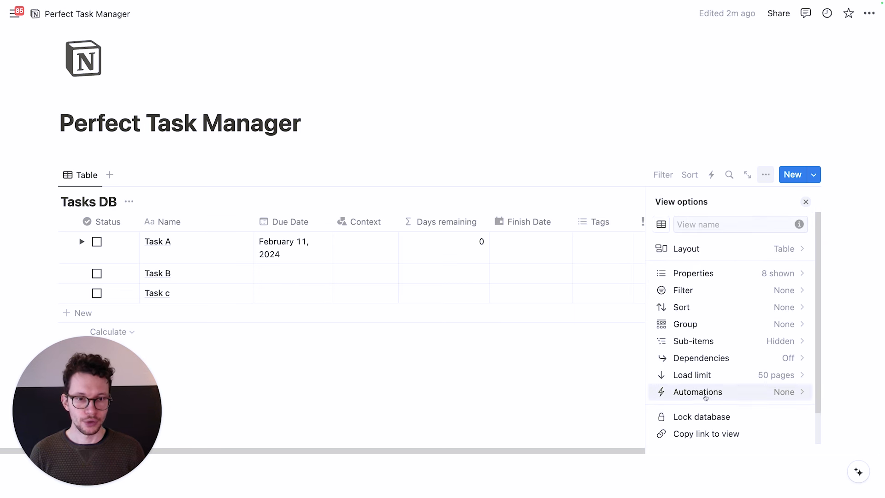
{"action": "left_click", "coordinate": [700, 344]}
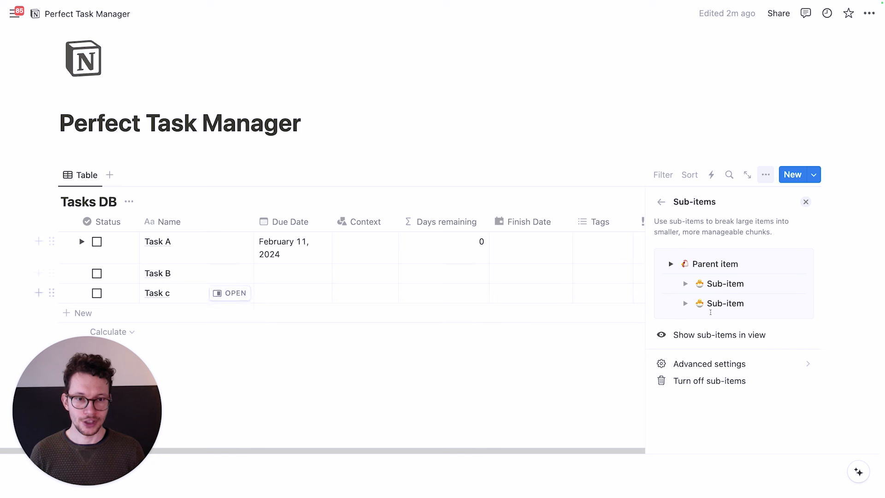
{"action": "left_click", "coordinate": [704, 364]}
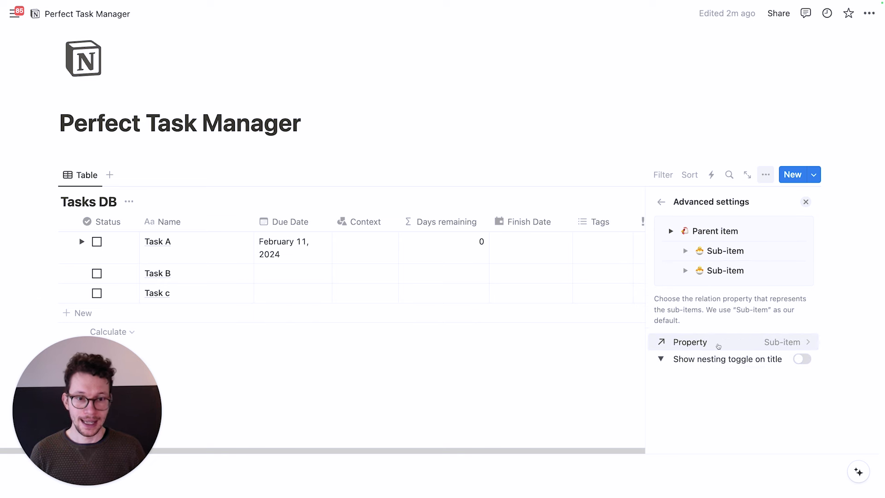
{"action": "mouse_move", "coordinate": [736, 364]}
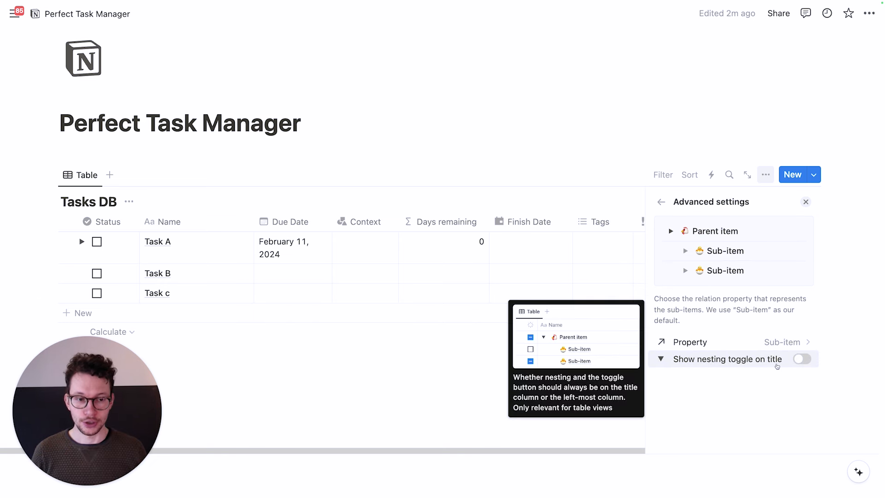
{"action": "left_click", "coordinate": [662, 202]}
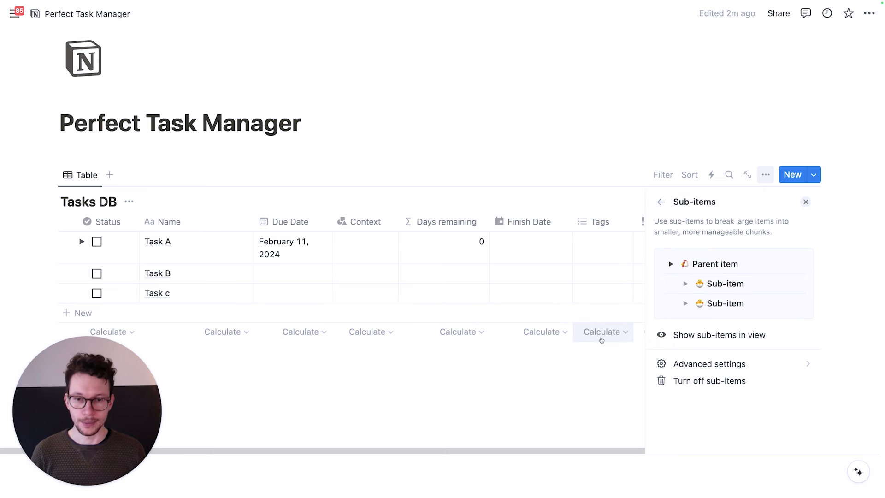
{"action": "left_click", "coordinate": [578, 354]}
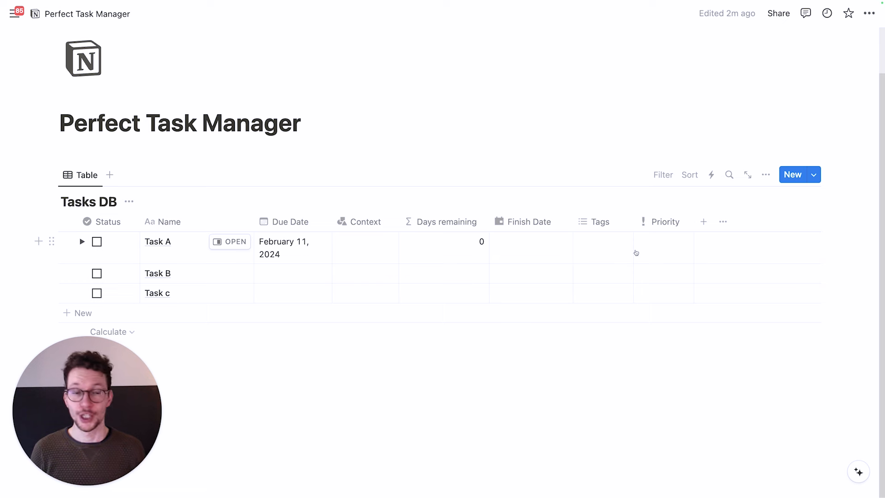
Add a date property named "Start Time" to Tasks DB and narrow its column.
{"action": "left_click", "coordinate": [703, 222]}
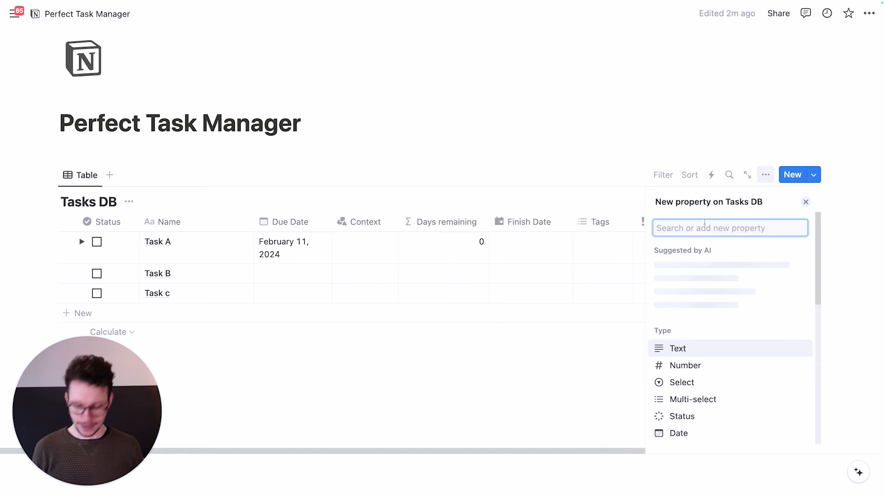
{"action": "type", "text": "date"}
{"action": "key", "text": "Return"}
{"action": "key", "text": "super+a"}
{"action": "type", "text": "Start Time"}
{"action": "key", "text": "Return"}
{"action": "left_click", "coordinate": [574, 332]}
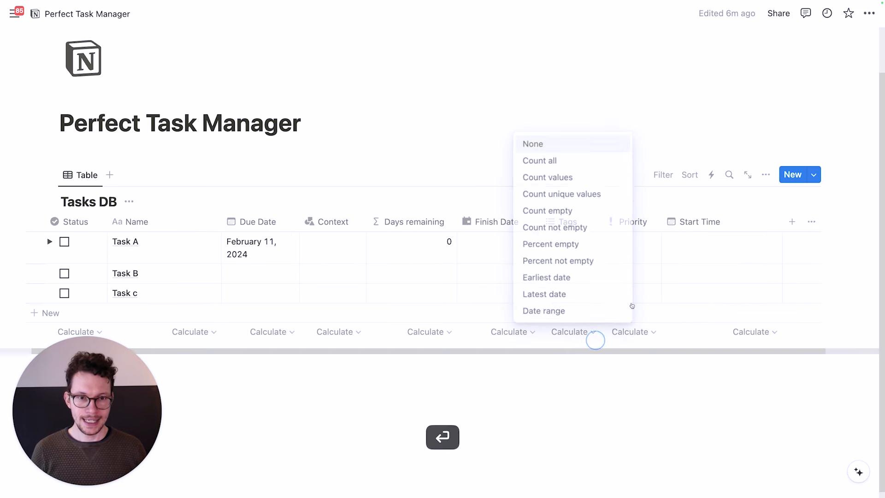
{"action": "left_click", "coordinate": [780, 220]}
{"action": "left_click_drag", "start_coordinate": [784, 223], "coordinate": [737, 233]}
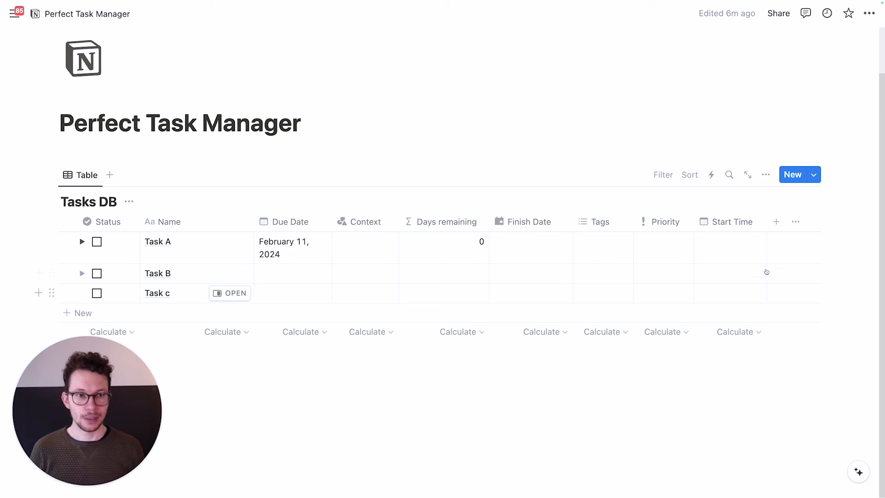
Add a button property named "Start Tracking" to Tasks DB.
{"action": "left_click", "coordinate": [775, 223]}
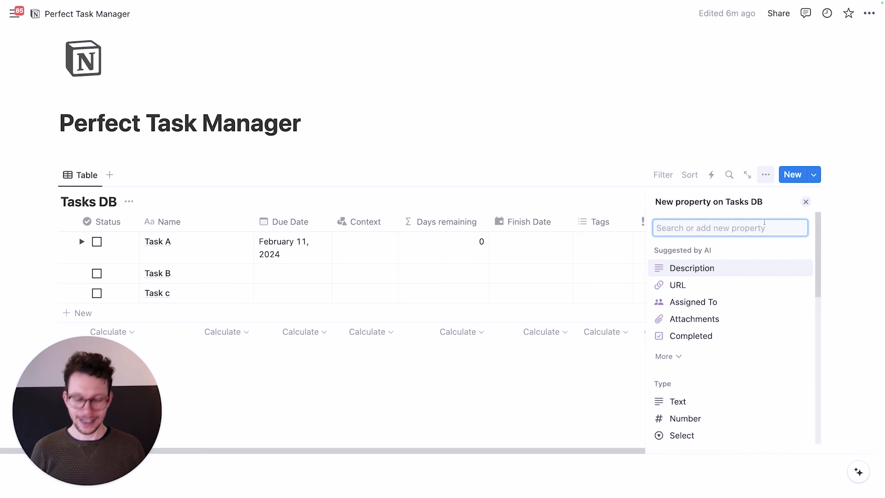
{"action": "type", "text": "butt"}
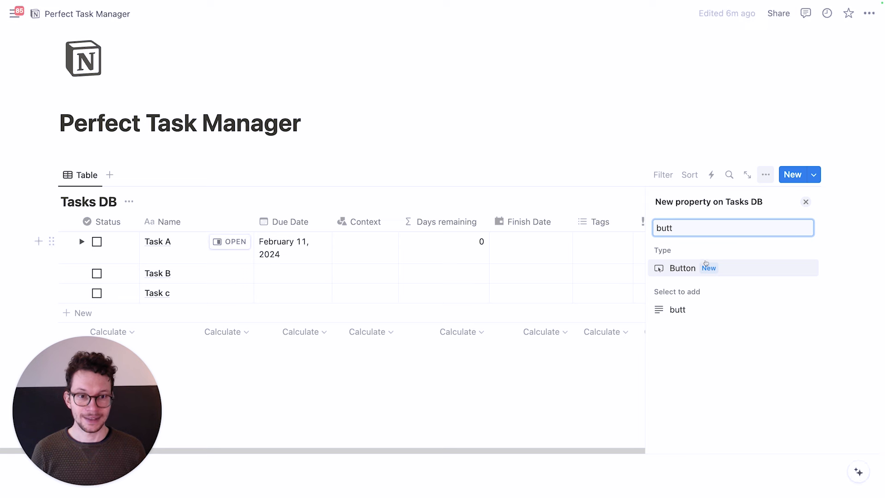
{"action": "left_click", "coordinate": [686, 273]}
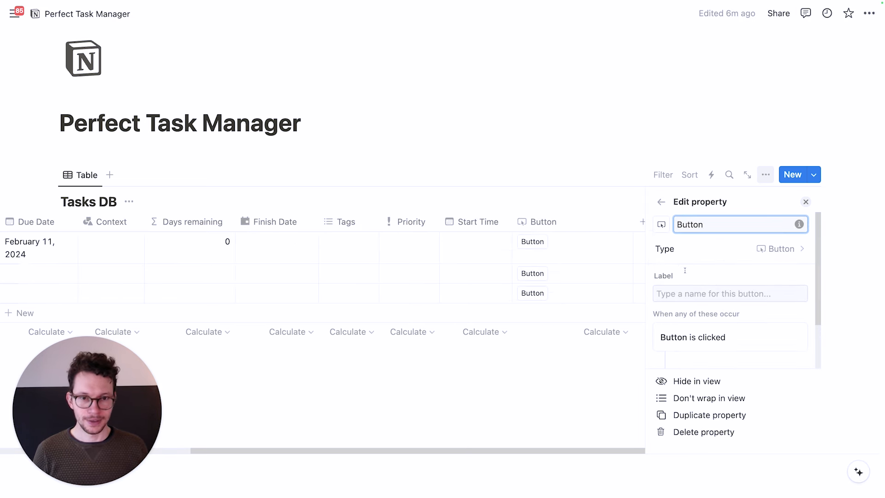
{"action": "key", "text": "super+a"}
{"action": "type", "text": "Start Tr"}
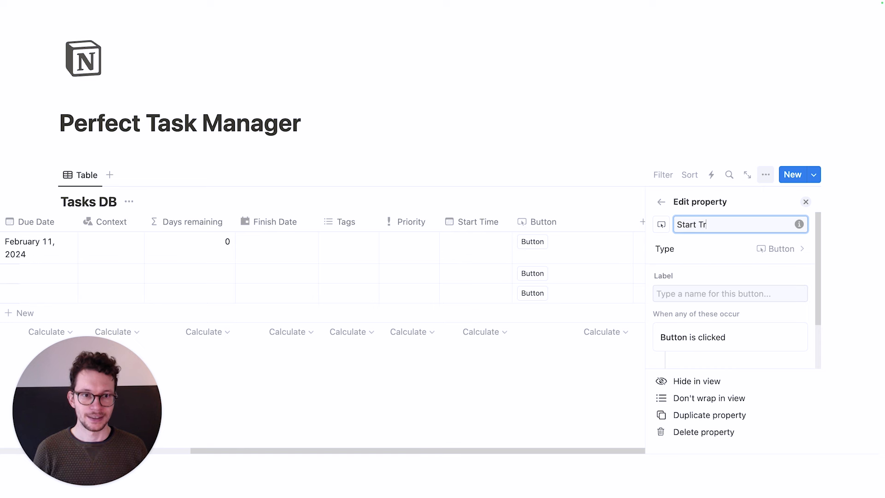
{"action": "type", "text": "acking"}
{"action": "key", "text": "Return"}
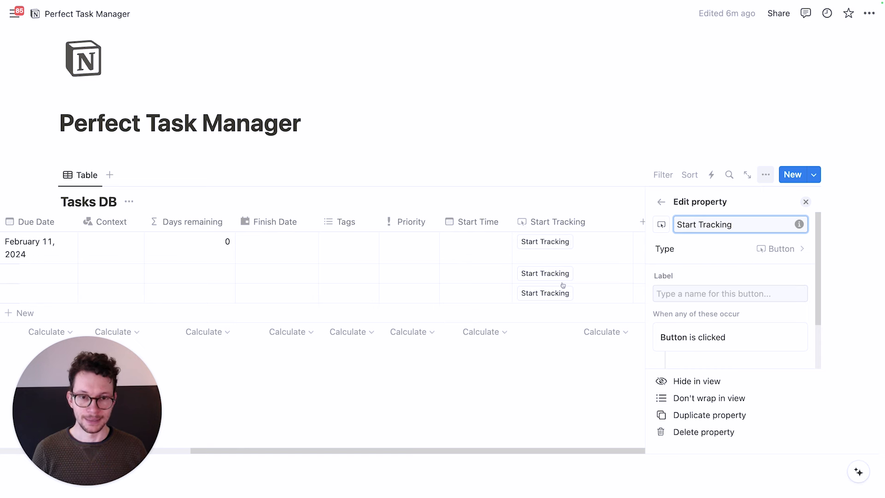
Label the Start Tracking button with a green circle emoji followed by "Start".
{"action": "left_click", "coordinate": [670, 294]}
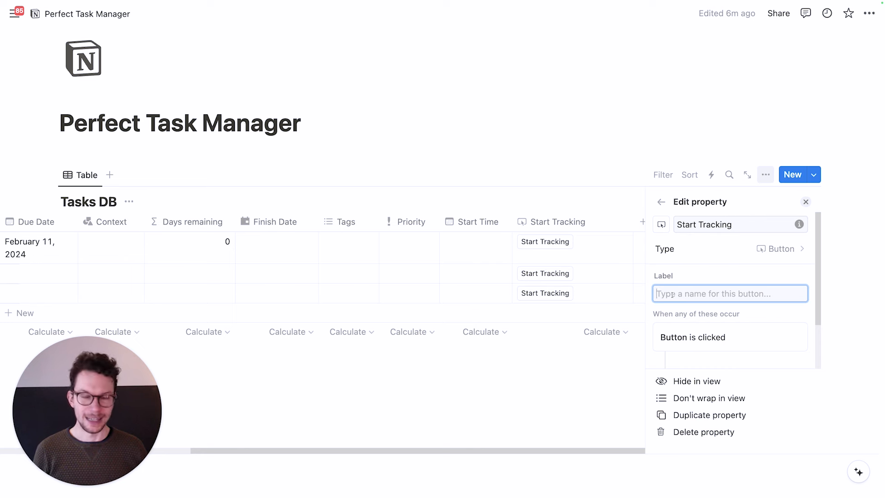
{"action": "key", "text": "ctrl+super+space"}
{"action": "type", "text": "green"}
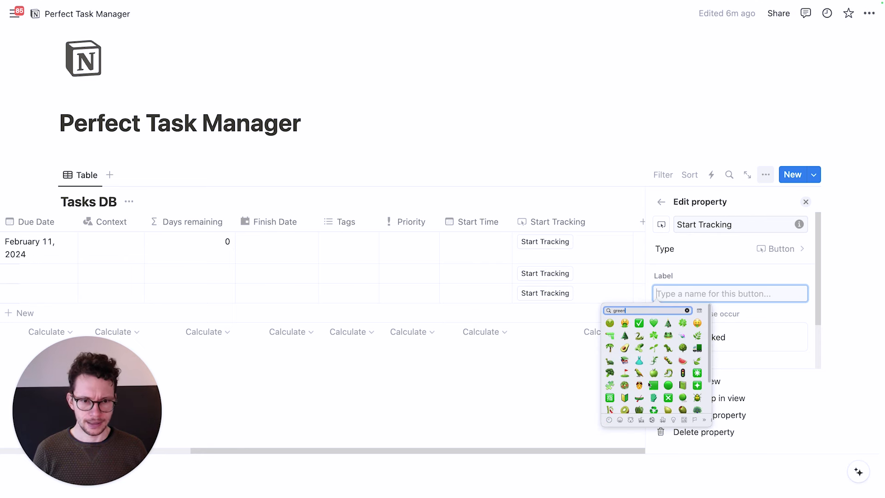
{"action": "left_click", "coordinate": [668, 386]}
{"action": "type", "text": "Start"}
Add an action to the Start Tracking button that sets Start Time to Now.
{"action": "scroll", "coordinate": [674, 290], "scroll_direction": "down", "scroll_amount": 3}
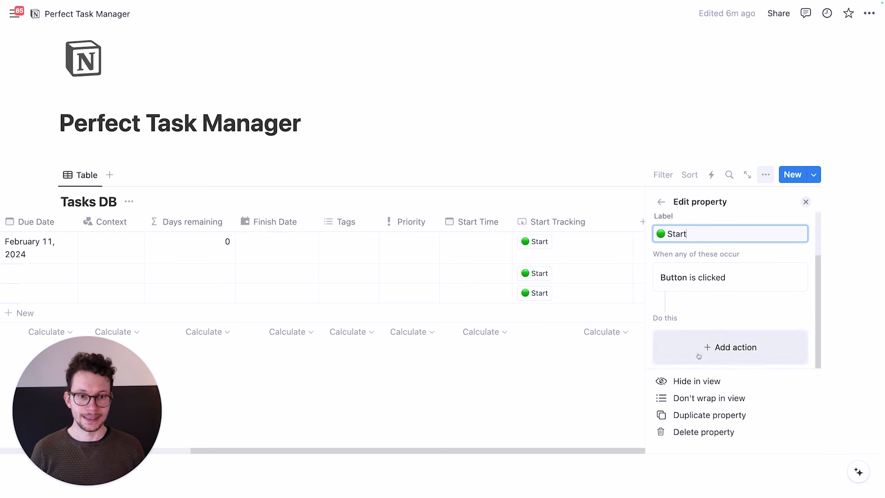
{"action": "left_click", "coordinate": [710, 349]}
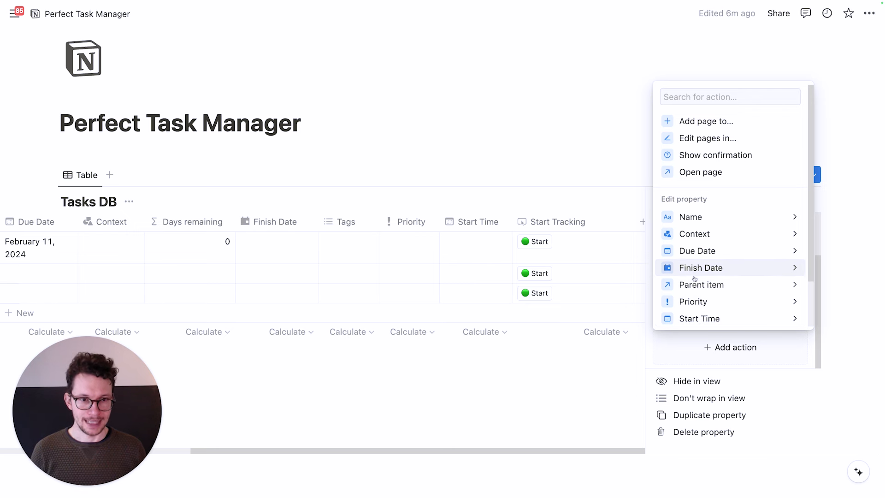
{"action": "left_click", "coordinate": [695, 319]}
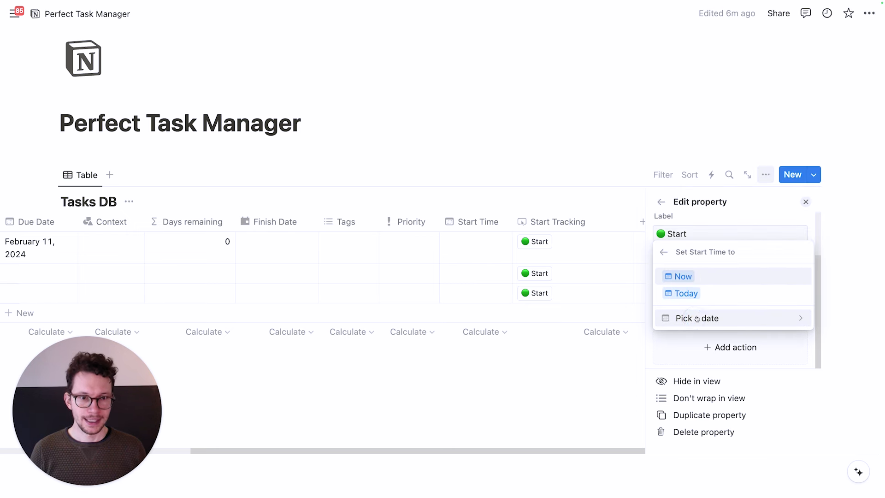
{"action": "left_click", "coordinate": [693, 277]}
Extend the Start Tracking button's page edit so it also sets Status to In progress.
{"action": "scroll", "coordinate": [687, 308], "scroll_direction": "down", "scroll_amount": 2}
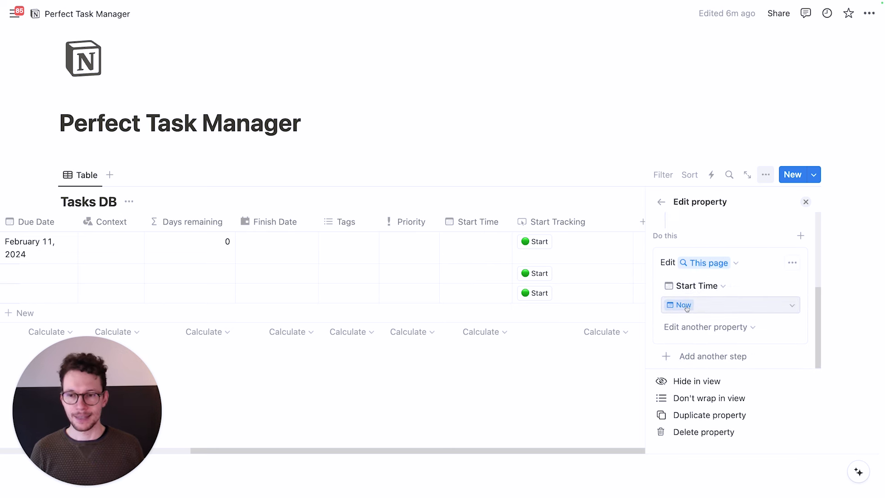
{"action": "left_click", "coordinate": [728, 332]}
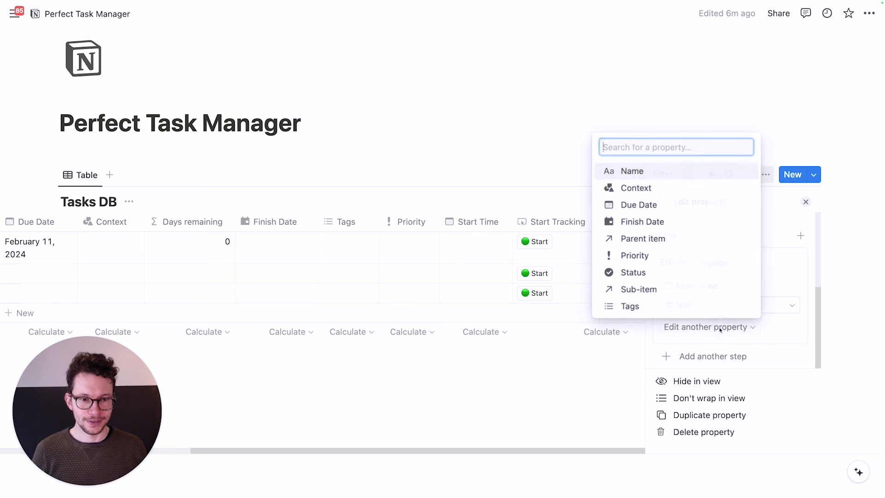
{"action": "left_click", "coordinate": [659, 274]}
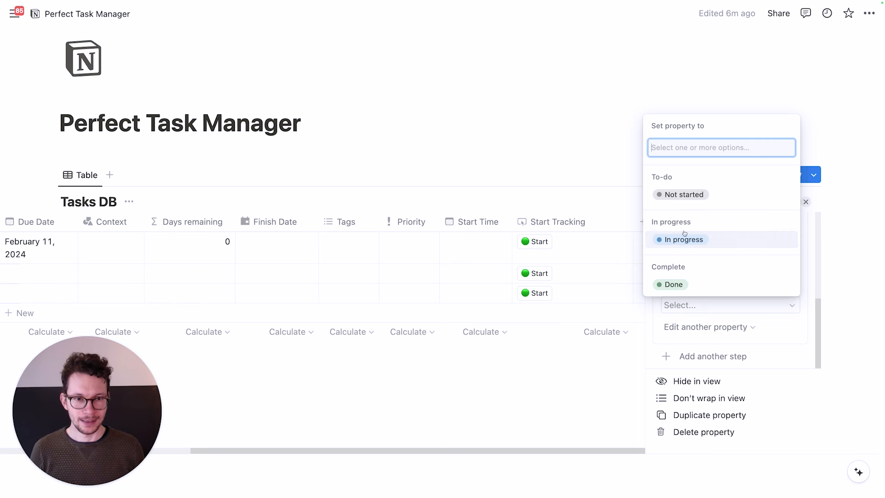
{"action": "left_click", "coordinate": [682, 239]}
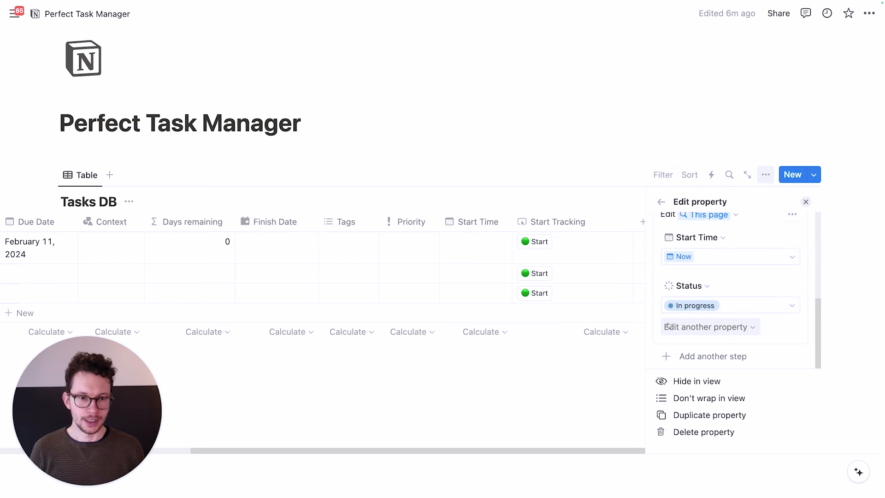
Narrow the Start Tracking column and start time tracking on Task A.
{"action": "left_click", "coordinate": [618, 371]}
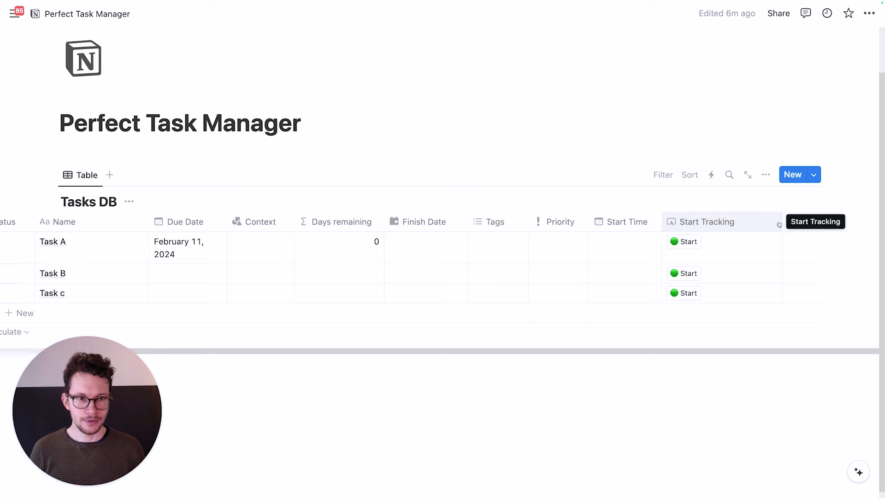
{"action": "left_click_drag", "start_coordinate": [781, 222], "coordinate": [754, 225]}
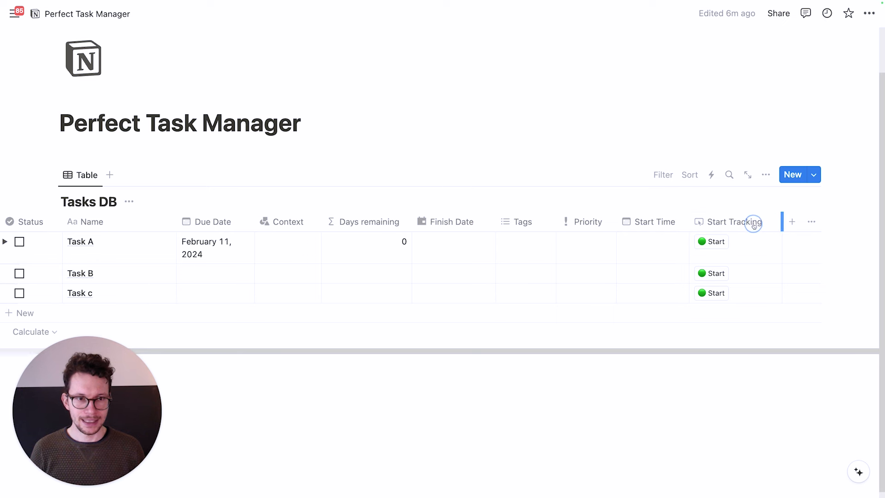
{"action": "left_click", "coordinate": [716, 242]}
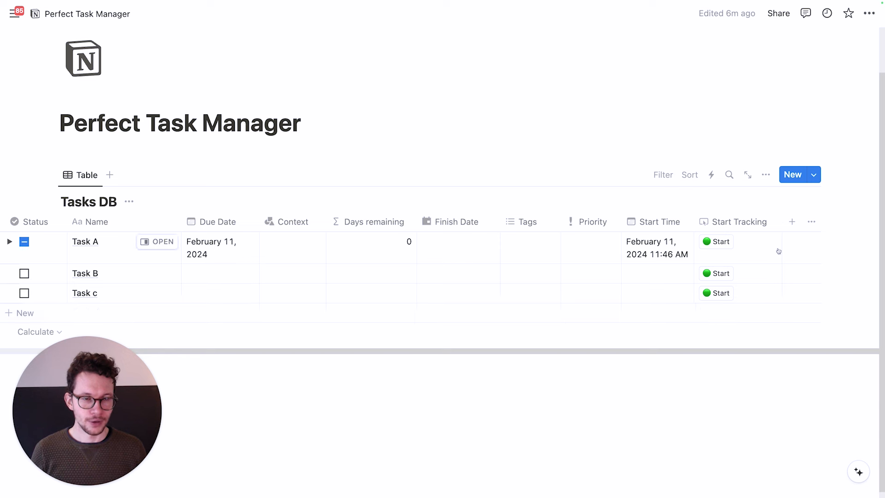
Add a button property named "Stop Tracking" to Tasks DB.
{"action": "left_click", "coordinate": [793, 228]}
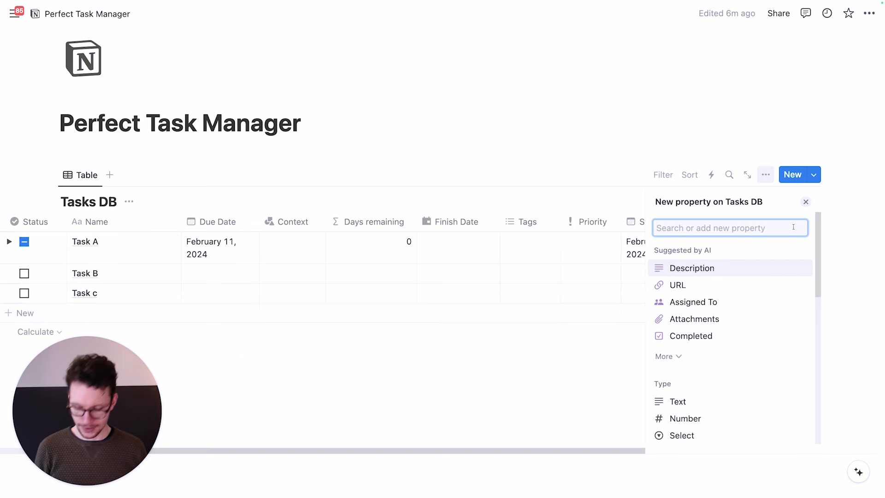
{"action": "type", "text": "butt"}
{"action": "key", "text": "Return"}
{"action": "key", "text": "super+a"}
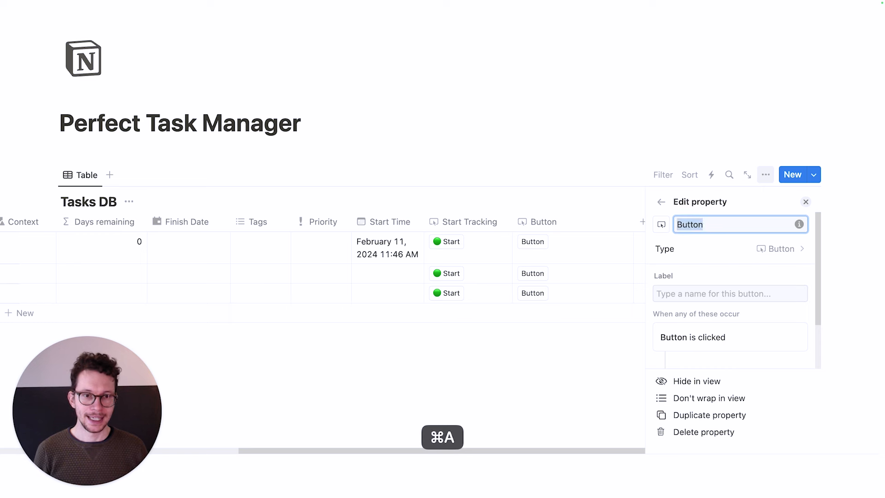
{"action": "type", "text": "Stop Tra"}
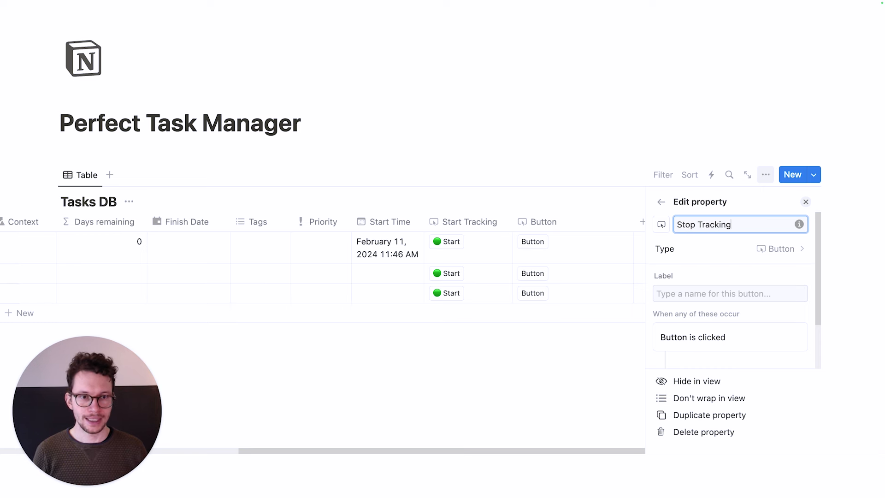
{"action": "type", "text": "cking"}
Label the Stop Tracking button with a red circle emoji followed by "Stop".
{"action": "left_click", "coordinate": [736, 300]}
{"action": "key", "text": "ctrl+super+space"}
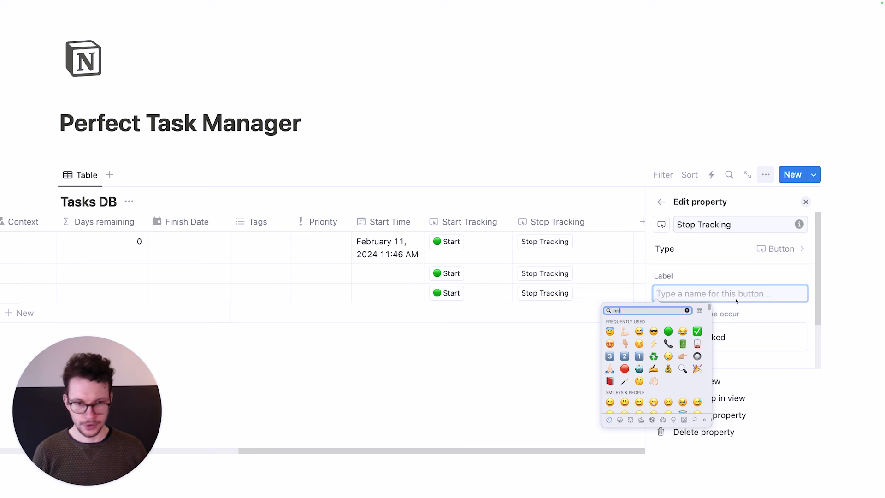
{"action": "type", "text": "red"}
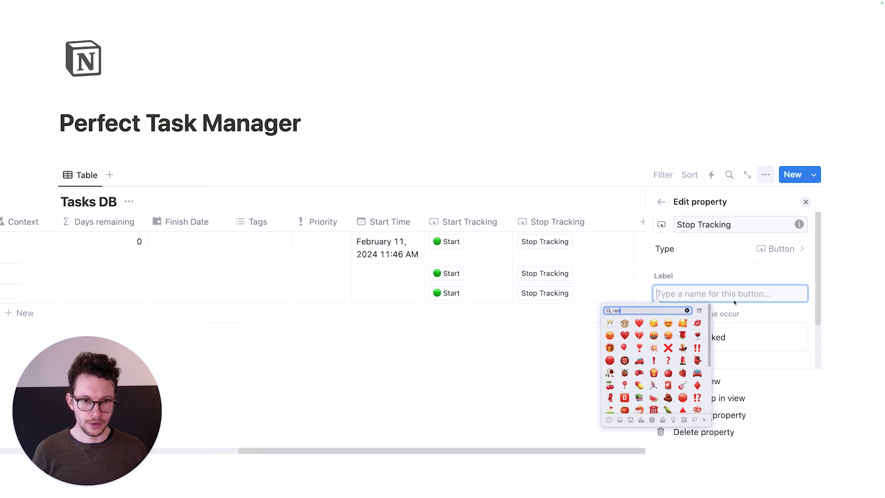
{"action": "left_click", "coordinate": [610, 360]}
{"action": "type", "text": "Stop"}
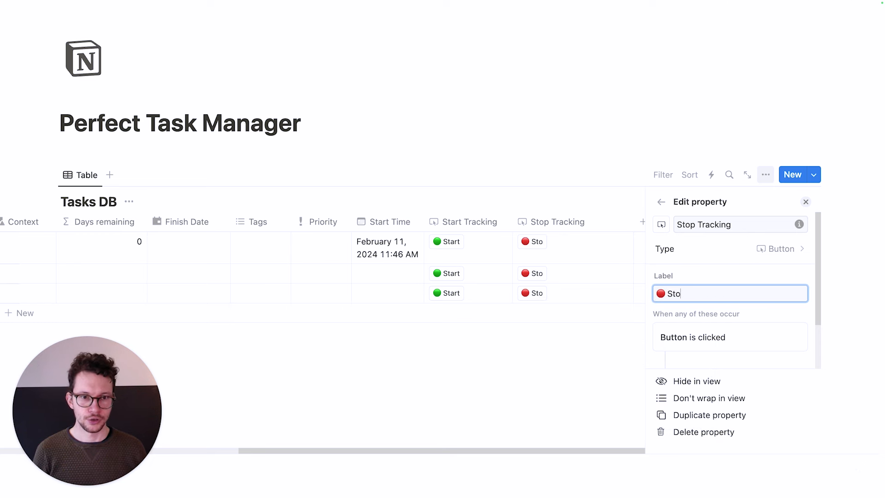
Add an action to the Stop Tracking button that sets Finish Date to Now.
{"action": "scroll", "coordinate": [729, 323], "scroll_direction": "down", "scroll_amount": 2}
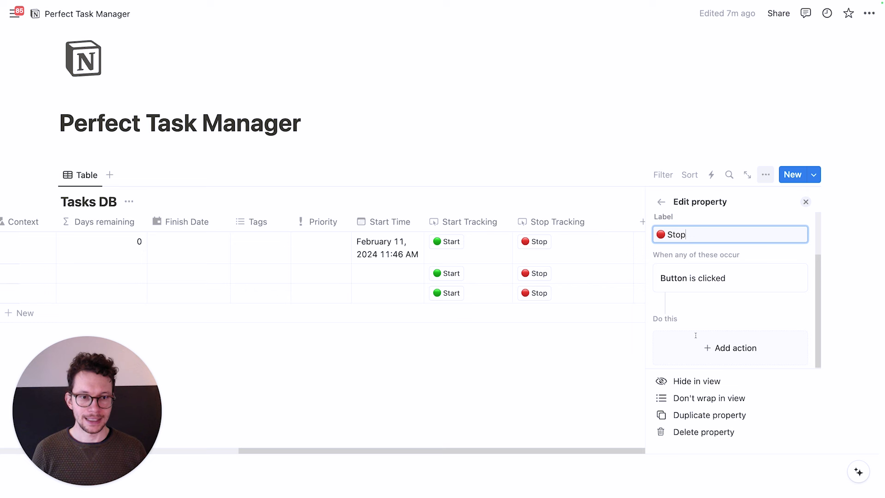
{"action": "left_click", "coordinate": [725, 345]}
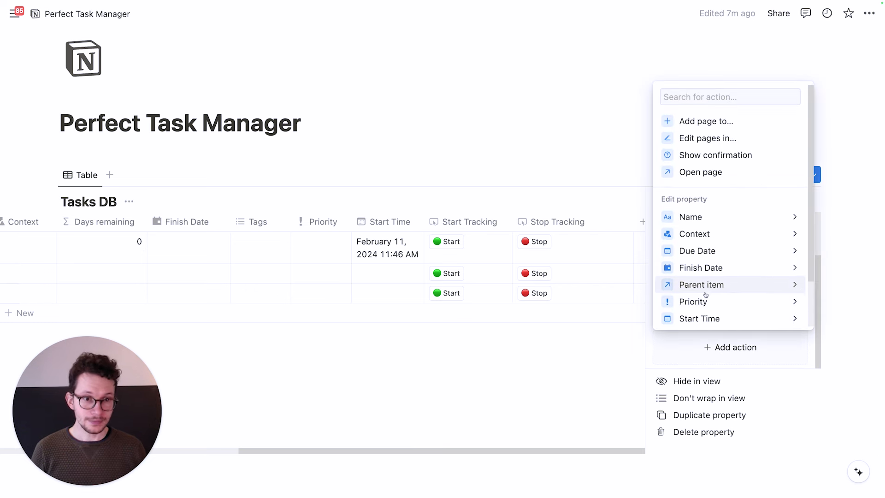
{"action": "left_click", "coordinate": [702, 269]}
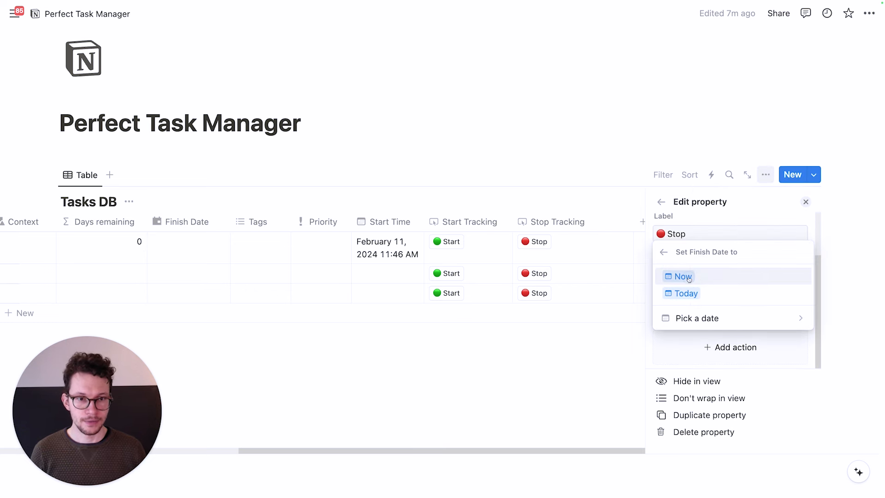
{"action": "left_click", "coordinate": [689, 277]}
Extend the Stop Tracking button's page edit so it also sets Status, and narrow the Stop Tracking column.
{"action": "scroll", "coordinate": [688, 300], "scroll_direction": "down", "scroll_amount": 3}
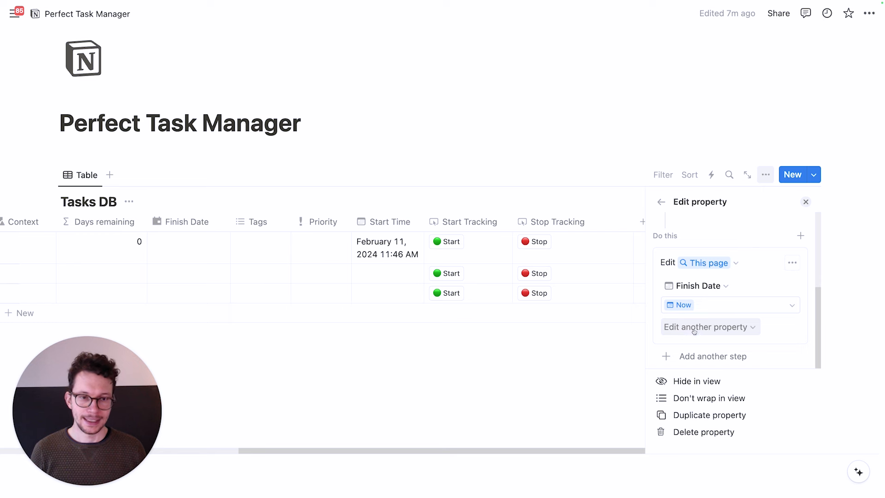
{"action": "left_click", "coordinate": [688, 328]}
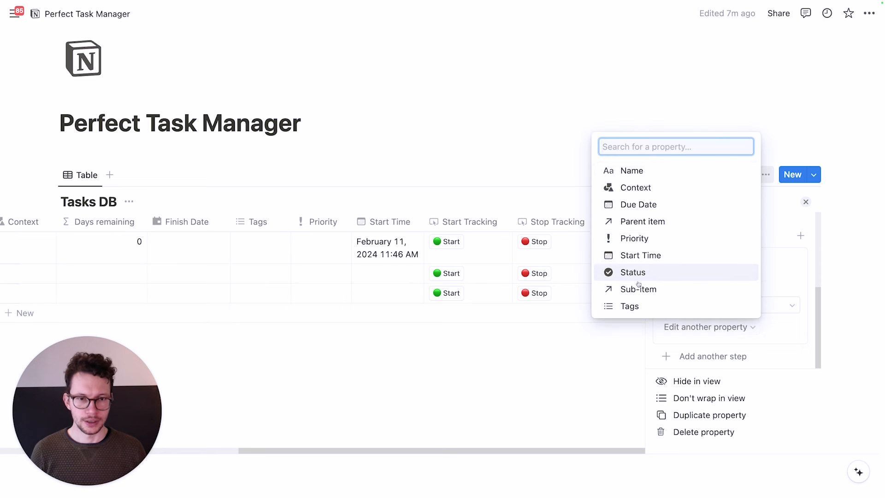
{"action": "left_click", "coordinate": [632, 276]}
{"action": "left_click", "coordinate": [678, 353]}
{"action": "left_click", "coordinate": [673, 333]}
{"action": "left_click", "coordinate": [628, 348]}
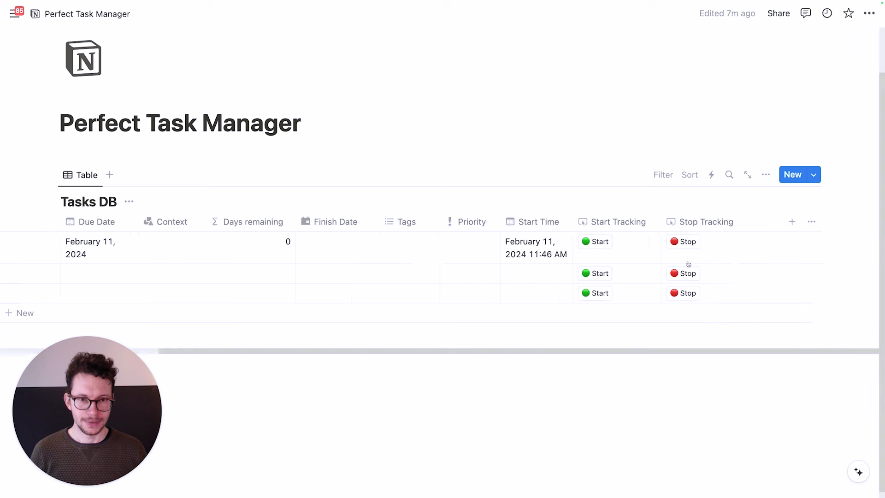
{"action": "left_click_drag", "start_coordinate": [784, 221], "coordinate": [746, 221]}
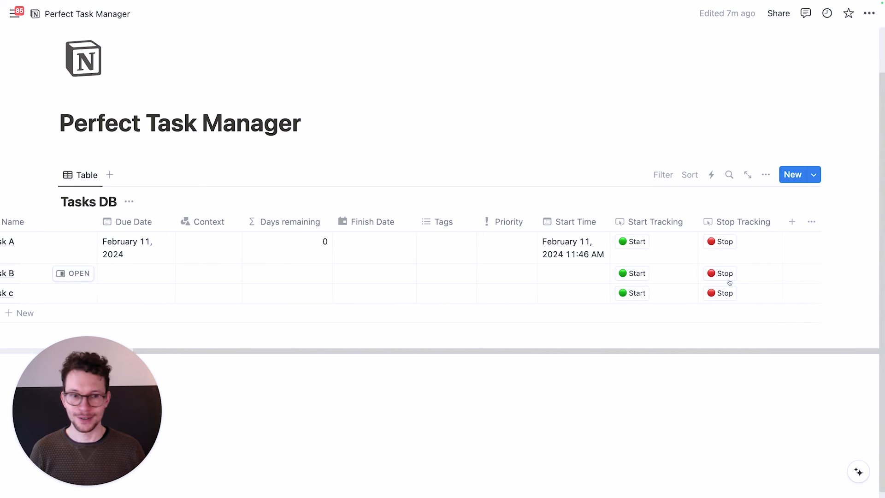
Add a formula property named "Task Time" to Tasks DB.
{"action": "left_click", "coordinate": [793, 222]}
{"action": "type", "text": "fo"}
{"action": "key", "text": "Return"}
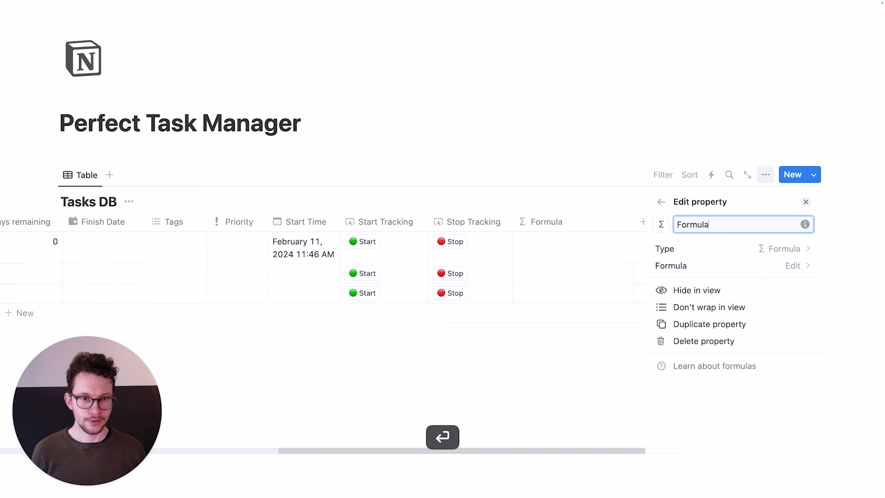
{"action": "key", "text": "super+a"}
{"action": "type", "text": "Task Duration"}
{"action": "key", "text": "BackSpace"}
{"action": "key", "text": "BackSpace"}
{"action": "key", "text": "BackSpace"}
{"action": "key", "text": "BackSpace"}
{"action": "key", "text": "BackSpace"}
{"action": "key", "text": "BackSpace"}
{"action": "key", "text": "BackSpace"}
{"action": "key", "text": "BackSpace"}
{"action": "type", "text": "Time"}
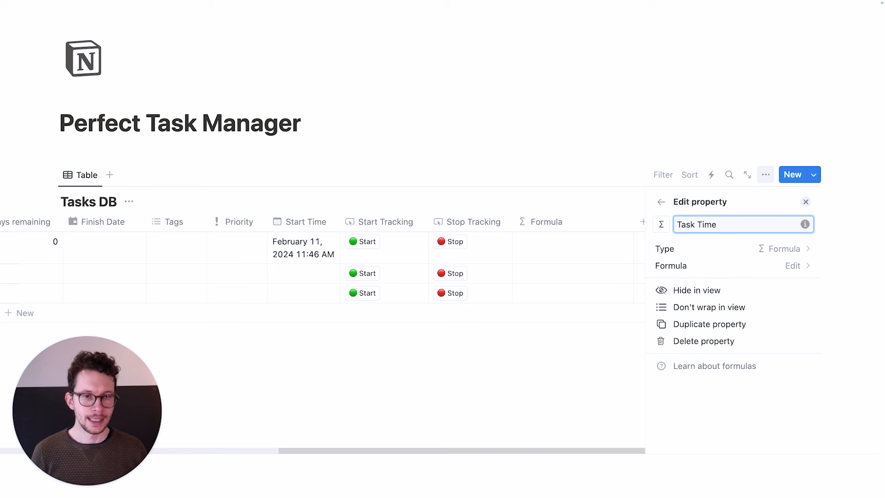
Set the Task Time formula to dateBetween(Finish Date, Start Time, "Minutes").
{"action": "left_click", "coordinate": [761, 266]}
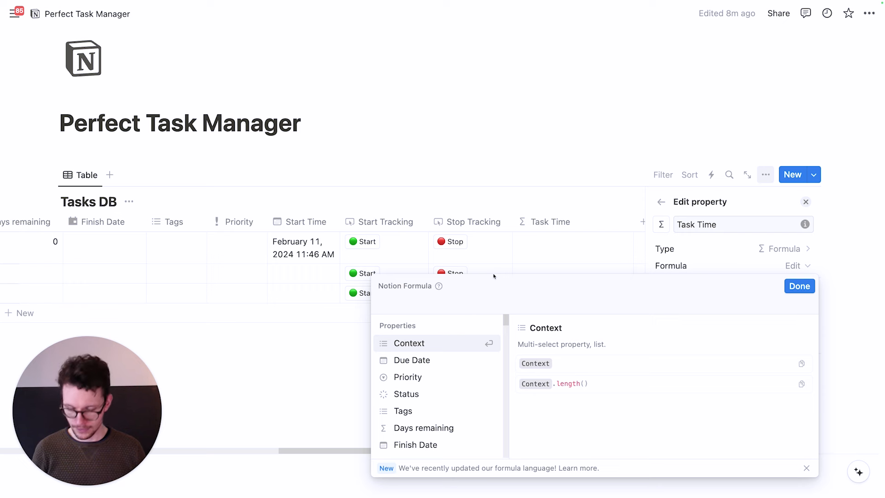
{"action": "type", "text": "date"}
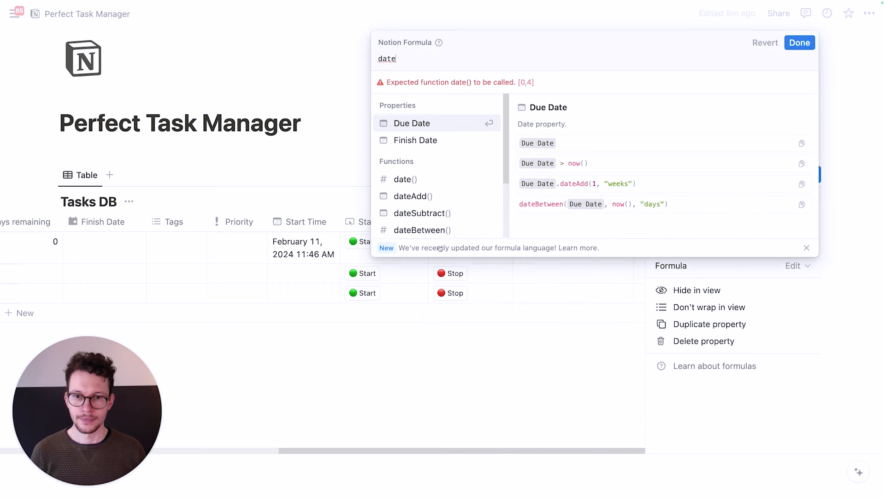
{"action": "left_click", "coordinate": [434, 230]}
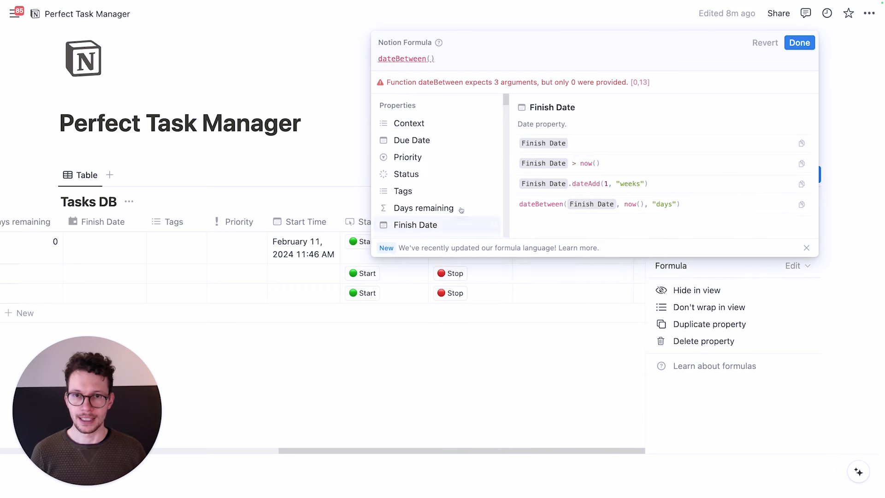
{"action": "type", "text": "fin"}
{"action": "key", "text": "Return"}
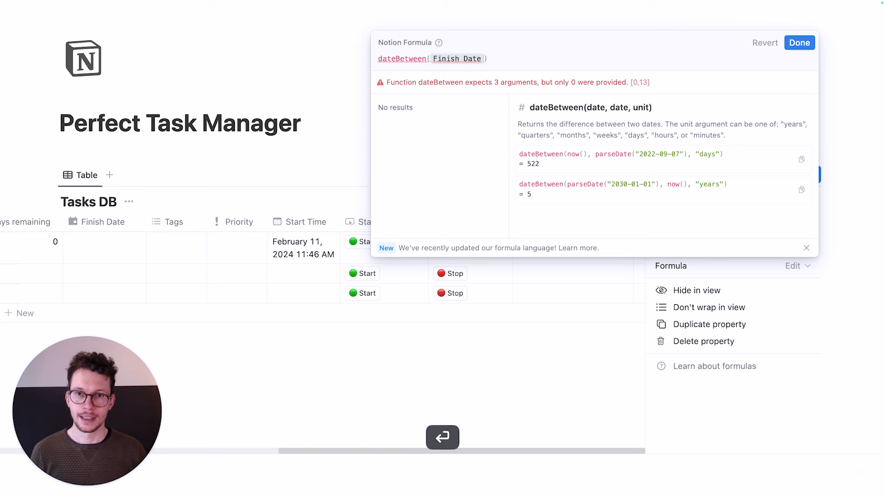
{"action": "type", "text": ",stat"}
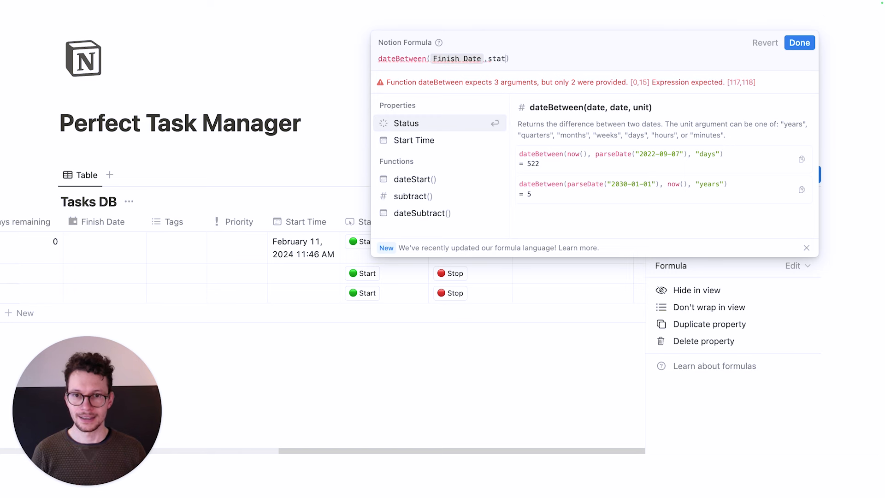
{"action": "key", "text": "Down"}
{"action": "key", "text": "Return"}
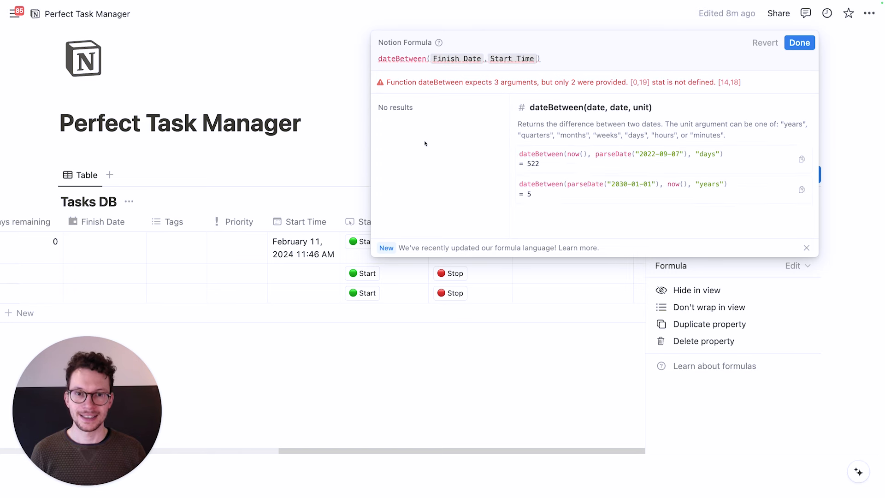
{"action": "type", "text": ",\"Minutes\""}
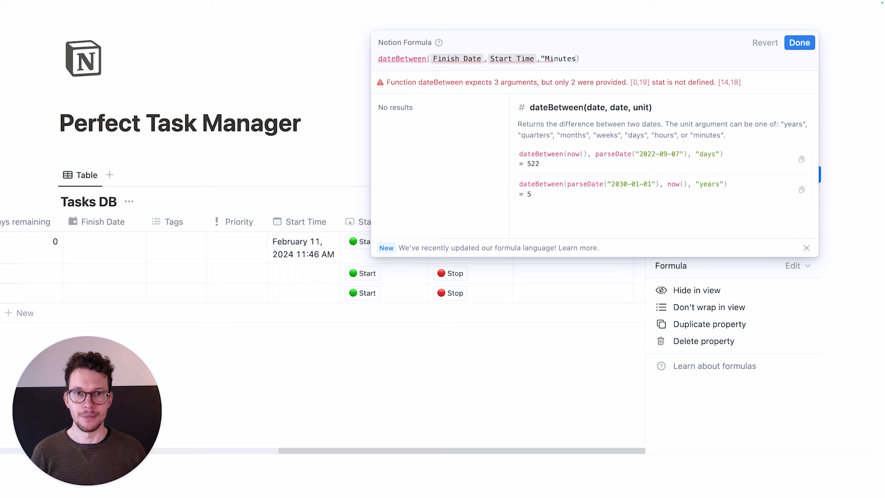
{"action": "left_click", "coordinate": [800, 66]}
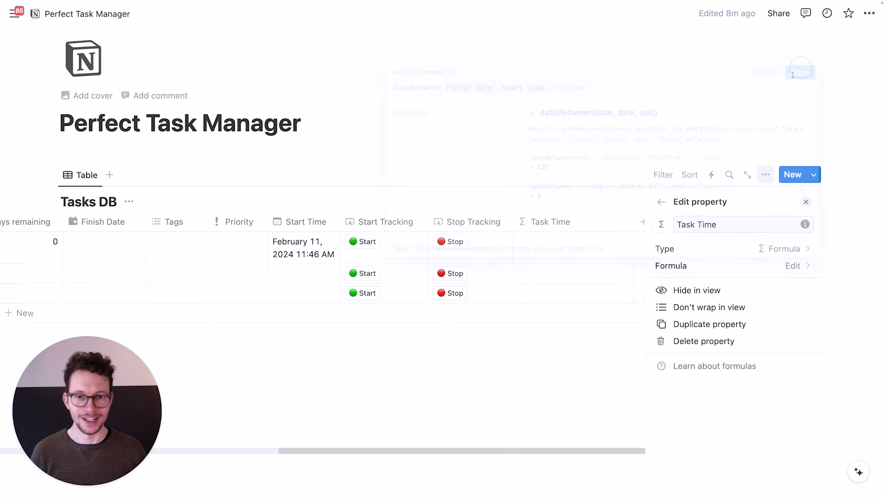
Close the Task Time property settings and stop time tracking on Task A.
{"action": "left_click", "coordinate": [473, 139]}
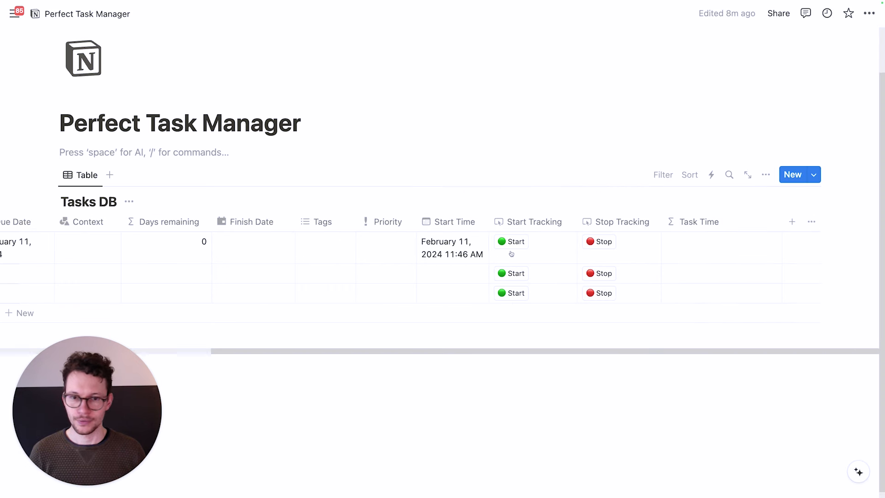
{"action": "left_click", "coordinate": [598, 242]}
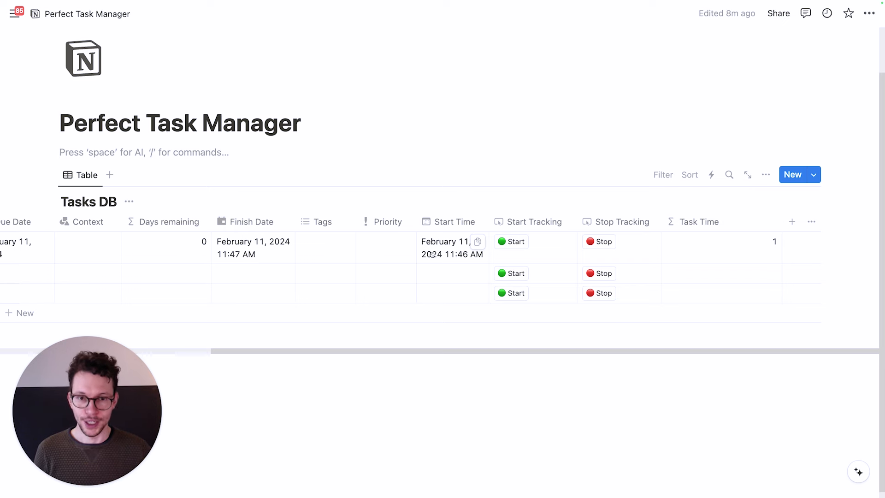
{"action": "scroll", "coordinate": [433, 255], "scroll_direction": "left", "scroll_amount": 3}
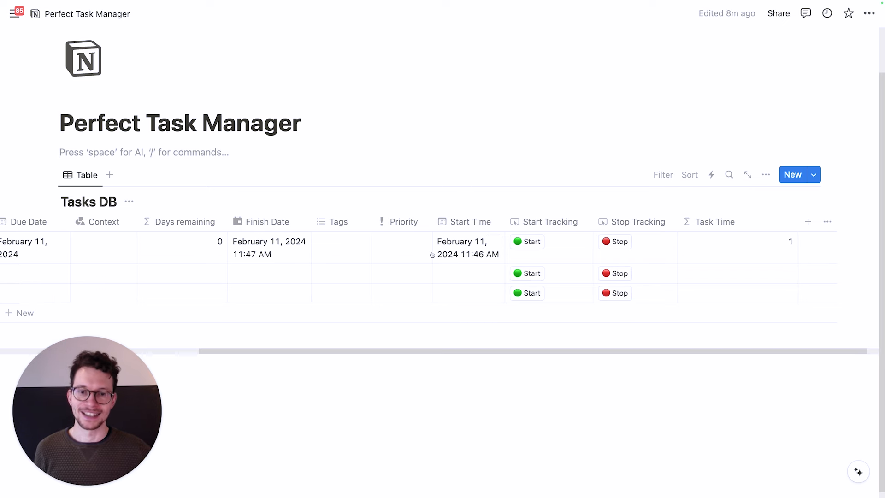
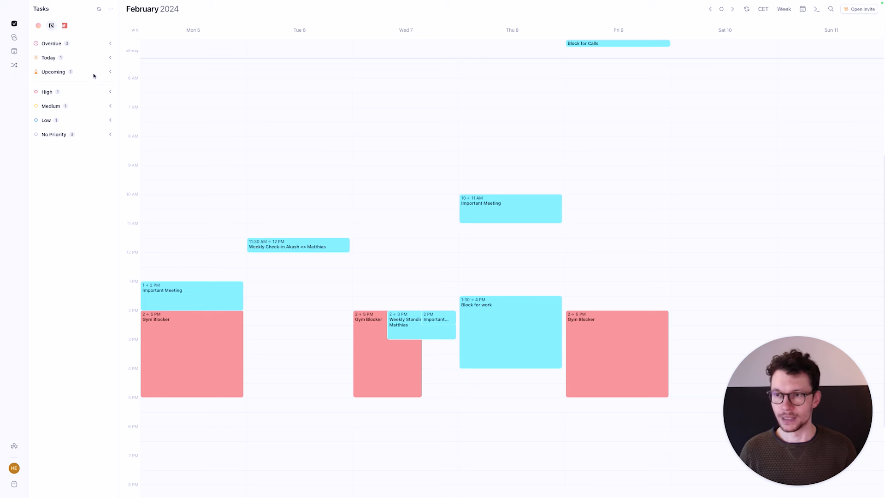
Switch to the Morgen calendar and group its Notion task list by Project.
{"action": "left_click", "coordinate": [111, 9]}
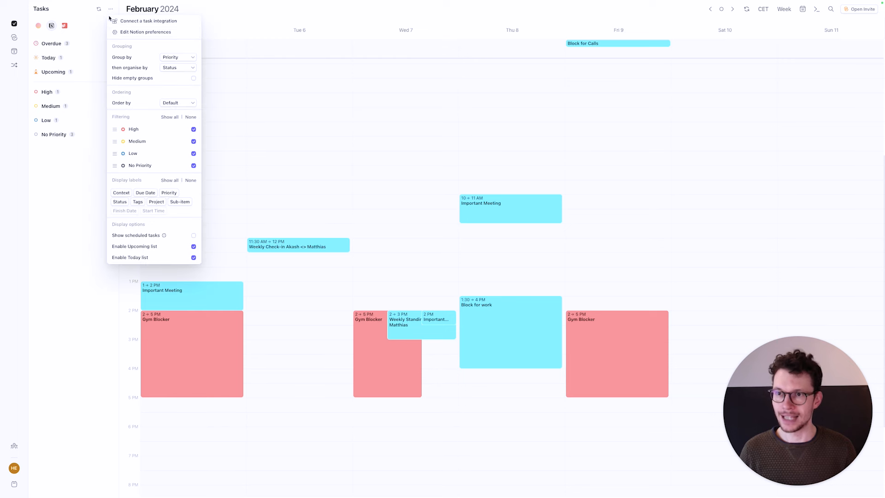
{"action": "left_click", "coordinate": [169, 60]}
{"action": "left_click", "coordinate": [177, 124]}
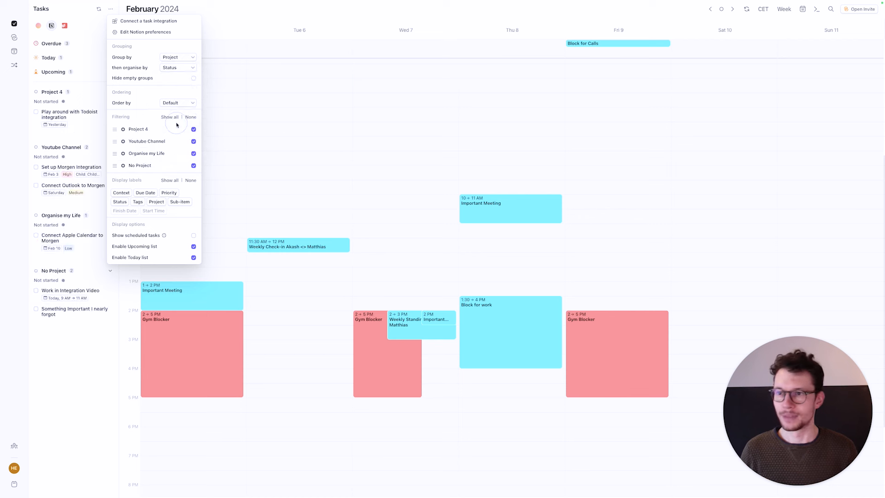
{"action": "left_click", "coordinate": [75, 92]}
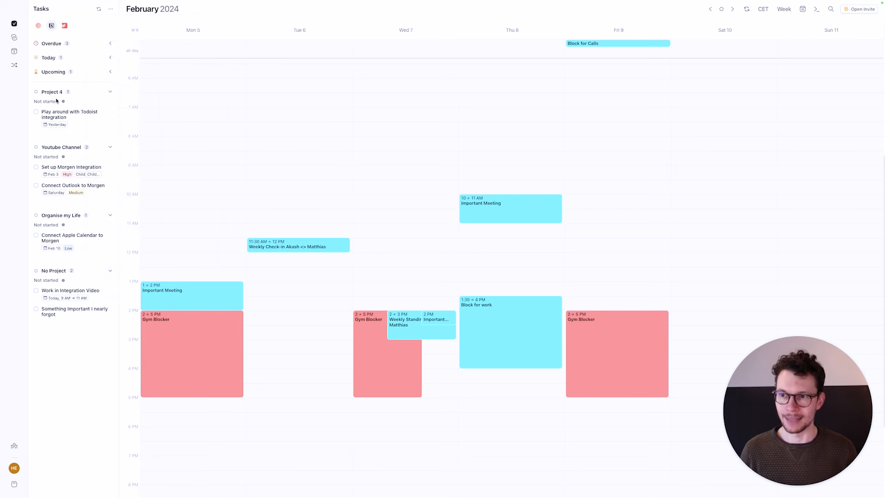
Group the Notion task list by Priority and expand the No Priority group.
{"action": "left_click", "coordinate": [111, 10]}
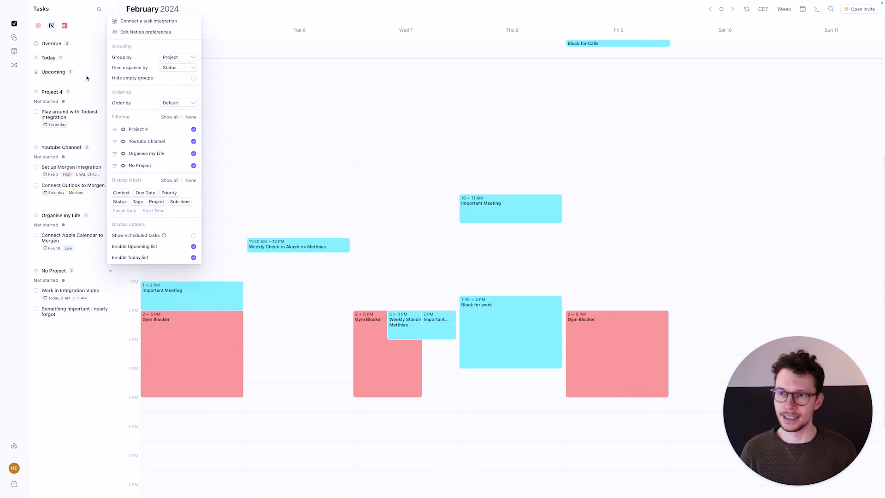
{"action": "left_click", "coordinate": [175, 58]}
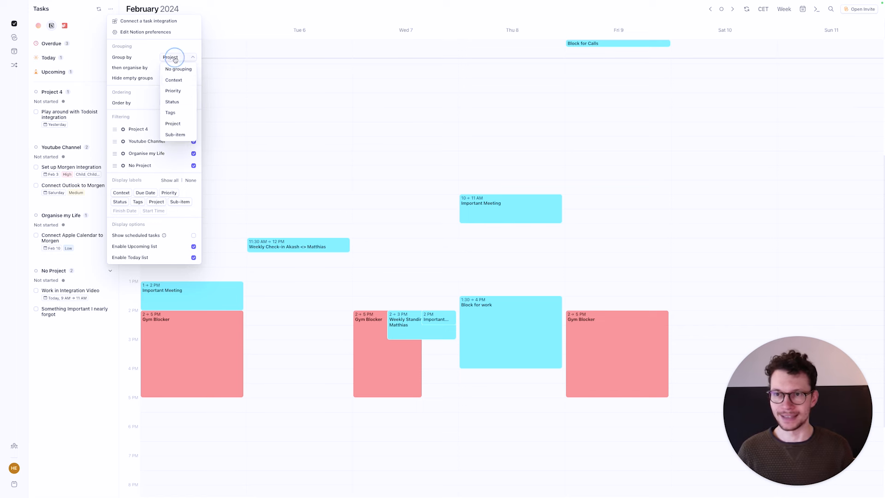
{"action": "left_click", "coordinate": [176, 92]}
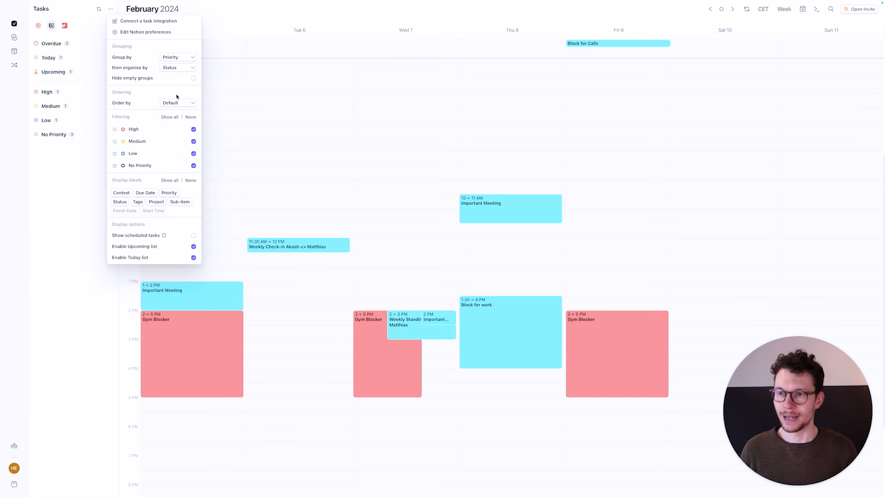
{"action": "left_click", "coordinate": [66, 176]}
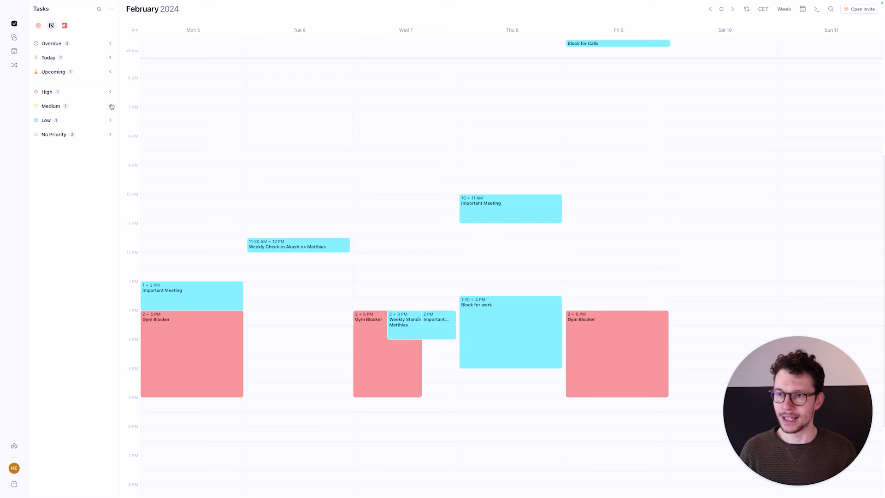
{"action": "left_click", "coordinate": [111, 136]}
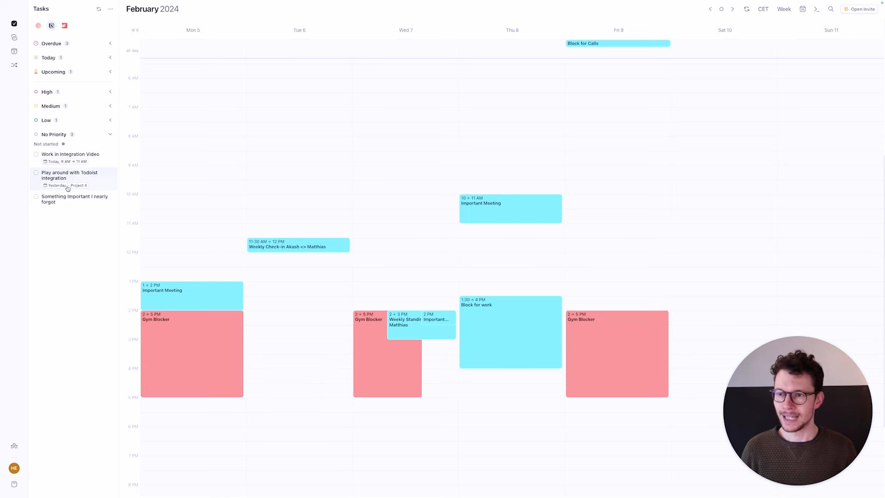
Schedule "Play around with Todoist integration" on Wed 7 from 10:15 to 11:45 AM and "Work in Integration Video" on Thu 8 from 11:15 AM to 1 PM.
{"action": "left_click_drag", "start_coordinate": [65, 182], "coordinate": [411, 241]}
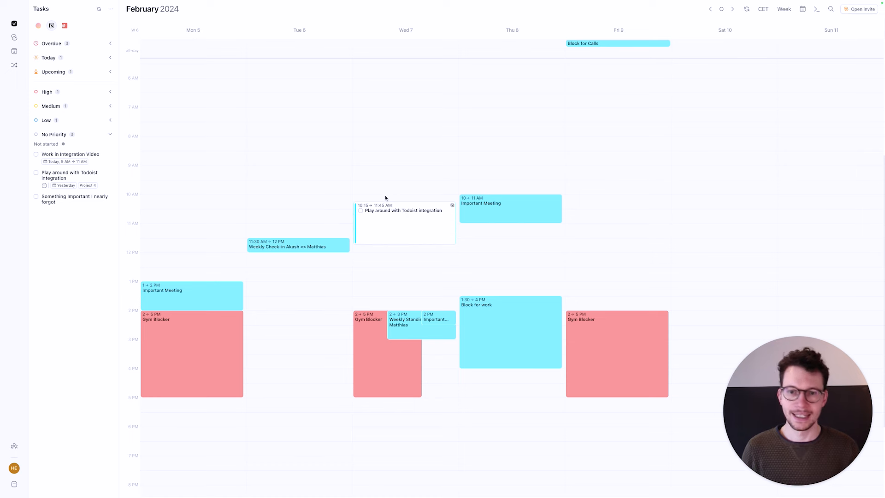
{"action": "left_click_drag", "start_coordinate": [77, 157], "coordinate": [508, 280]}
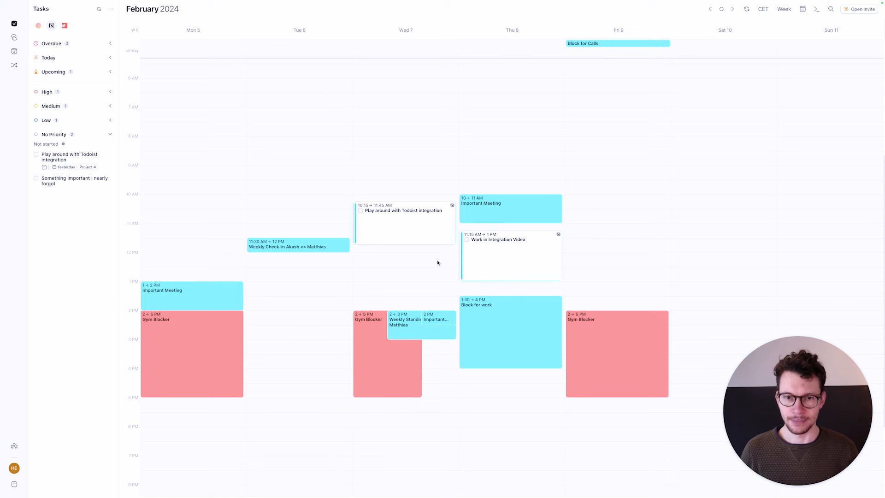
{"action": "left_click", "coordinate": [438, 263]}
{"action": "key", "text": "Escape"}
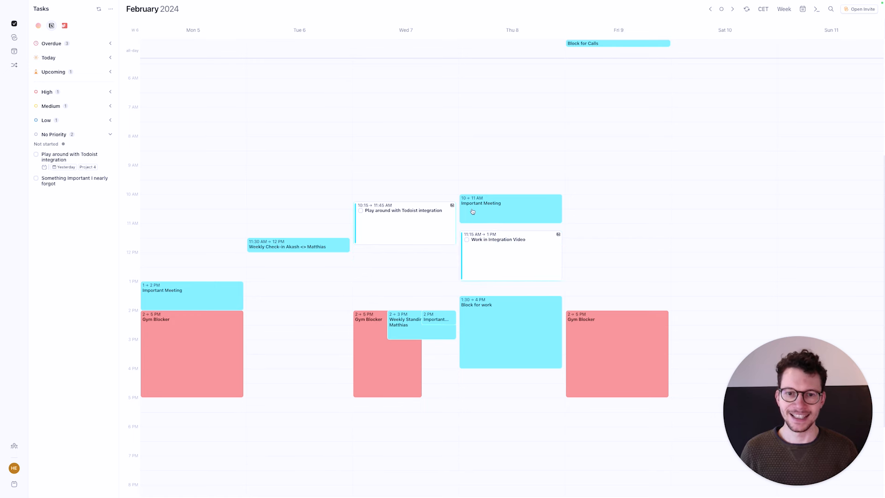
Show the Todoist tasks and schedule "Testing this automation" on Wed 7 from 12 to 1:15 PM.
{"action": "left_click", "coordinate": [66, 26]}
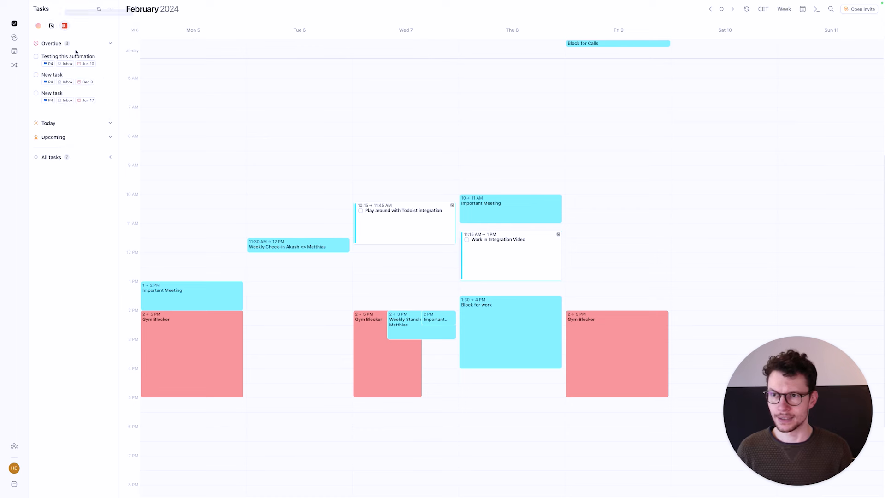
{"action": "left_click_drag", "start_coordinate": [68, 60], "coordinate": [398, 259]}
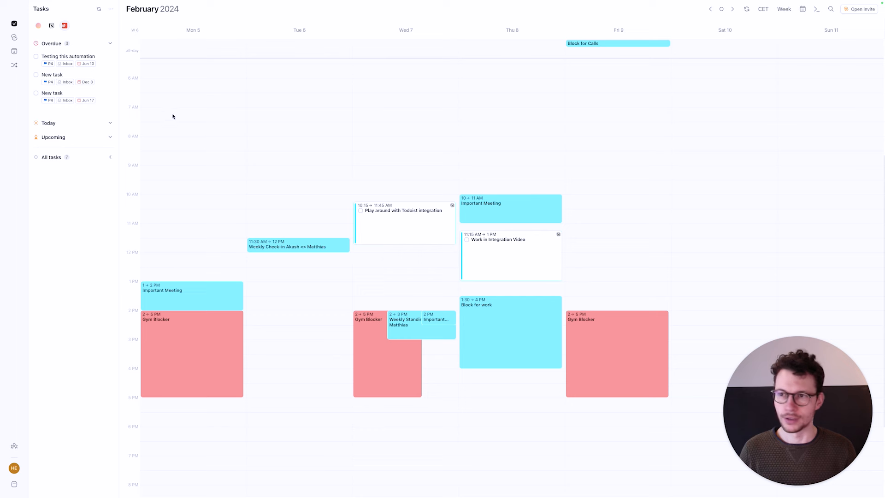
{"action": "left_click_drag", "start_coordinate": [74, 58], "coordinate": [406, 288]}
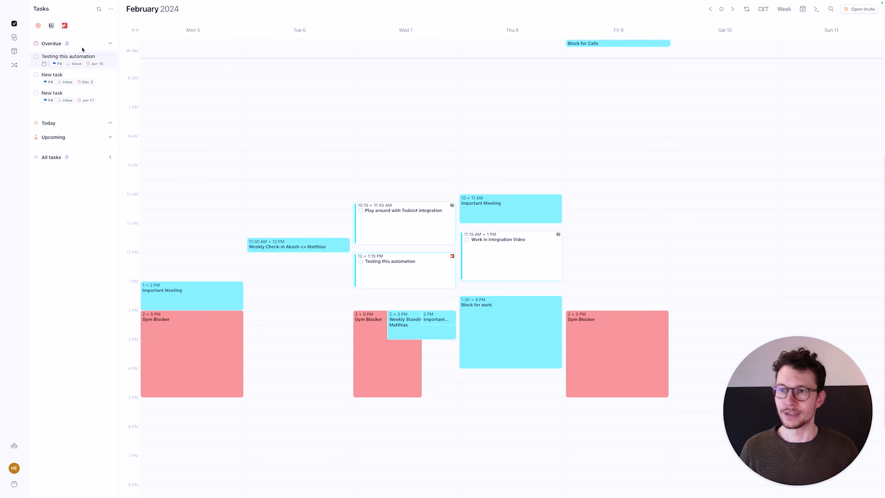
Return to the Notion tasks, expand the High priority group, and look at the scheduled tasks in Google Calendar.
{"action": "left_click", "coordinate": [51, 26]}
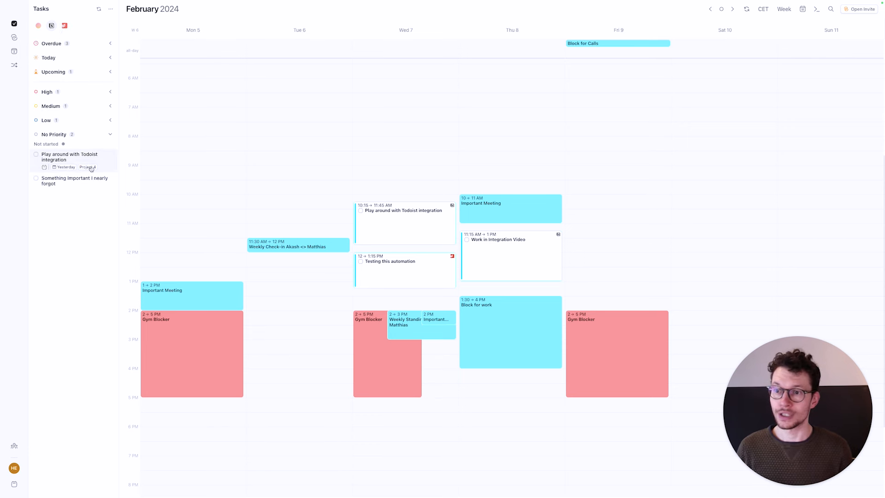
{"action": "left_click", "coordinate": [48, 92]}
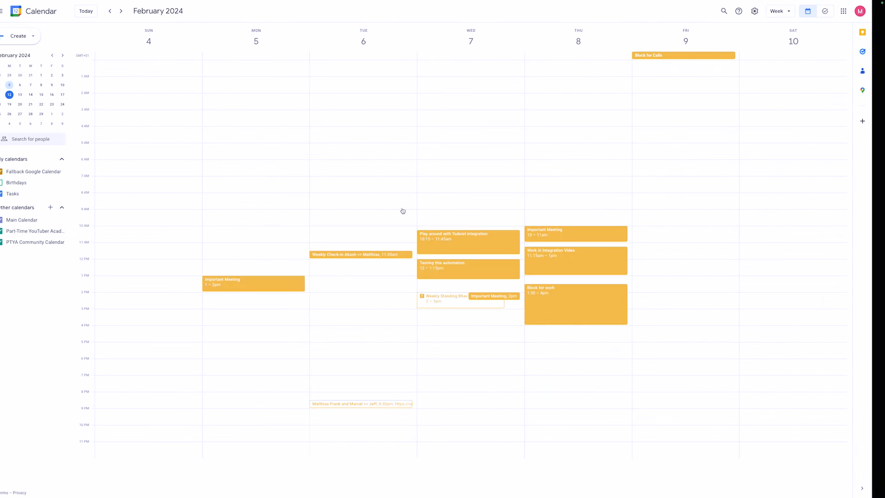
{"action": "left_click", "coordinate": [401, 210]}
{"action": "left_click", "coordinate": [377, 167]}
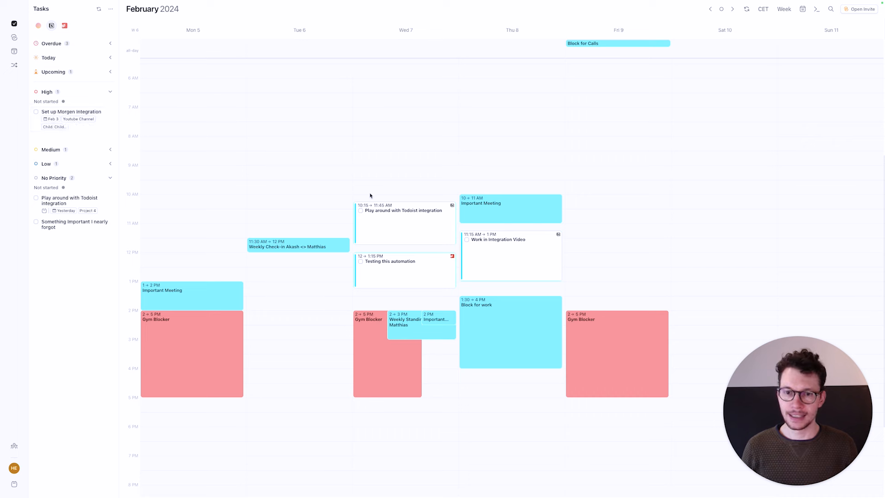
Mark "Play around with Todoist integration" and "Work in Integration Video" as completed in the Morgen calendar, and switch to Notion's Tasks DB.
{"action": "left_click", "coordinate": [361, 211]}
{"action": "left_click", "coordinate": [466, 240]}
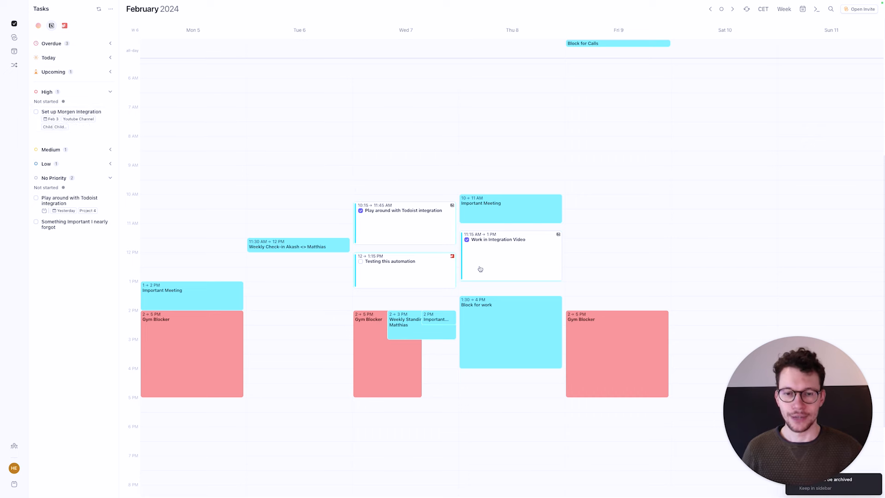
{"action": "key", "text": "ctrl+Right"}
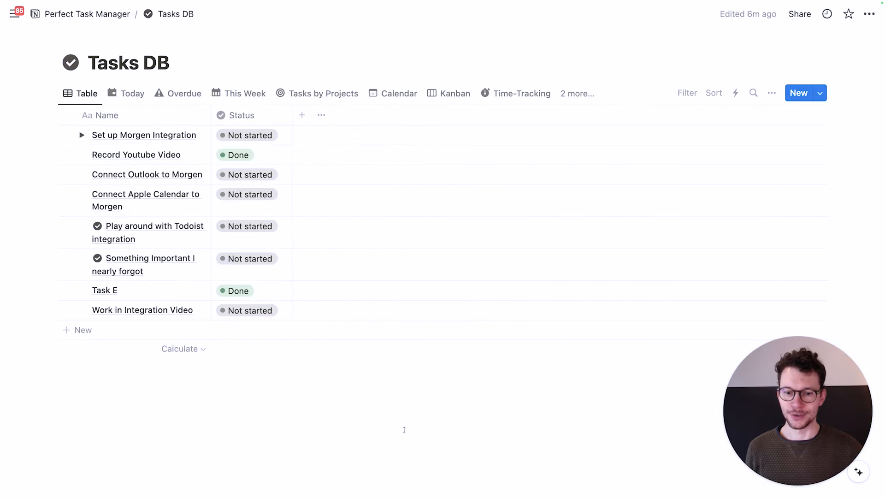
Insert an inline database titled "Projects DB" below Tasks DB on the Perfect Task Manager page.
{"action": "left_click", "coordinate": [435, 462]}
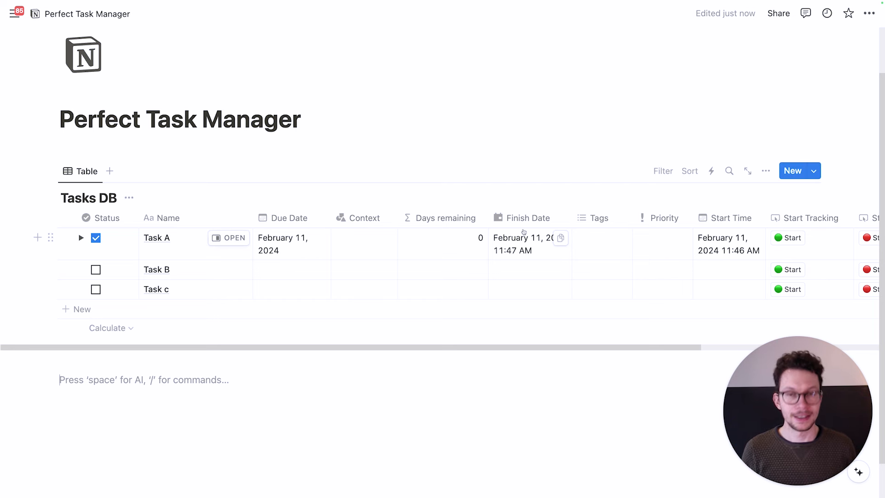
{"action": "scroll", "coordinate": [506, 239], "scroll_direction": "down", "scroll_amount": 2}
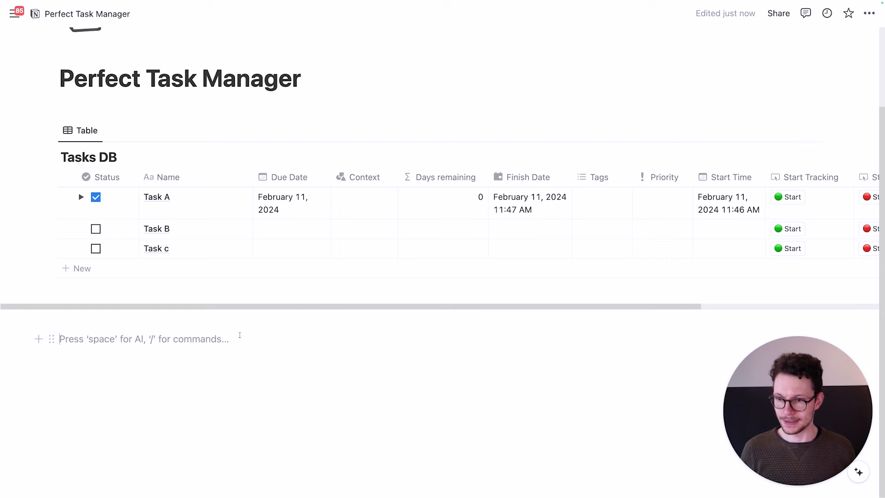
{"action": "type", "text": "/data"}
{"action": "key", "text": "Return"}
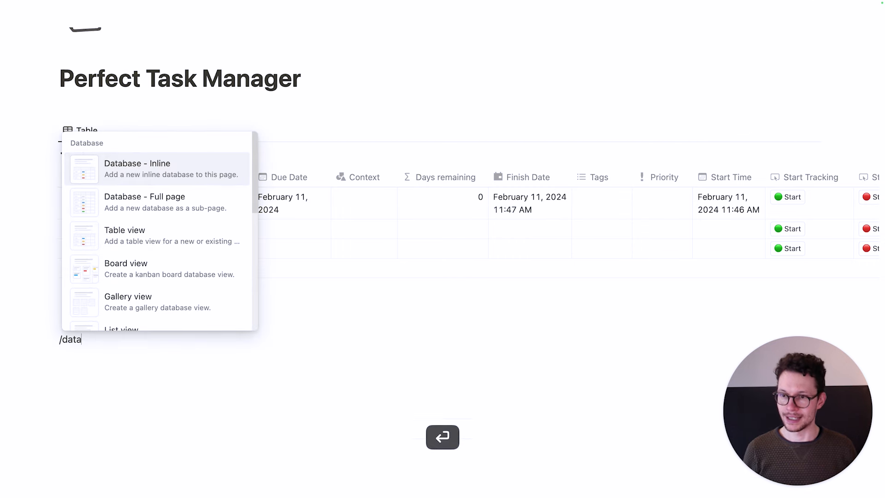
{"action": "type", "text": "Pr"}
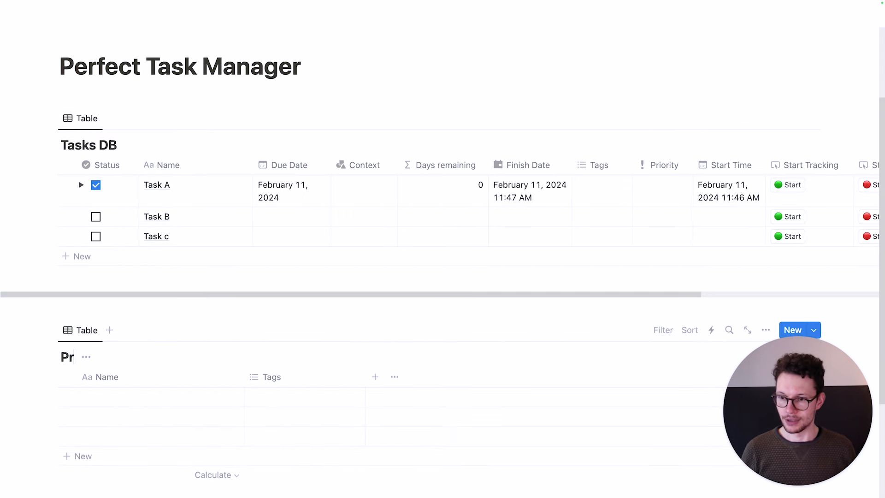
{"action": "type", "text": "ojects DB"}
Delete the Tags property from Projects DB and narrow its Name column.
{"action": "scroll", "coordinate": [261, 326], "scroll_direction": "down", "scroll_amount": 2}
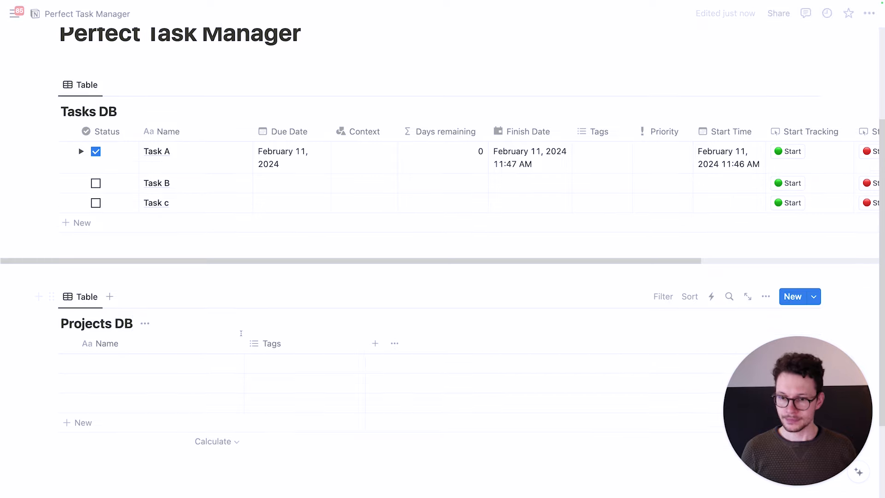
{"action": "left_click", "coordinate": [261, 326]}
{"action": "left_click", "coordinate": [283, 277]}
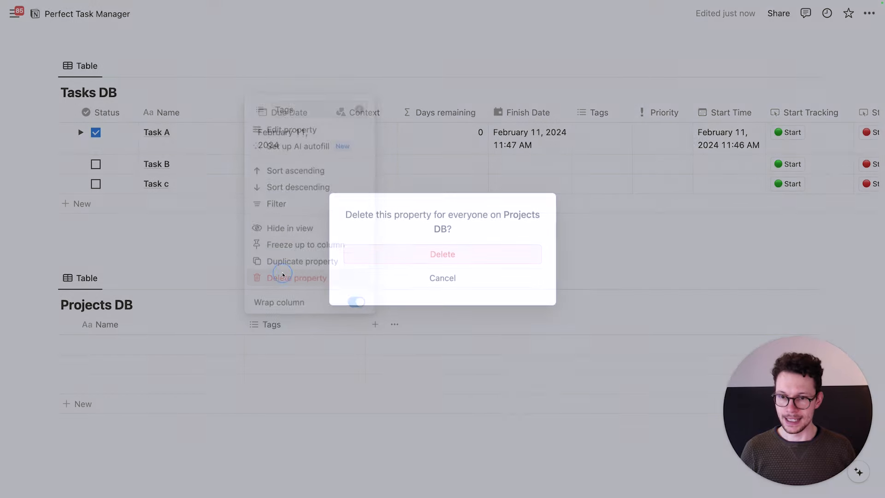
{"action": "left_click", "coordinate": [383, 253]}
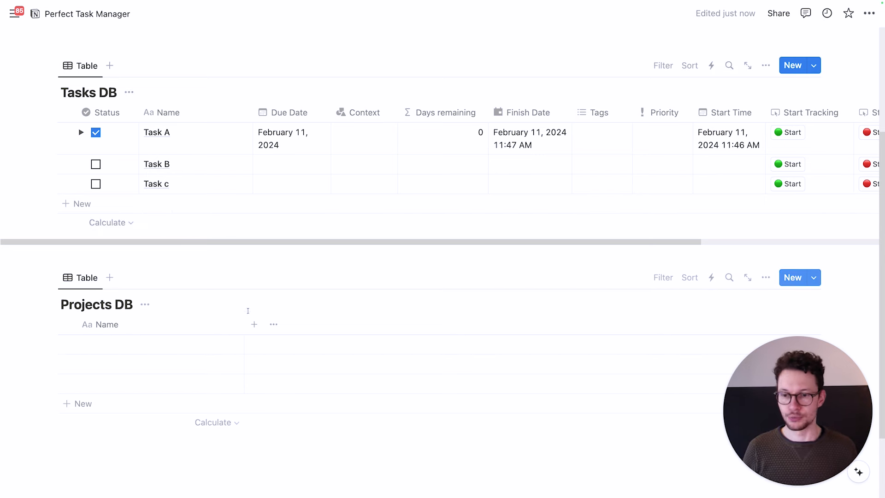
{"action": "left_click_drag", "start_coordinate": [245, 323], "coordinate": [206, 318]}
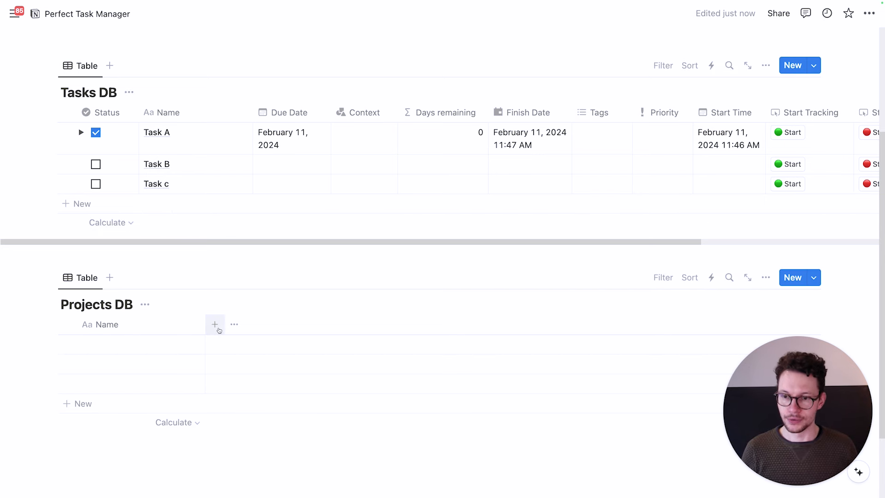
Start a new relation property in Projects DB linked to Tasks DB, and enable showing it on Tasks DB.
{"action": "left_click", "coordinate": [214, 324]}
{"action": "type", "text": "rel"}
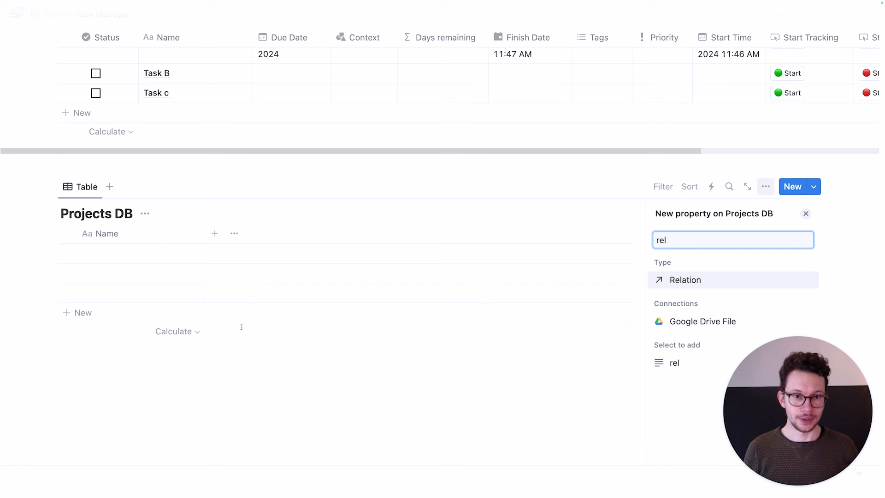
{"action": "left_click", "coordinate": [718, 278]}
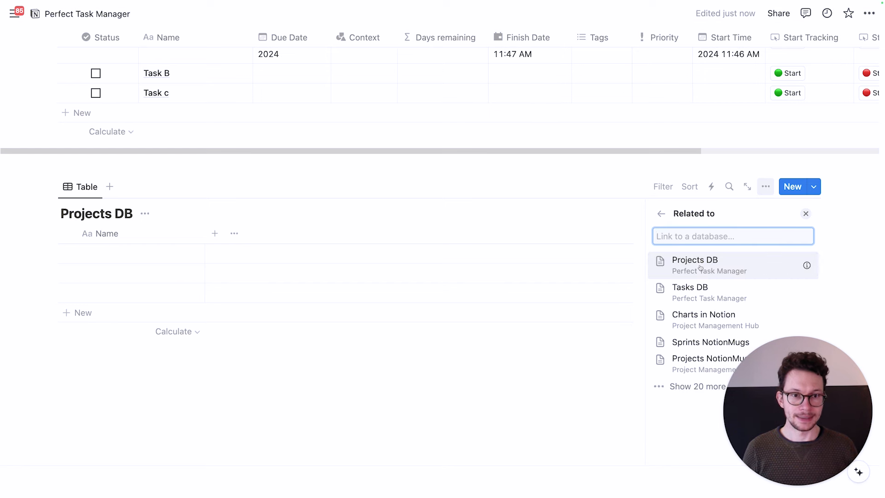
{"action": "left_click", "coordinate": [690, 291]}
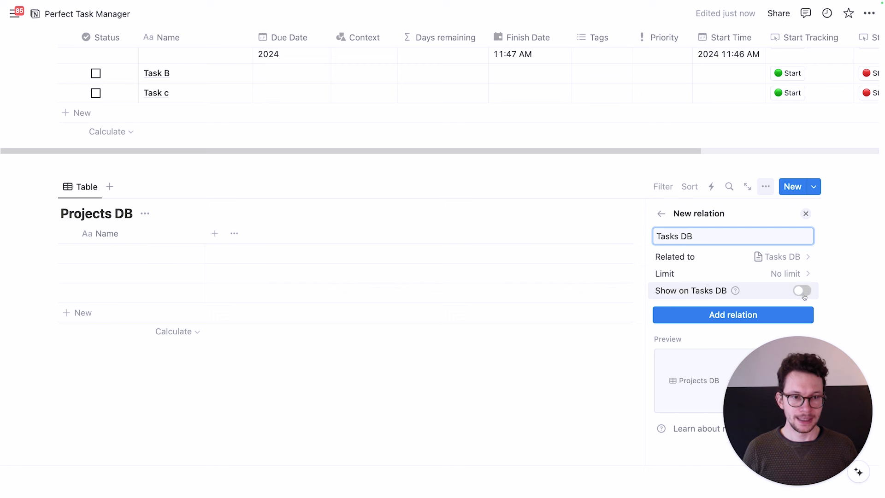
{"action": "left_click_drag", "start_coordinate": [793, 388], "coordinate": [277, 409]}
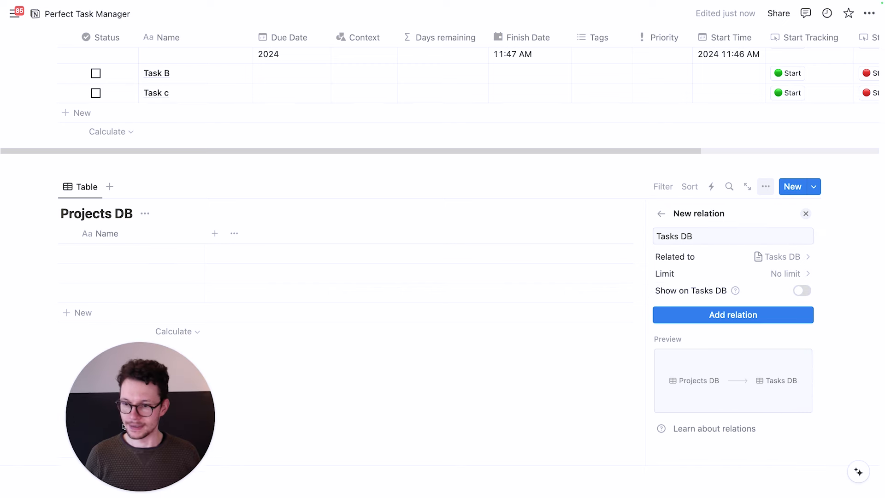
{"action": "left_click", "coordinate": [781, 290]}
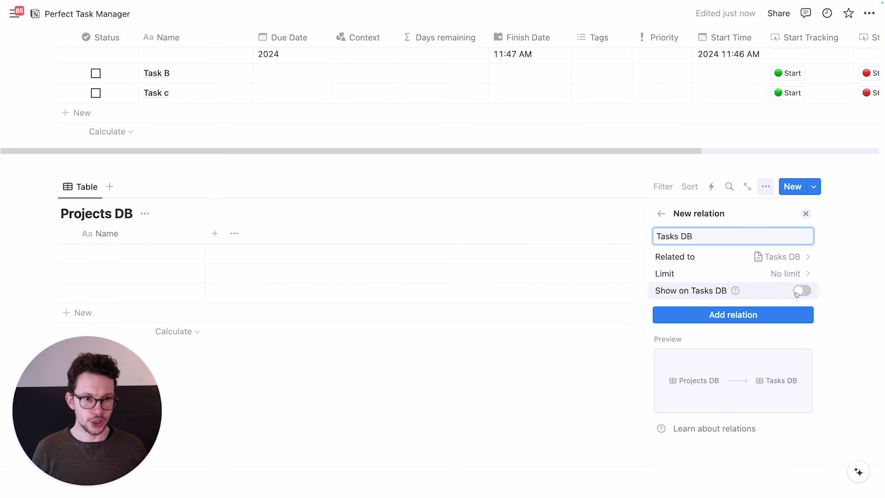
Name the relation "Tasks" and its related property on Tasks DB "Project", add the relation, and close the property settings.
{"action": "left_click", "coordinate": [701, 236]}
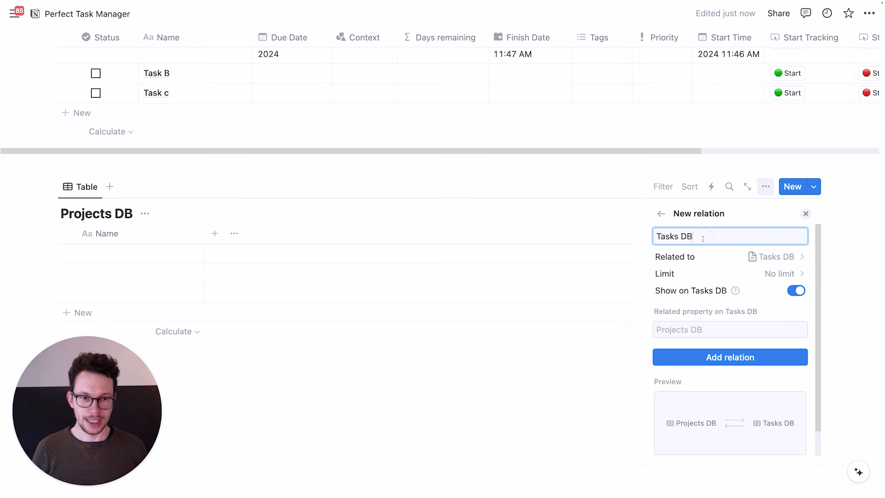
{"action": "key", "text": "BackSpace"}
{"action": "key", "text": "BackSpace"}
{"action": "key", "text": "BackSpace"}
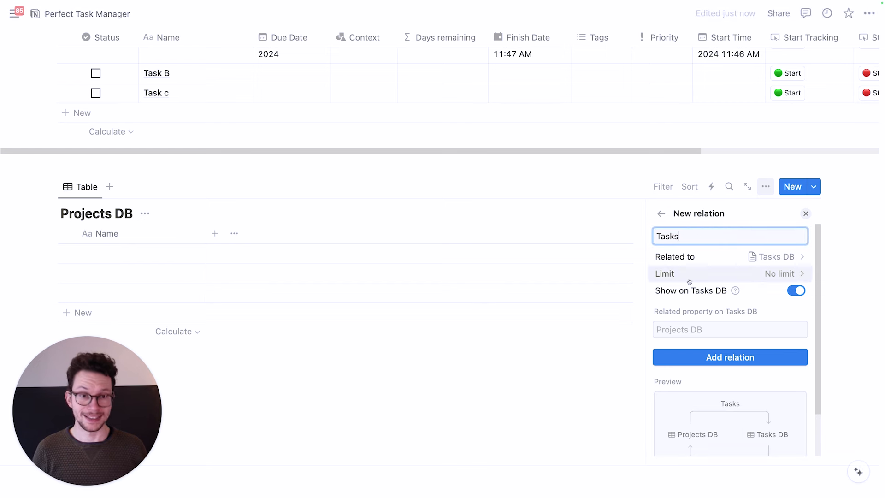
{"action": "left_click", "coordinate": [678, 327]}
{"action": "type", "text": "Project"}
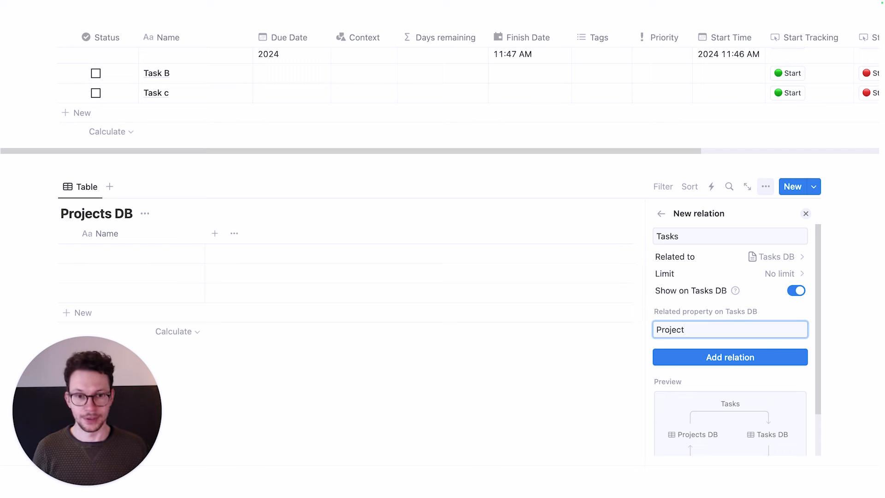
{"action": "scroll", "coordinate": [659, 319], "scroll_direction": "down", "scroll_amount": 1}
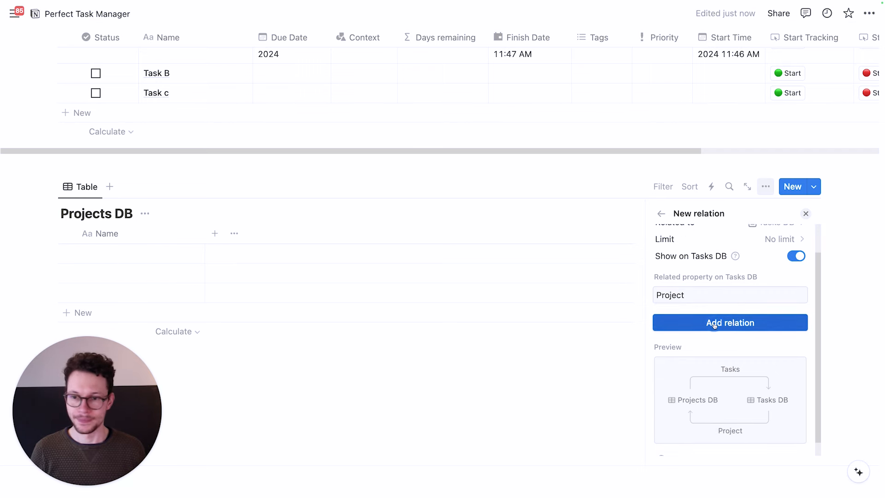
{"action": "left_click", "coordinate": [659, 319]}
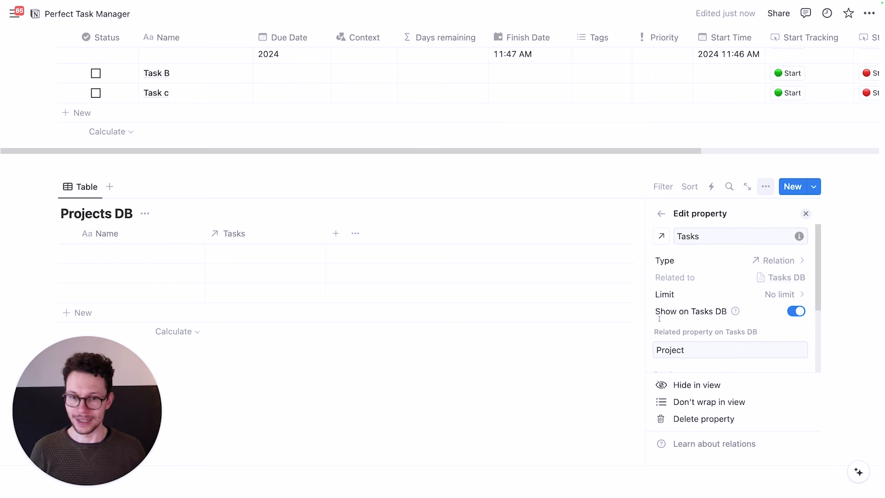
{"action": "left_click", "coordinate": [373, 375]}
{"action": "scroll", "coordinate": [371, 362], "scroll_direction": "up", "scroll_amount": 1}
{"action": "scroll", "coordinate": [372, 362], "scroll_direction": "up", "scroll_amount": 3}
{"action": "scroll", "coordinate": [310, 312], "scroll_direction": "down", "scroll_amount": 2}
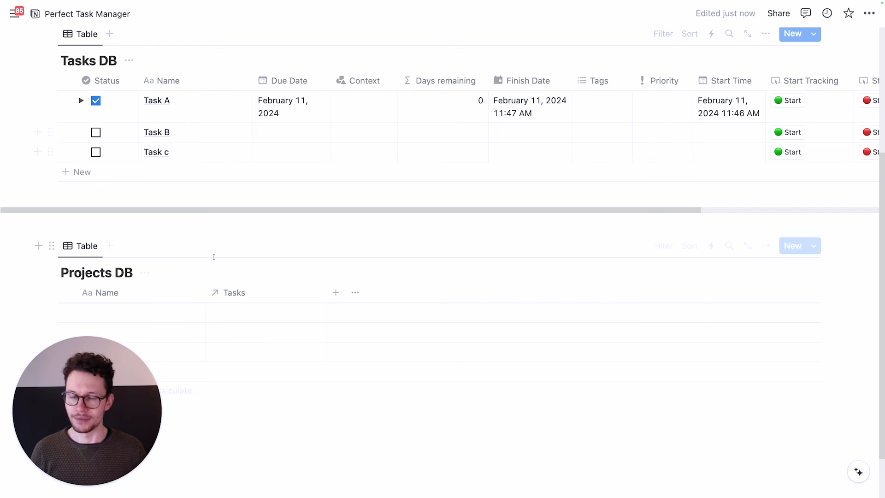
Change the icon of the Tasks property in Projects DB to the circled check mark.
{"action": "left_click", "coordinate": [228, 292]}
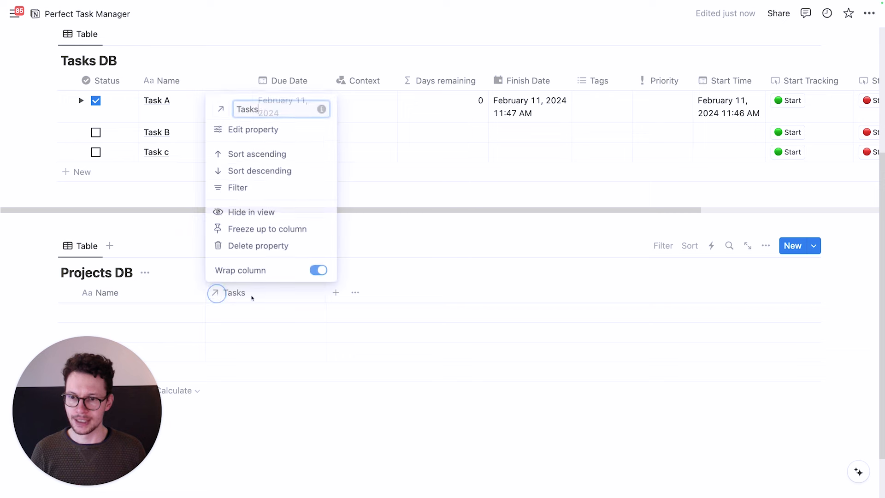
{"action": "left_click", "coordinate": [221, 110]}
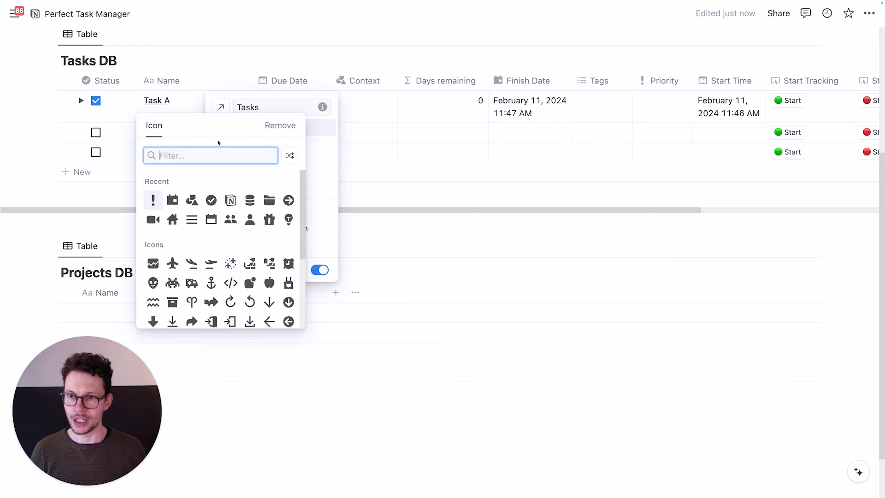
{"action": "left_click", "coordinate": [210, 196]}
{"action": "left_click", "coordinate": [431, 225]}
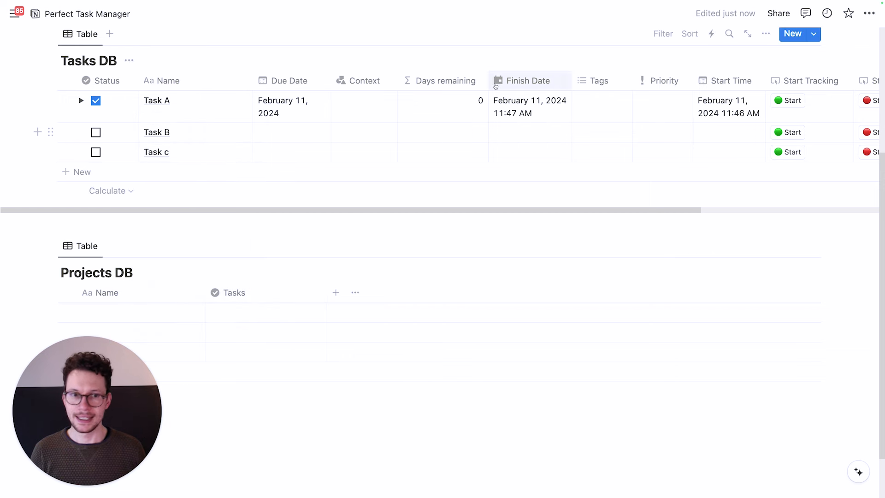
Show the hidden Project property in the Tasks DB table view.
{"action": "scroll", "coordinate": [517, 97], "scroll_direction": "right", "scroll_amount": 5}
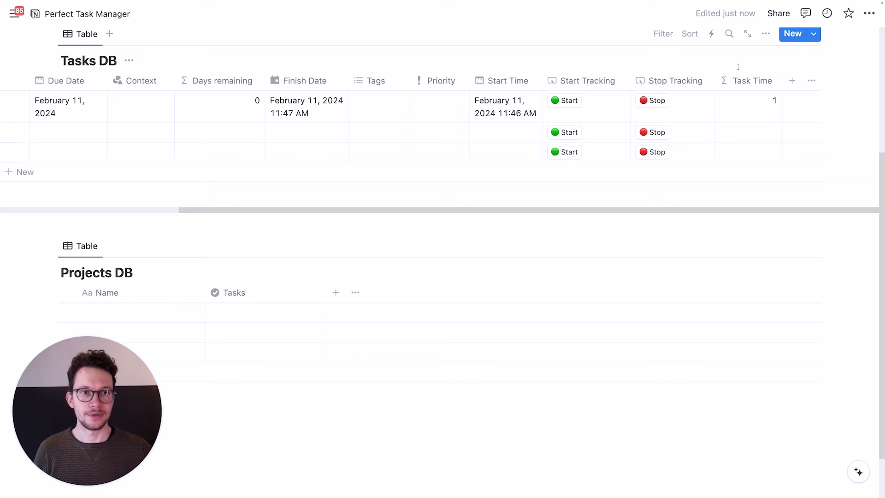
{"action": "left_click", "coordinate": [766, 33]}
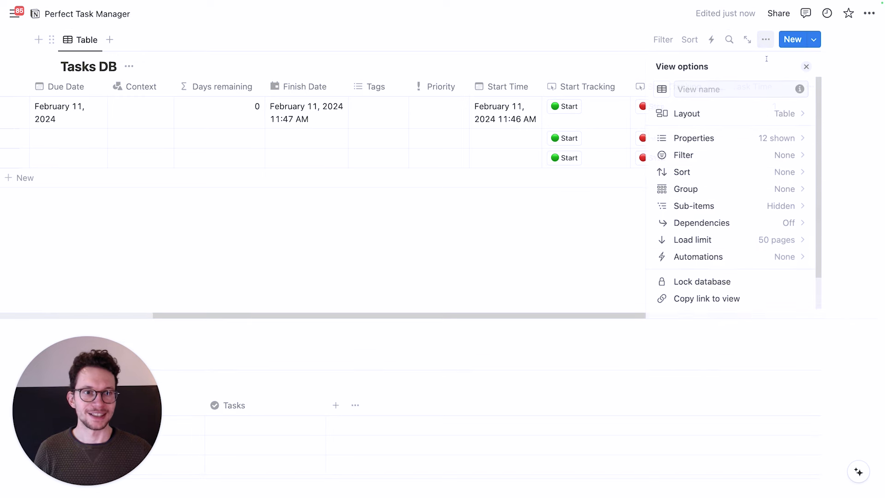
{"action": "left_click", "coordinate": [702, 140]}
{"action": "scroll", "coordinate": [761, 208], "scroll_direction": "down", "scroll_amount": 5}
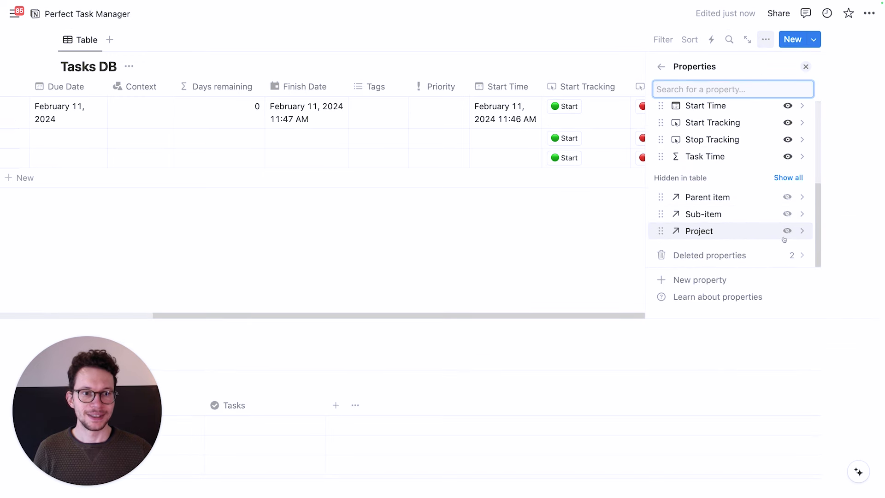
{"action": "left_click", "coordinate": [787, 232]}
{"action": "left_click", "coordinate": [581, 255]}
Change the icon of the Project property in Tasks DB to the target symbol, searching the icons for "targ".
{"action": "scroll", "coordinate": [580, 253], "scroll_direction": "up", "scroll_amount": 2}
{"action": "left_click", "coordinate": [809, 124]}
{"action": "left_click", "coordinate": [762, 151]}
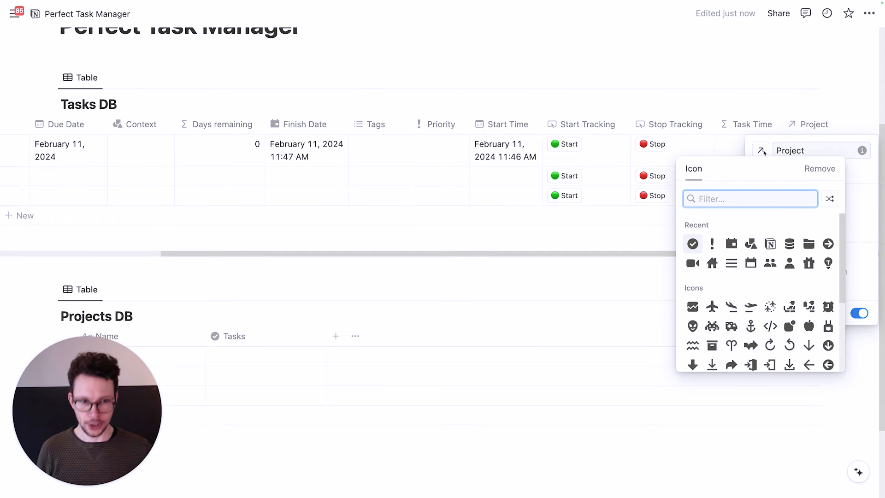
{"action": "type", "text": "targ"}
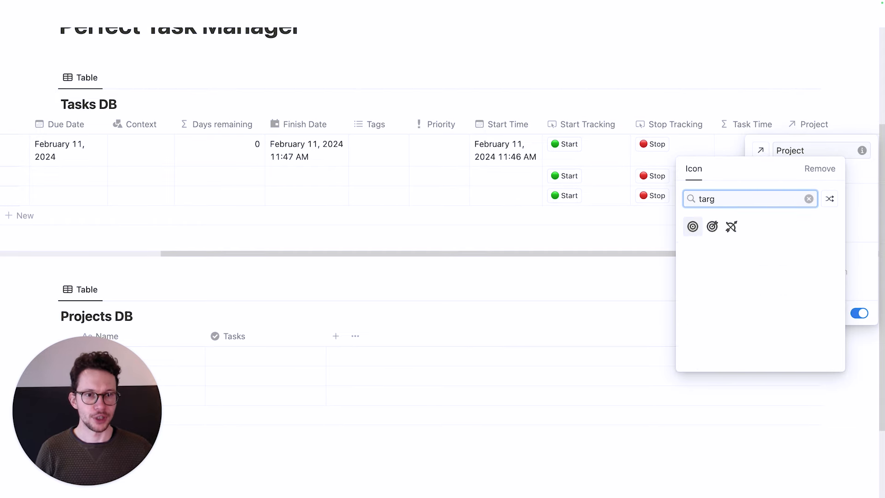
{"action": "left_click", "coordinate": [693, 226]}
{"action": "left_click", "coordinate": [639, 55]}
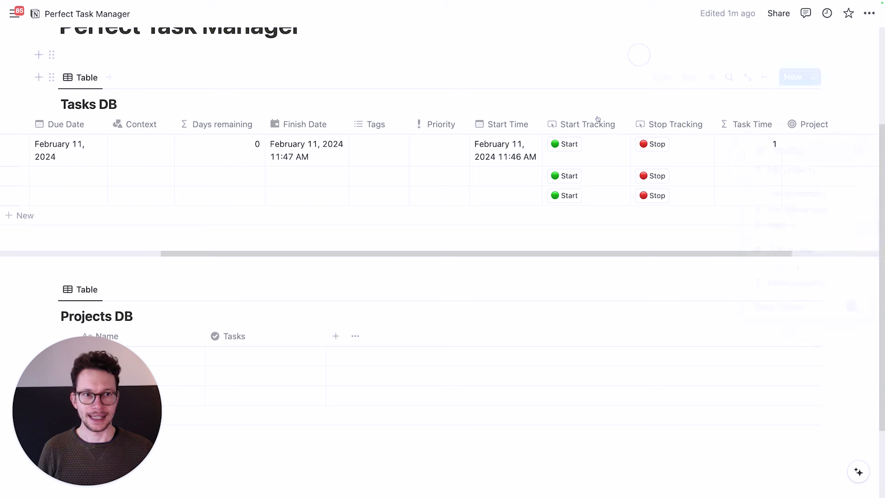
Name the three rows in Projects DB "Project 1", "Project 2" and "Project 3".
{"action": "scroll", "coordinate": [303, 360], "scroll_direction": "down", "scroll_amount": 1}
{"action": "scroll", "coordinate": [302, 361], "scroll_direction": "down", "scroll_amount": 1}
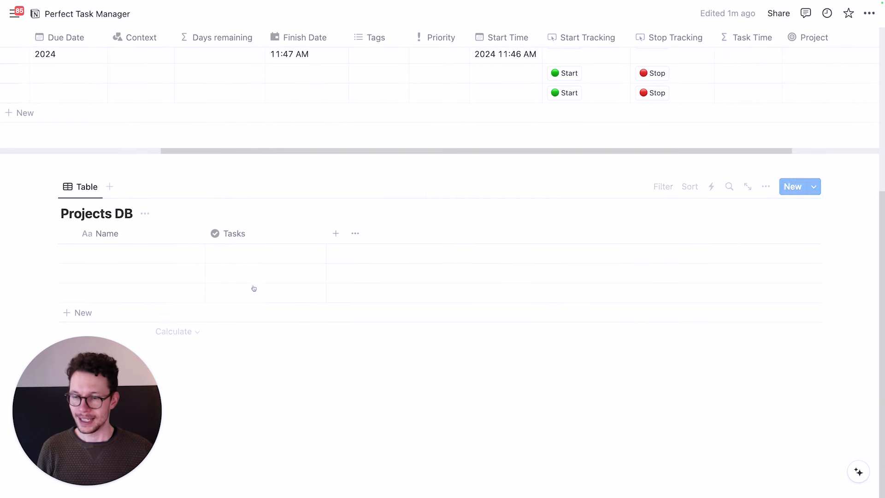
{"action": "left_click", "coordinate": [138, 253]}
{"action": "type", "text": "Project 1"}
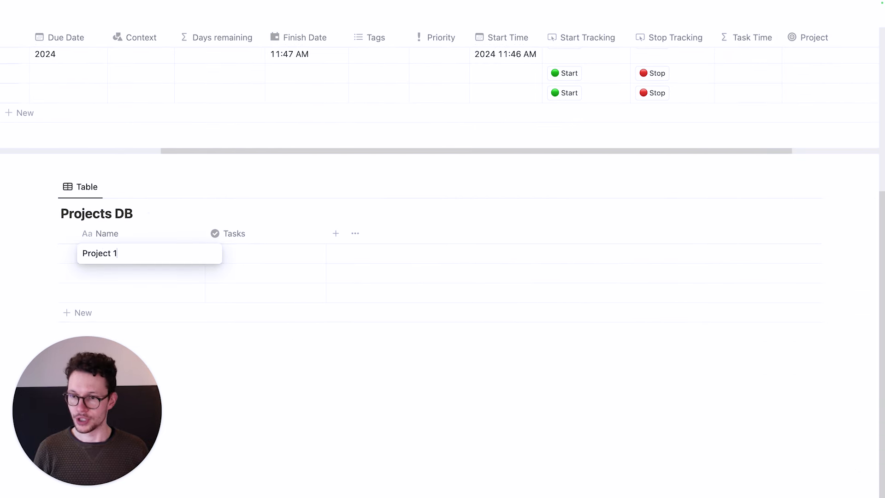
{"action": "key", "text": "Return"}
{"action": "type", "text": "Project 2"}
{"action": "key", "text": "Return"}
{"action": "type", "text": "Project"}
{"action": "key", "text": "Return"}
{"action": "key", "text": "Return"}
{"action": "type", "text": "3"}
{"action": "key", "text": "Return"}
{"action": "left_click", "coordinate": [243, 403]}
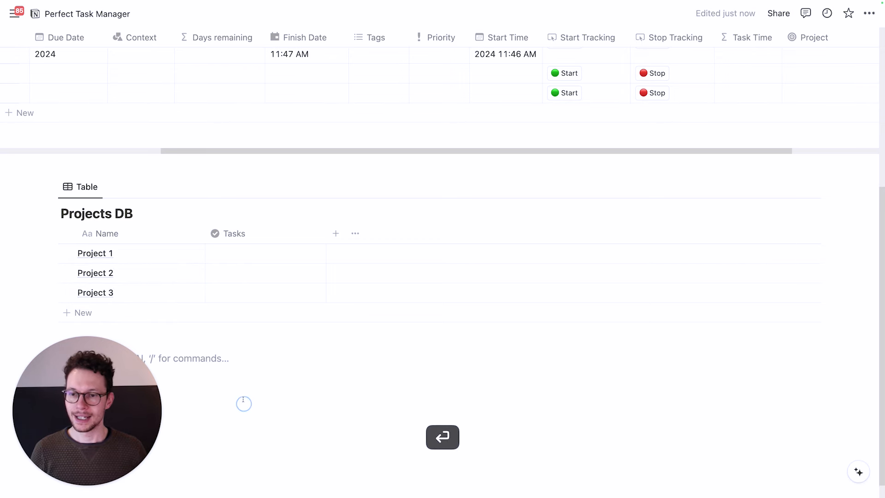
Link Task A and Task B to Project 1 and Task c to Project 2 through the Tasks relation.
{"action": "left_click", "coordinate": [243, 269]}
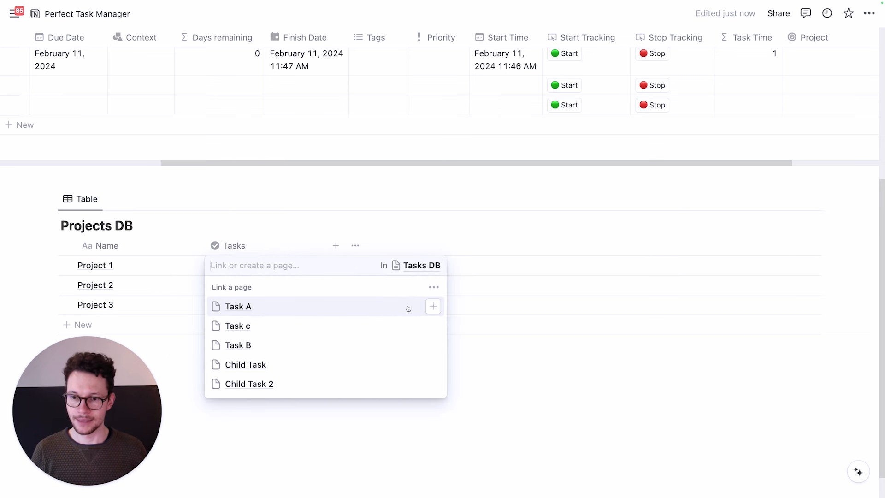
{"action": "left_click", "coordinate": [433, 307]}
{"action": "left_click", "coordinate": [433, 366]}
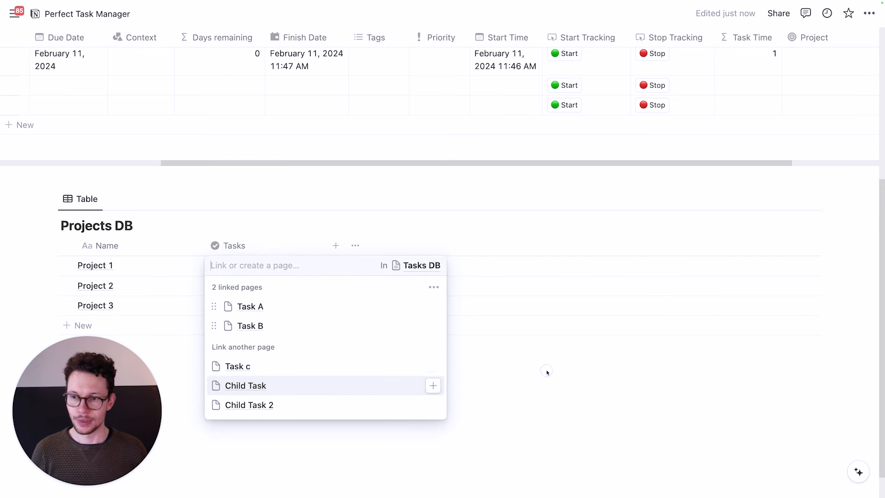
{"action": "left_click", "coordinate": [547, 369]}
{"action": "left_click", "coordinate": [258, 287]}
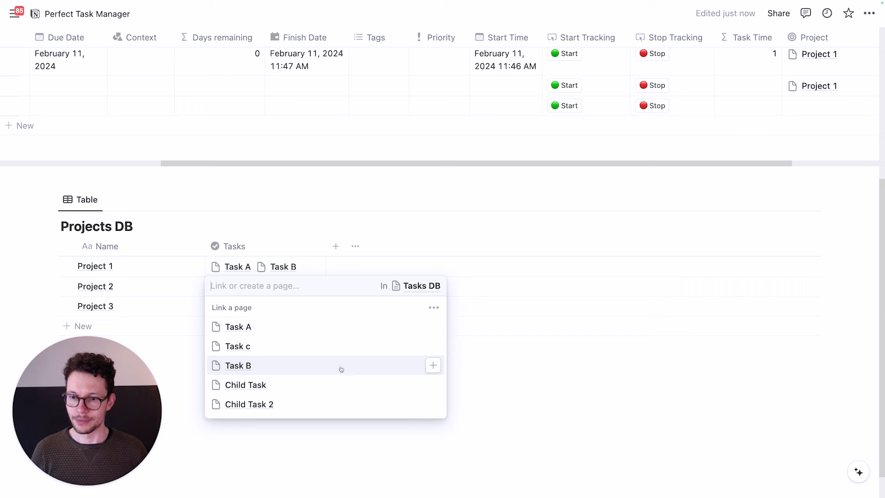
{"action": "left_click", "coordinate": [432, 347]}
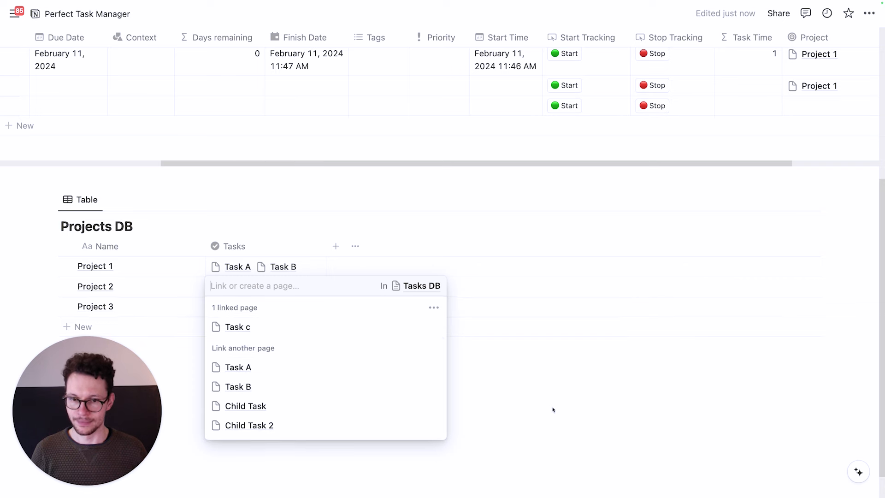
{"action": "left_click", "coordinate": [540, 369]}
Add a Status property to Projects DB, keeping its default name and options.
{"action": "scroll", "coordinate": [540, 370], "scroll_direction": "up", "scroll_amount": 5}
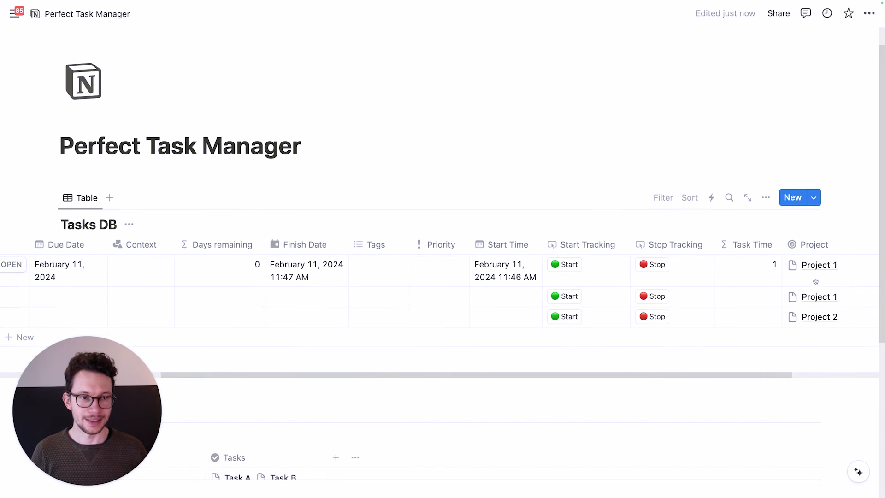
{"action": "scroll", "coordinate": [784, 258], "scroll_direction": "down", "scroll_amount": 2}
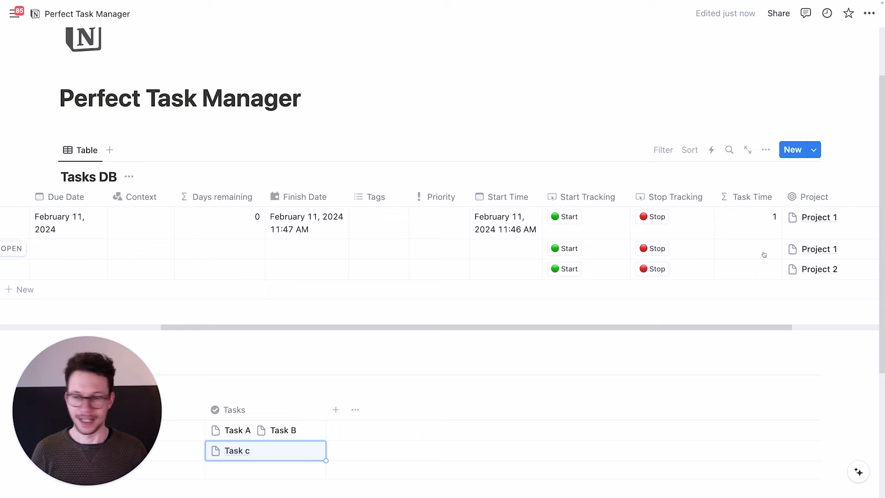
{"action": "scroll", "coordinate": [437, 277], "scroll_direction": "left", "scroll_amount": 5}
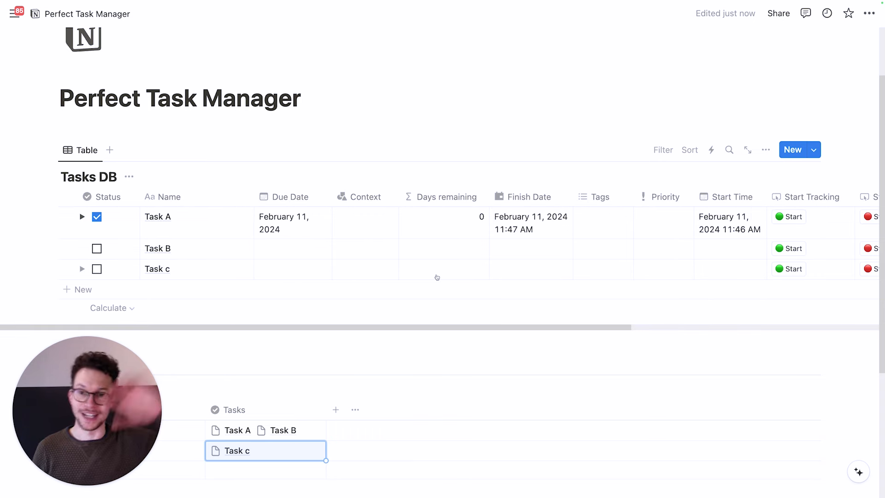
{"action": "scroll", "coordinate": [437, 277], "scroll_direction": "down", "scroll_amount": 4}
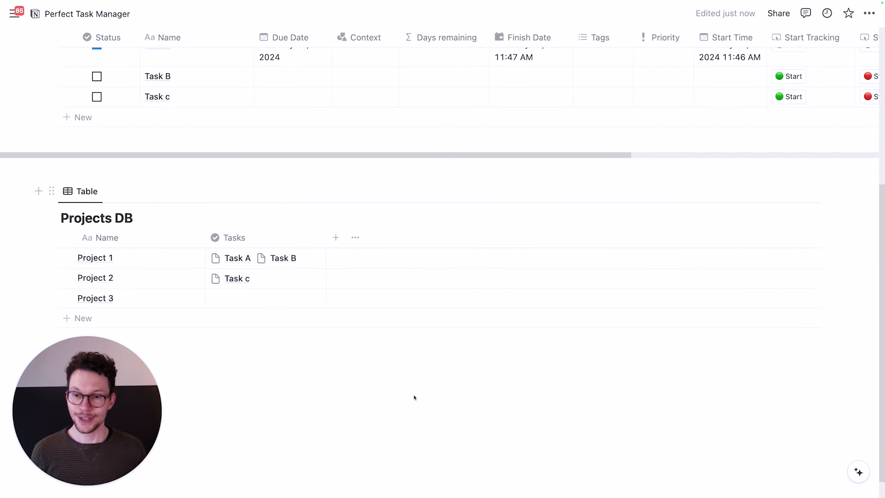
{"action": "left_click", "coordinate": [335, 238]}
{"action": "type", "text": "stat"}
{"action": "key", "text": "Return"}
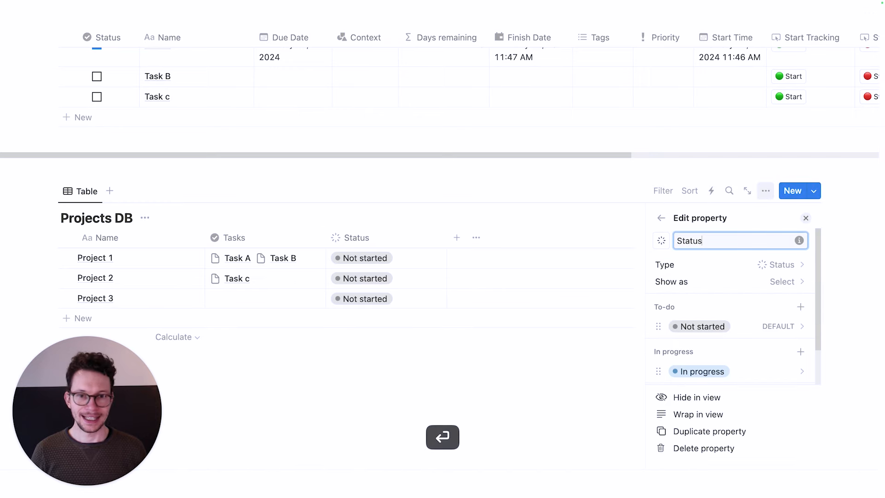
{"action": "left_click", "coordinate": [457, 237]}
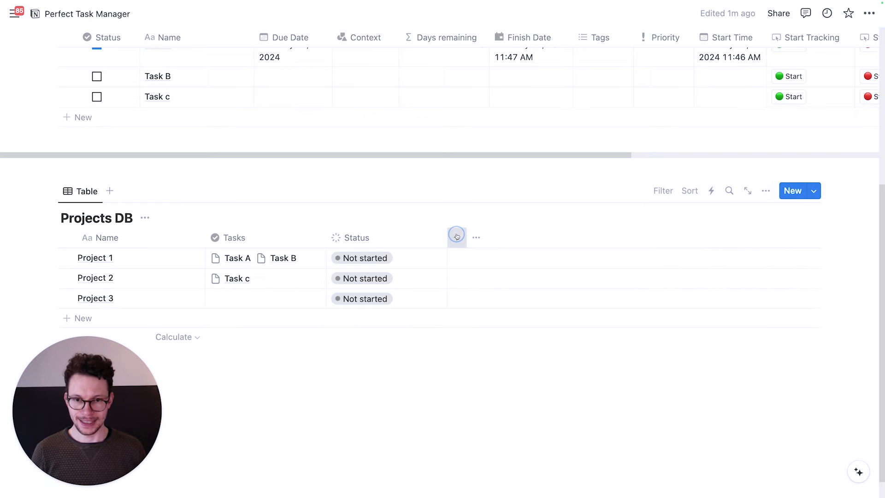
Add a date property to Projects DB and name it "Duration".
{"action": "left_click", "coordinate": [457, 237]}
{"action": "type", "text": "date"}
{"action": "key", "text": "Return"}
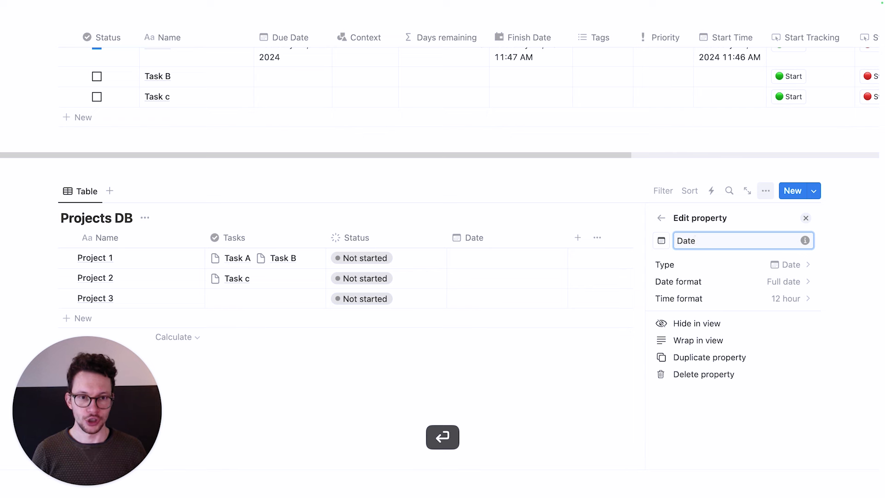
{"action": "key", "text": "super+a"}
{"action": "type", "text": "Duration"}
{"action": "key", "text": "Return"}
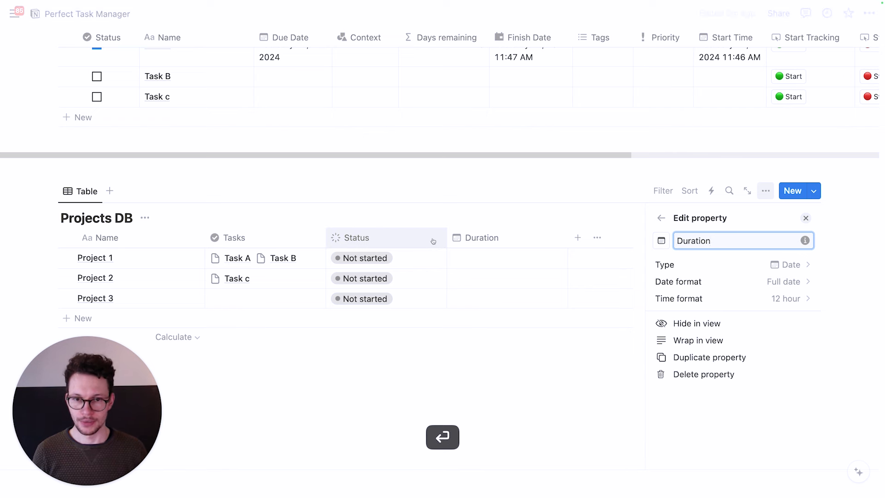
Narrow the Status and Duration columns in Projects DB.
{"action": "left_click_drag", "start_coordinate": [446, 238], "coordinate": [421, 238]}
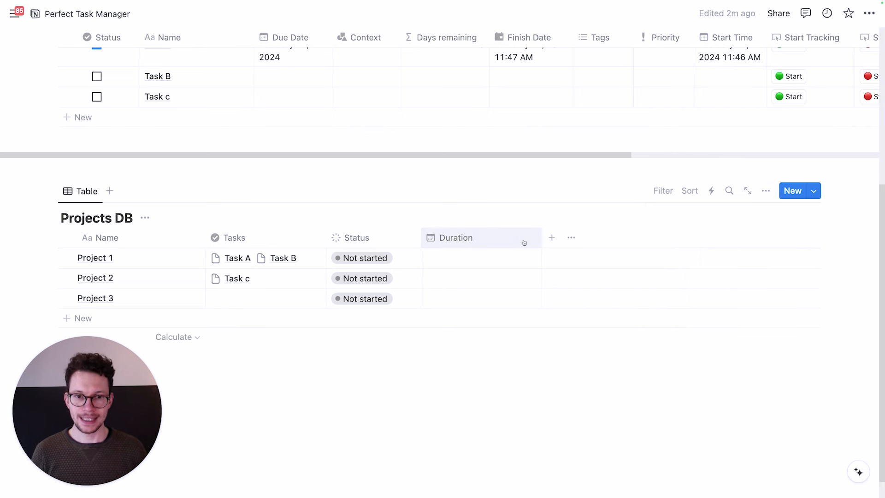
{"action": "left_click_drag", "start_coordinate": [542, 240], "coordinate": [487, 243]}
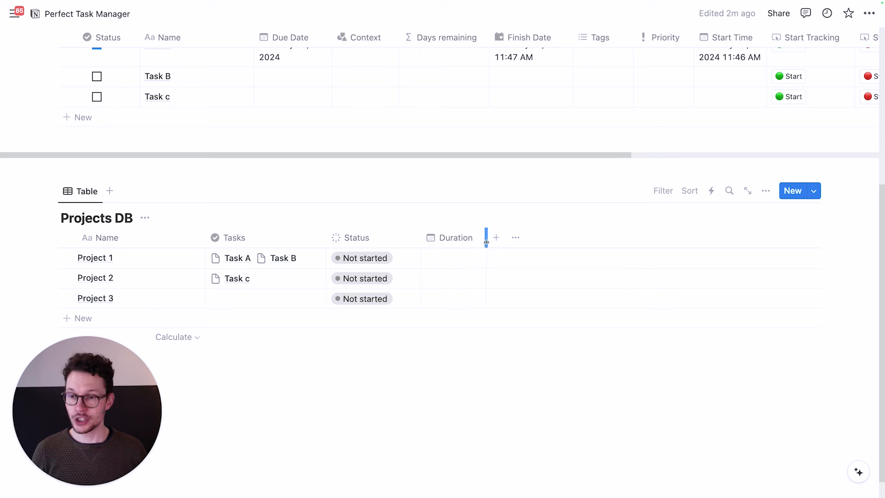
{"action": "scroll", "coordinate": [199, 138], "scroll_direction": "up", "scroll_amount": 5}
{"action": "scroll", "coordinate": [214, 166], "scroll_direction": "down", "scroll_amount": 5}
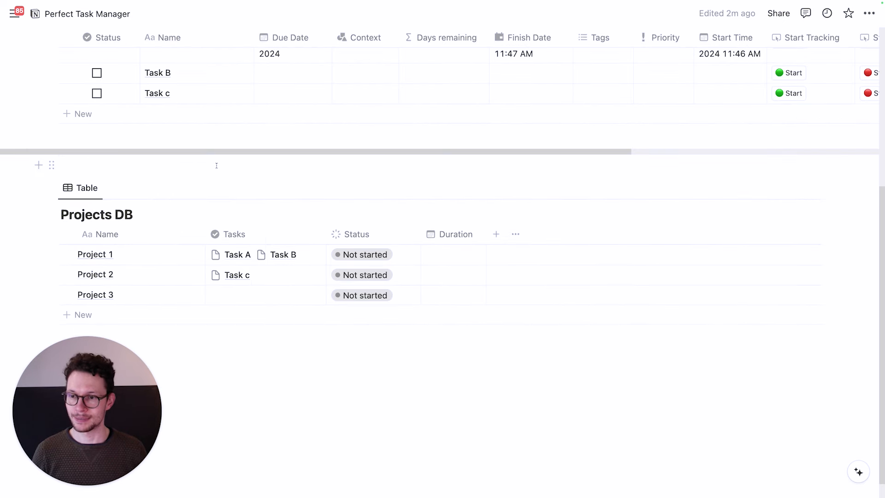
{"action": "scroll", "coordinate": [216, 165], "scroll_direction": "down", "scroll_amount": 1}
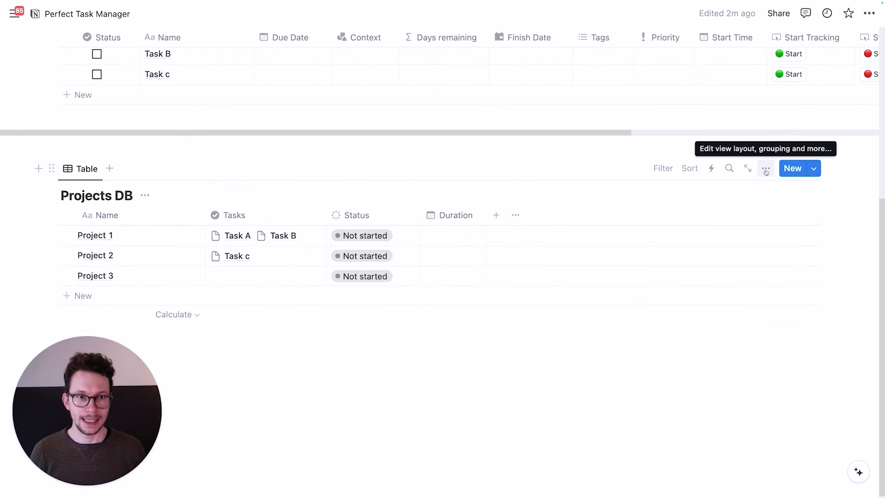
{"action": "left_click", "coordinate": [766, 169]}
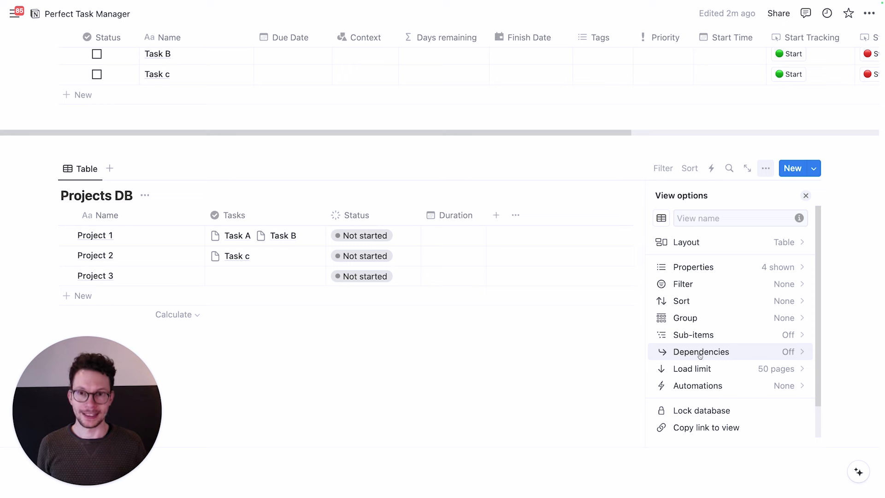
{"action": "left_click", "coordinate": [392, 378]}
{"action": "scroll", "coordinate": [391, 379], "scroll_direction": "up", "scroll_amount": 3}
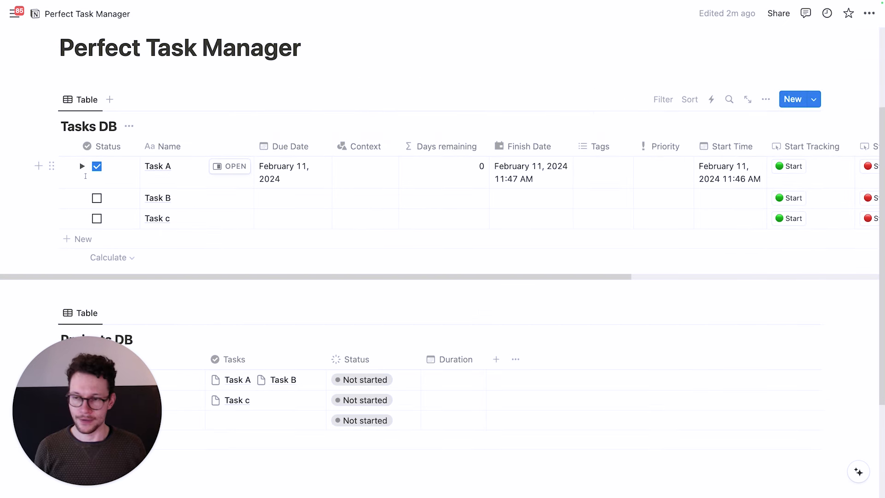
{"action": "scroll", "coordinate": [406, 249], "scroll_direction": "down", "scroll_amount": 3}
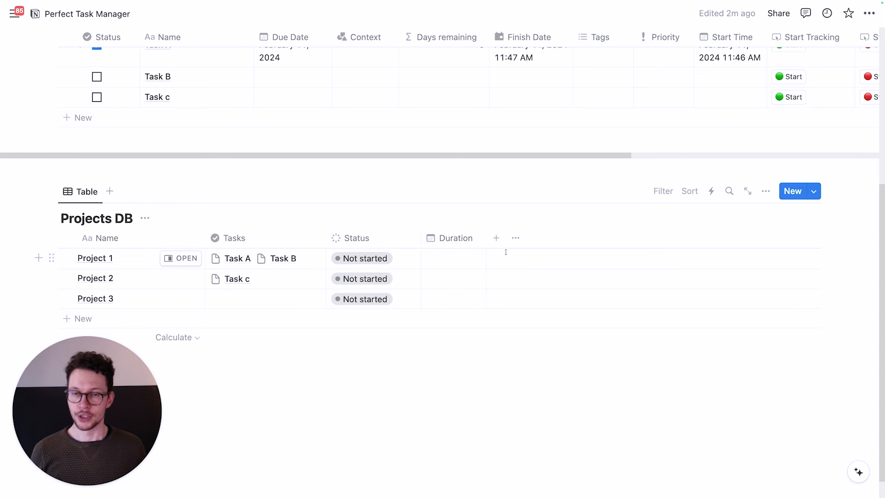
Set up dependencies for Projects DB with Blocked by and Blocking properties.
{"action": "left_click", "coordinate": [766, 191]}
{"action": "left_click", "coordinate": [706, 362]}
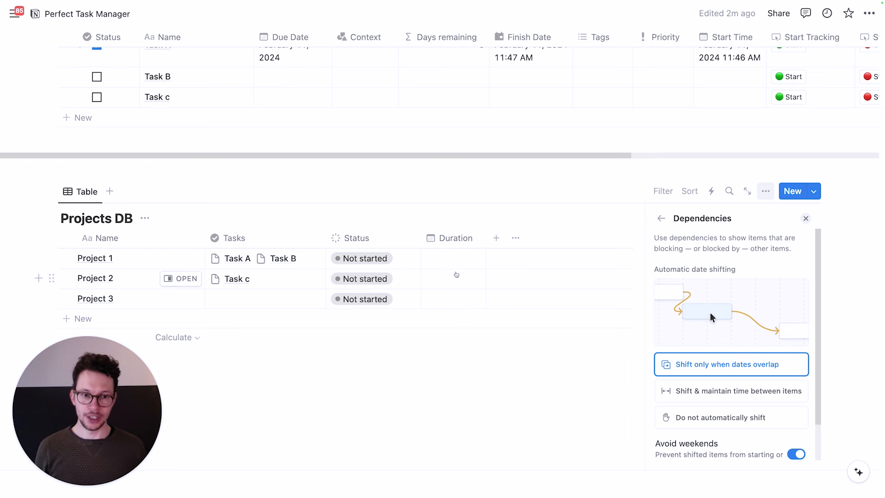
{"action": "scroll", "coordinate": [759, 314], "scroll_direction": "down", "scroll_amount": 2}
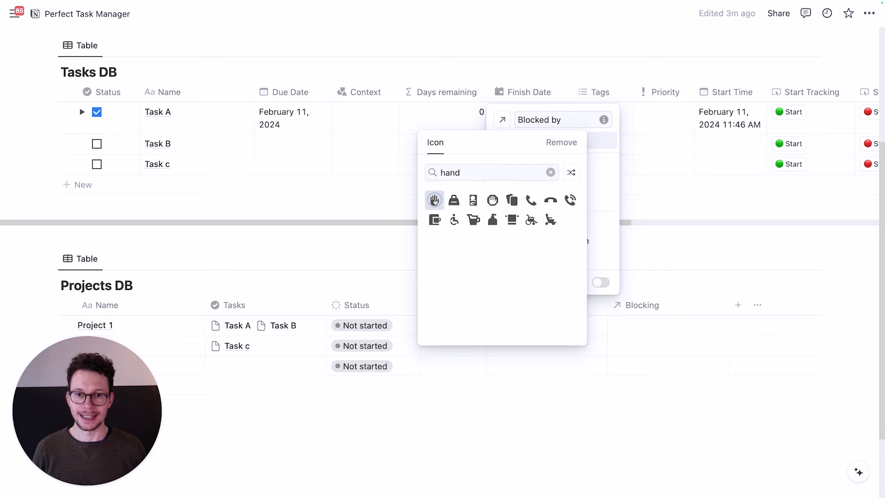
Change the icon of the Blocked by property in Projects DB to the raised hand.
{"action": "left_click", "coordinate": [433, 199]}
{"action": "left_click", "coordinate": [623, 313]}
Change the icon of the Blocking property in Projects DB to the circled exclamation mark and narrow the Blocked by column.
{"action": "left_click", "coordinate": [622, 313]}
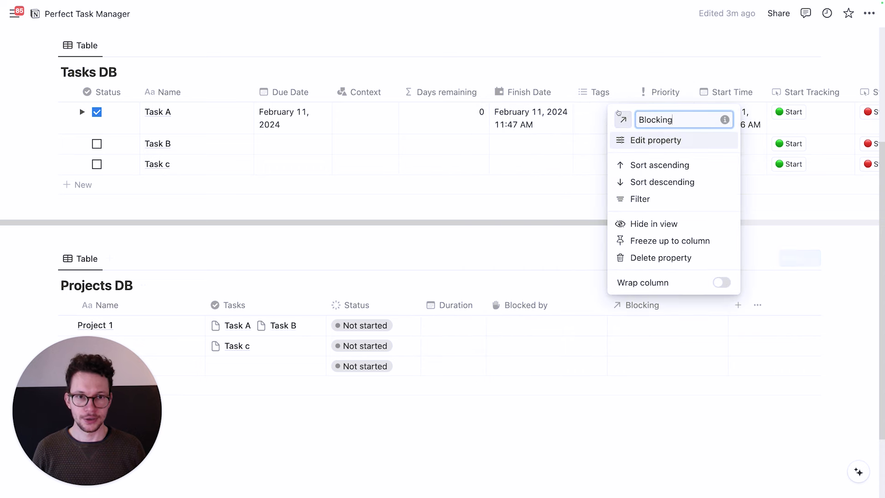
{"action": "left_click", "coordinate": [623, 119]}
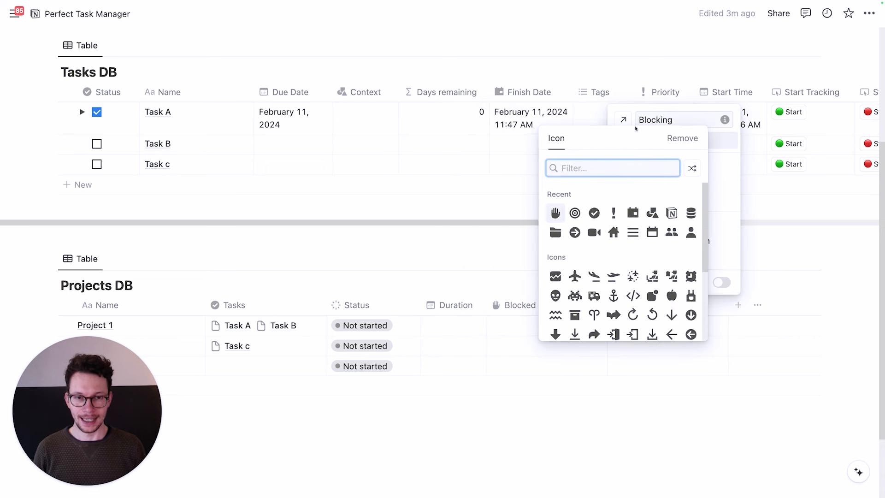
{"action": "type", "text": "stop"}
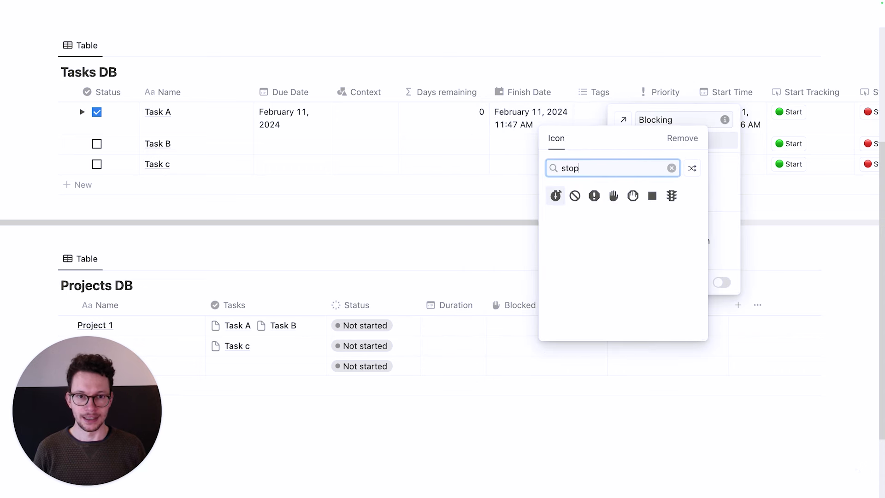
{"action": "left_click", "coordinate": [594, 196]}
{"action": "left_click", "coordinate": [514, 272]}
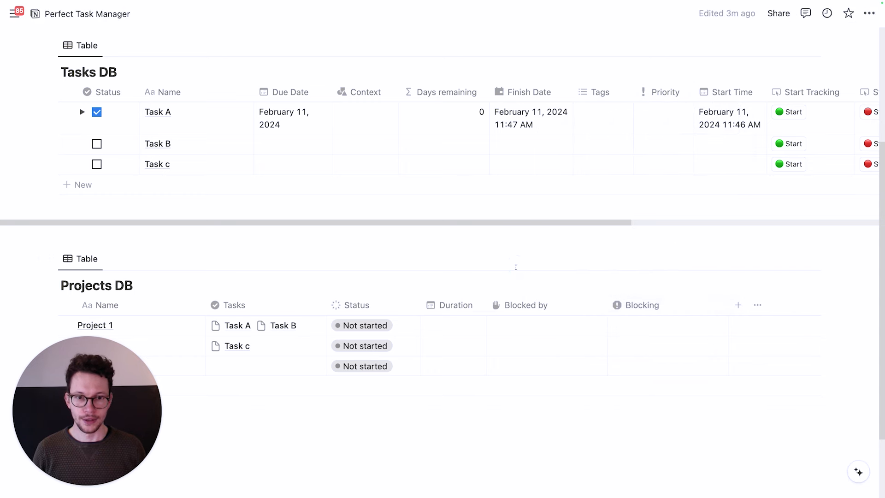
{"action": "left_click_drag", "start_coordinate": [606, 302], "coordinate": [580, 302]}
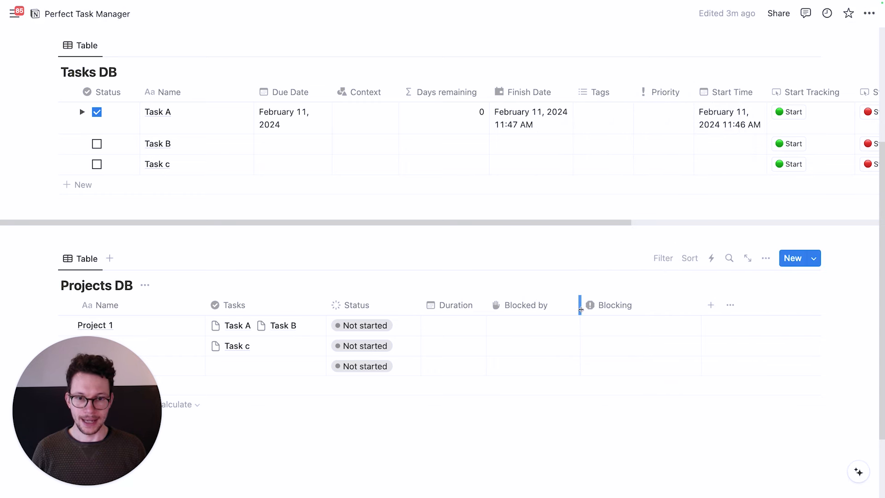
Link Project 2 in the Blocking property of Project 1 in Projects DB.
{"action": "scroll", "coordinate": [483, 322], "scroll_direction": "down", "scroll_amount": 2}
{"action": "left_click", "coordinate": [604, 253]}
{"action": "left_click", "coordinate": [600, 232]}
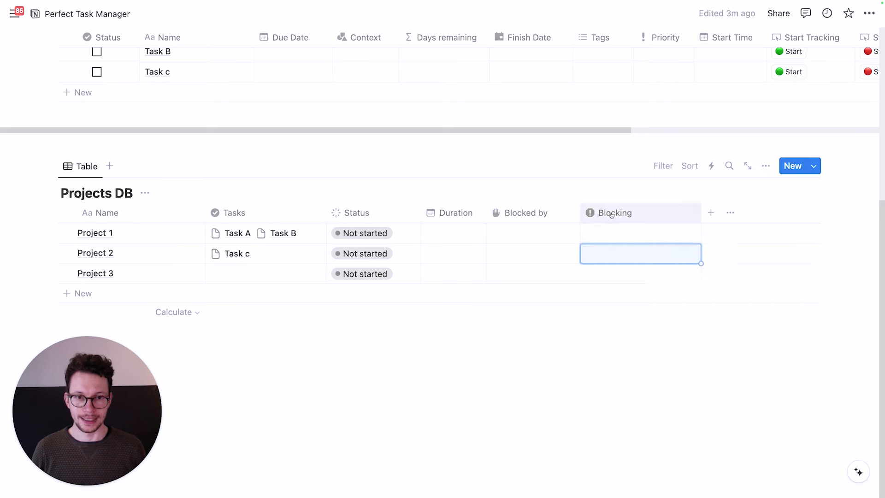
{"action": "left_click", "coordinate": [608, 232]}
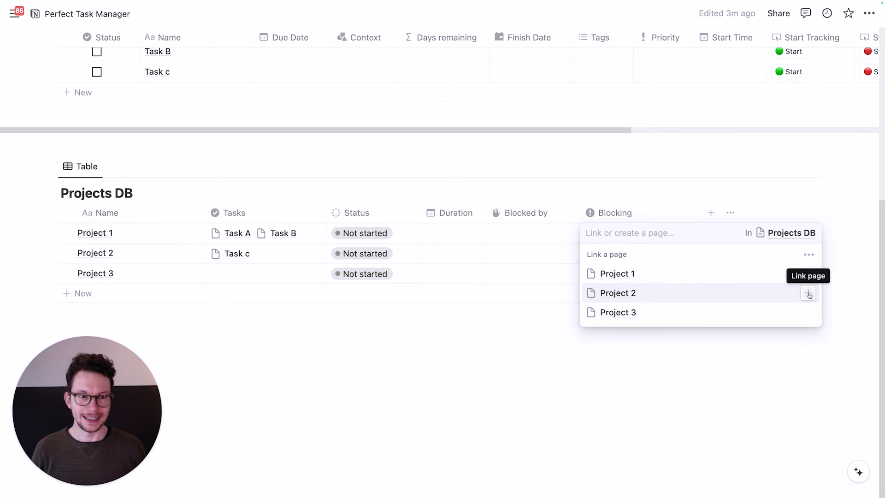
{"action": "left_click", "coordinate": [809, 293]}
{"action": "left_click", "coordinate": [524, 347]}
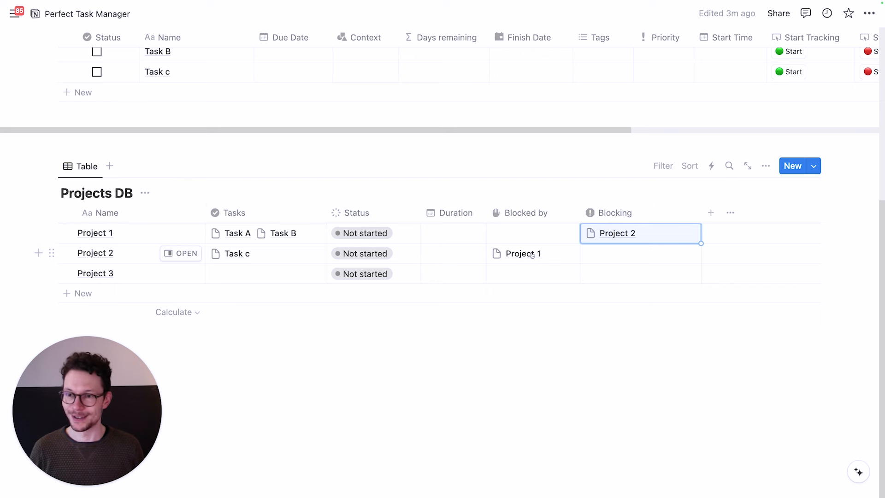
Add a Timeline view to Projects DB and return to its table view.
{"action": "left_click", "coordinate": [113, 169]}
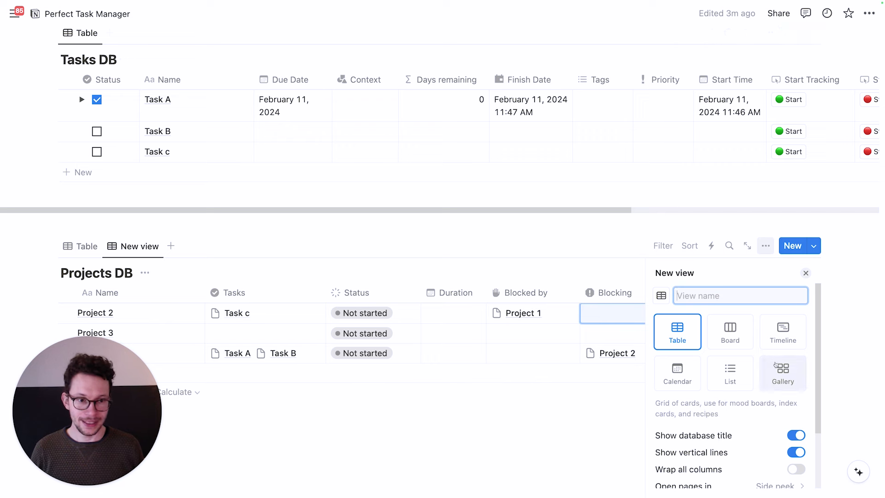
{"action": "left_click", "coordinate": [783, 333]}
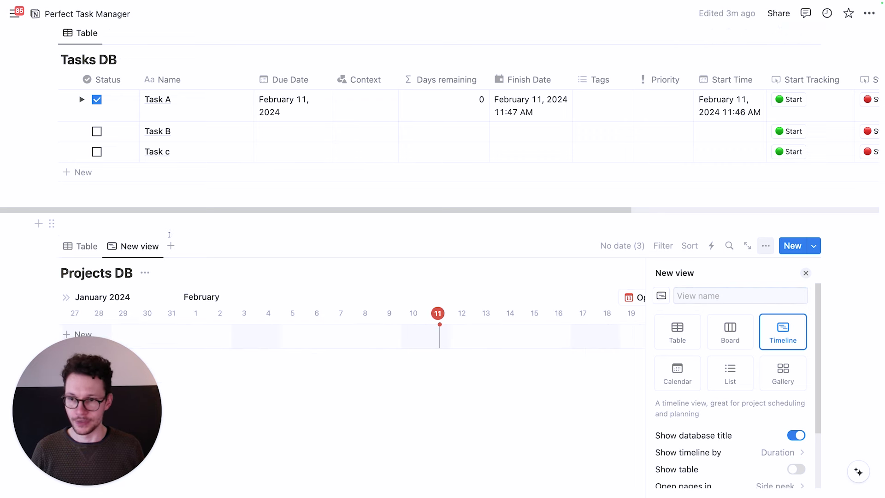
{"action": "left_click", "coordinate": [82, 246]}
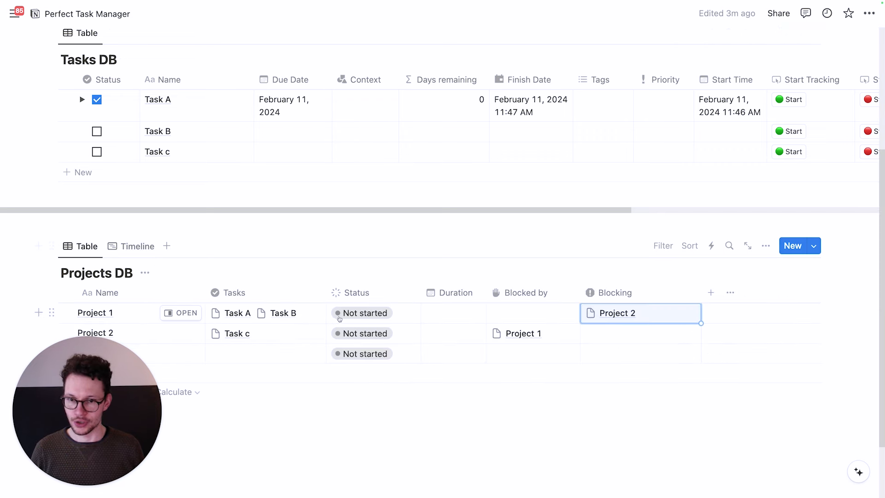
Set the Duration of Project 1 to the date range Feb 1, 2024 to Feb 29, 2024.
{"action": "scroll", "coordinate": [339, 319], "scroll_direction": "down", "scroll_amount": 2}
{"action": "left_click", "coordinate": [442, 259]}
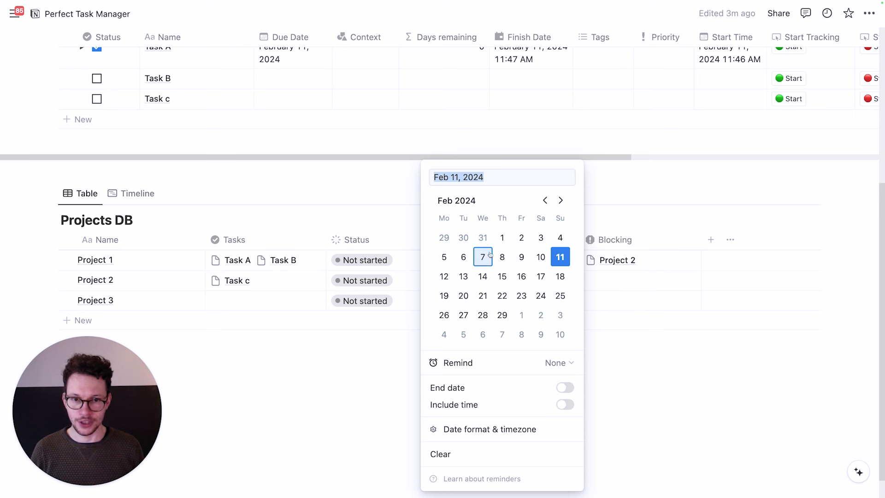
{"action": "left_click", "coordinate": [502, 237]}
{"action": "left_click", "coordinate": [565, 387]}
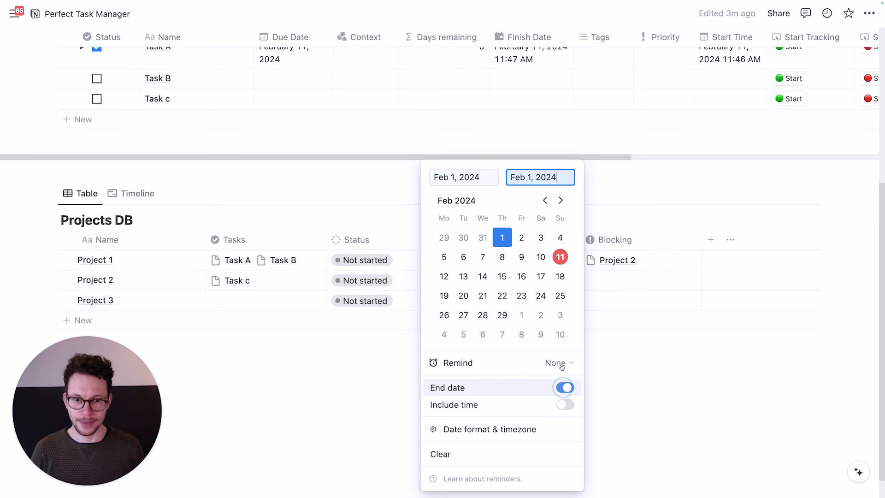
{"action": "left_click", "coordinate": [502, 315]}
{"action": "key", "text": "Escape"}
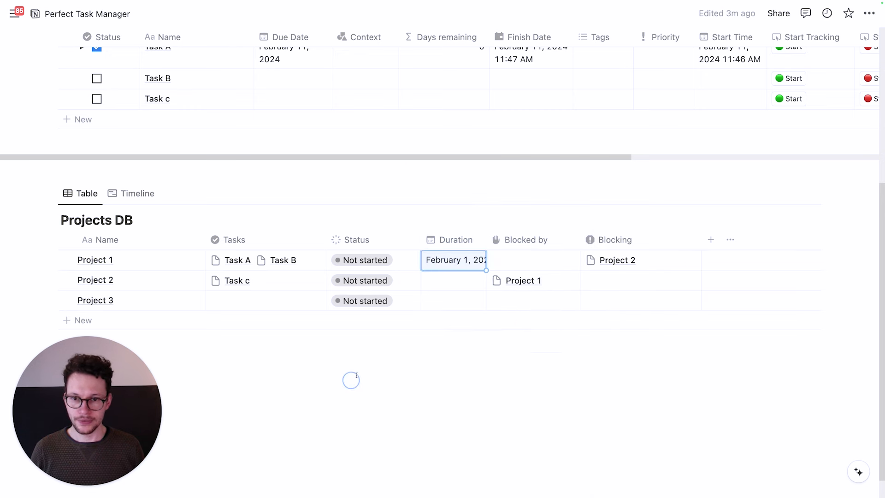
Set the Duration of Project 2 to the date range Mar 2, 2024 to Mar 31, 2024.
{"action": "left_click", "coordinate": [437, 288]}
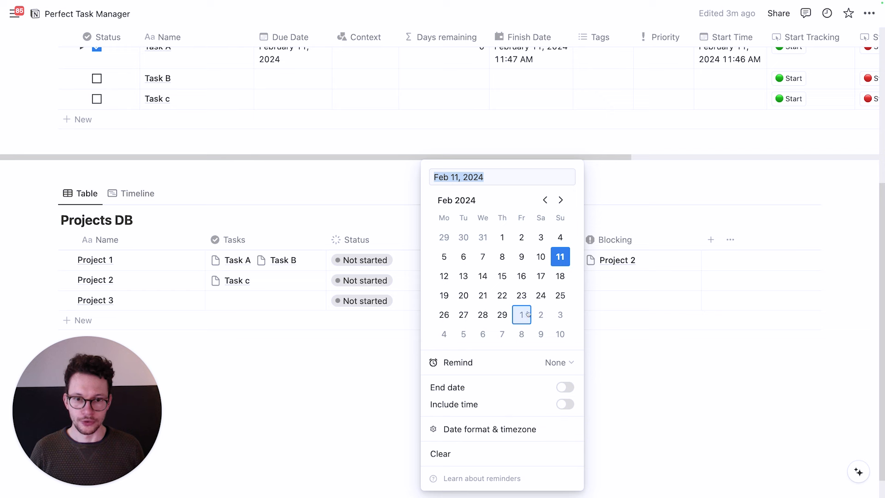
{"action": "left_click", "coordinate": [541, 315]}
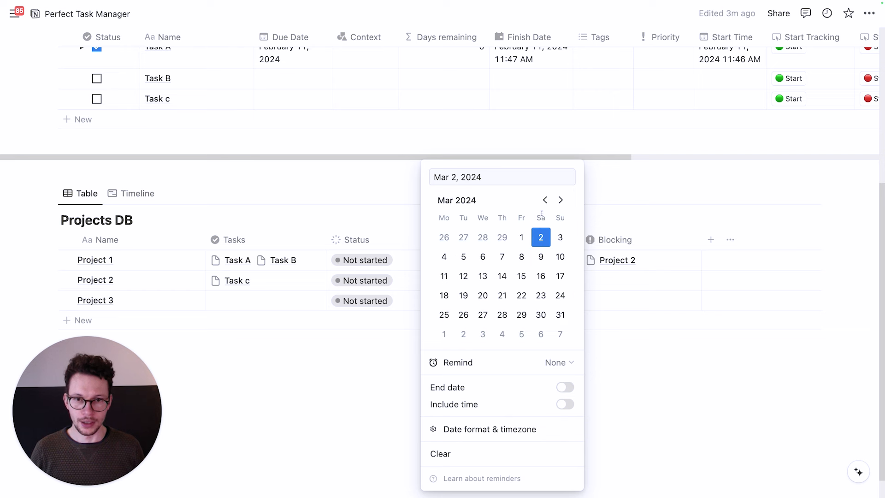
{"action": "left_click", "coordinate": [563, 387]}
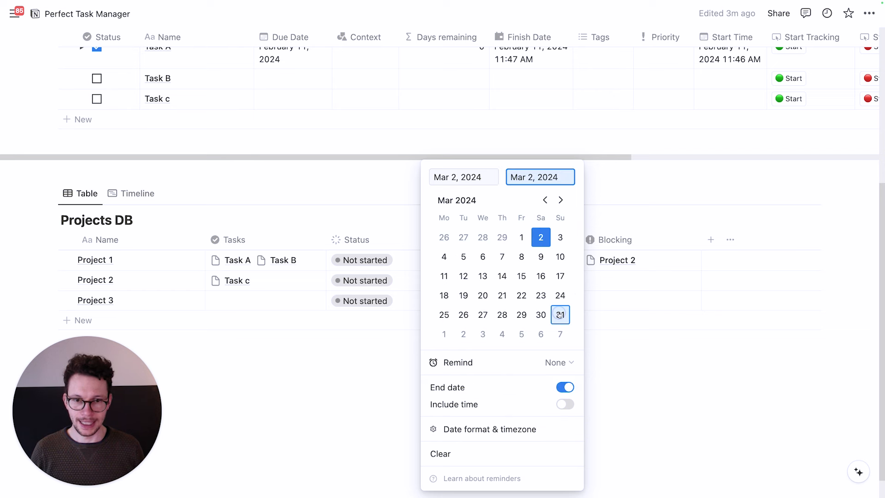
{"action": "left_click", "coordinate": [560, 314]}
{"action": "key", "text": "Escape"}
Show Projects DB in the Timeline view and set its time scale to Quarter.
{"action": "left_click", "coordinate": [137, 193]}
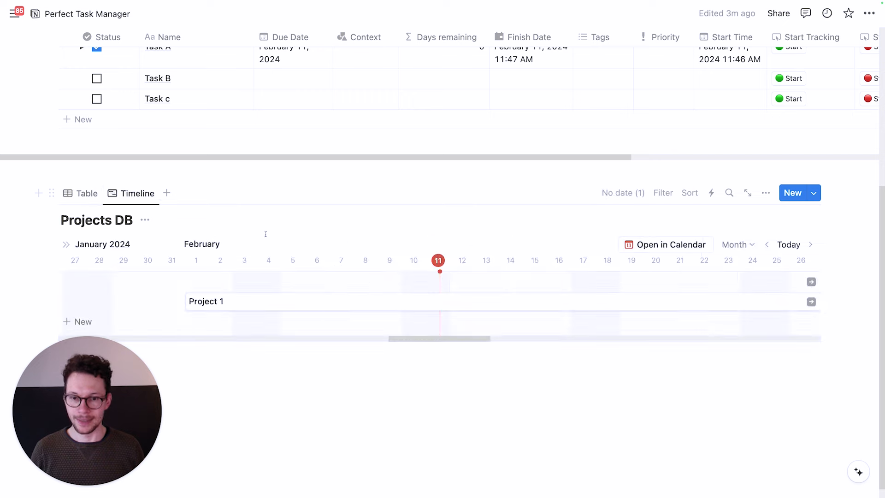
{"action": "scroll", "coordinate": [357, 280], "scroll_direction": "down", "scroll_amount": 1}
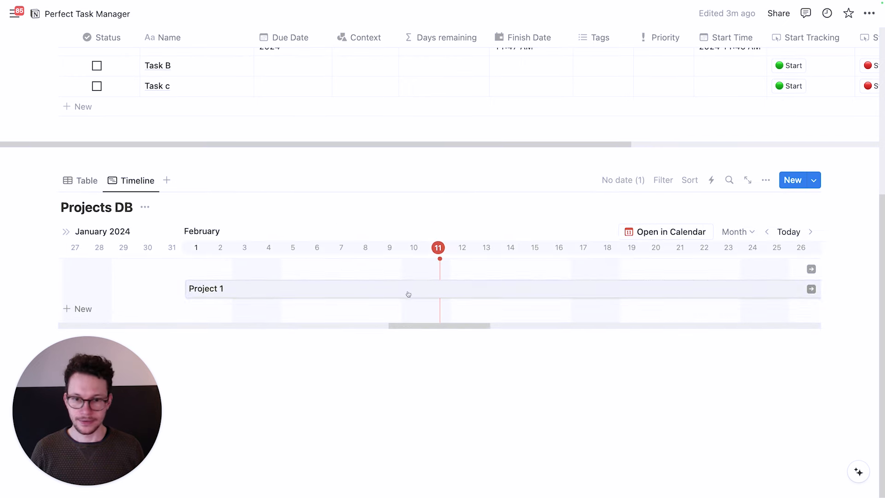
{"action": "left_click", "coordinate": [749, 232]}
{"action": "left_click", "coordinate": [709, 339]}
{"action": "left_click", "coordinate": [565, 369]}
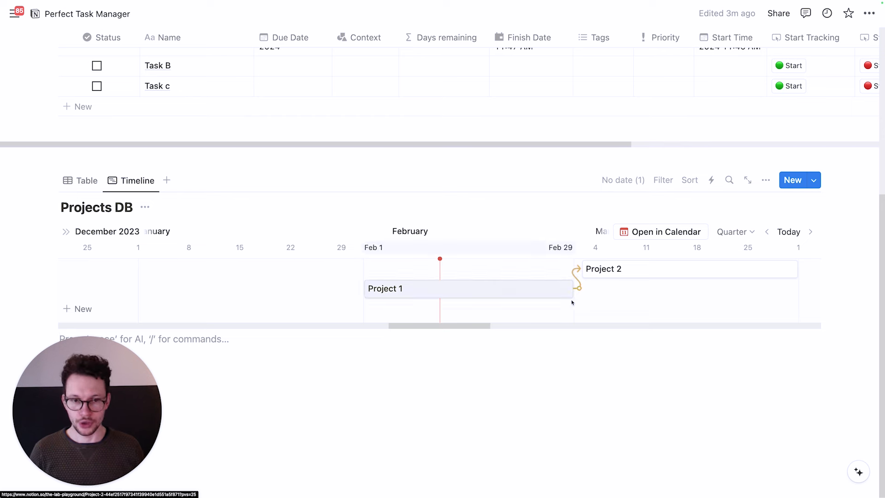
Shift Project 1 and Project 2 along the timeline to try the dependency, leaving Project 1 on Feb 2 to Mar 1.
{"action": "left_click_drag", "start_coordinate": [518, 290], "coordinate": [471, 291]}
{"action": "left_click_drag", "start_coordinate": [662, 281], "coordinate": [575, 271]}
{"action": "left_click_drag", "start_coordinate": [500, 290], "coordinate": [559, 297]}
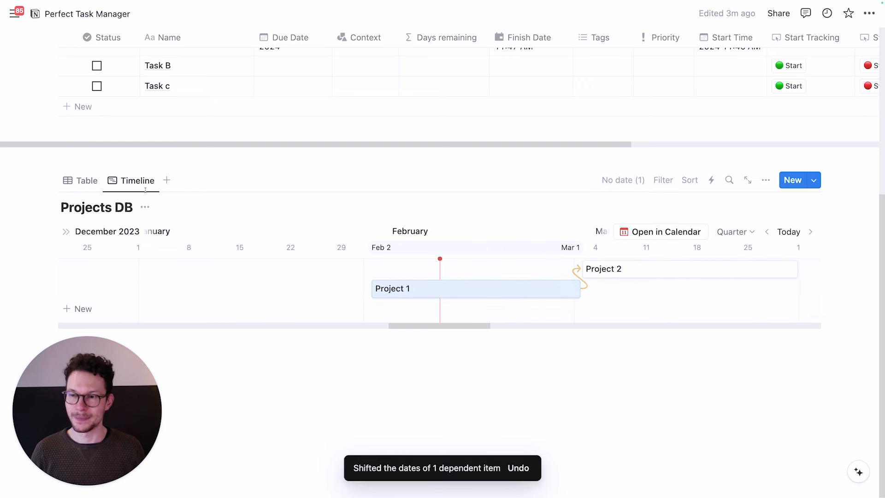
Return Projects DB to its table view and clear the selection of the Project 1 row.
{"action": "left_click", "coordinate": [81, 181]}
{"action": "scroll", "coordinate": [545, 233], "scroll_direction": "down", "scroll_amount": 1}
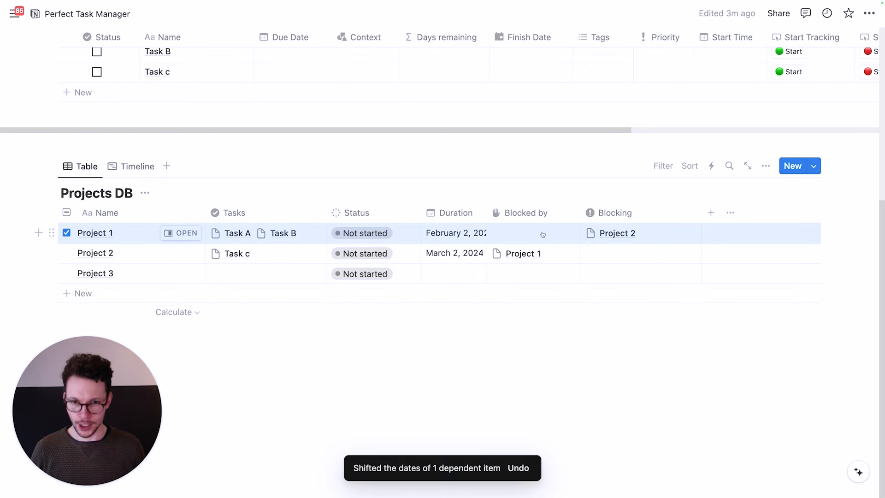
{"action": "left_click", "coordinate": [500, 362]}
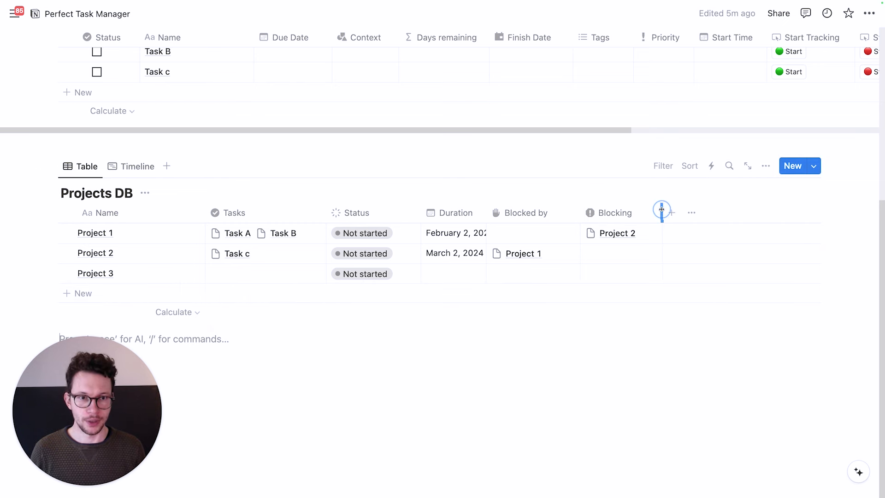
Add a formula property to Projects DB and name it "Progress".
{"action": "left_click", "coordinate": [672, 212]}
{"action": "type", "text": "for"}
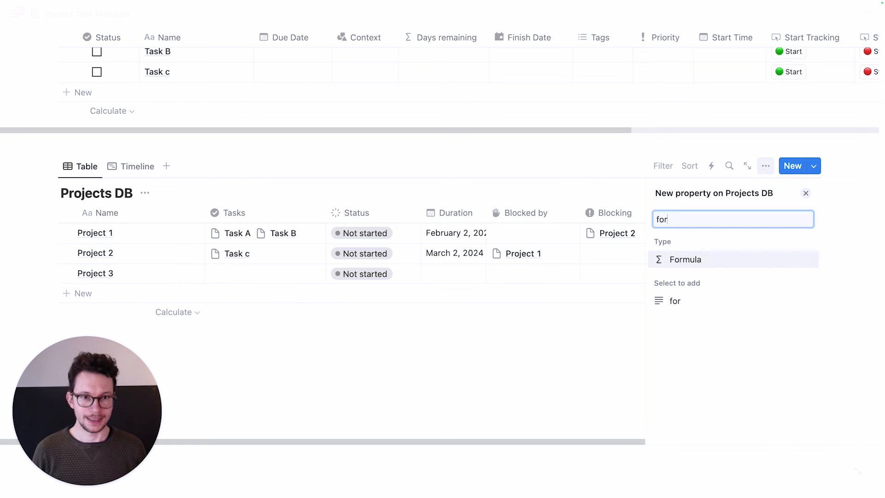
{"action": "key", "text": "Return"}
{"action": "key", "text": "super+a"}
{"action": "type", "text": "Proj"}
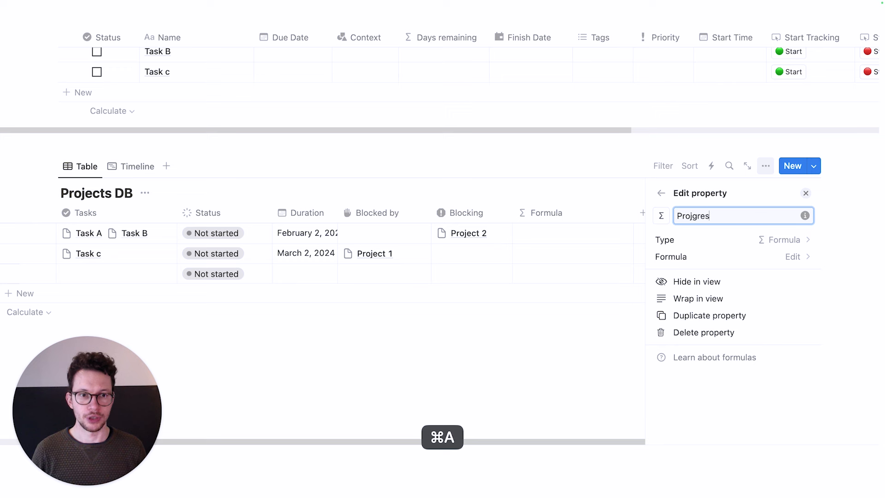
{"action": "type", "text": "gress"}
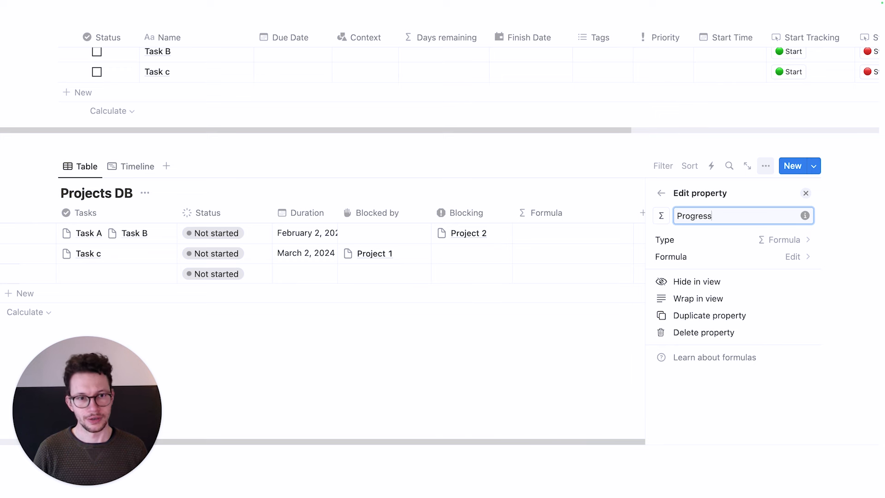
Change the icon of the Progress property in Projects DB to the horizontal bar chart.
{"action": "left_click", "coordinate": [661, 215]}
{"action": "type", "text": "char"}
{"action": "left_click", "coordinate": [613, 292]}
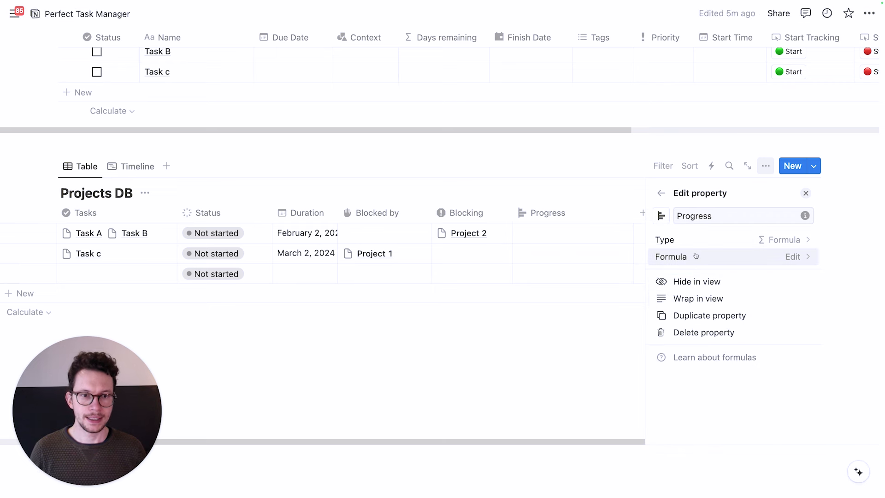
Set the Progress formula in Projects DB to Tasks.filter(current.Status=="Done") and close the property settings.
{"action": "left_click", "coordinate": [696, 256]}
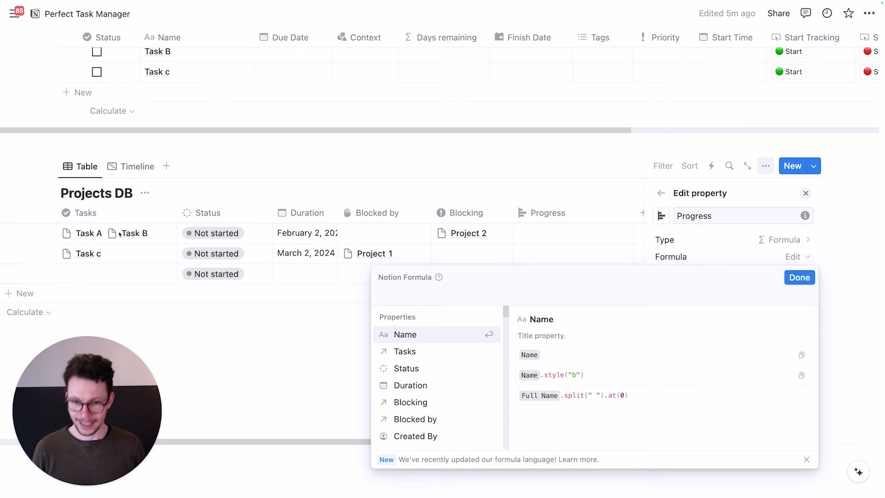
{"action": "left_click", "coordinate": [406, 352]}
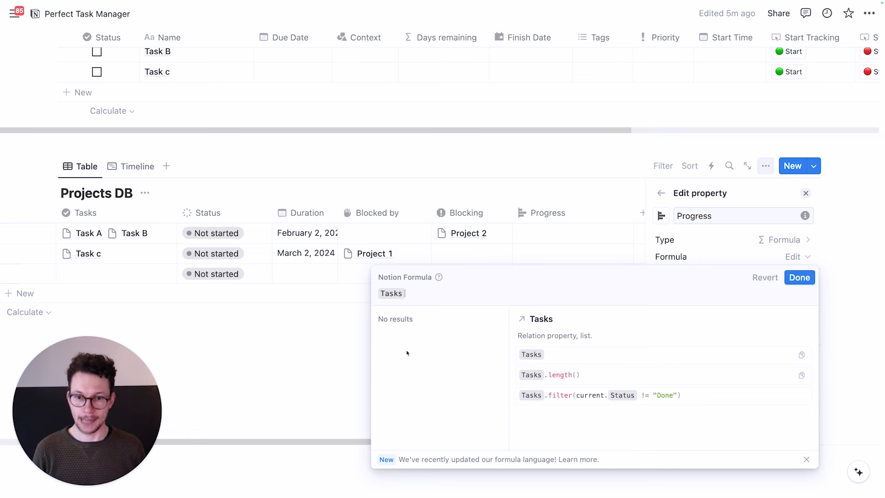
{"action": "type", "text": ".filter("}
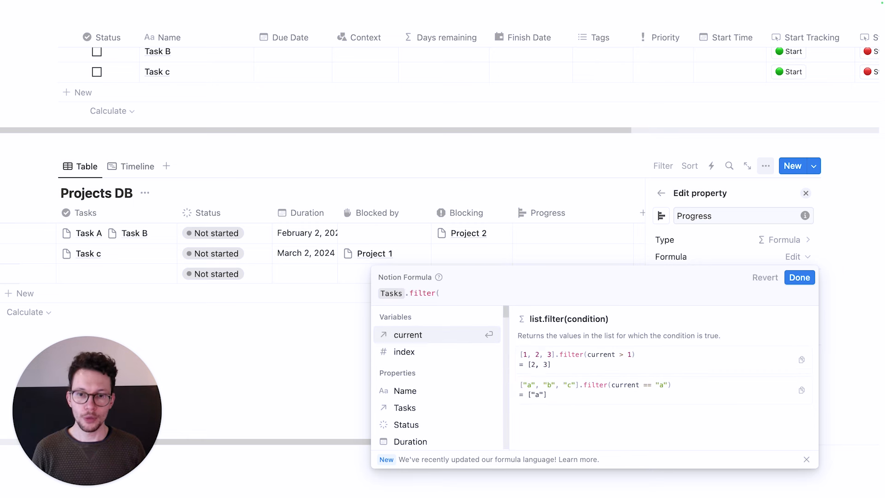
{"action": "key", "text": "Return"}
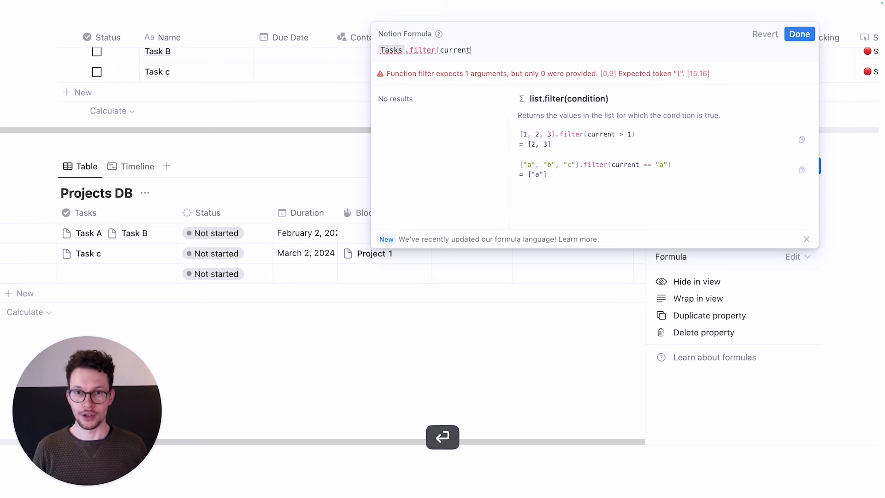
{"action": "type", "text": "."}
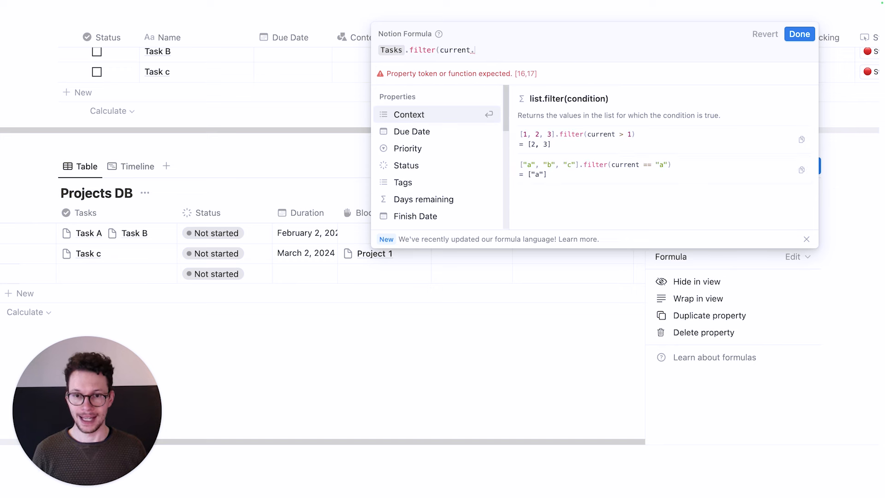
{"action": "left_click", "coordinate": [419, 171]}
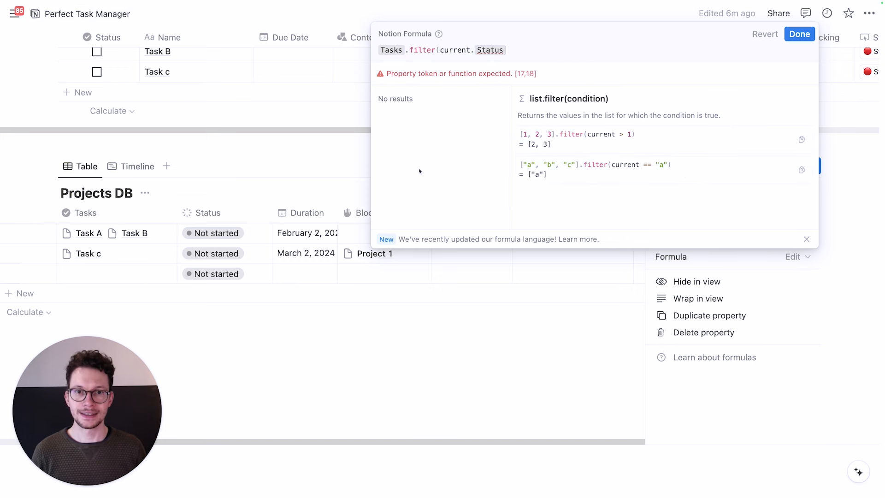
{"action": "type", "text": "==\""}
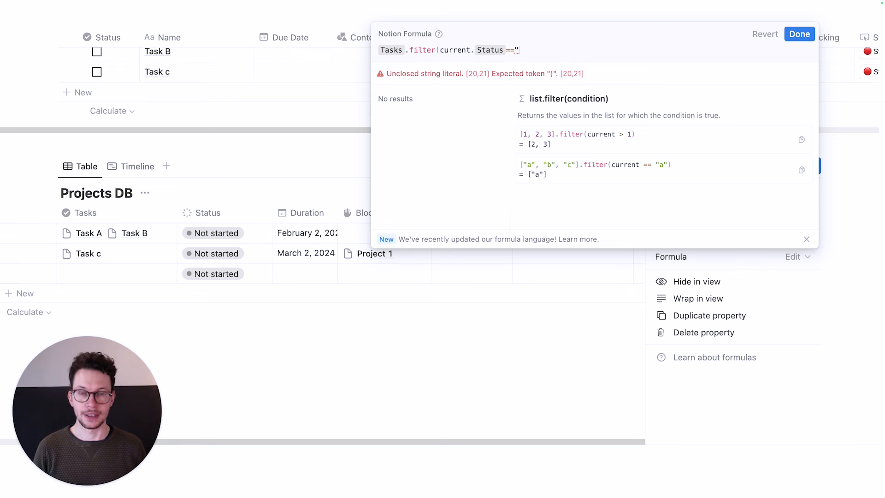
{"action": "type", "text": "Done\""}
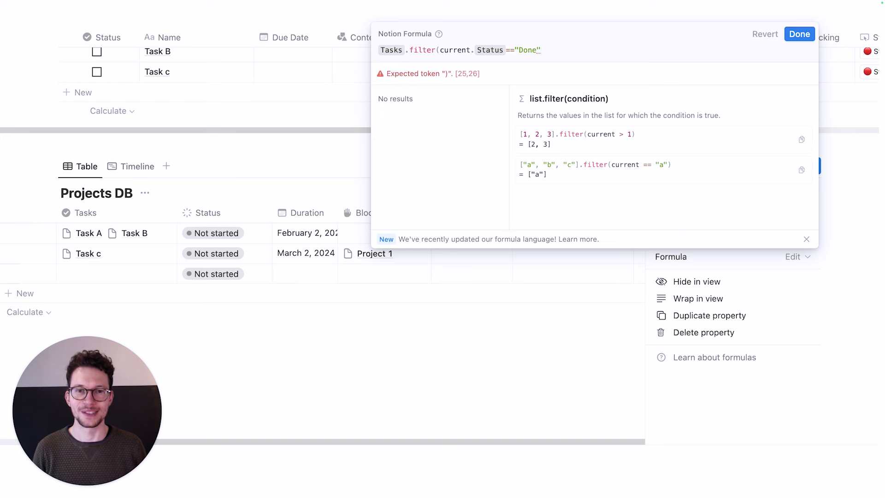
{"action": "type", "text": ")"}
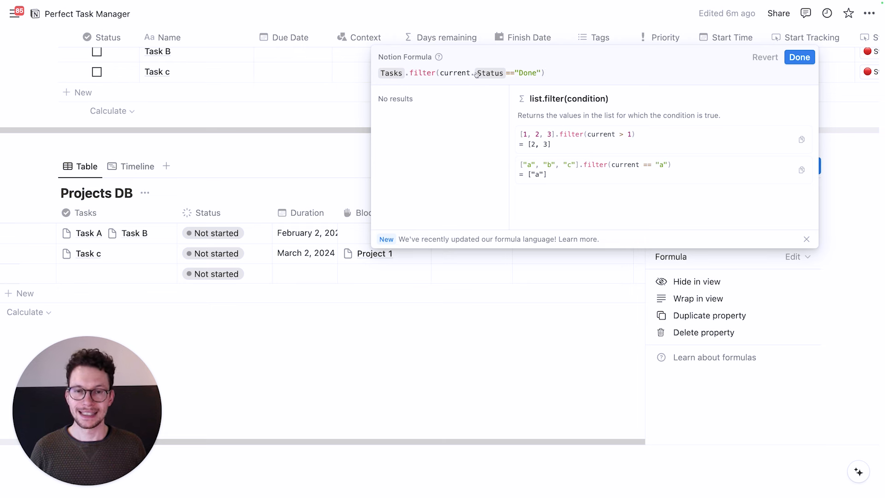
{"action": "left_click", "coordinate": [797, 58]}
{"action": "left_click", "coordinate": [448, 342]}
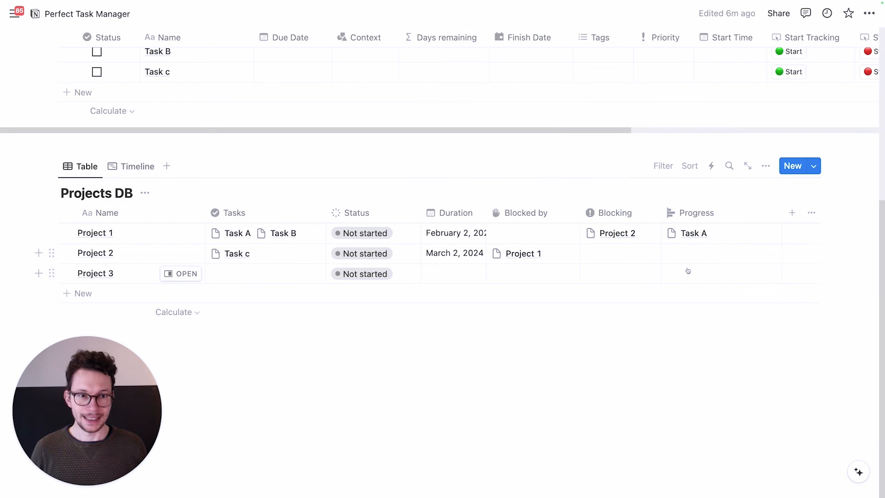
Mark Task B as done in Tasks DB and revert it to try the Progress formula's task filter.
{"action": "scroll", "coordinate": [724, 244], "scroll_direction": "up", "scroll_amount": 2}
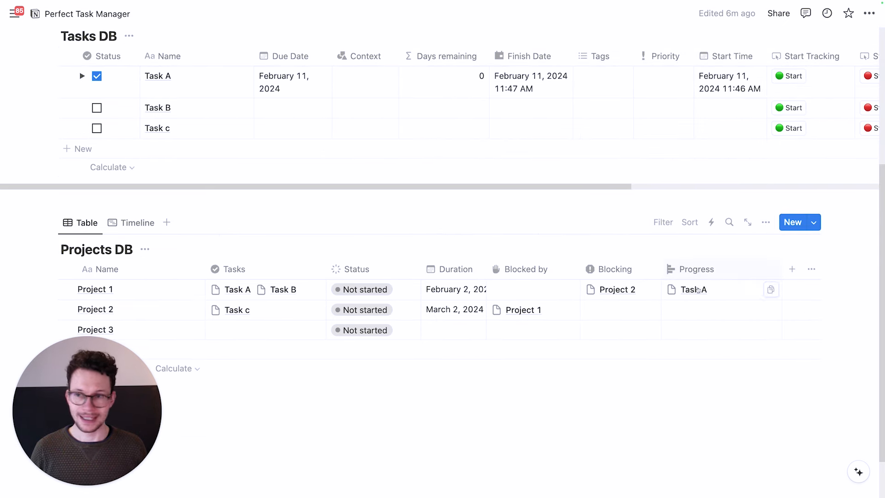
{"action": "scroll", "coordinate": [772, 289], "scroll_direction": "up", "scroll_amount": 2}
{"action": "scroll", "coordinate": [97, 147], "scroll_direction": "down", "scroll_amount": 2}
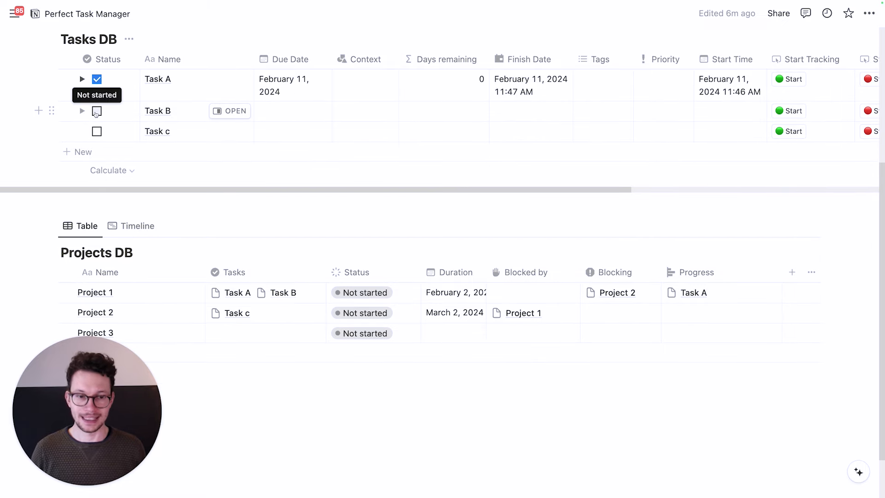
{"action": "left_click", "coordinate": [96, 111]}
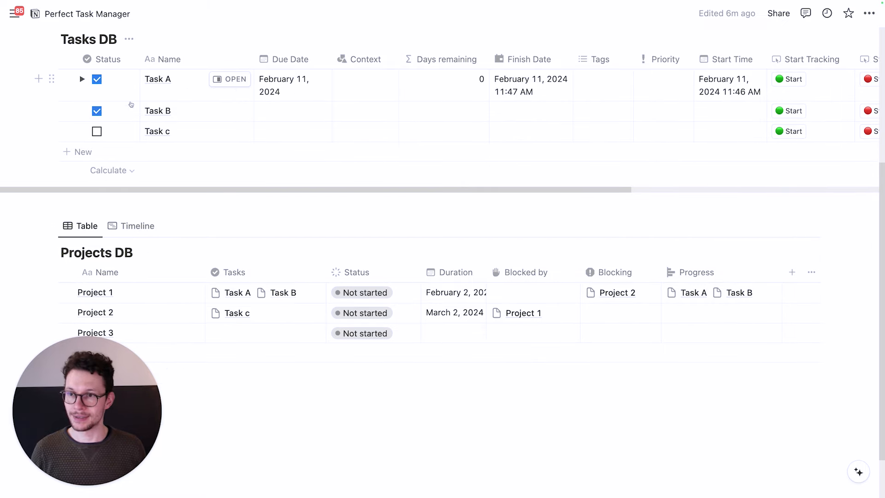
{"action": "left_click", "coordinate": [97, 111]}
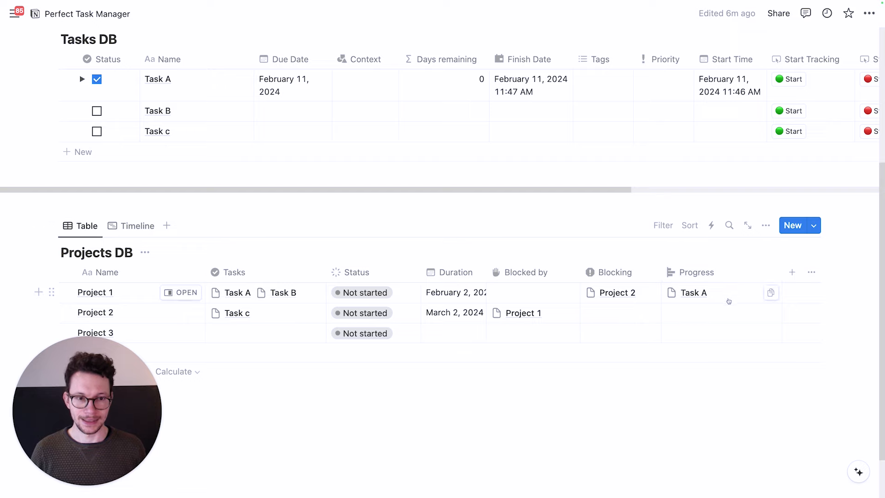
Append .length() to the Progress formula in Projects DB and narrow the Progress column.
{"action": "scroll", "coordinate": [729, 301], "scroll_direction": "down", "scroll_amount": 2}
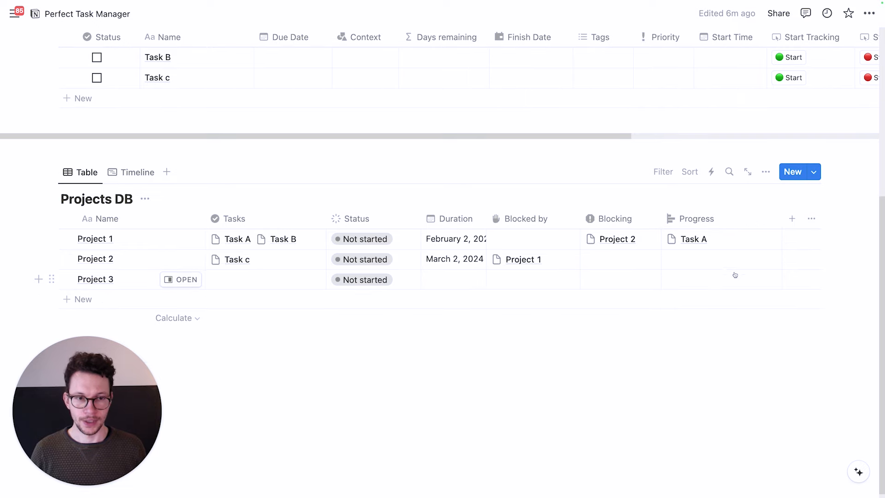
{"action": "left_click", "coordinate": [733, 240]}
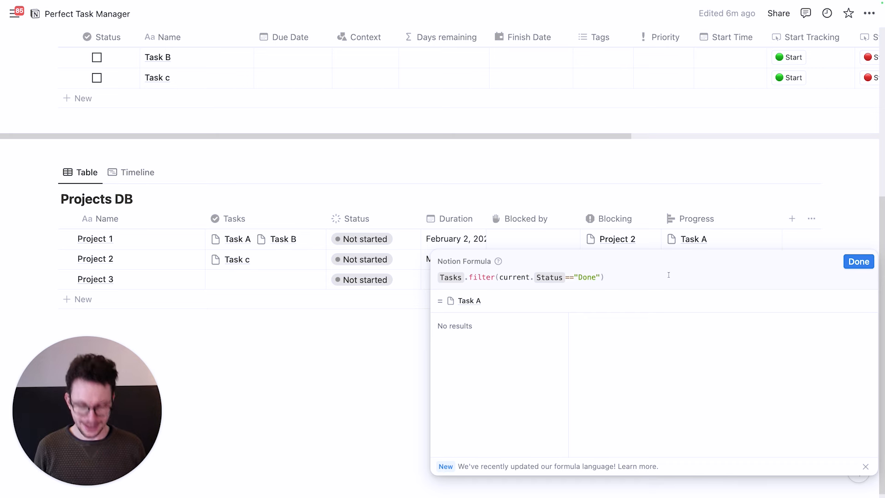
{"action": "type", "text": "."}
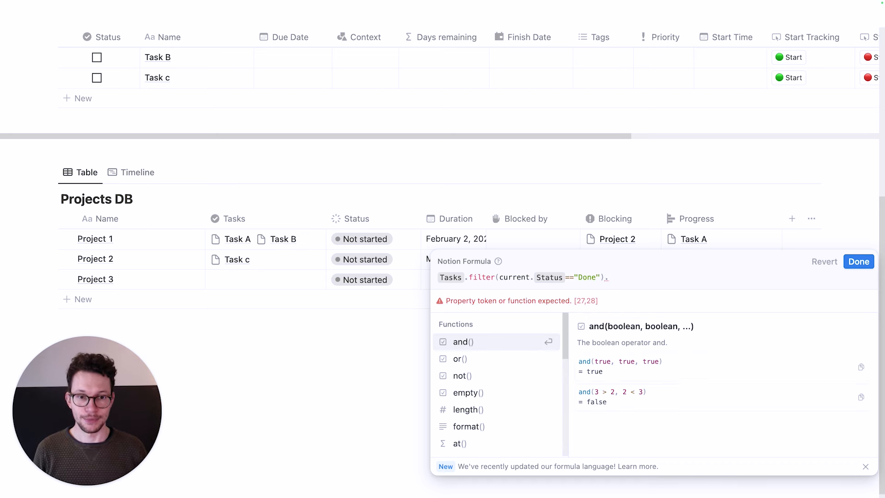
{"action": "type", "text": "len"}
{"action": "key", "text": "Return"}
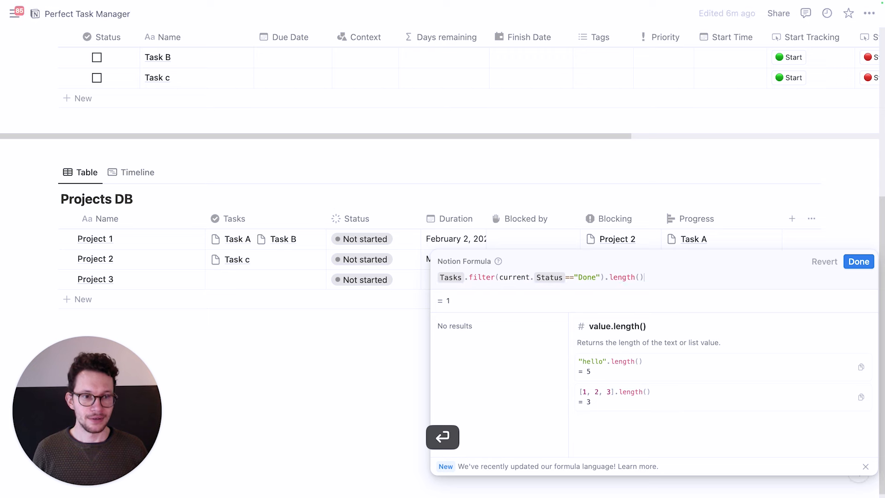
{"action": "left_click", "coordinate": [857, 261]}
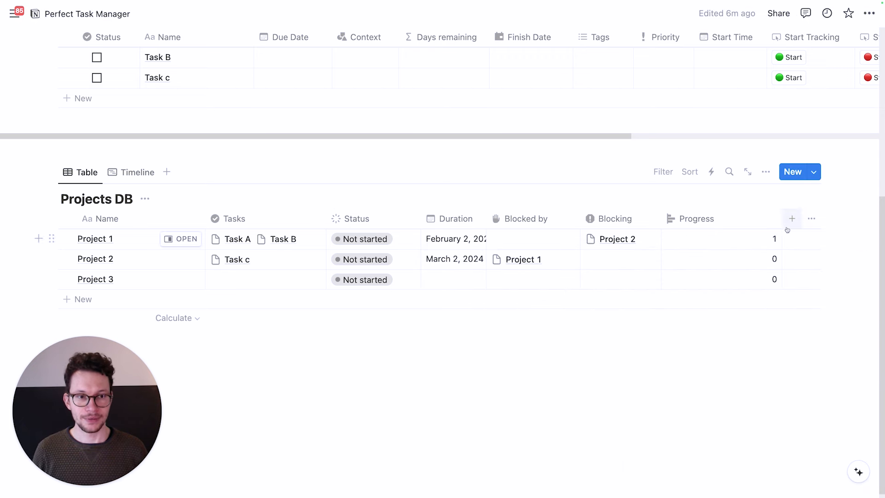
{"action": "left_click_drag", "start_coordinate": [784, 219], "coordinate": [729, 218]}
Toggle Task B to done and back to not started to try the completed-task count in Progress.
{"action": "scroll", "coordinate": [270, 241], "scroll_direction": "up", "scroll_amount": 2}
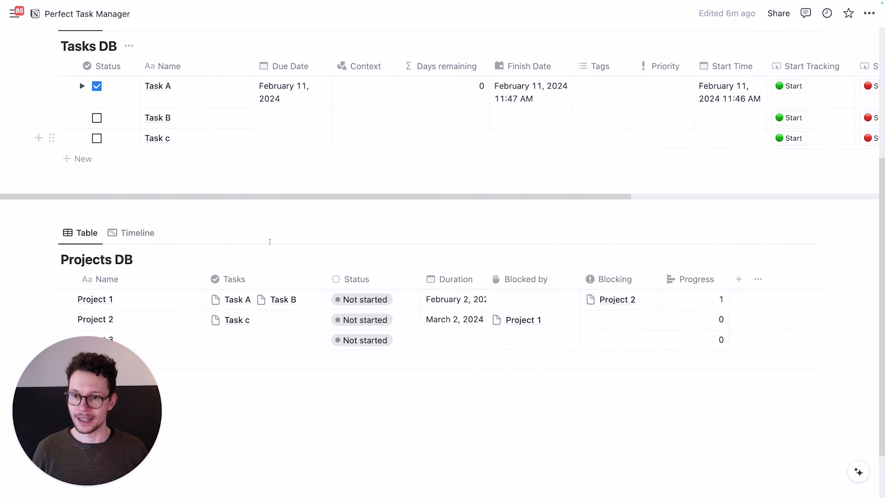
{"action": "left_click", "coordinate": [97, 118]}
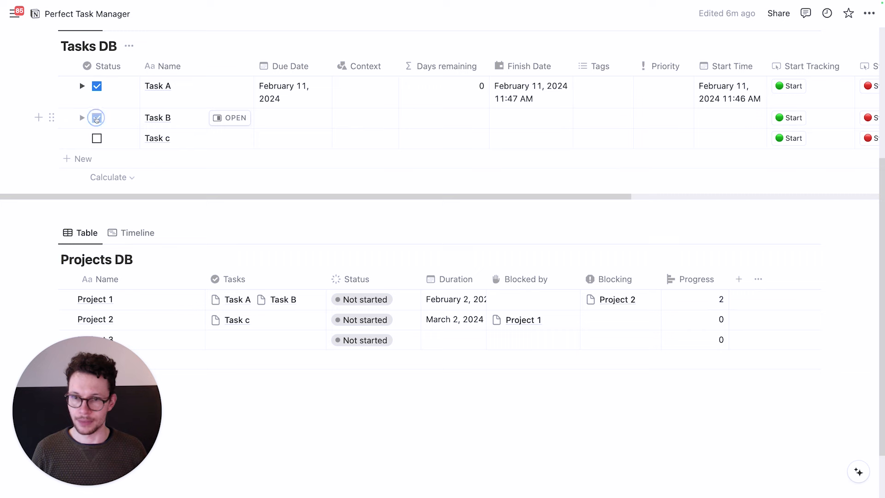
{"action": "left_click", "coordinate": [96, 118]}
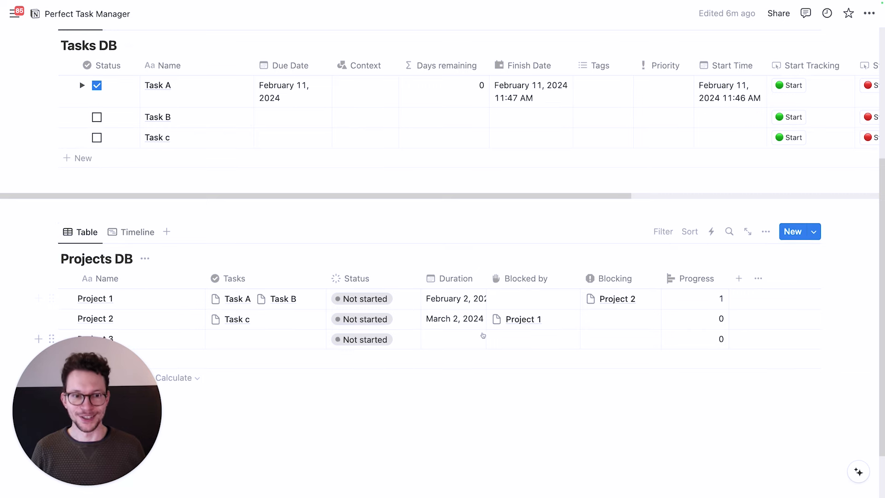
Extend the Progress formula with .divide(Tasks.length()) so completed tasks are divided by all related tasks.
{"action": "scroll", "coordinate": [507, 323], "scroll_direction": "down", "scroll_amount": 2}
{"action": "left_click", "coordinate": [694, 238]}
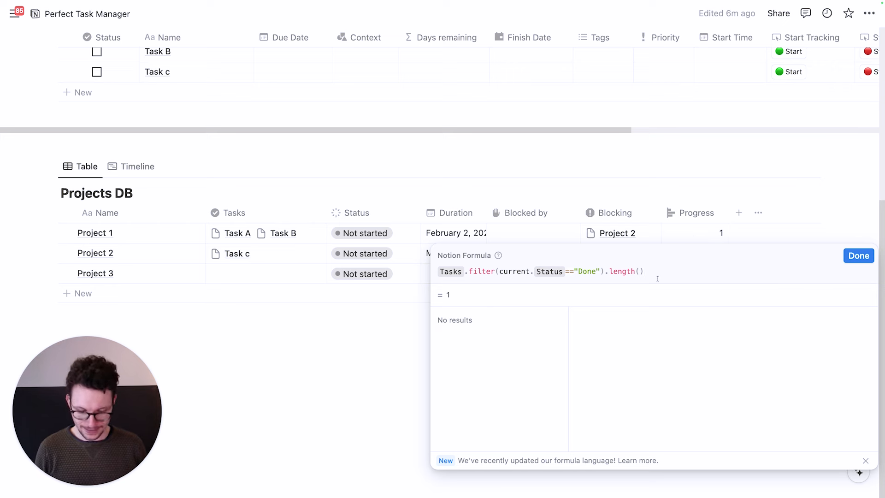
{"action": "type", "text": "/"}
{"action": "key", "text": "BackSpace"}
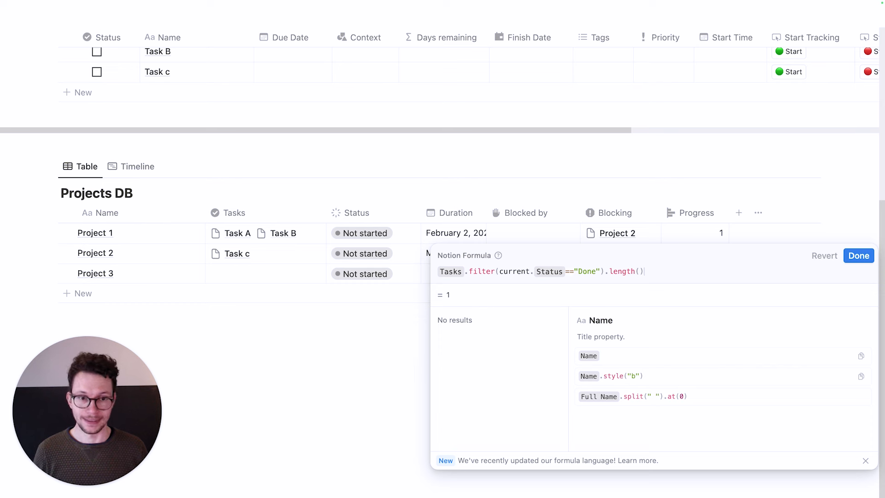
{"action": "type", "text": "/"}
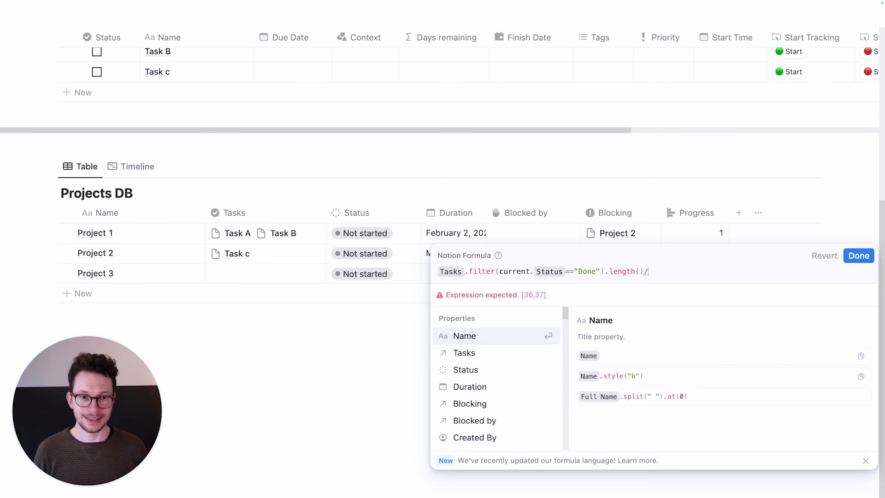
{"action": "key", "text": "BackSpace"}
{"action": "type", "text": ".d"}
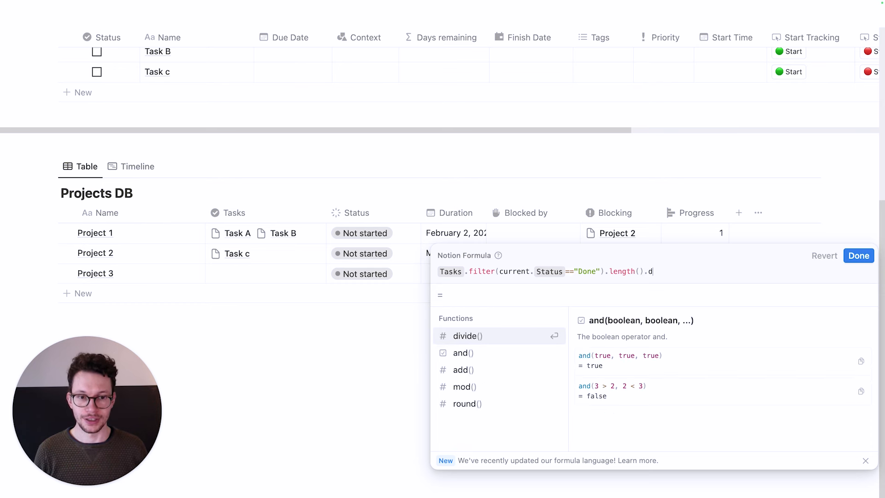
{"action": "type", "text": "ivide("}
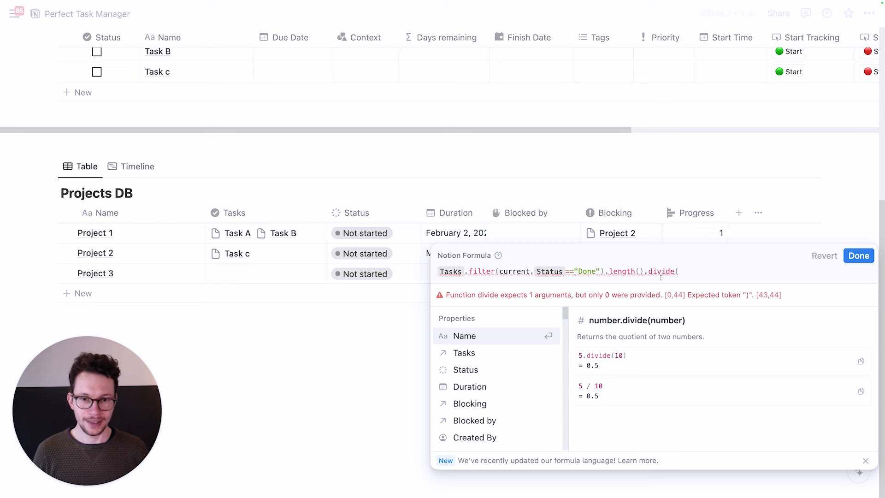
{"action": "left_click", "coordinate": [500, 356]}
{"action": "type", "text": ".le"}
{"action": "key", "text": "Return"}
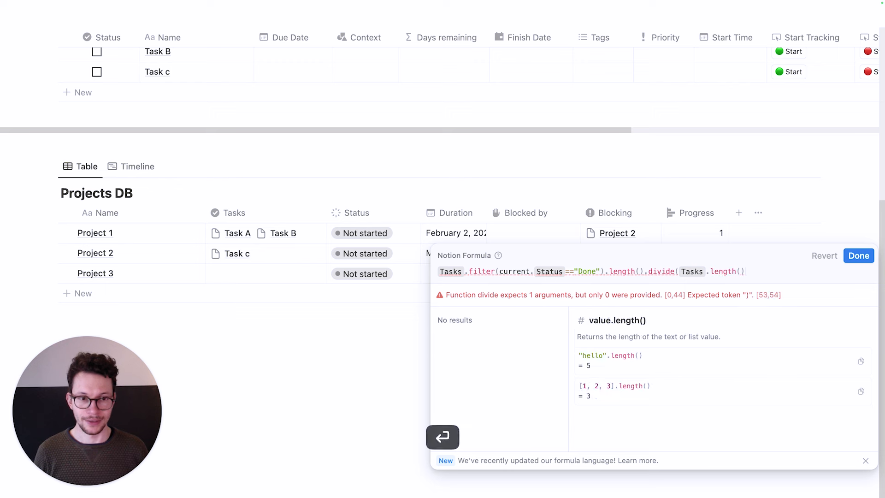
{"action": "type", "text": ")"}
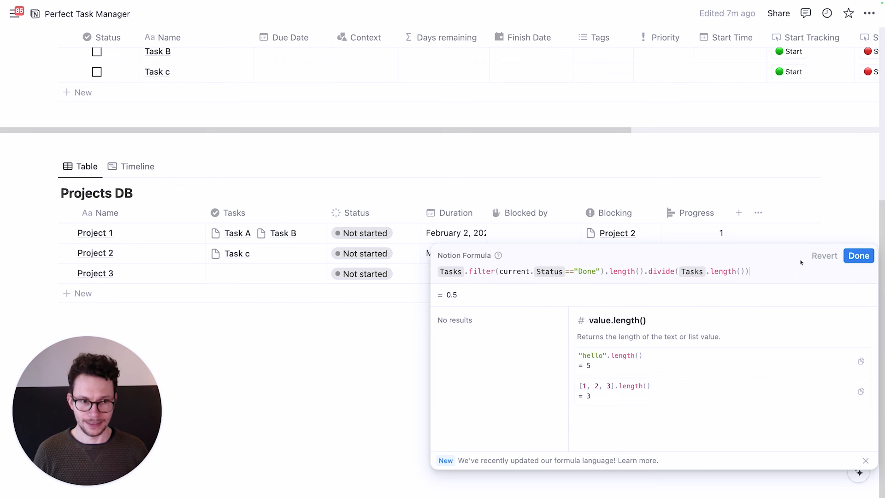
{"action": "left_click", "coordinate": [859, 259]}
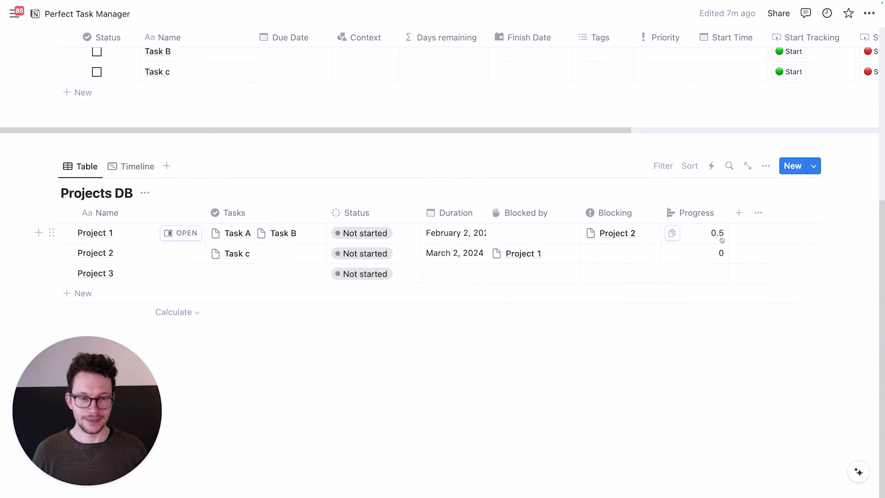
Set the number format of the Progress property in Projects DB to Percent.
{"action": "left_click", "coordinate": [704, 214]}
{"action": "left_click", "coordinate": [694, 259]}
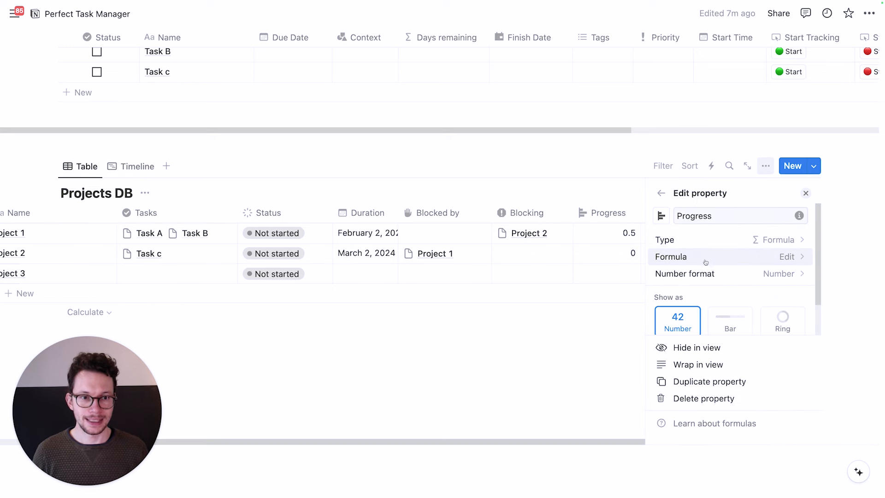
{"action": "left_click", "coordinate": [708, 274]}
{"action": "left_click", "coordinate": [722, 218]}
Show the Progress property as a bar and turn off its number display.
{"action": "scroll", "coordinate": [697, 288], "scroll_direction": "down", "scroll_amount": 2}
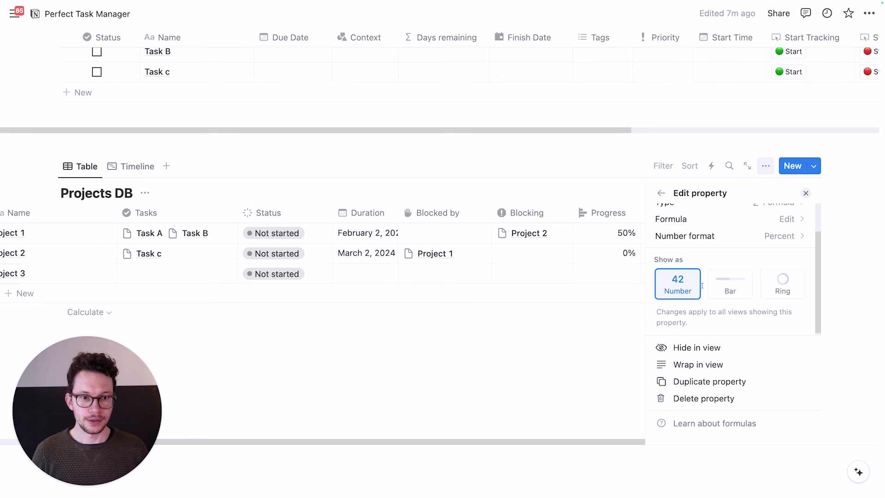
{"action": "left_click", "coordinate": [738, 290]}
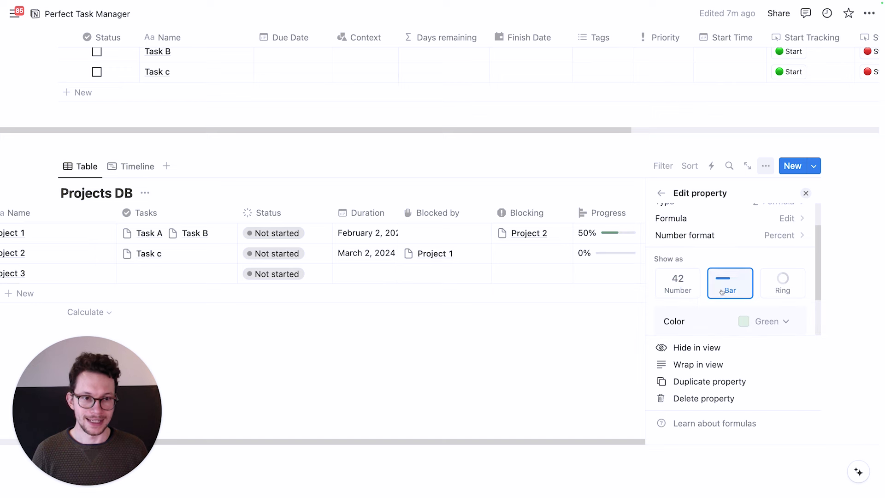
{"action": "scroll", "coordinate": [758, 288], "scroll_direction": "down", "scroll_amount": 3}
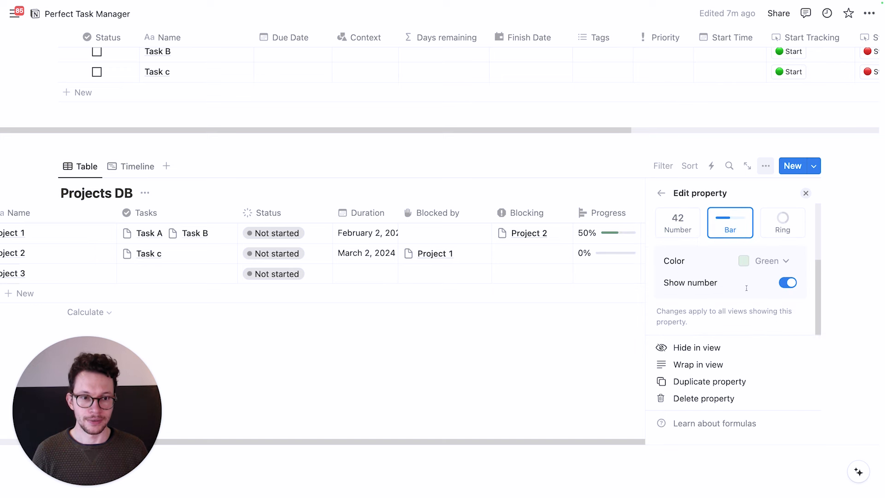
{"action": "left_click", "coordinate": [778, 290]}
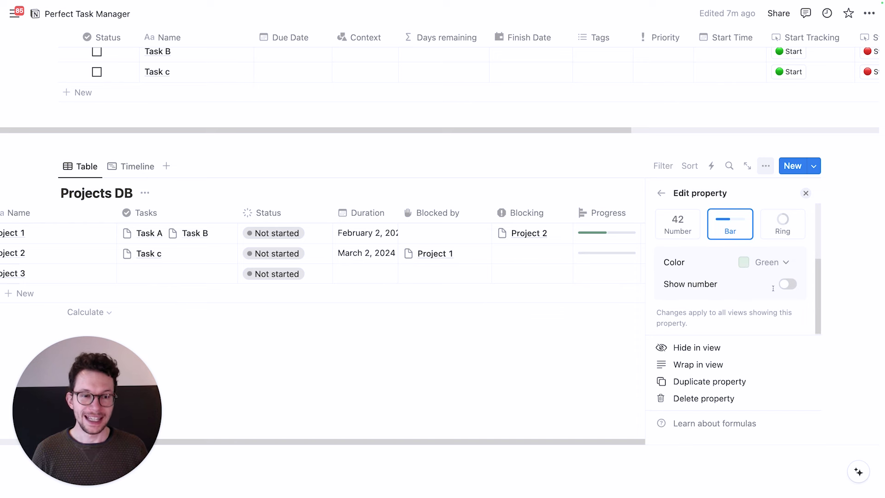
Turn the number display of the Progress property back on beside its bar and close the property settings.
{"action": "left_click", "coordinate": [788, 284]}
{"action": "left_click", "coordinate": [578, 341]}
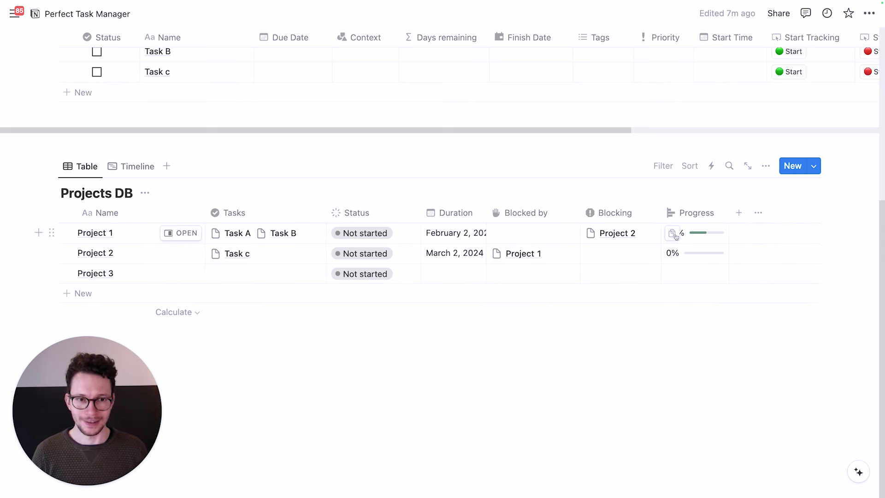
{"action": "mouse_move", "coordinate": [706, 241]}
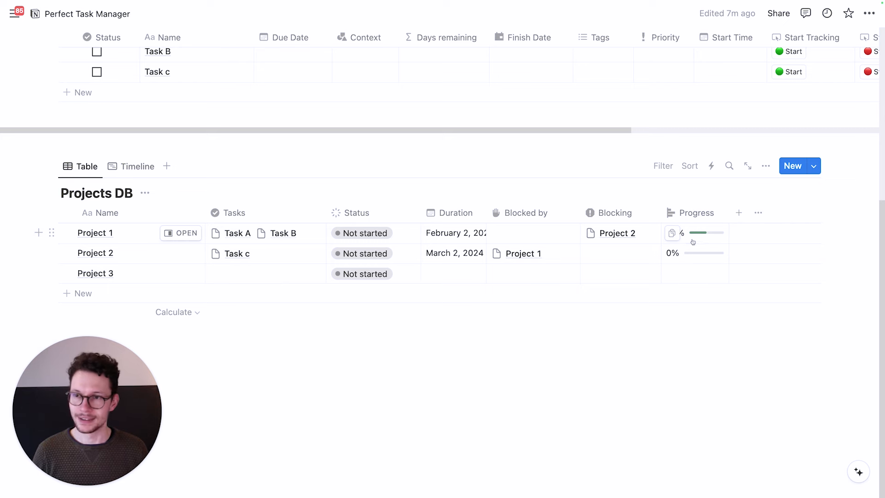
Duplicate Task A in Tasks DB and slightly widen the Progress column in Projects DB.
{"action": "scroll", "coordinate": [693, 241], "scroll_direction": "up", "scroll_amount": 2}
{"action": "left_click", "coordinate": [54, 77]}
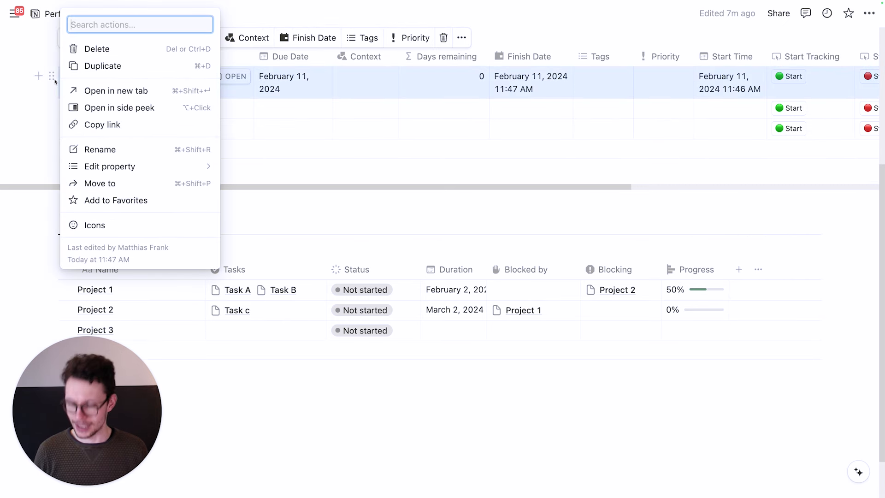
{"action": "key", "text": "super+d"}
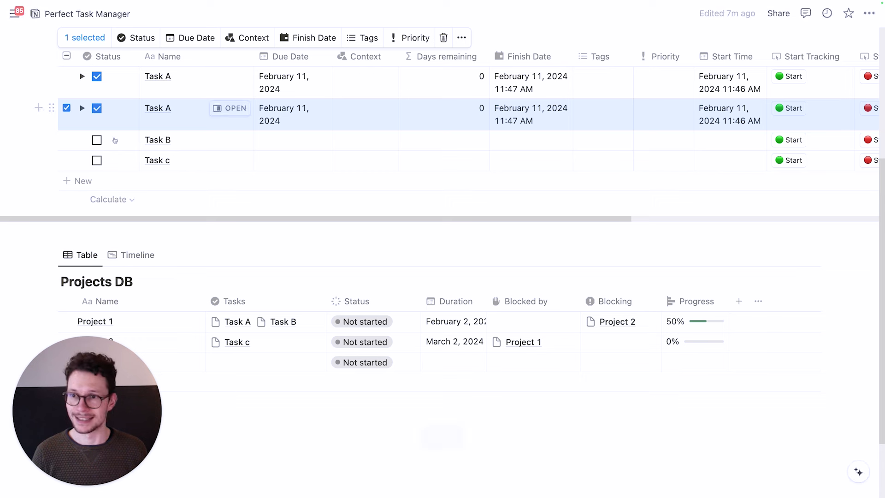
{"action": "left_click", "coordinate": [665, 453]}
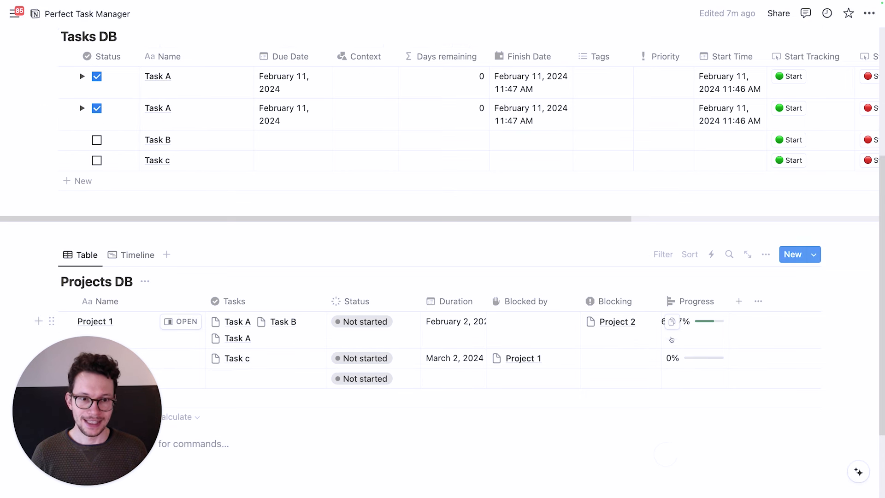
{"action": "left_click_drag", "start_coordinate": [661, 305], "coordinate": [668, 305]}
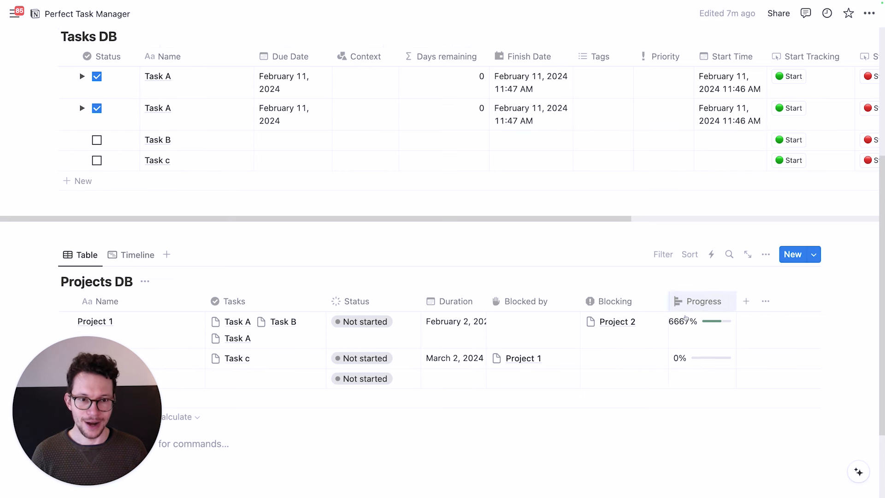
Extend Project 1's Progress formula with .multiply(100).round() after the division by Tasks.length().
{"action": "left_click", "coordinate": [692, 322]}
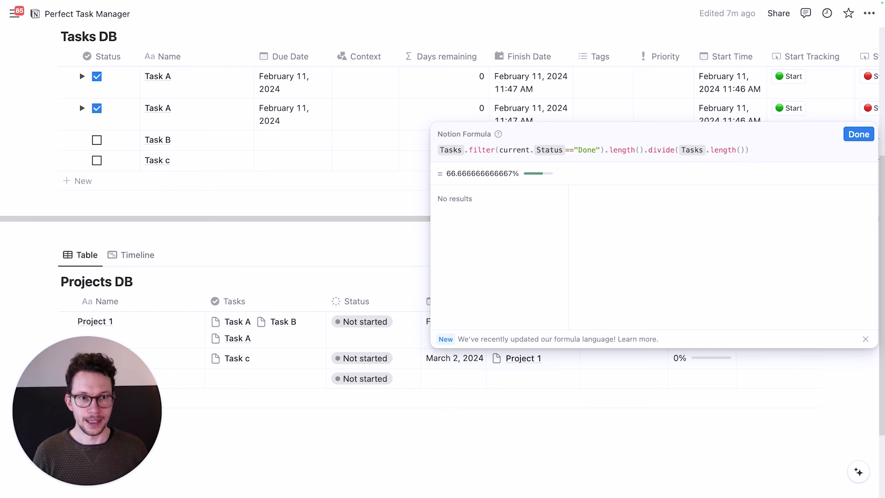
{"action": "type", "text": ".multipli"}
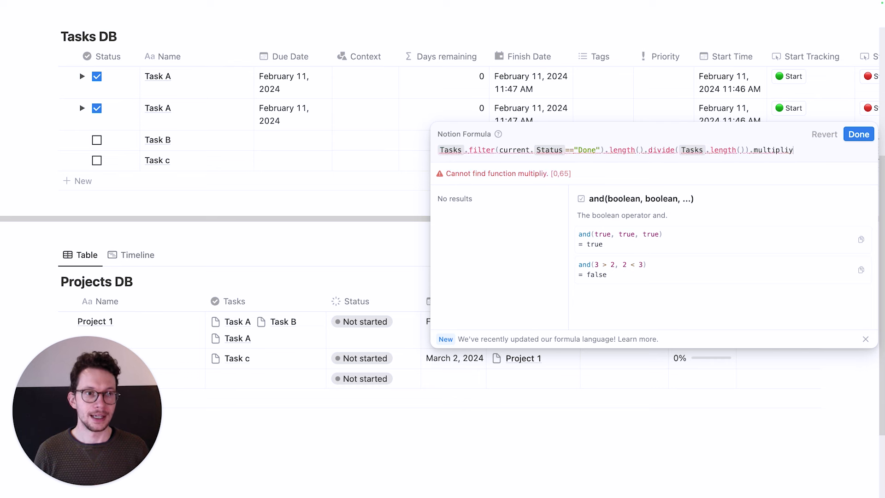
{"action": "key", "text": "BackSpace"}
{"action": "type", "text": "y"}
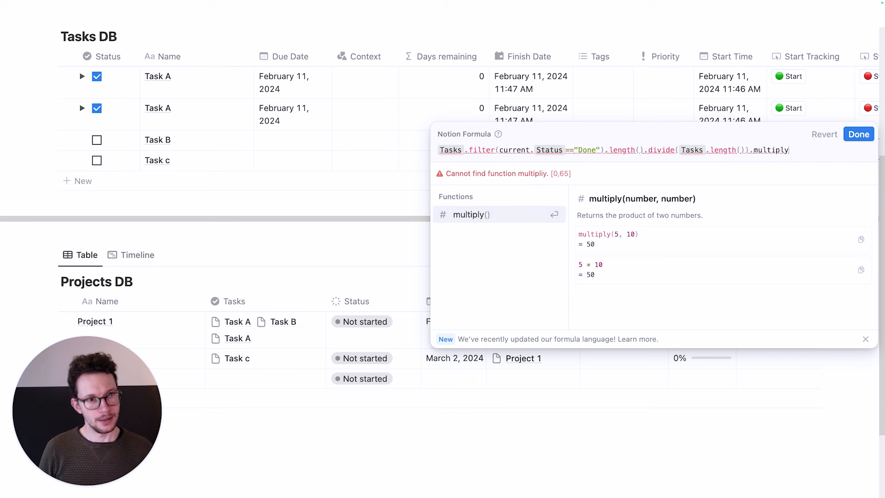
{"action": "type", "text": "("}
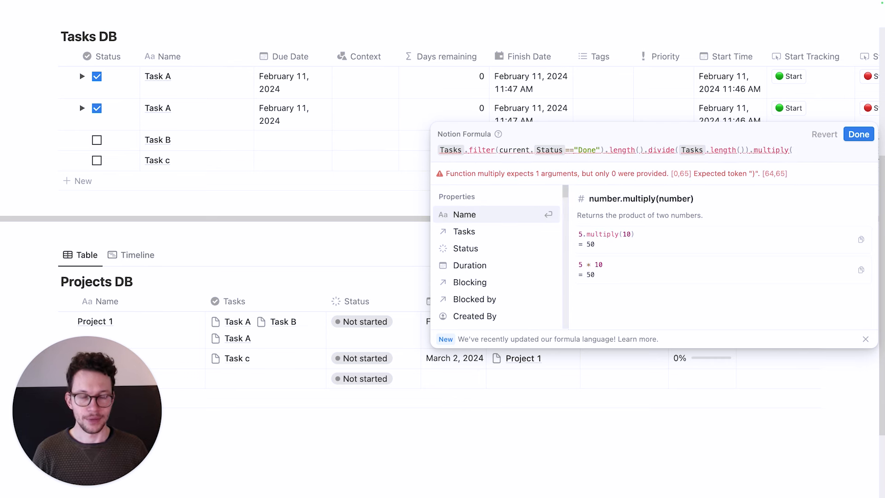
{"action": "type", "text": "100).rou"}
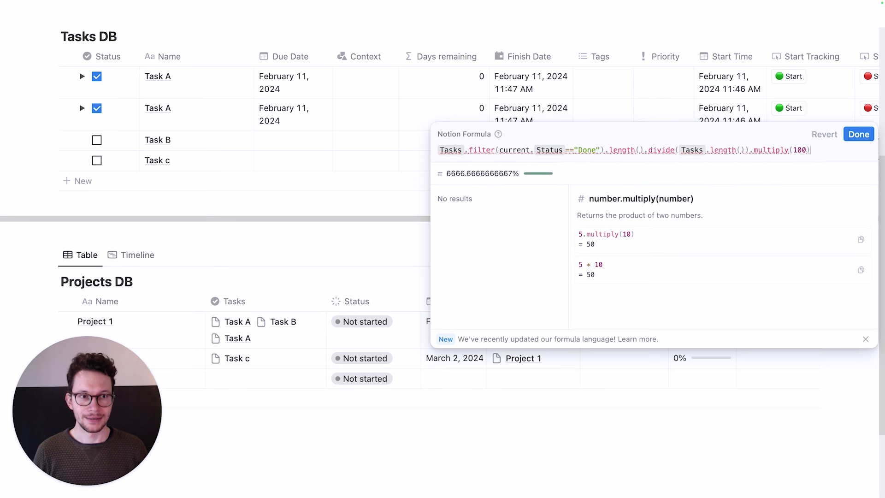
{"action": "key", "text": "Return"}
Append .divide(100) after round() in the Progress formula.
{"action": "type", "text": ".divice"}
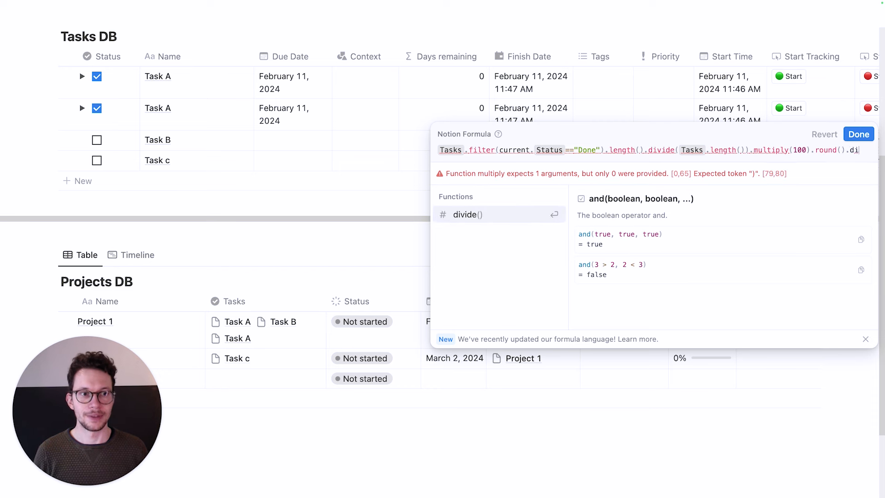
{"action": "key", "text": "BackSpace"}
{"action": "key", "text": "BackSpace"}
{"action": "type", "text": "de"}
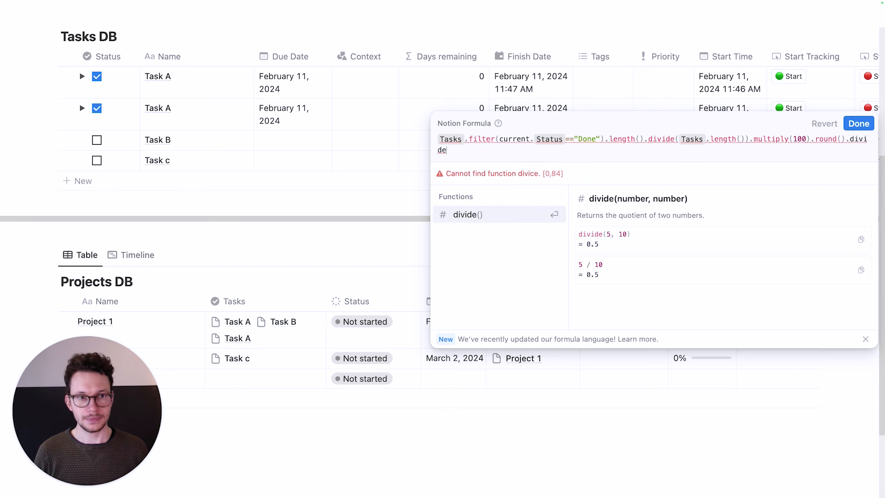
{"action": "type", "text": "(100)"}
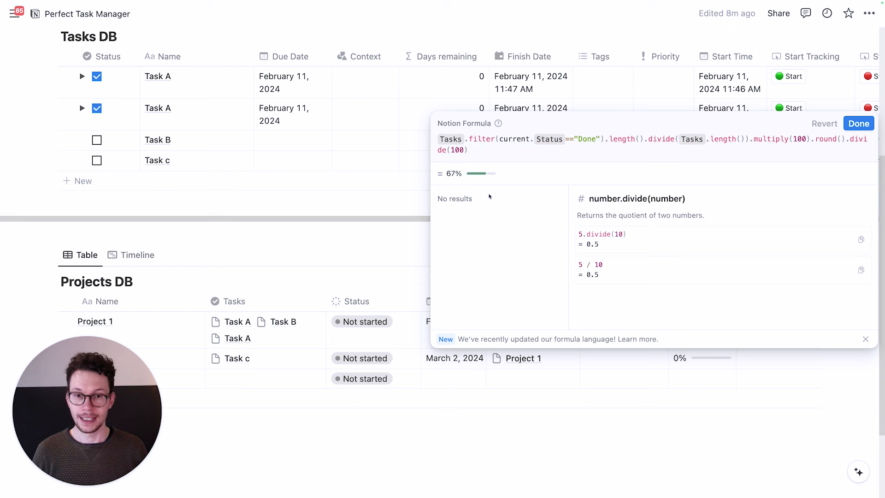
Change both the multiply and the final divide values in the Progress formula to 1000 and save the formula.
{"action": "left_click", "coordinate": [806, 138]}
{"action": "type", "text": "0"}
{"action": "left_click", "coordinate": [463, 150]}
{"action": "type", "text": "0"}
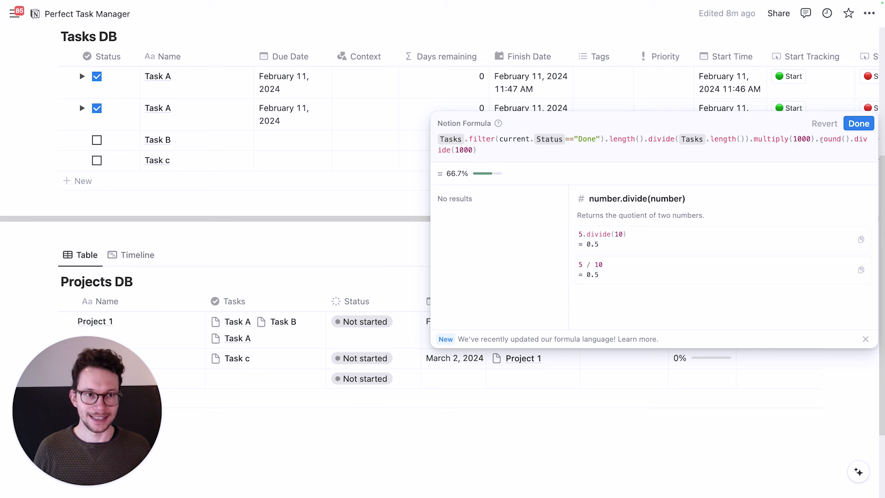
{"action": "left_click_drag", "start_coordinate": [820, 139], "coordinate": [850, 140]}
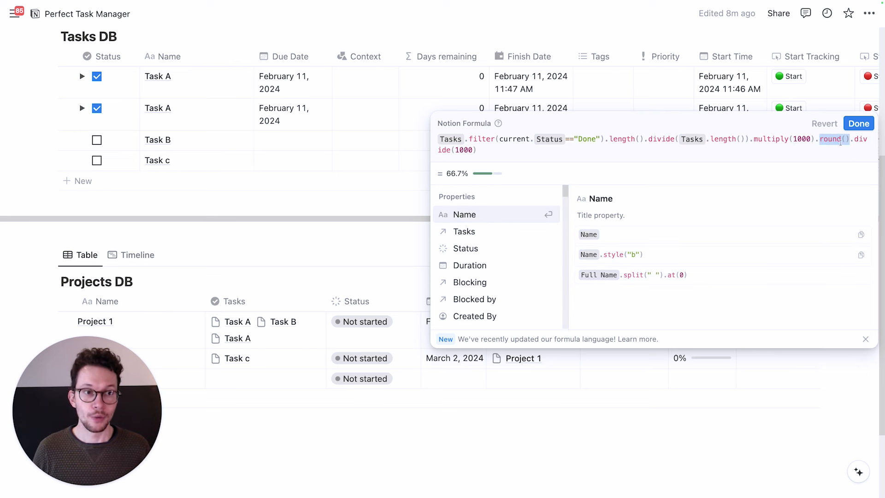
{"action": "left_click", "coordinate": [829, 139]}
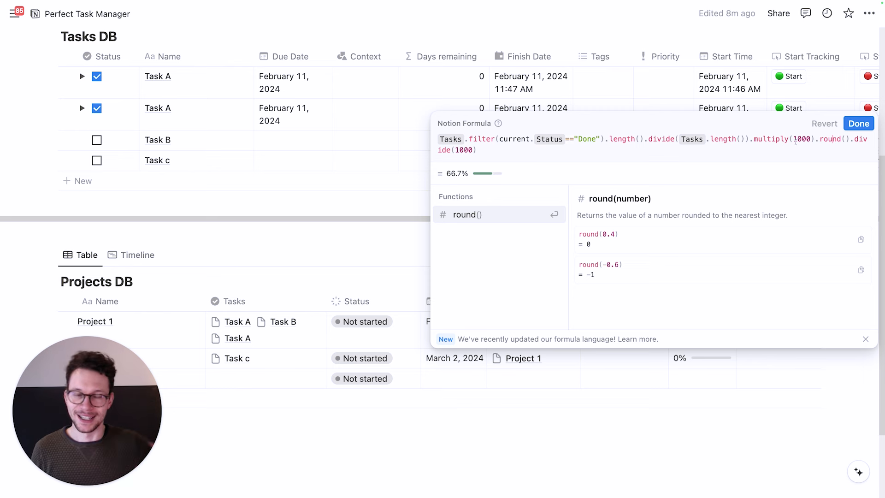
{"action": "left_click", "coordinate": [854, 123]}
Widen the Progress column in Projects DB so its bars get more room.
{"action": "scroll", "coordinate": [693, 371], "scroll_direction": "down", "scroll_amount": 1}
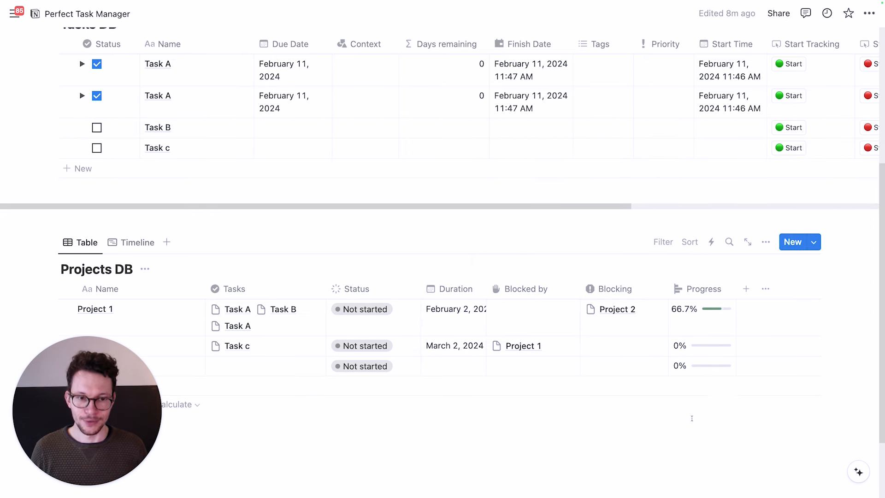
{"action": "scroll", "coordinate": [693, 372], "scroll_direction": "down", "scroll_amount": 3}
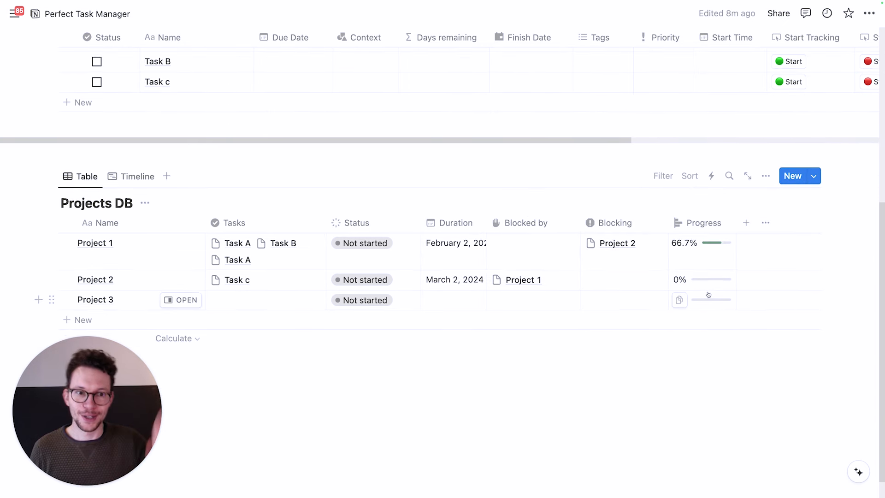
{"action": "left_click_drag", "start_coordinate": [737, 225], "coordinate": [757, 238]}
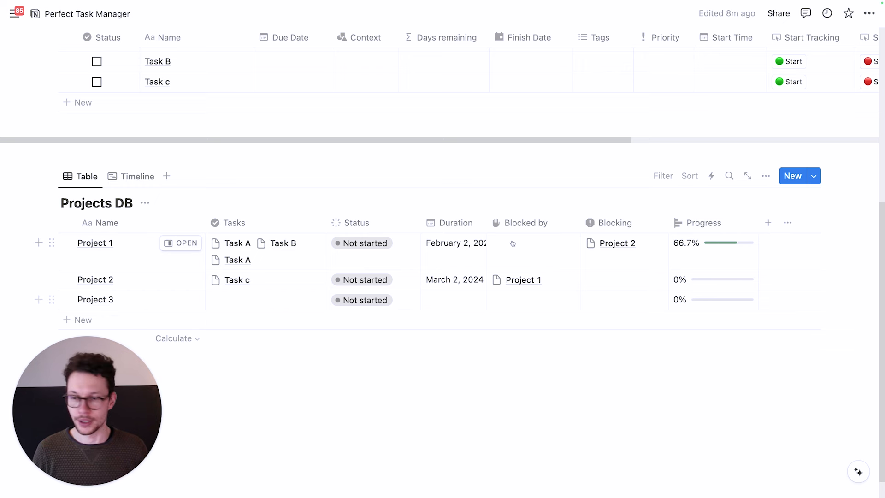
Toggle Task B's status and uncheck the duplicated Task A in Tasks DB to try the progress bar.
{"action": "scroll", "coordinate": [286, 276], "scroll_direction": "up", "scroll_amount": 2}
{"action": "left_click", "coordinate": [96, 125]}
{"action": "left_click", "coordinate": [97, 124]}
{"action": "left_click", "coordinate": [96, 91]}
{"action": "scroll", "coordinate": [289, 347], "scroll_direction": "down", "scroll_amount": 3}
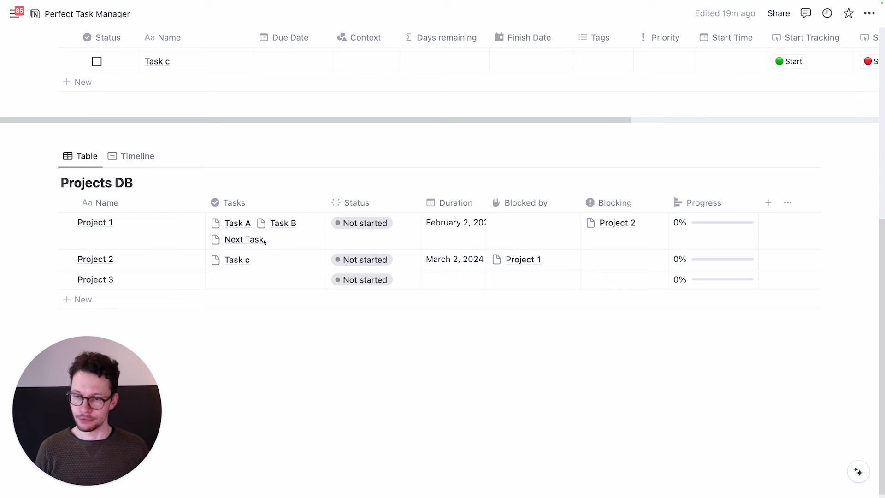
Add a formula property named "Next Task?" to Projects DB and give it a circled right-arrow icon.
{"action": "left_click", "coordinate": [771, 208]}
{"action": "type", "text": "form"}
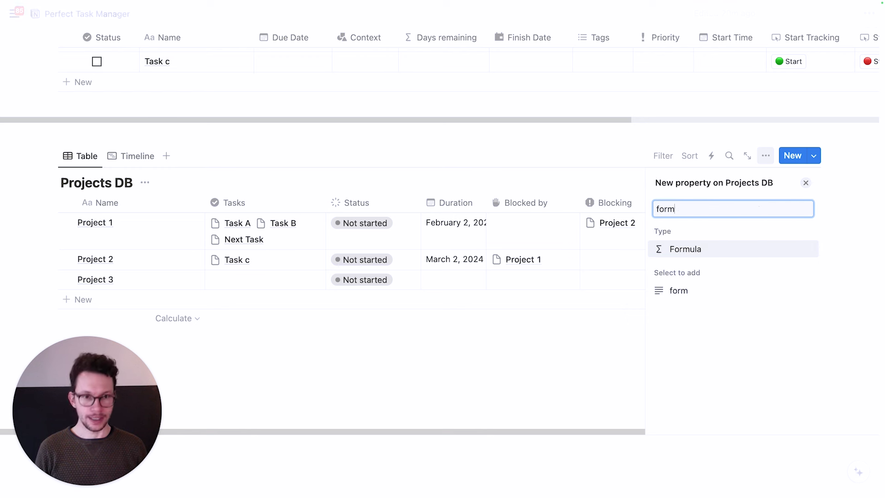
{"action": "key", "text": "Return"}
{"action": "key", "text": "super+s"}
{"action": "type", "text": "Next Task?"}
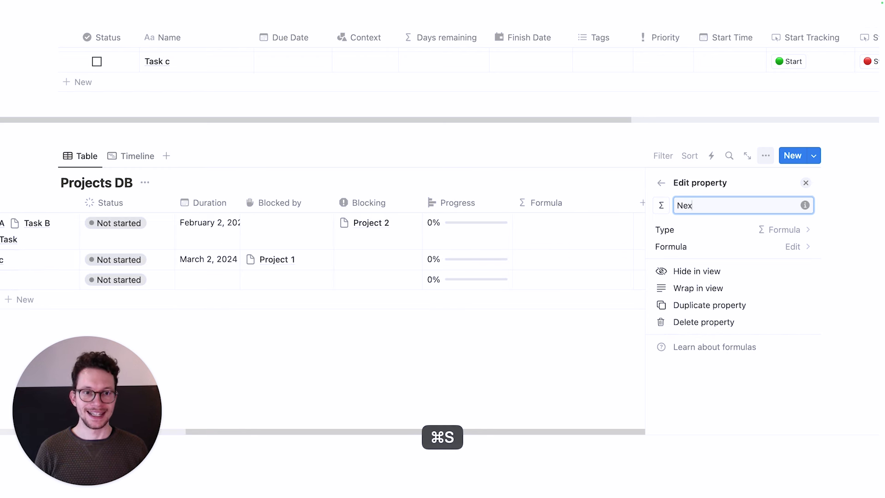
{"action": "left_click", "coordinate": [661, 205]}
{"action": "left_click", "coordinate": [594, 298]}
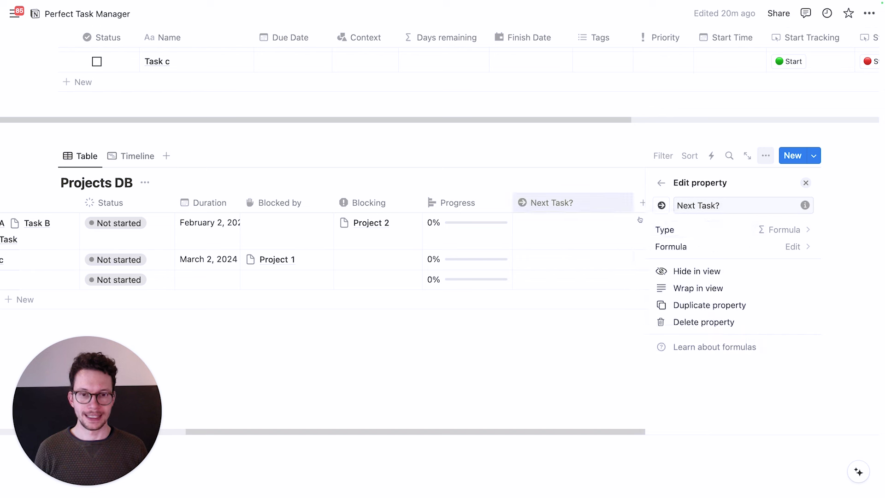
Begin the Next Task? formula with Tasks.find(current.Due Date== to search the related tasks by due date.
{"action": "left_click", "coordinate": [709, 251]}
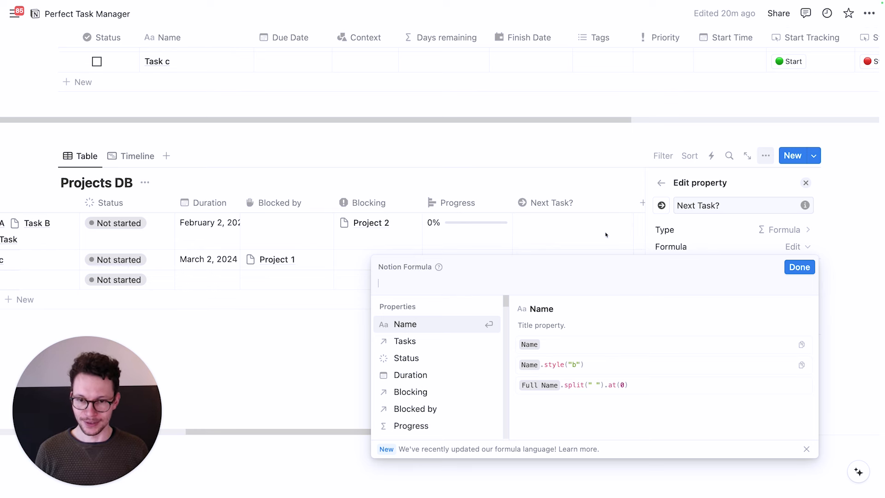
{"action": "type", "text": "task"}
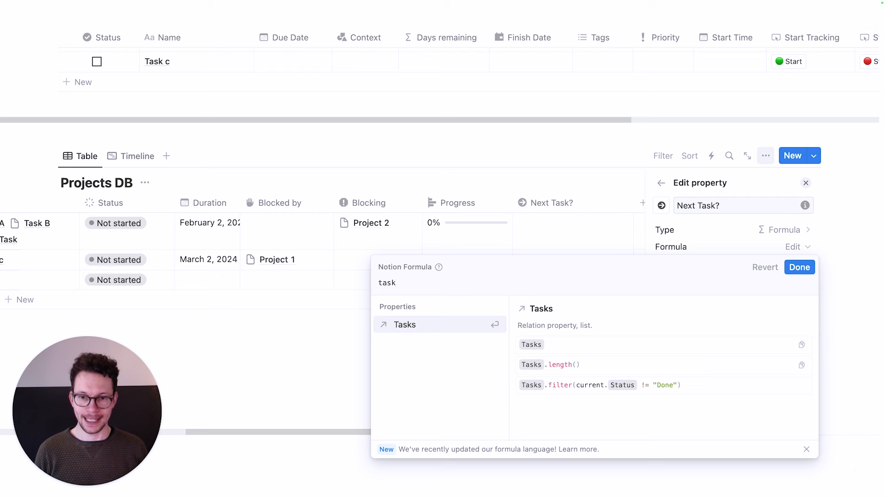
{"action": "key", "text": "Return"}
{"action": "type", "text": "."}
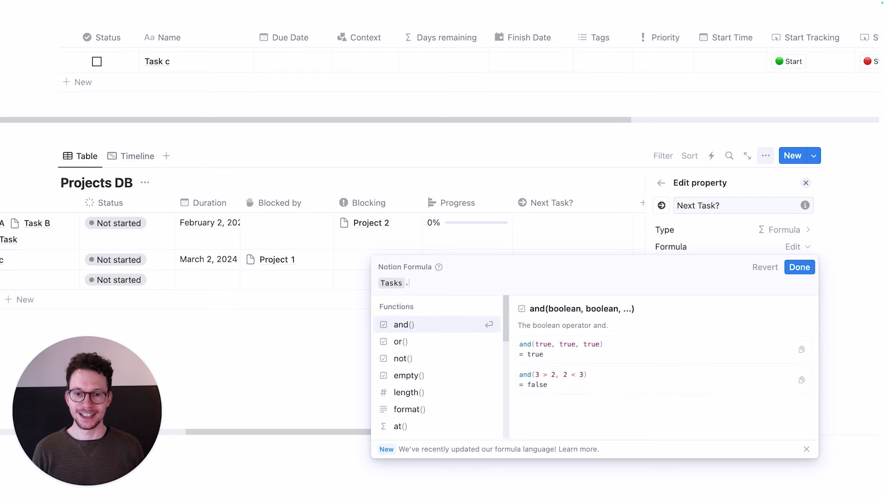
{"action": "type", "text": "find("}
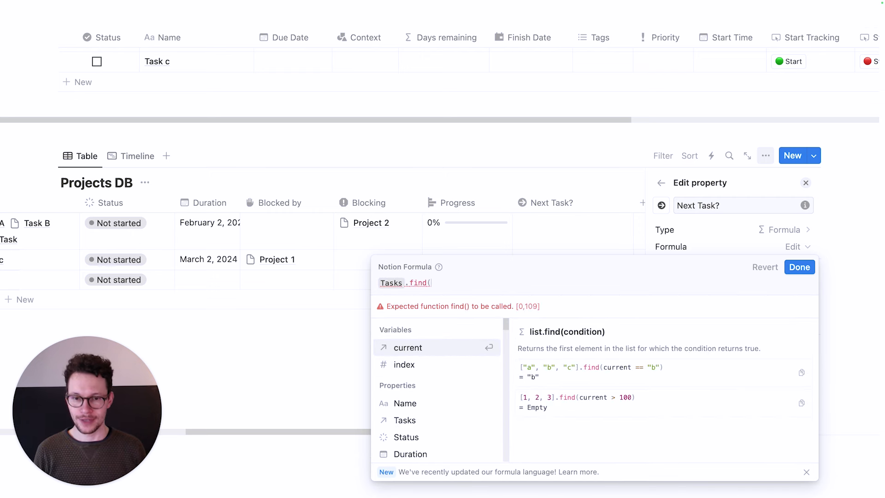
{"action": "key", "text": "Return"}
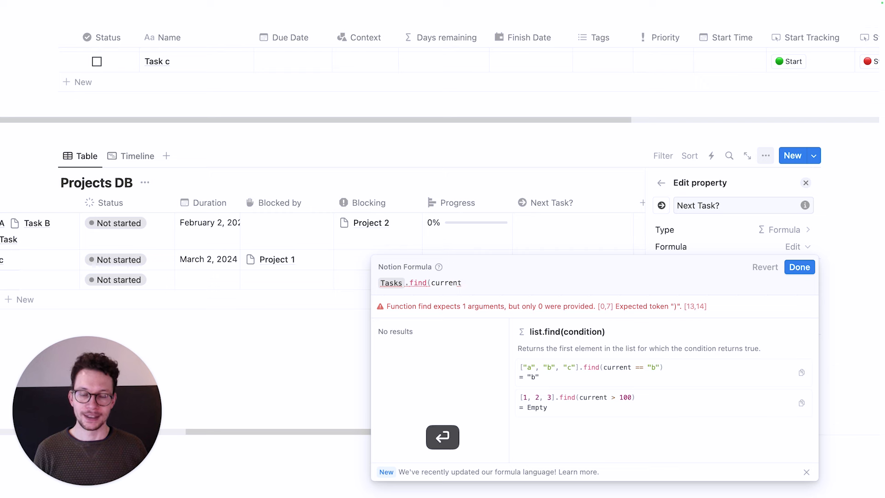
{"action": "type", "text": ".du"}
{"action": "key", "text": "Return"}
{"action": "type", "text": "=="}
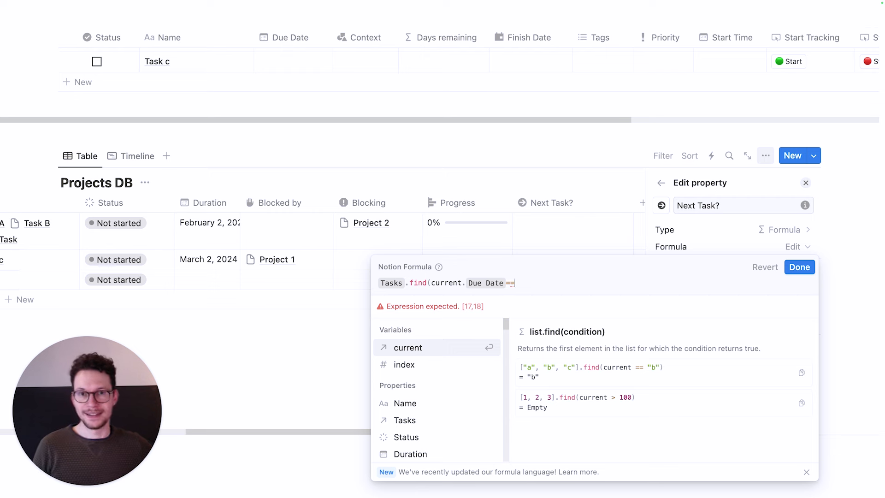
Continue the Next Task? formula by comparing the due date with Tasks.filter(current.Status!="Done" to cover only unfinished tasks.
{"action": "type", "text": "task"}
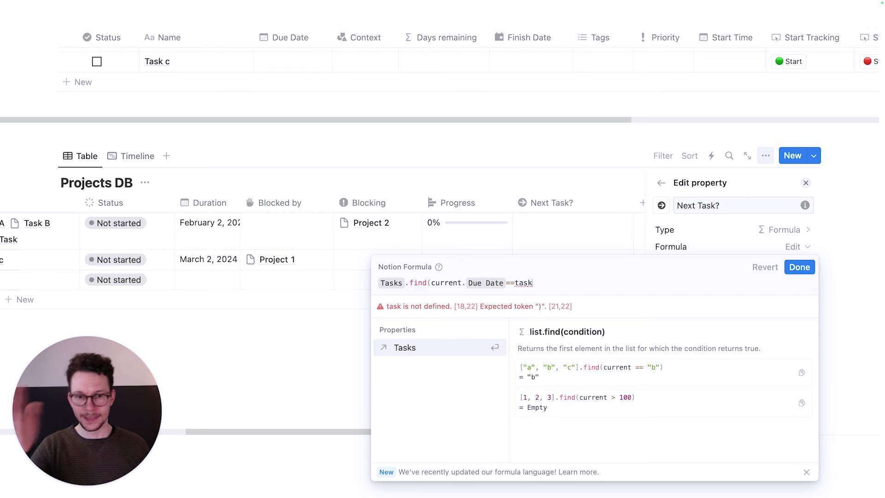
{"action": "key", "text": "Return"}
{"action": "type", "text": ".filter("}
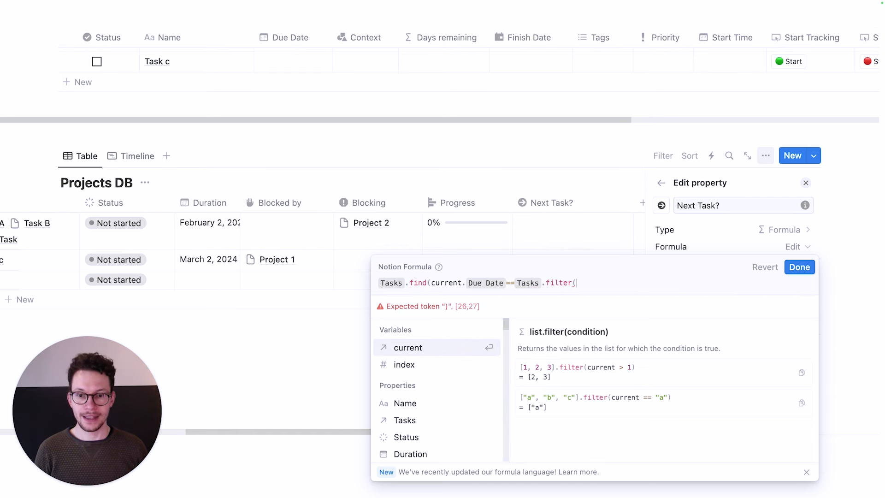
{"action": "key", "text": "Return"}
{"action": "type", "text": ".sta"}
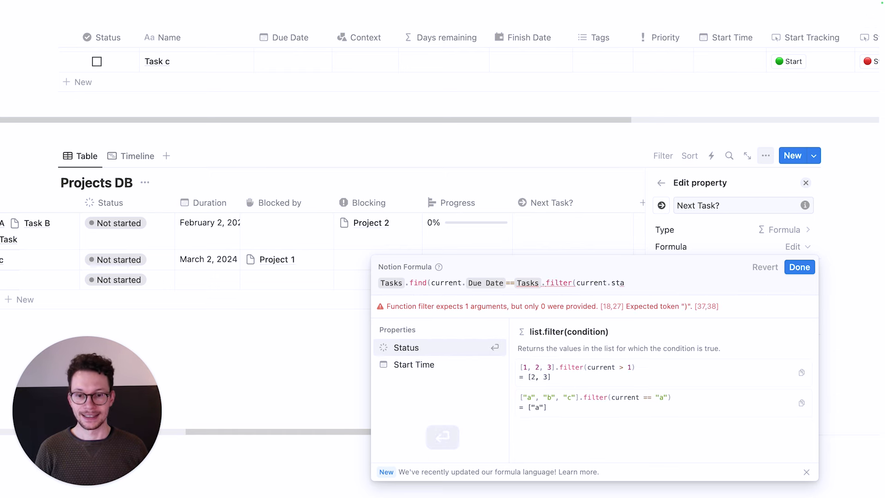
{"action": "key", "text": "Return"}
{"action": "type", "text": "!="}
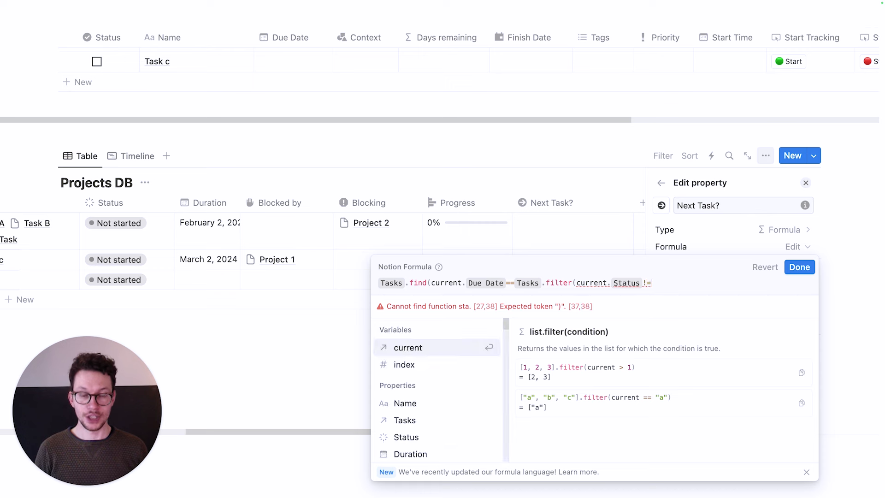
{"action": "type", "text": "\"Done\""}
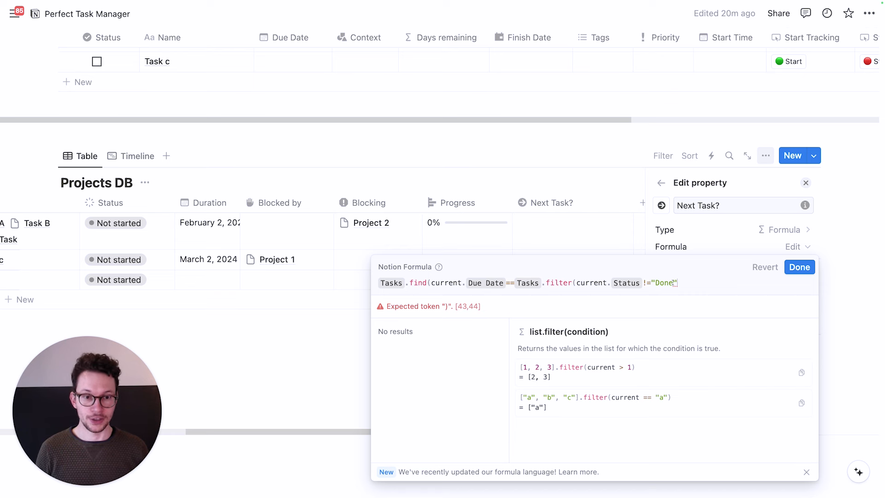
Close the filter condition and append .map(current.Due Date) to the Next Task? formula.
{"action": "type", "text": ").m"}
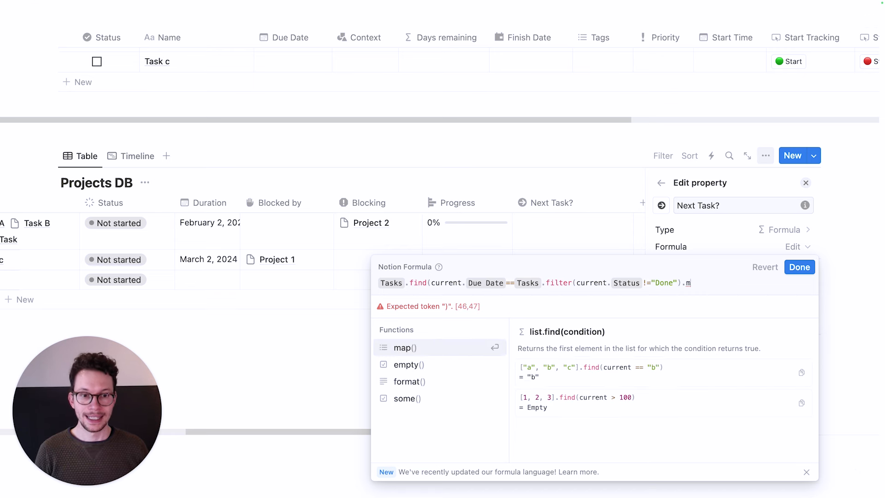
{"action": "type", "text": "ap("}
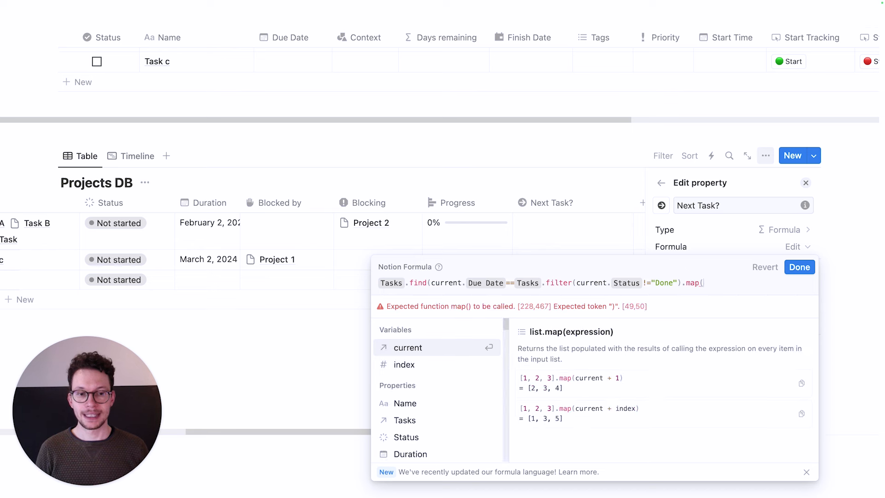
{"action": "key", "text": "Return"}
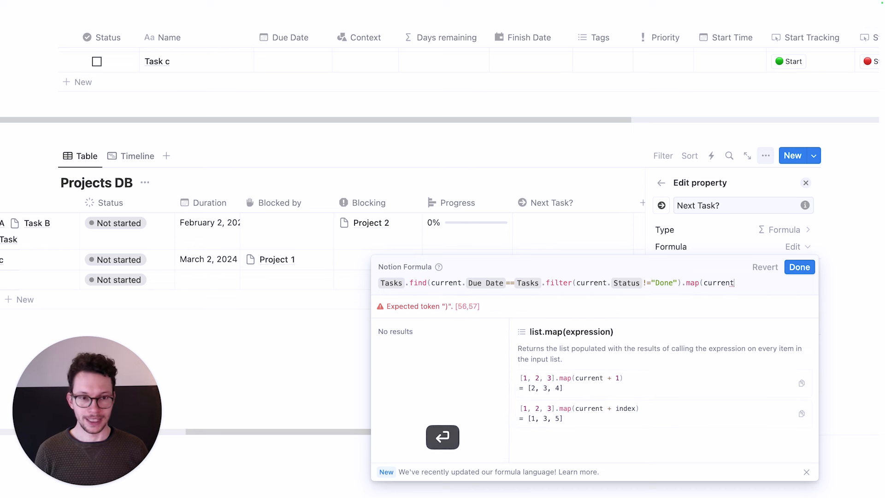
{"action": "type", "text": "."}
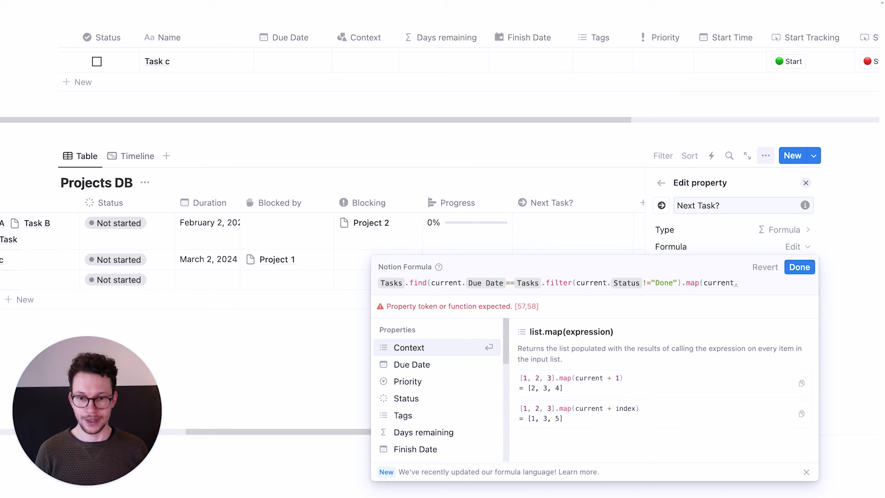
{"action": "left_click", "coordinate": [451, 366]}
{"action": "type", "text": ")"}
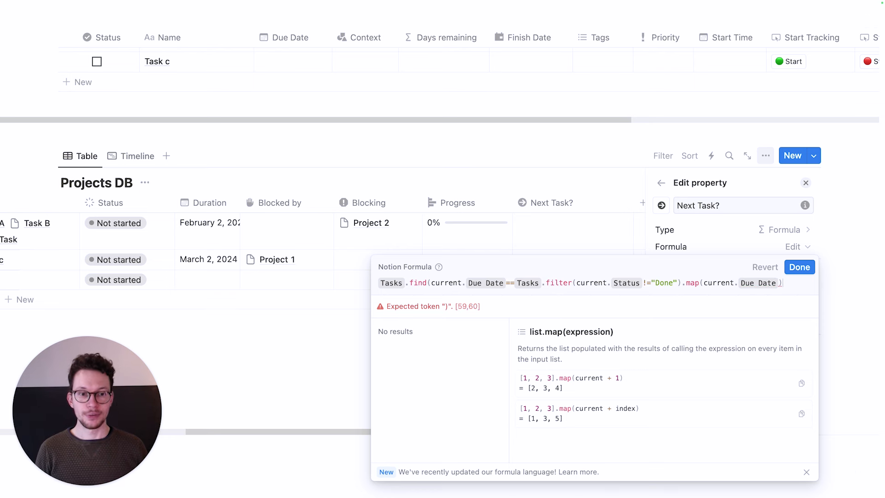
Complete the Next Task? formula with .sort().first()) and save it.
{"action": "type", "text": ".sor"}
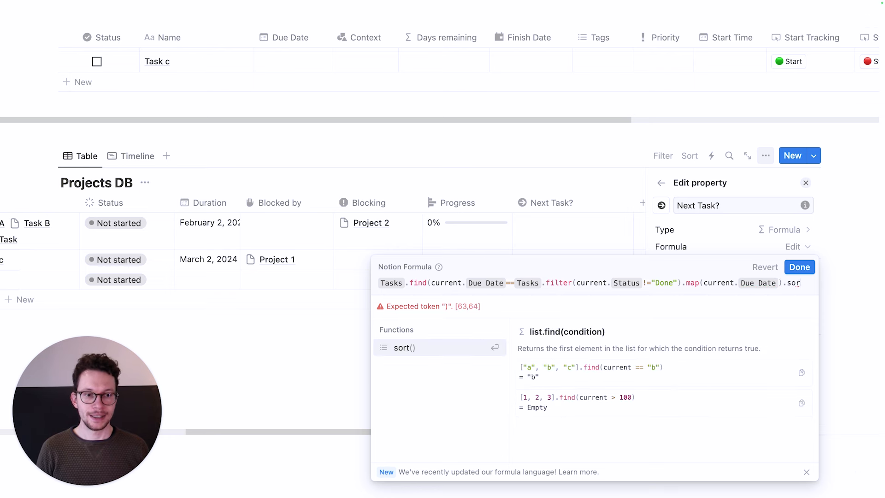
{"action": "type", "text": "t"}
{"action": "key", "text": "Return"}
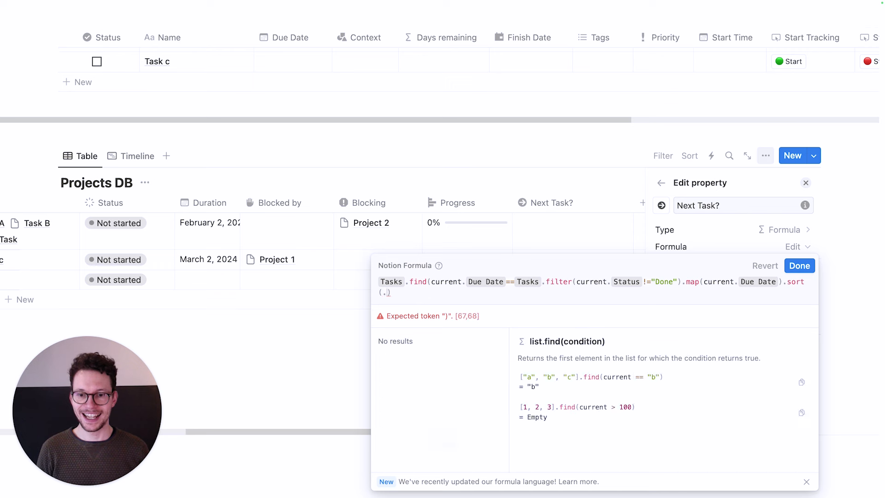
{"action": "key", "text": "Right"}
{"action": "type", "text": ".fir"}
{"action": "key", "text": "Return"}
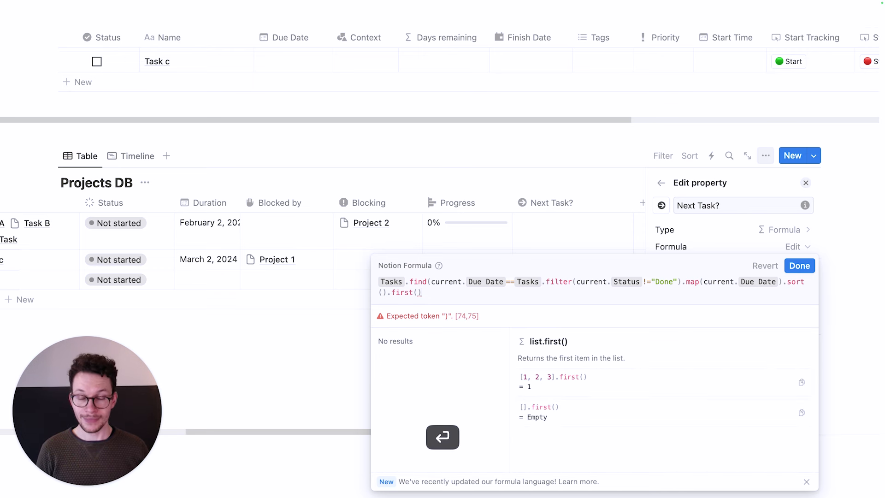
{"action": "type", "text": ")"}
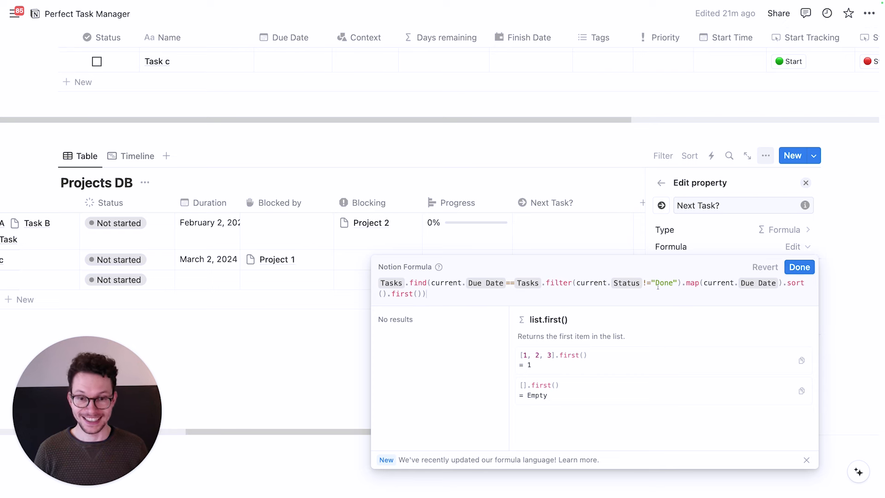
{"action": "left_click", "coordinate": [800, 267]}
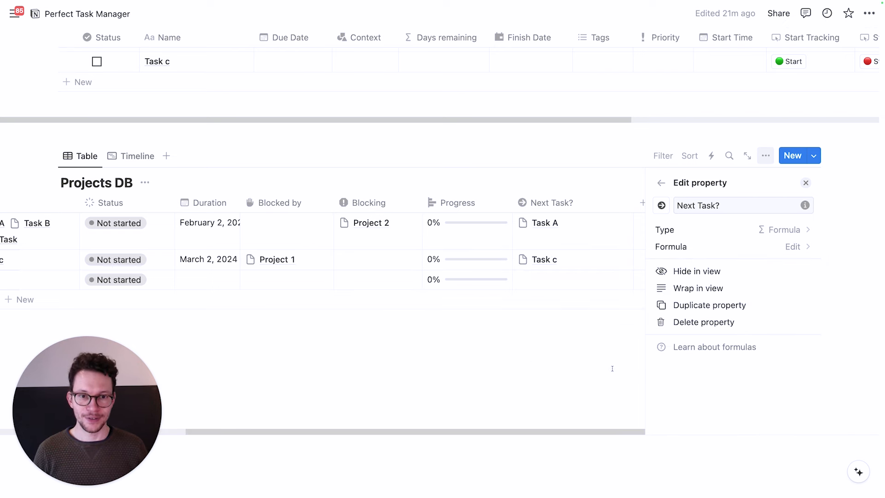
Close the property settings and mark Task A and Next Task as done in Tasks DB to test the Next Task? formula.
{"action": "key", "text": "Escape"}
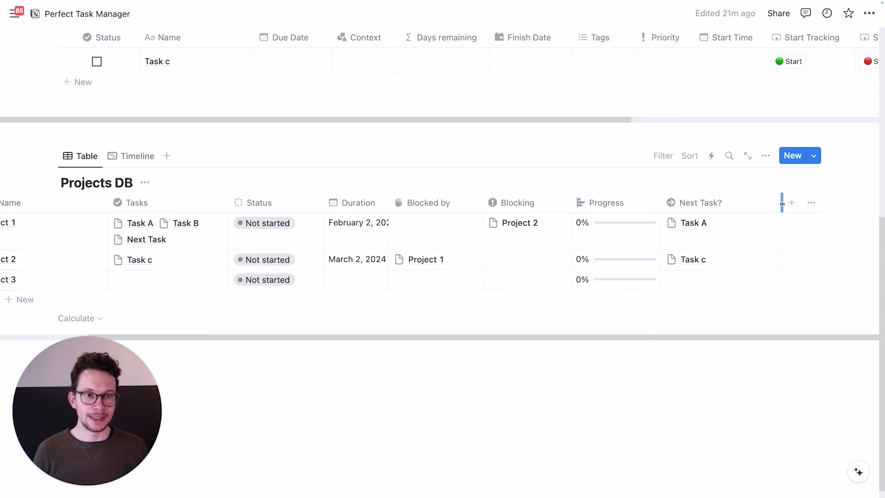
{"action": "scroll", "coordinate": [741, 214], "scroll_direction": "left", "scroll_amount": 3}
{"action": "scroll", "coordinate": [671, 229], "scroll_direction": "up", "scroll_amount": 3}
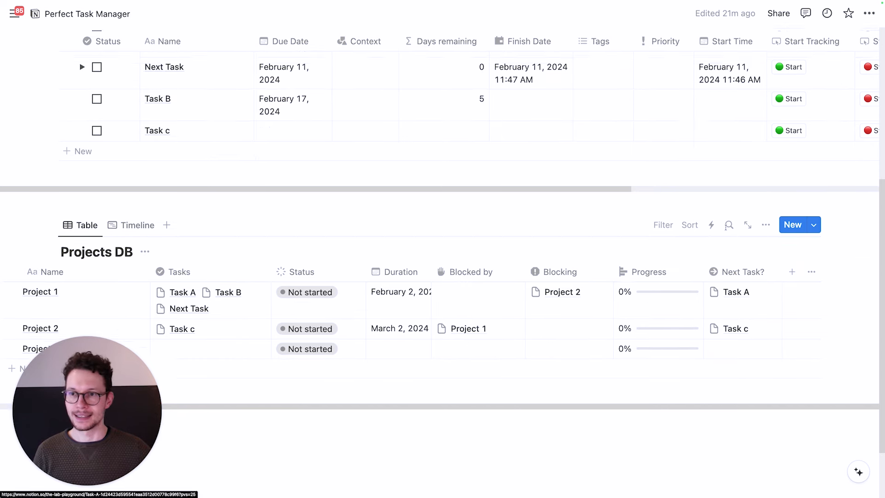
{"action": "scroll", "coordinate": [481, 171], "scroll_direction": "up", "scroll_amount": 1}
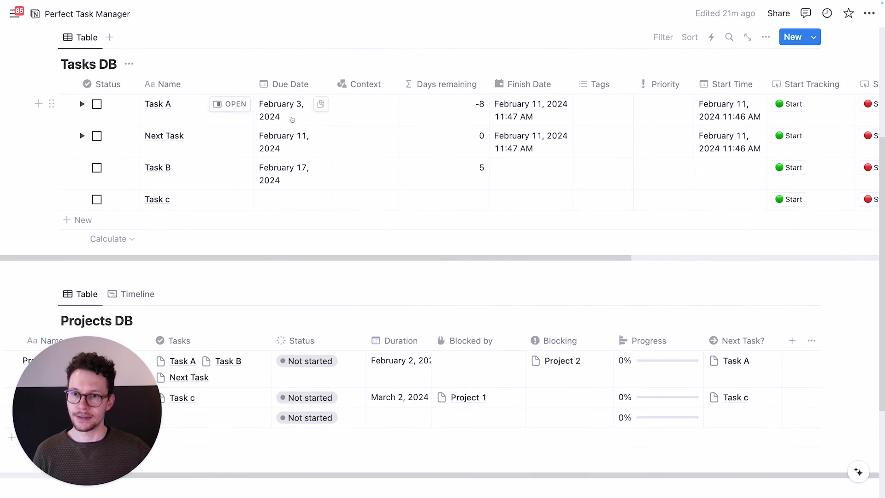
{"action": "scroll", "coordinate": [293, 184], "scroll_direction": "down", "scroll_amount": 2}
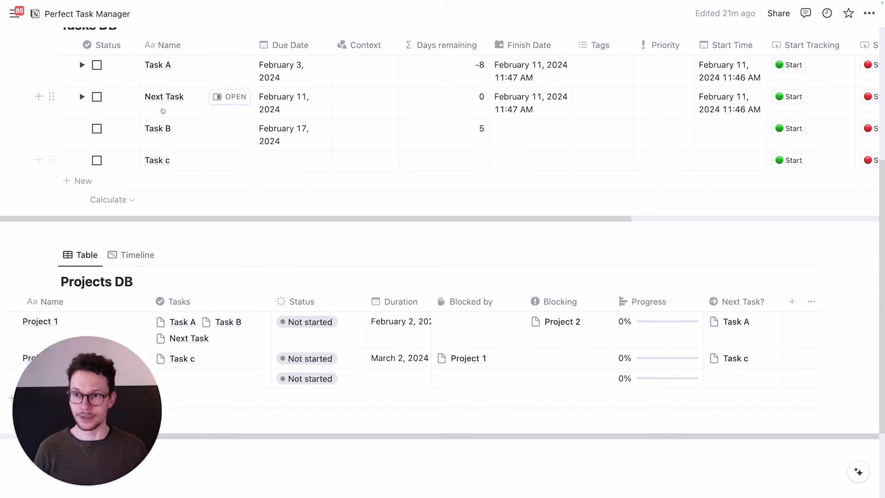
{"action": "left_click", "coordinate": [97, 65]}
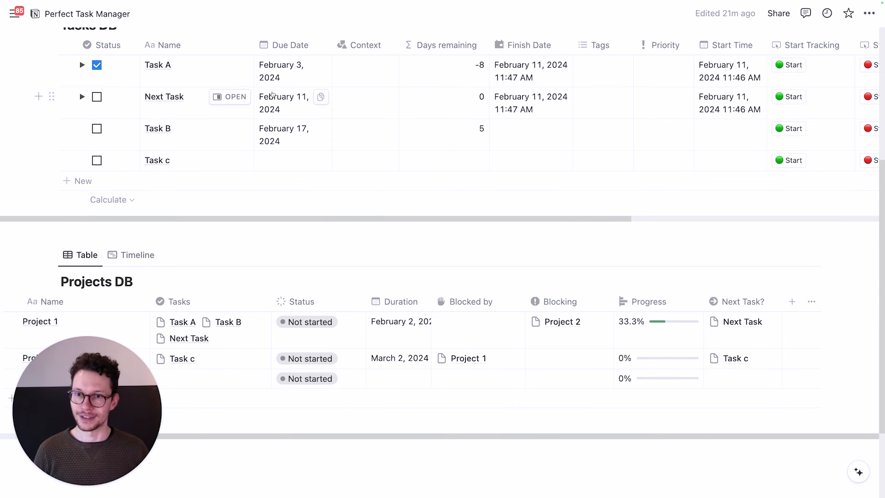
{"action": "left_click", "coordinate": [96, 97]}
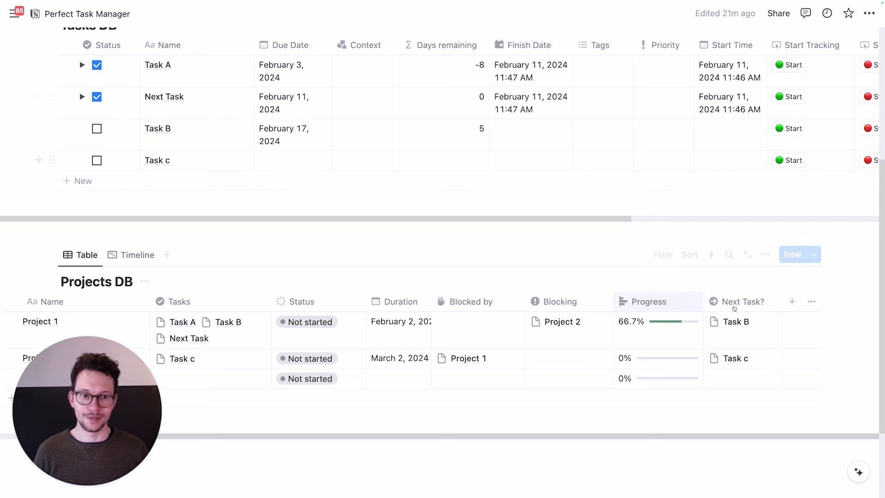
Review the Tasks DB and Projects DB tables, comparing task statuses with each project's progress and next task.
{"action": "scroll", "coordinate": [727, 333], "scroll_direction": "down", "scroll_amount": 1}
{"action": "scroll", "coordinate": [727, 334], "scroll_direction": "down", "scroll_amount": 3}
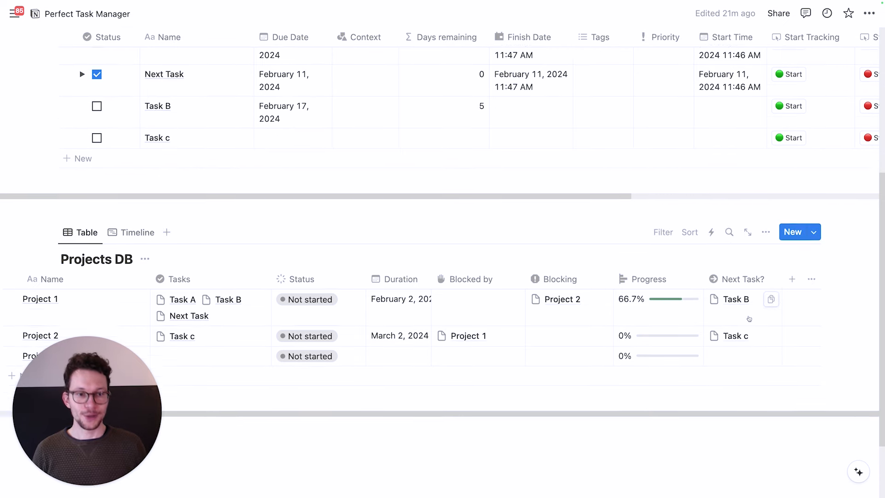
{"action": "scroll", "coordinate": [738, 323], "scroll_direction": "up", "scroll_amount": 4}
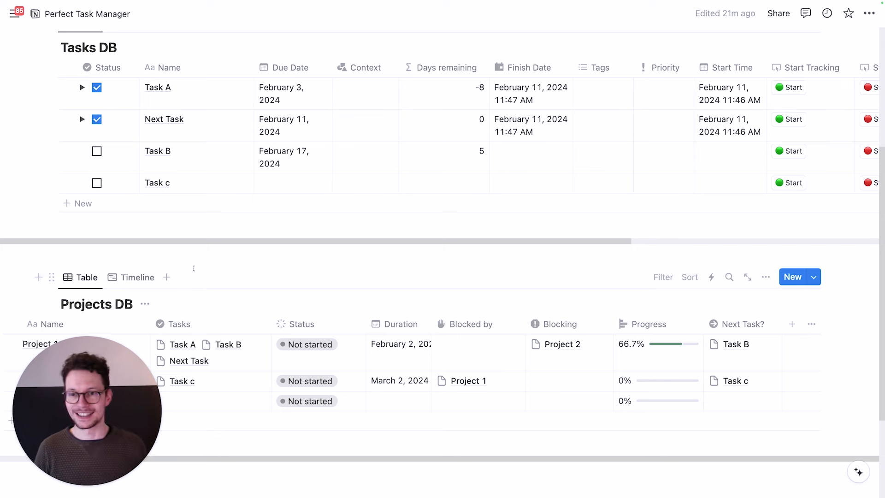
{"action": "scroll", "coordinate": [294, 312], "scroll_direction": "down", "scroll_amount": 2}
{"action": "scroll", "coordinate": [294, 312], "scroll_direction": "down", "scroll_amount": 4}
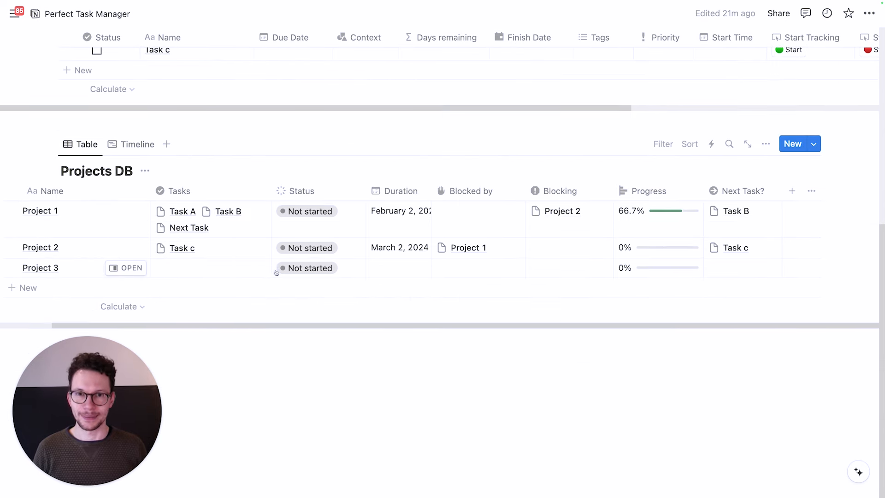
{"action": "scroll", "coordinate": [448, 181], "scroll_direction": "up", "scroll_amount": 8}
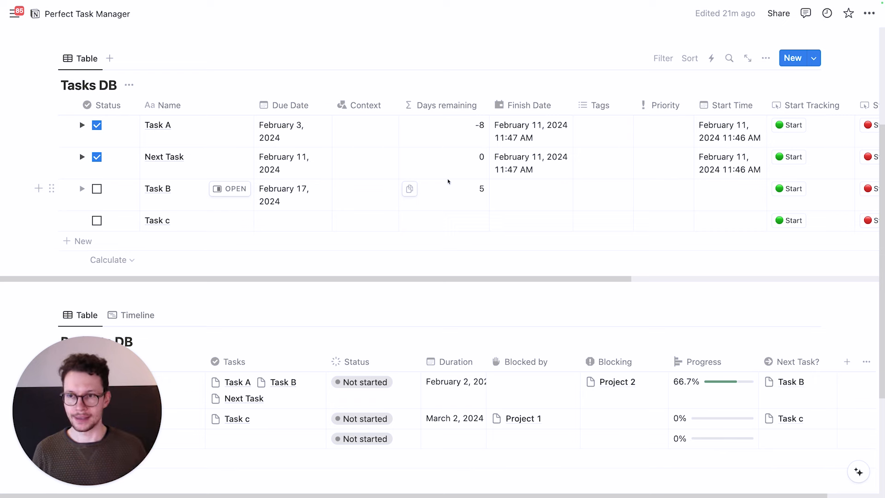
{"action": "scroll", "coordinate": [346, 150], "scroll_direction": "up", "scroll_amount": 1}
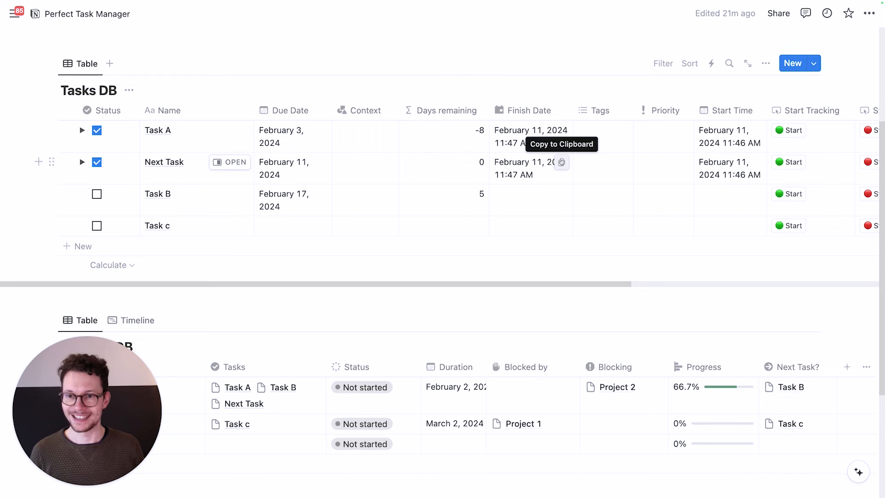
{"action": "scroll", "coordinate": [368, 190], "scroll_direction": "up", "scroll_amount": 3}
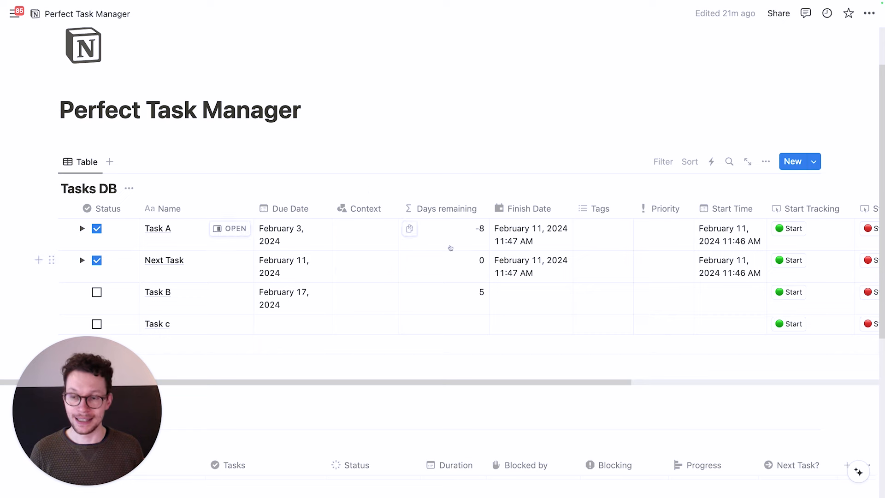
{"action": "scroll", "coordinate": [450, 247], "scroll_direction": "down", "scroll_amount": 2}
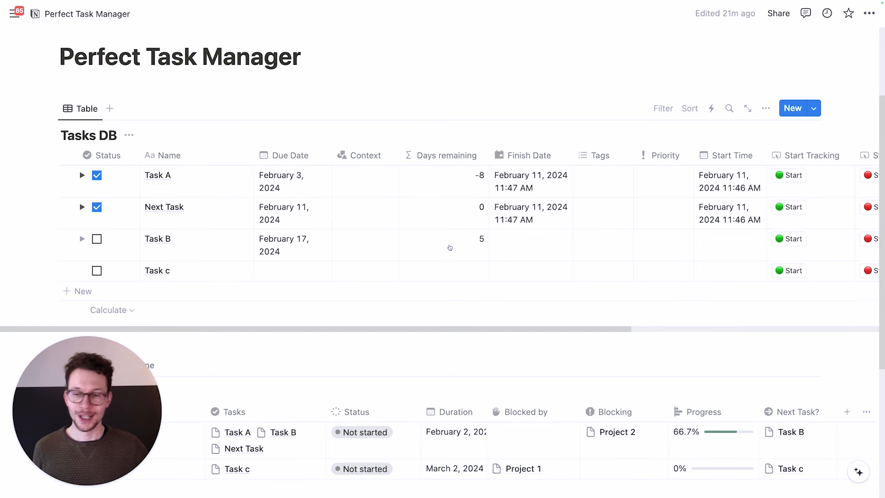
{"action": "scroll", "coordinate": [450, 248], "scroll_direction": "down", "scroll_amount": 3}
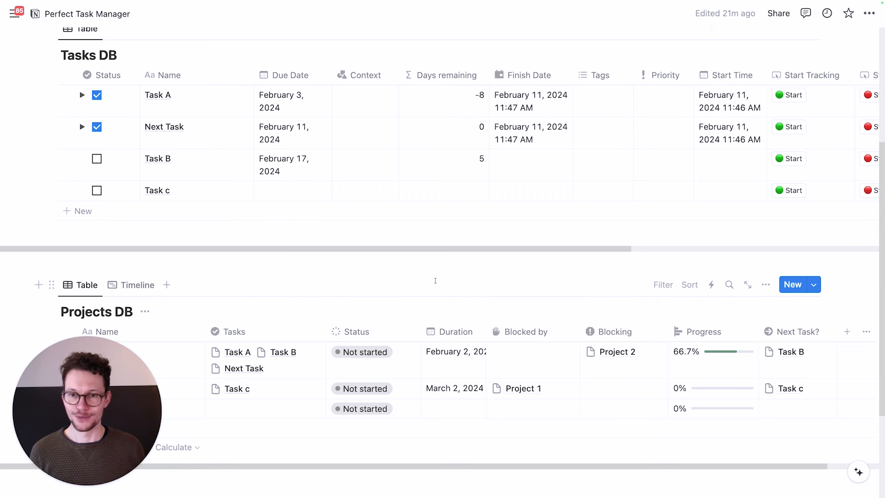
{"action": "scroll", "coordinate": [435, 281], "scroll_direction": "up", "scroll_amount": 1}
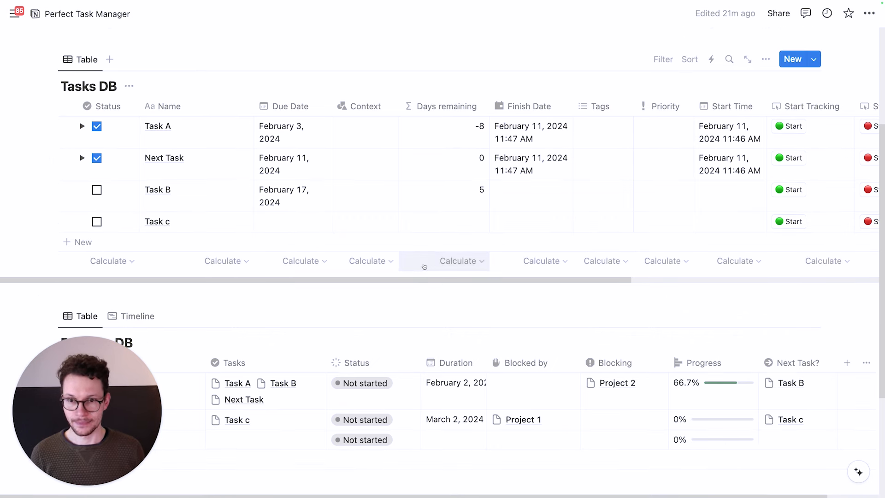
{"action": "scroll", "coordinate": [185, 147], "scroll_direction": "up", "scroll_amount": 1}
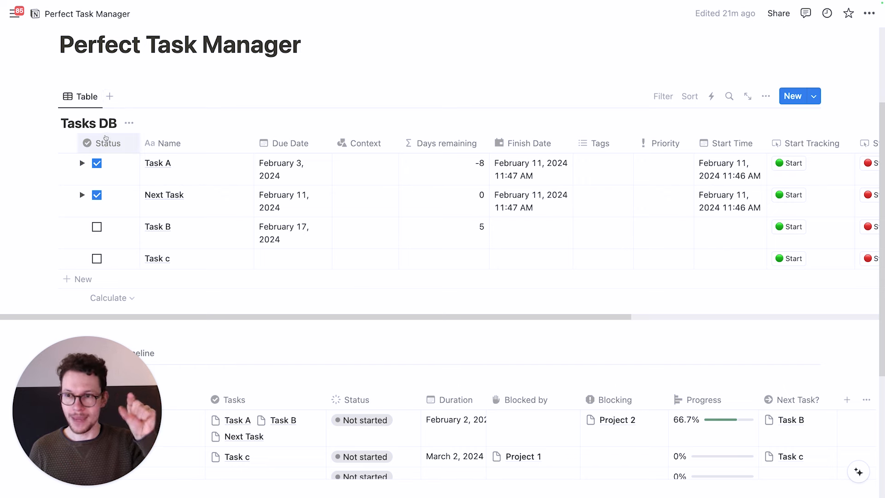
{"action": "scroll", "coordinate": [116, 123], "scroll_direction": "down", "scroll_amount": 1}
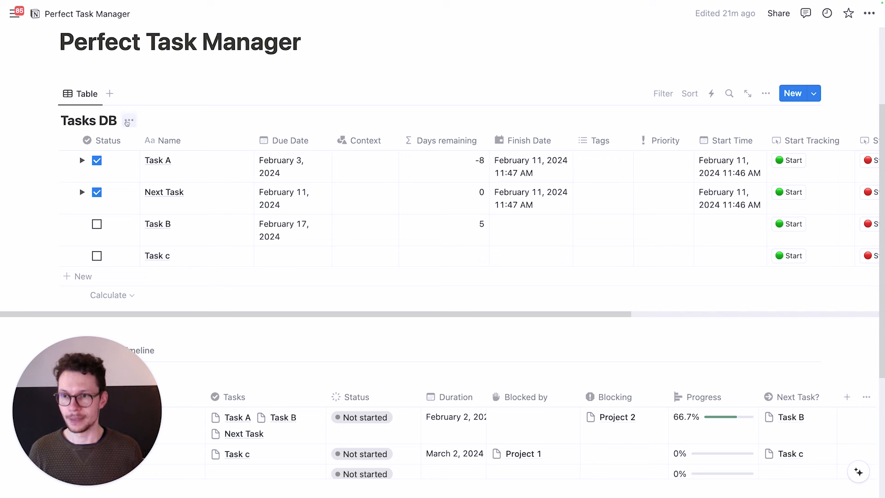
Add a table view named "Sample View" to Tasks DB and hide every property except Name.
{"action": "left_click", "coordinate": [110, 93]}
{"action": "type", "text": "Sample View"}
{"action": "key", "text": "Return"}
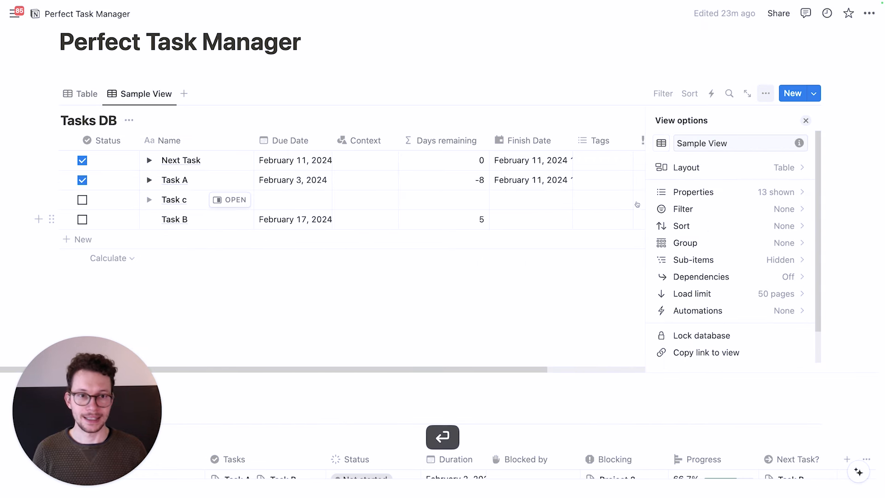
{"action": "left_click", "coordinate": [700, 191]}
{"action": "left_click", "coordinate": [789, 168]}
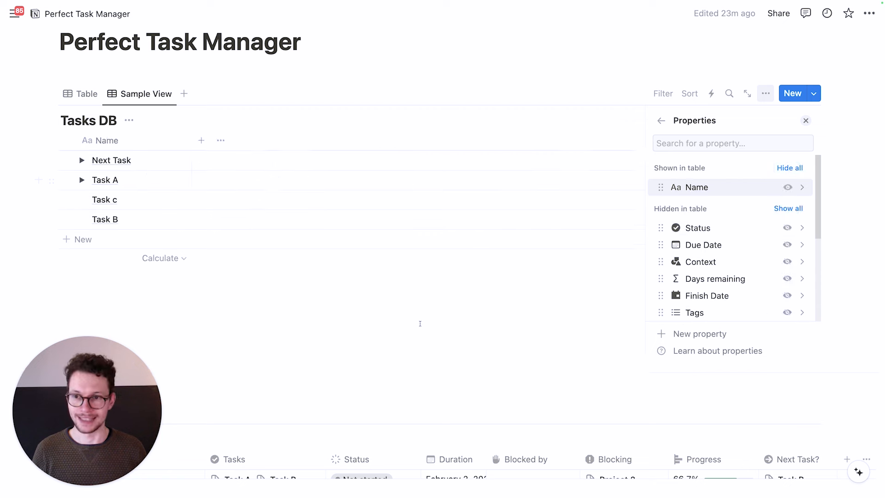
{"action": "left_click", "coordinate": [360, 336]}
Insert several empty lines on the page below the Projects DB table.
{"action": "left_click", "coordinate": [335, 359]}
{"action": "key", "text": "Return"}
{"action": "key", "text": "Return"}
{"action": "key", "text": "Return"}
{"action": "key", "text": "Return"}
{"action": "key", "text": "Return"}
{"action": "key", "text": "Return"}
{"action": "key", "text": "Return"}
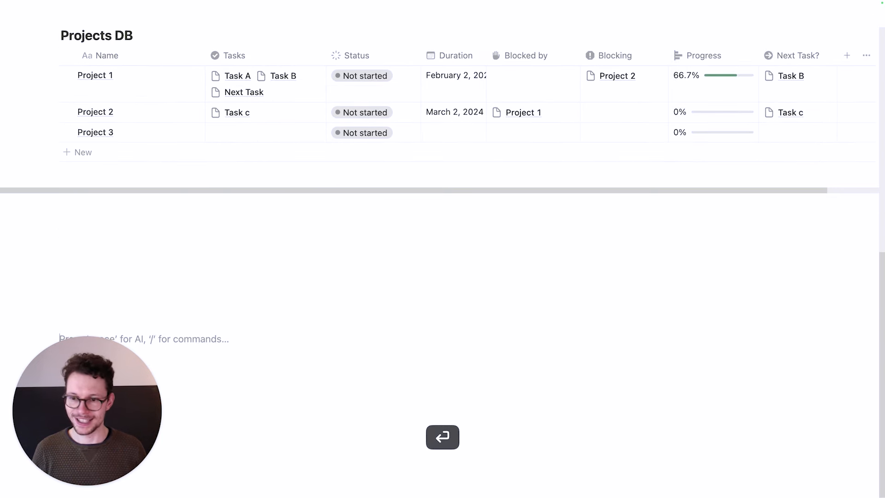
Insert a linked view of Tasks DB below Projects DB by copying Sample View, and remove that linked block again.
{"action": "left_click", "coordinate": [175, 290]}
{"action": "type", "text": "/create"}
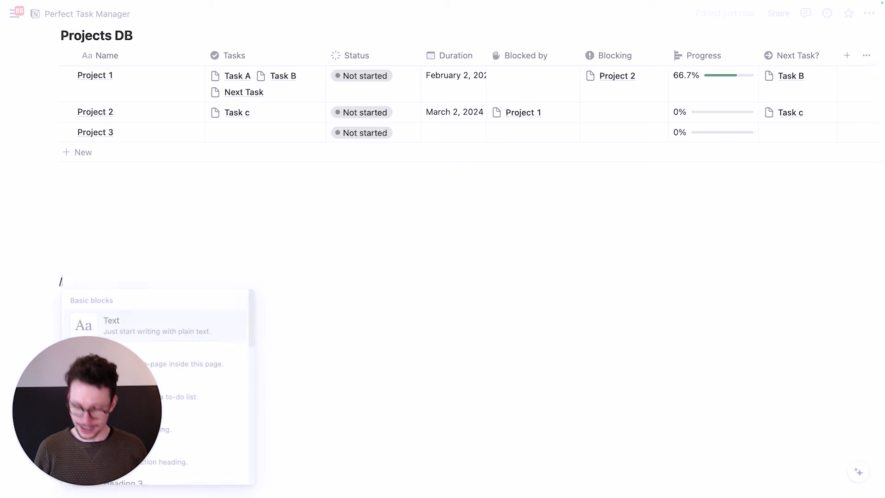
{"action": "key", "text": "Return"}
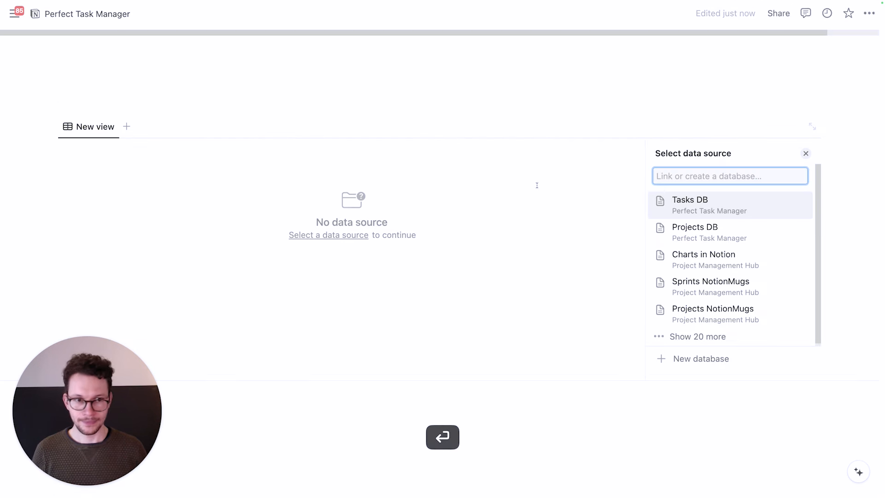
{"action": "left_click", "coordinate": [707, 210]}
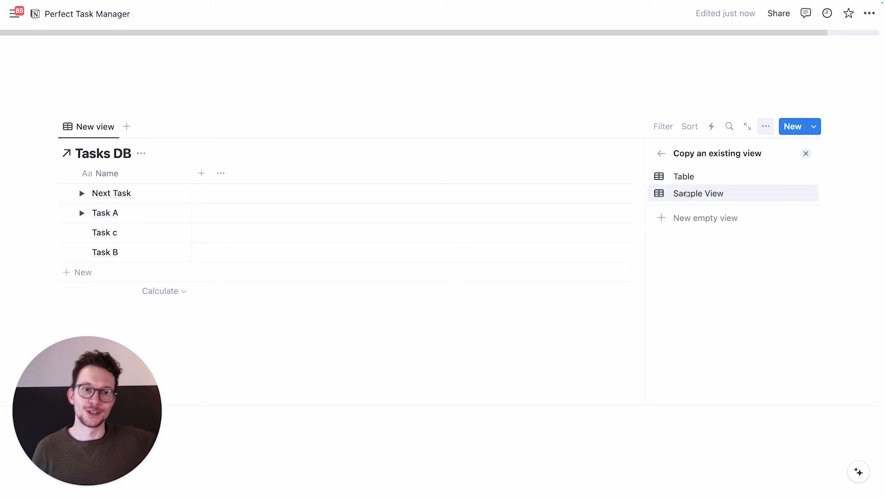
{"action": "key", "text": "Return"}
{"action": "left_click", "coordinate": [52, 126]}
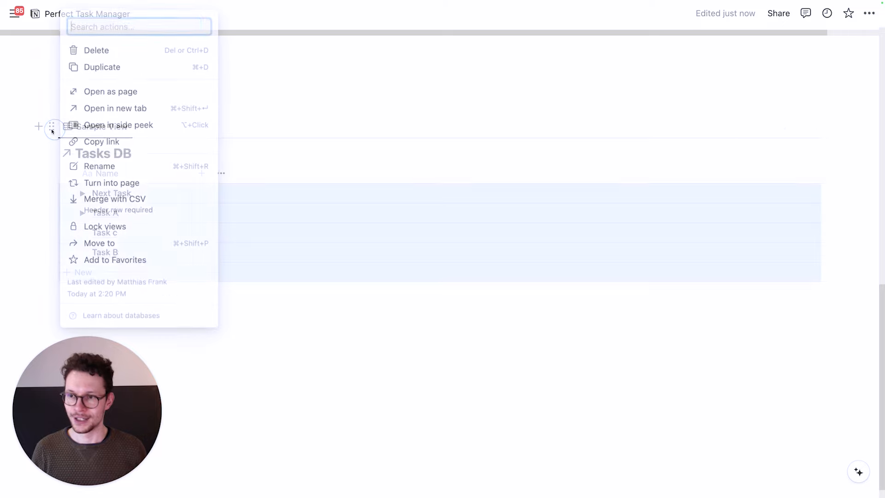
{"action": "key", "text": "Escape"}
Rename the Sample View of Tasks DB to "Today" and give it a calendar icon.
{"action": "scroll", "coordinate": [263, 253], "scroll_direction": "up", "scroll_amount": 5}
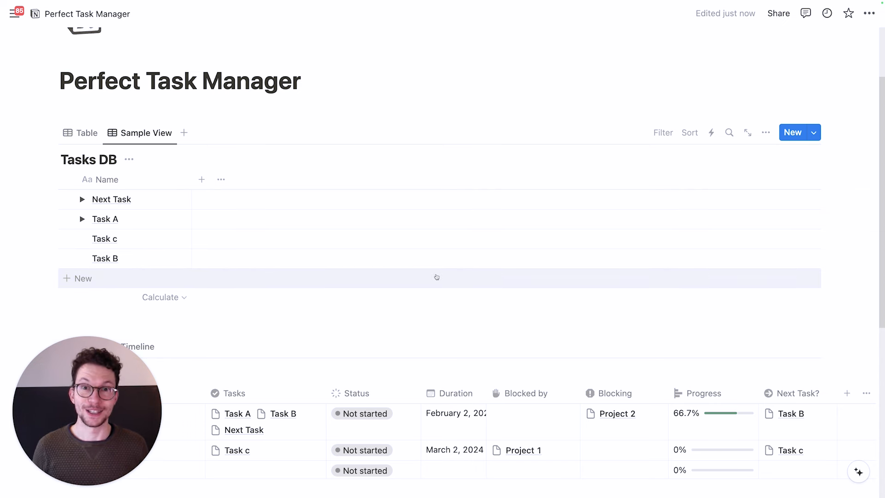
{"action": "left_click", "coordinate": [142, 134]}
{"action": "left_click", "coordinate": [147, 157]}
{"action": "key", "text": "super+a"}
{"action": "type", "text": "To"}
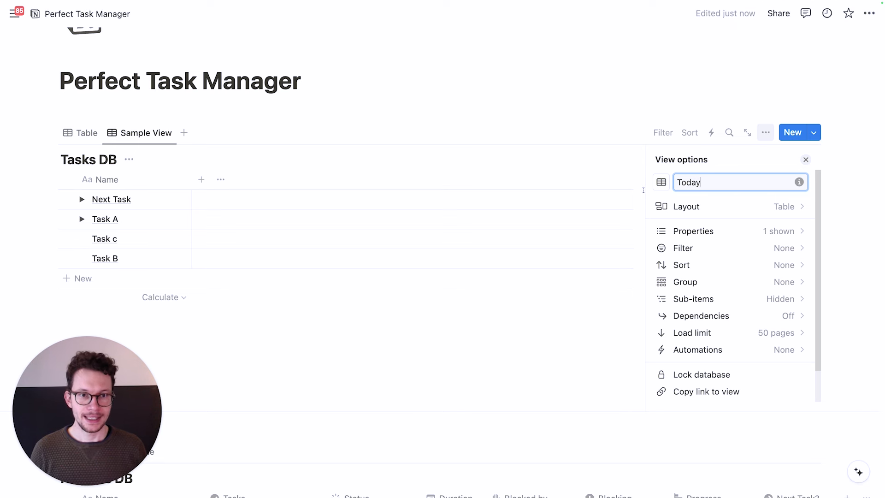
{"action": "left_click", "coordinate": [662, 183]}
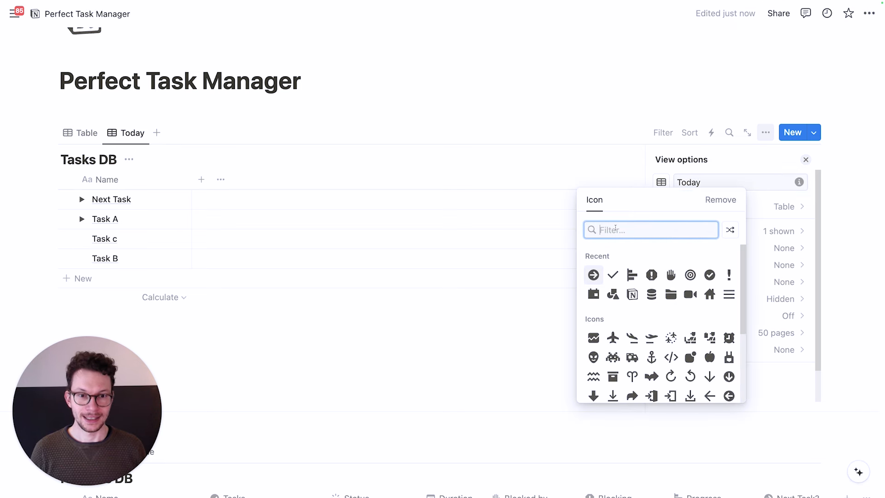
{"action": "type", "text": "cale"}
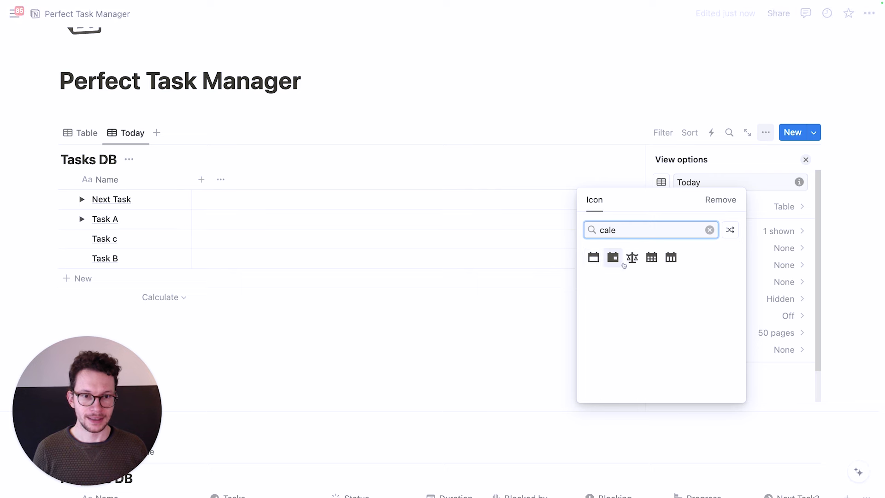
{"action": "left_click", "coordinate": [615, 258]}
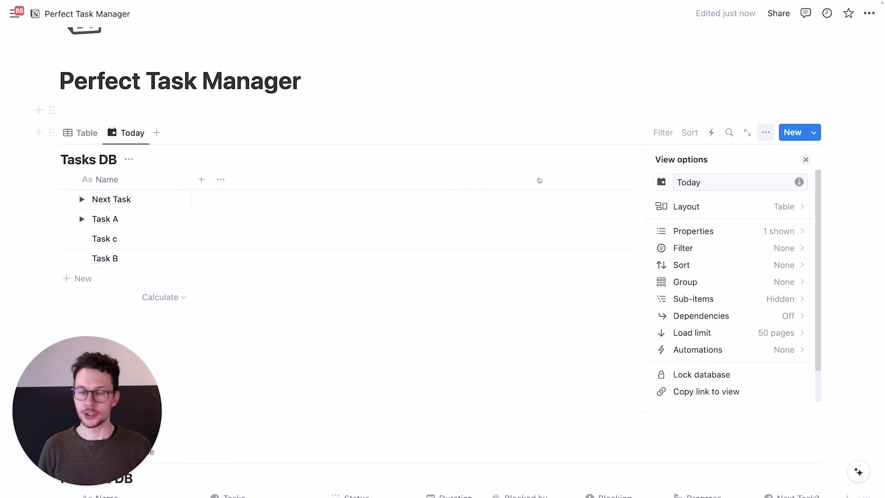
Show the Status property in the Today view, narrow its column to checkbox width and place it before Name.
{"action": "left_click", "coordinate": [730, 232]}
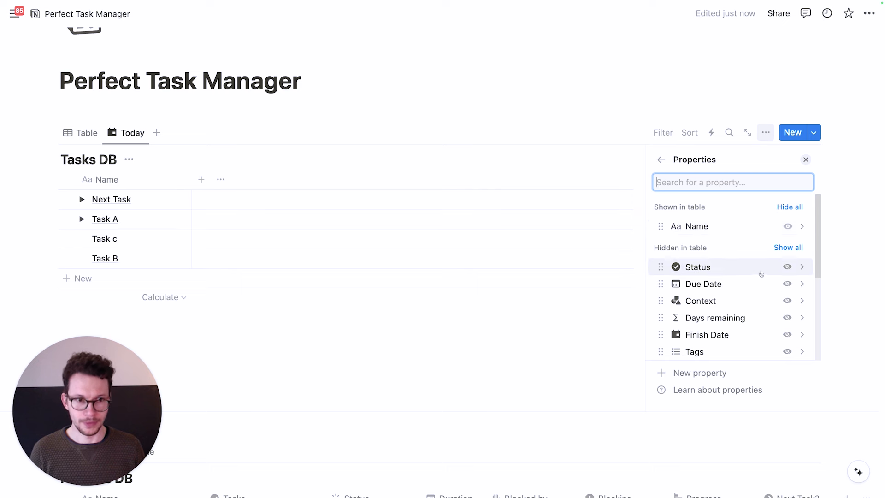
{"action": "left_click", "coordinate": [788, 267]}
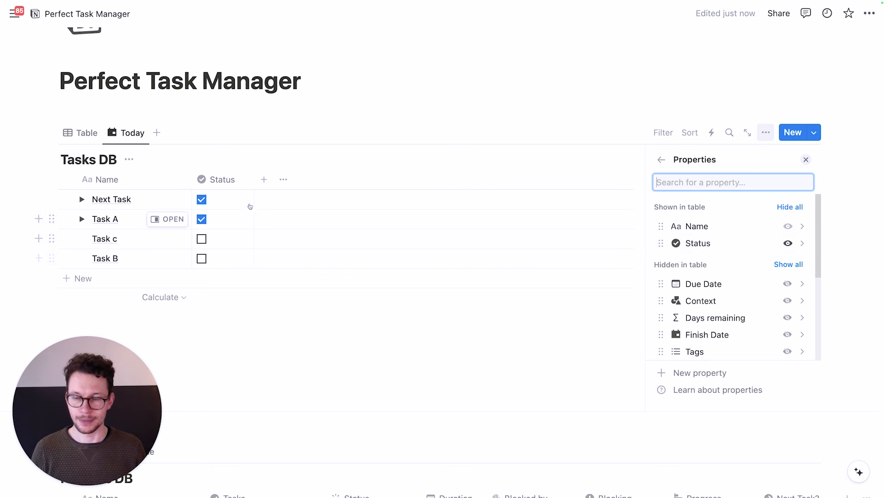
{"action": "left_click_drag", "start_coordinate": [249, 184], "coordinate": [200, 178]}
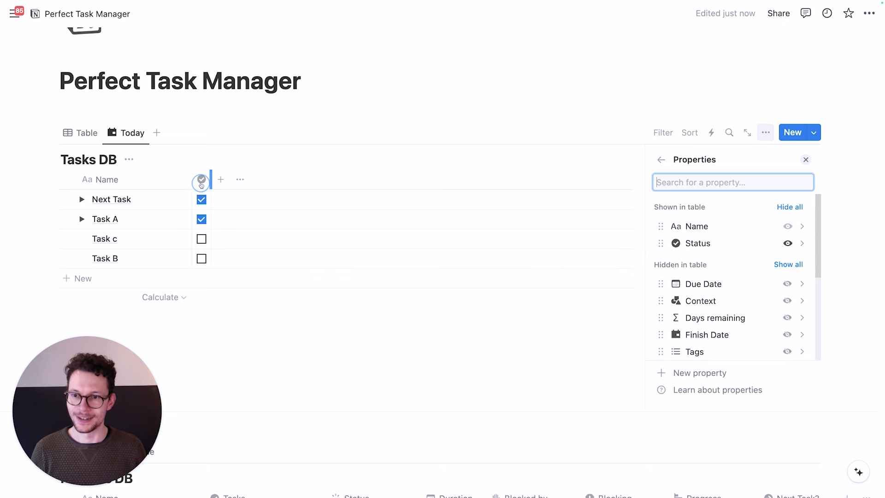
{"action": "mouse_move", "coordinate": [1, 193]}
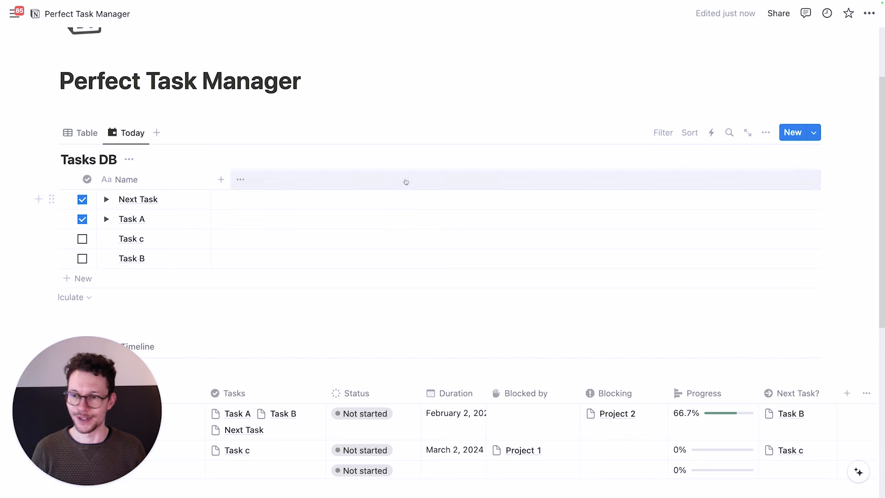
Show the Due Date, Priority and Project properties in the Today view.
{"action": "left_click", "coordinate": [761, 135]}
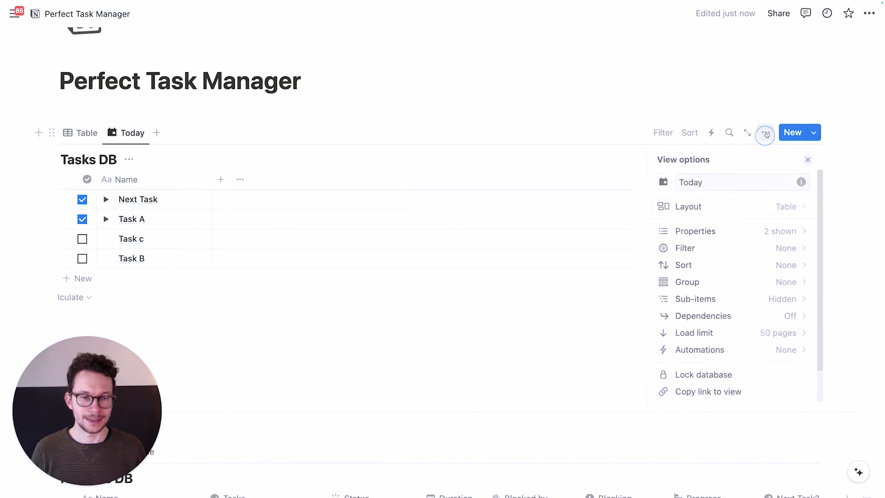
{"action": "left_click", "coordinate": [697, 231]}
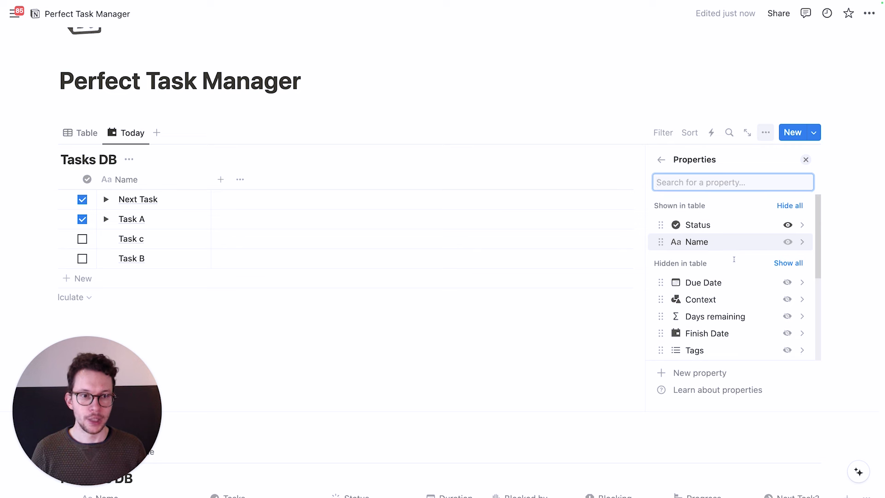
{"action": "left_click", "coordinate": [788, 283]}
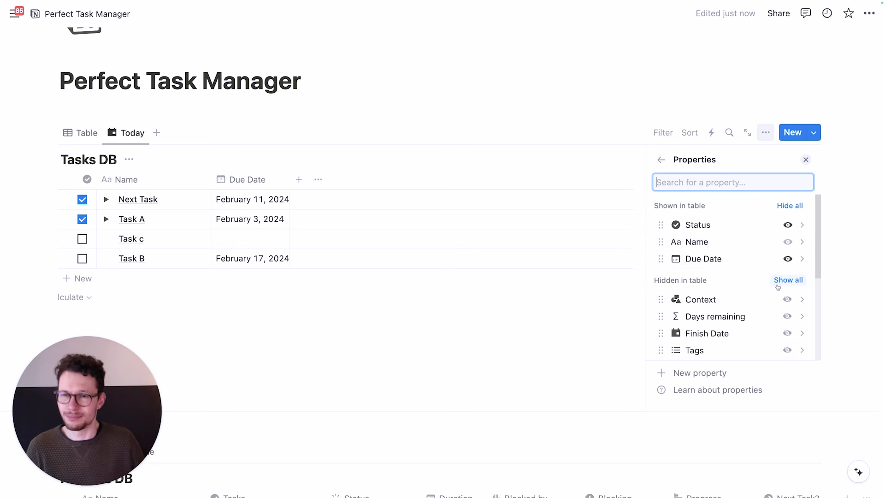
{"action": "scroll", "coordinate": [779, 294], "scroll_direction": "down", "scroll_amount": 1}
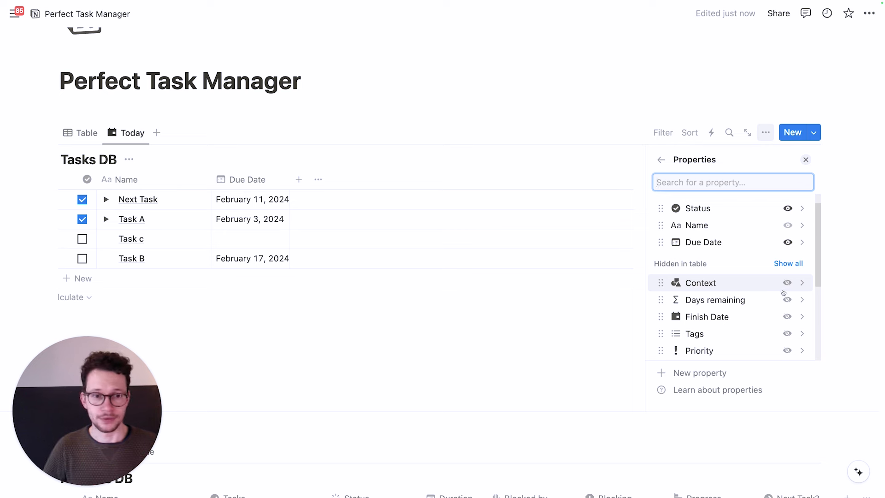
{"action": "scroll", "coordinate": [757, 295], "scroll_direction": "down", "scroll_amount": 2}
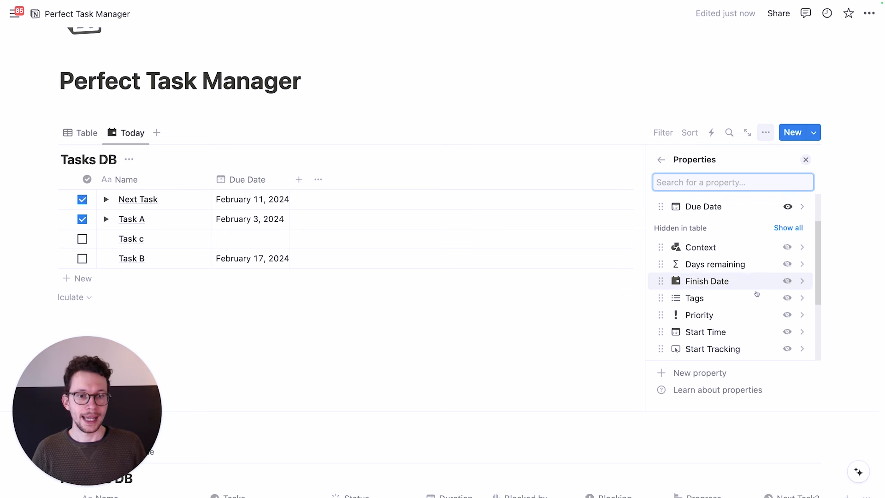
{"action": "scroll", "coordinate": [758, 294], "scroll_direction": "down", "scroll_amount": 1}
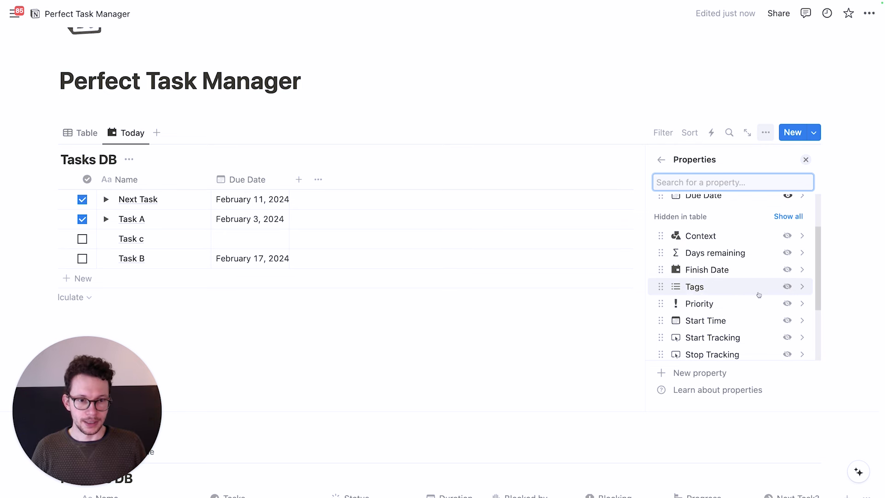
{"action": "left_click", "coordinate": [787, 304]}
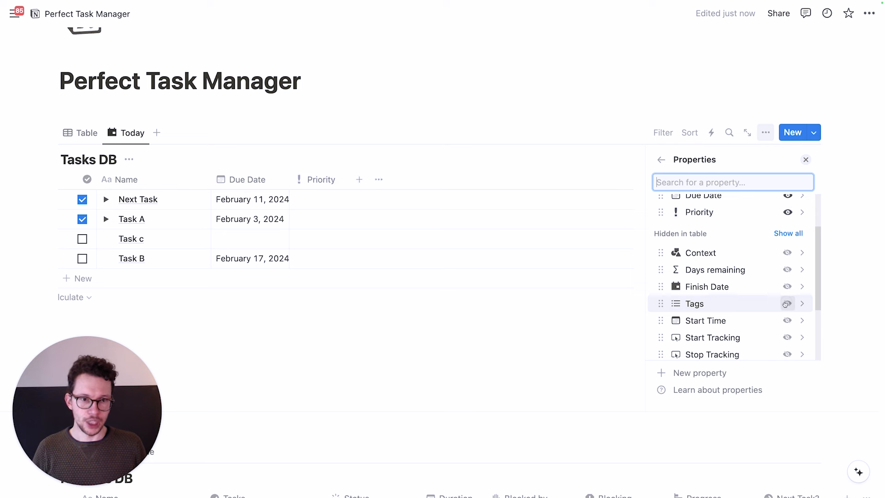
{"action": "scroll", "coordinate": [735, 304], "scroll_direction": "down", "scroll_amount": 2}
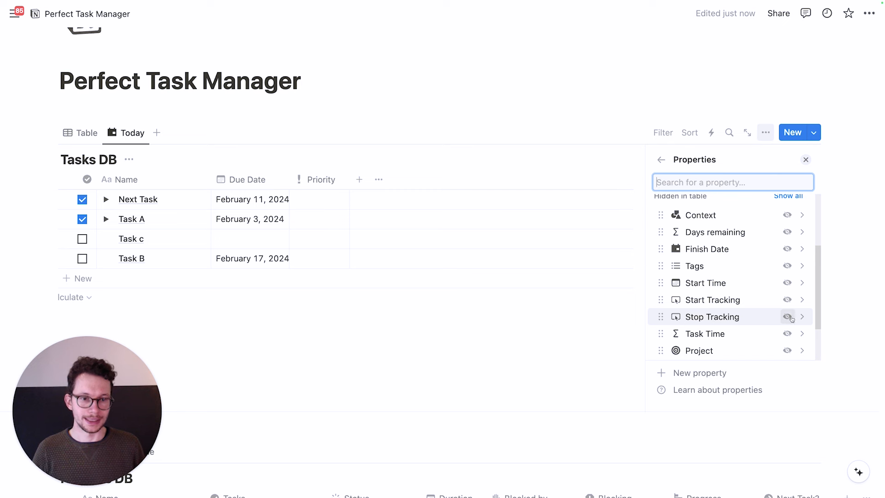
{"action": "scroll", "coordinate": [783, 315], "scroll_direction": "down", "scroll_amount": 3}
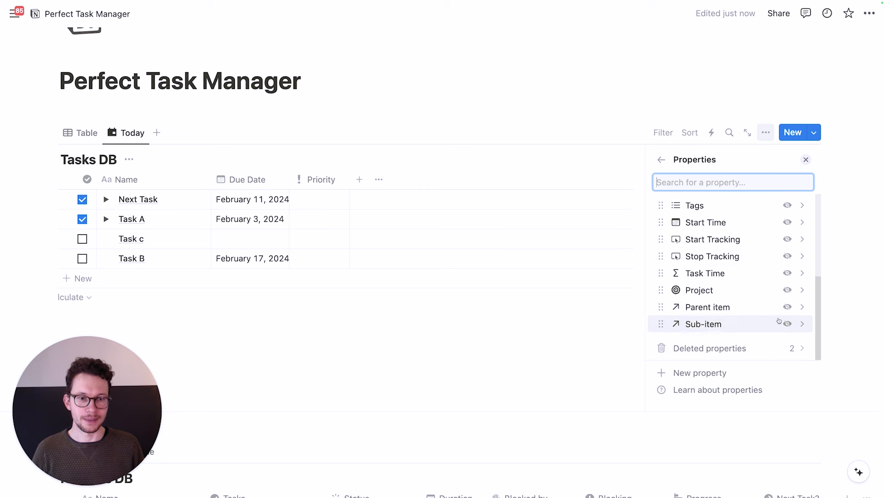
{"action": "left_click", "coordinate": [787, 291]}
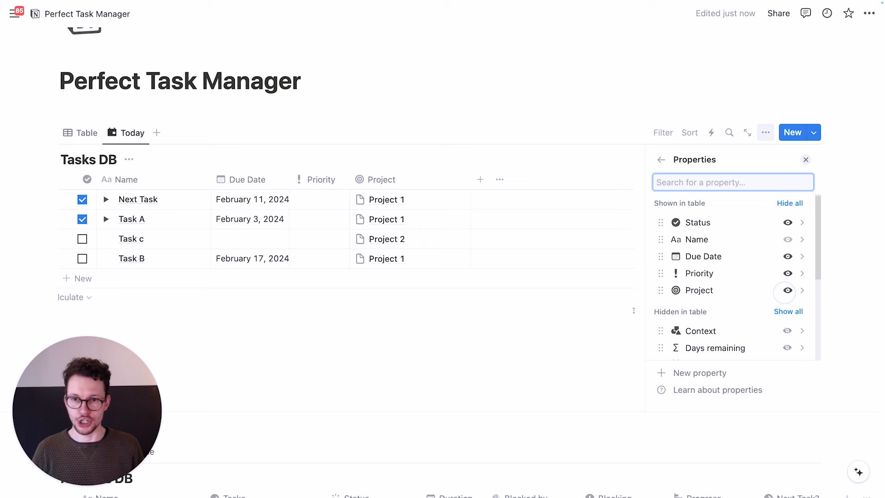
{"action": "left_click", "coordinate": [377, 330]}
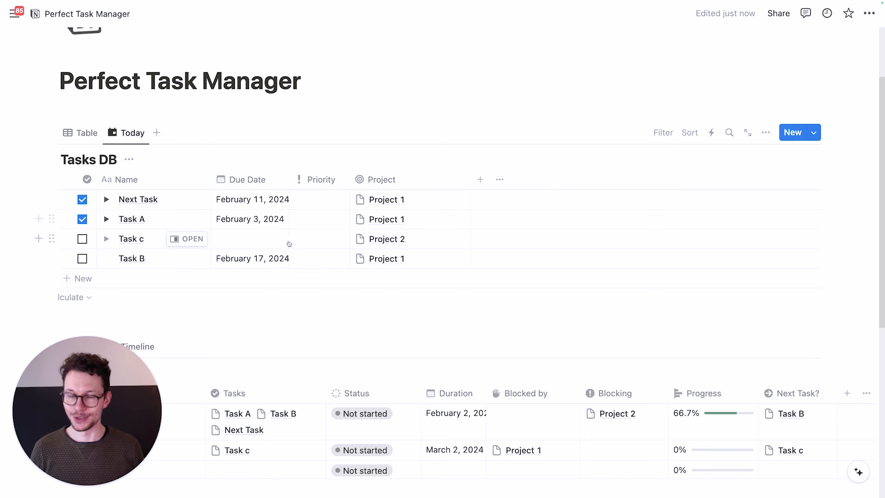
Set Priority to High for Next Task and Task A, Low for Task c, and Medium for Task B.
{"action": "left_click", "coordinate": [663, 132]}
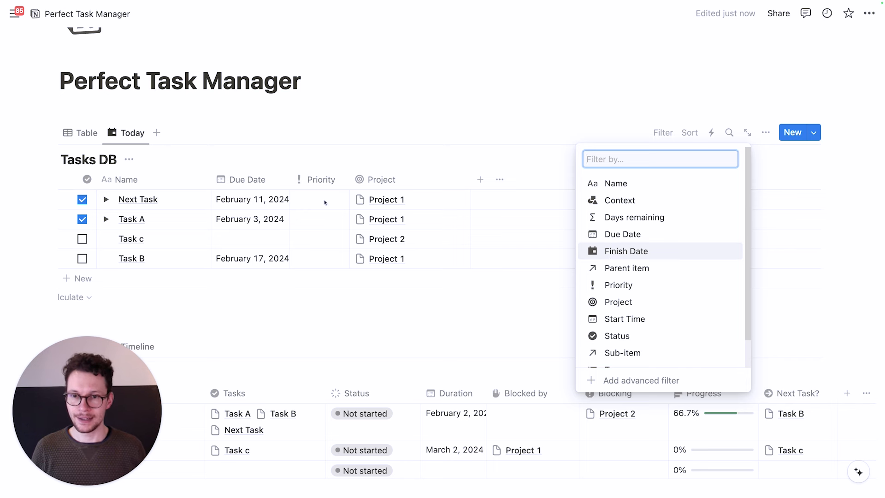
{"action": "left_click", "coordinate": [345, 332]}
{"action": "left_click", "coordinate": [320, 200]}
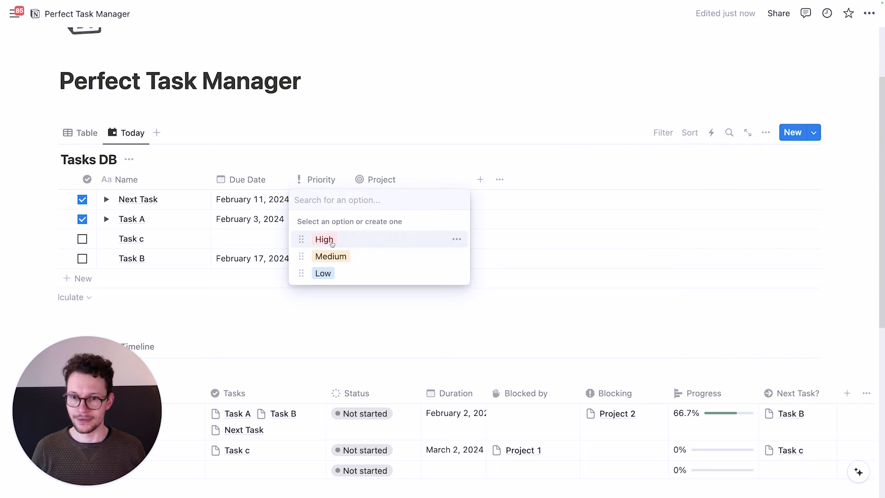
{"action": "left_click", "coordinate": [325, 237]}
{"action": "left_click_drag", "start_coordinate": [349, 209], "coordinate": [339, 228]}
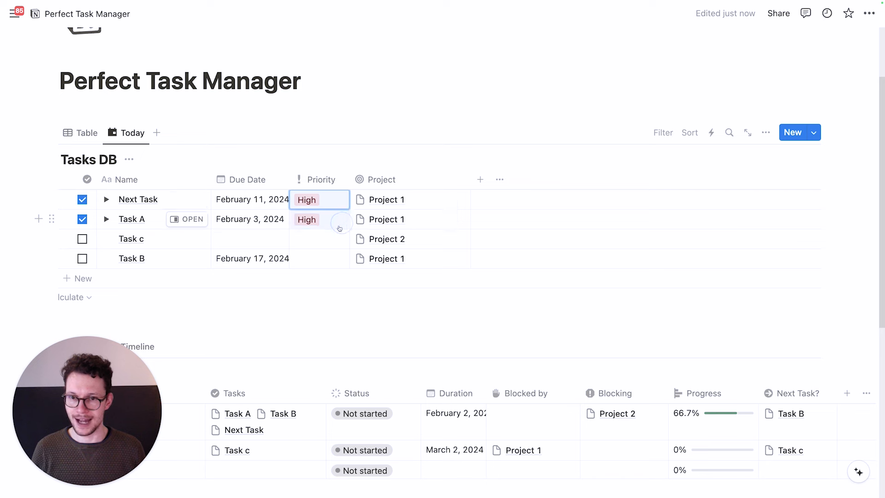
{"action": "left_click", "coordinate": [323, 239]}
{"action": "left_click", "coordinate": [343, 307]}
{"action": "left_click", "coordinate": [326, 258]}
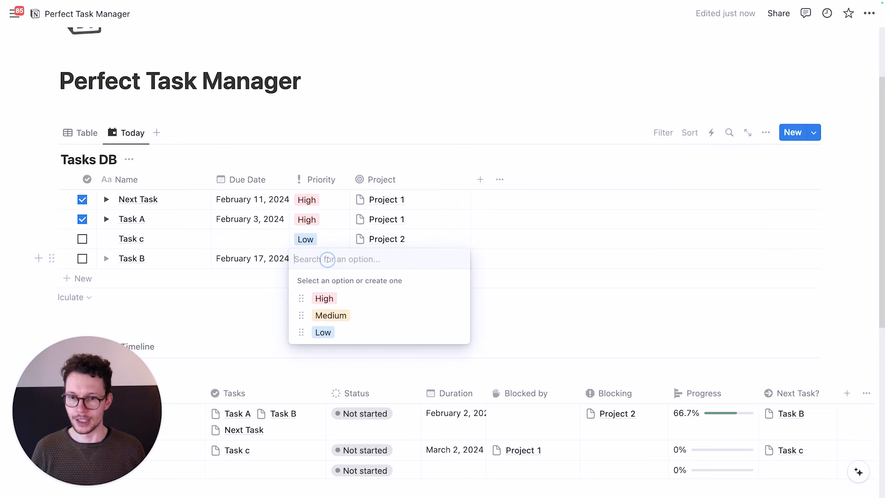
{"action": "left_click", "coordinate": [338, 312]}
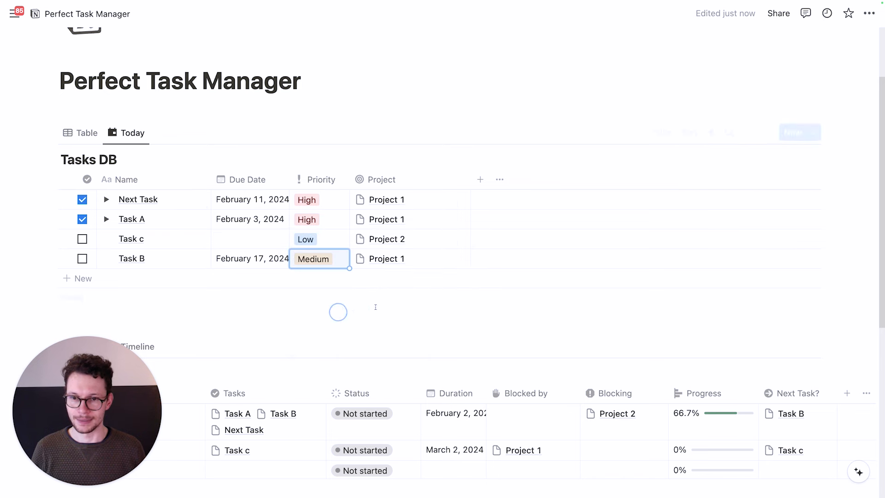
Add a Priority filter to the Today view and limit it to Medium.
{"action": "left_click", "coordinate": [663, 133]}
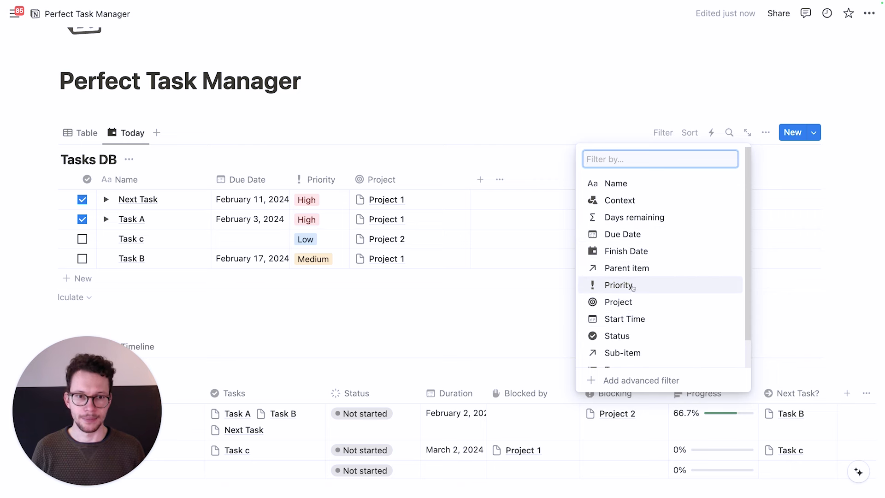
{"action": "left_click", "coordinate": [635, 286]}
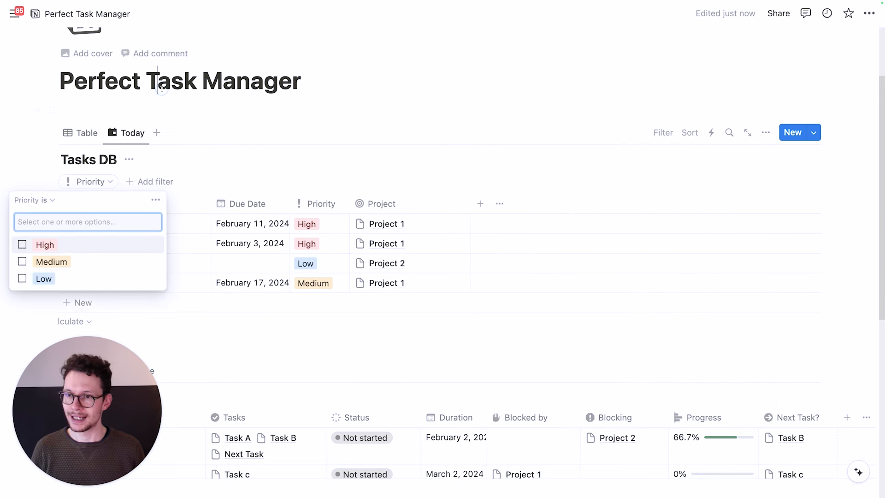
{"action": "left_click", "coordinate": [144, 100]}
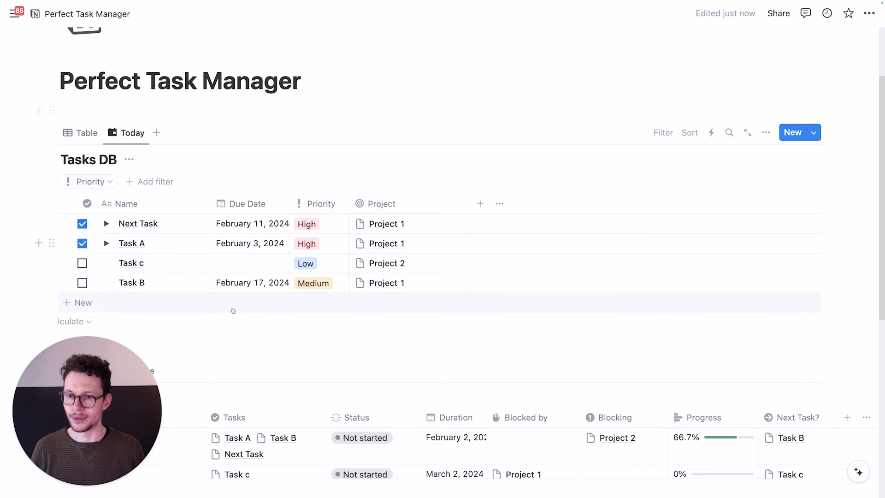
{"action": "scroll", "coordinate": [92, 192], "scroll_direction": "down", "scroll_amount": 2}
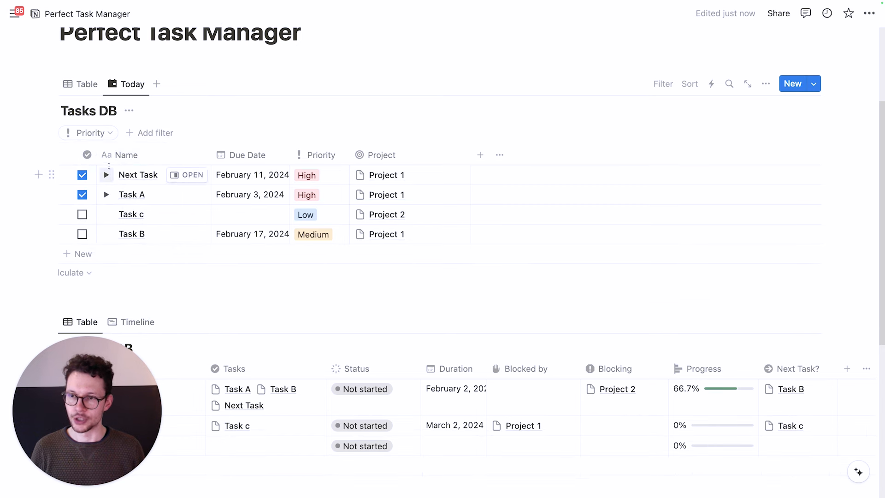
{"action": "left_click", "coordinate": [109, 134]}
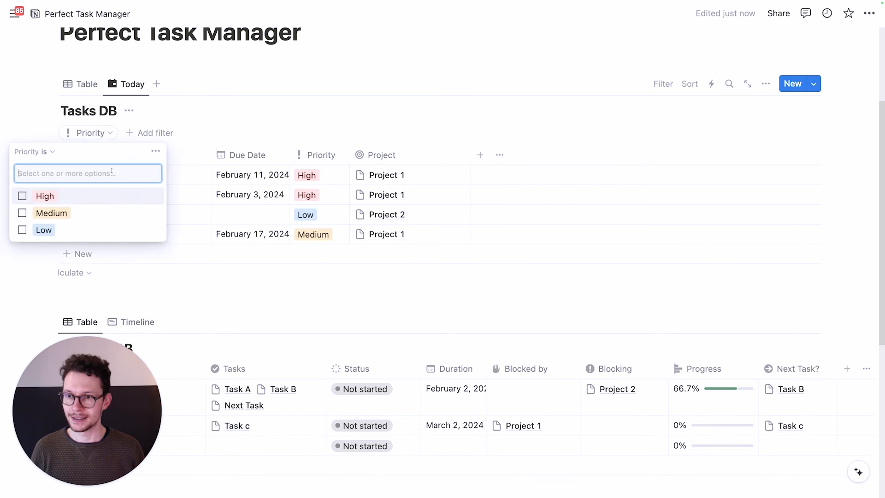
{"action": "left_click", "coordinate": [22, 213]}
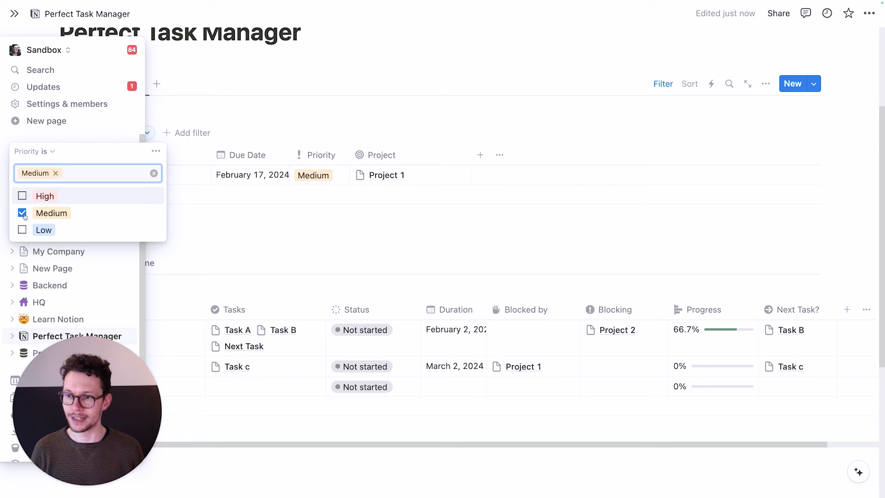
Clear the selected options of the Priority filter and delete that filter from the Today view.
{"action": "left_click", "coordinate": [22, 213]}
{"action": "left_click", "coordinate": [22, 197]}
{"action": "left_click", "coordinate": [22, 196]}
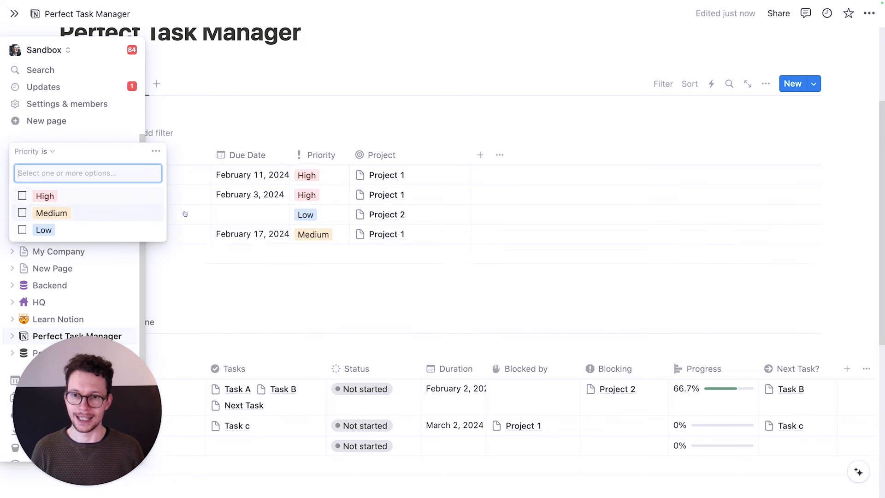
{"action": "left_click", "coordinate": [307, 297]}
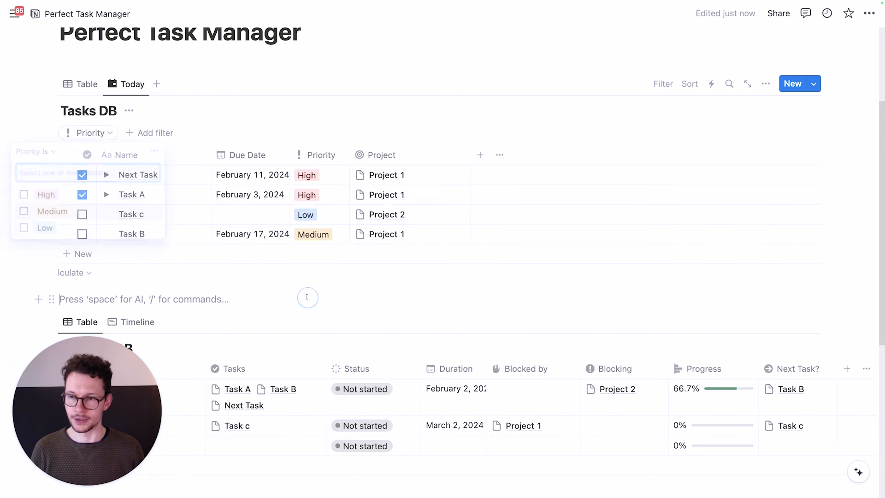
{"action": "left_click", "coordinate": [111, 134]}
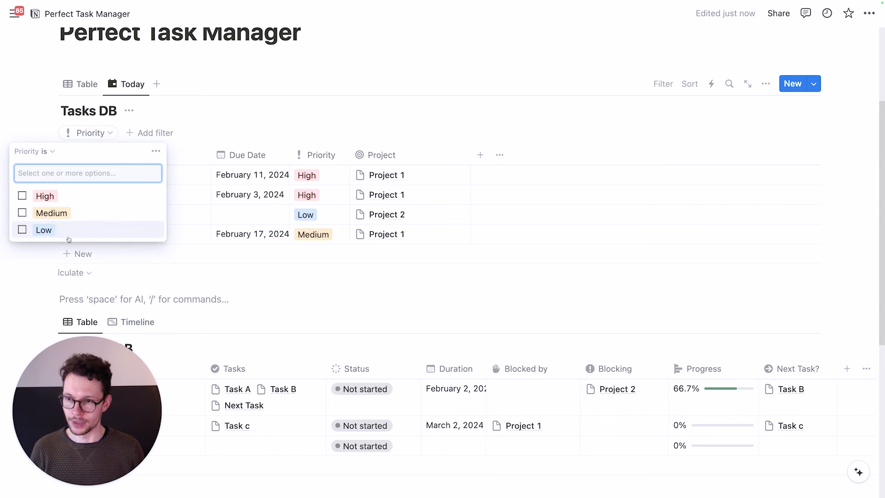
{"action": "left_click", "coordinate": [156, 154]}
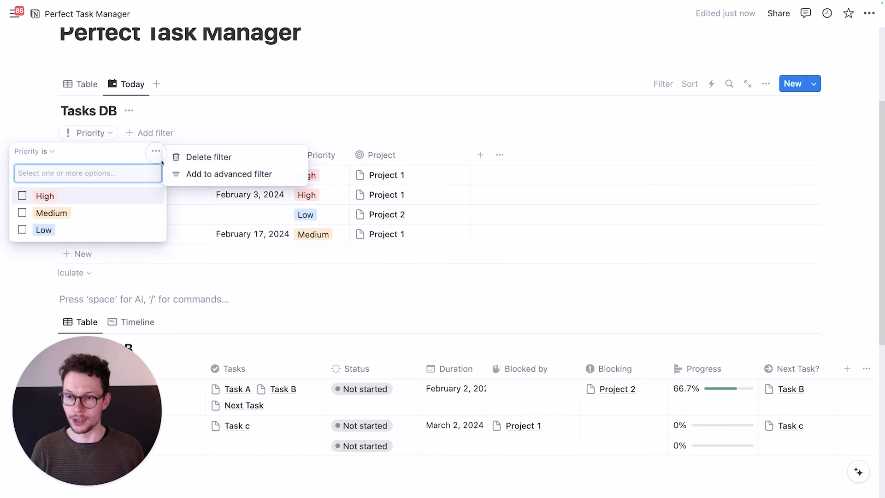
{"action": "left_click", "coordinate": [198, 154]}
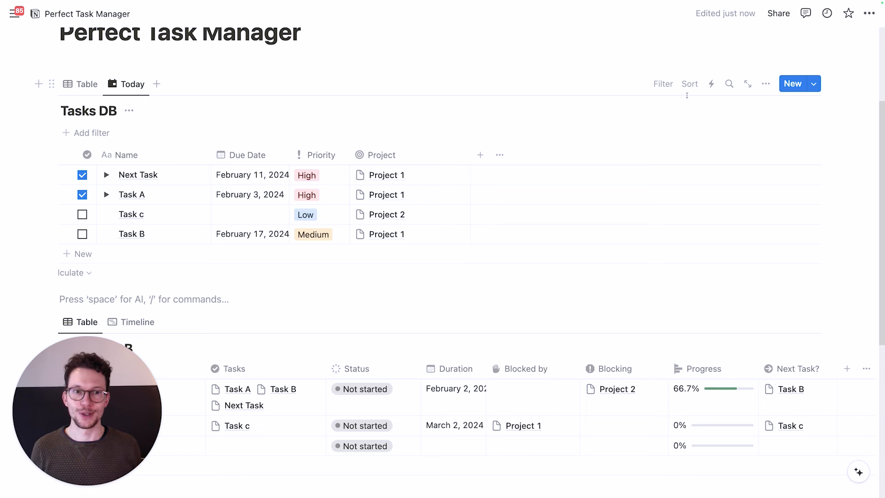
Add an advanced filter to the Today view with a rule on the Due Date property.
{"action": "left_click", "coordinate": [663, 84]}
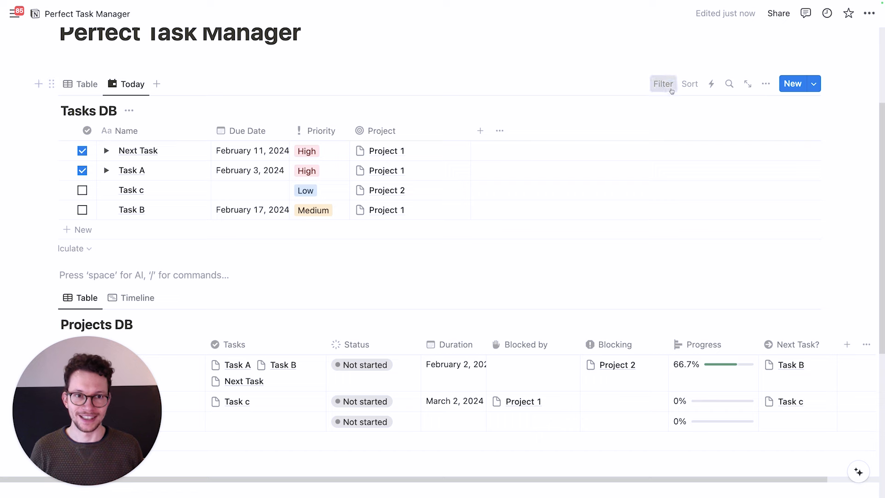
{"action": "left_click", "coordinate": [664, 84]}
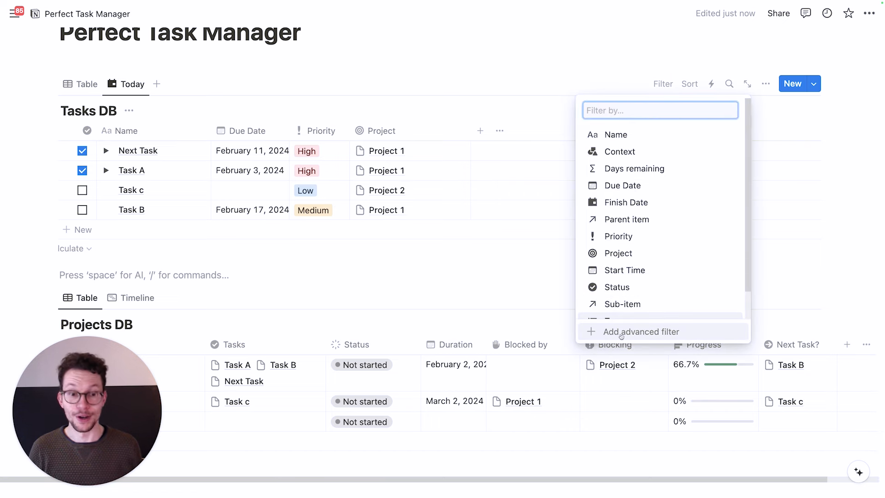
{"action": "left_click", "coordinate": [642, 332]}
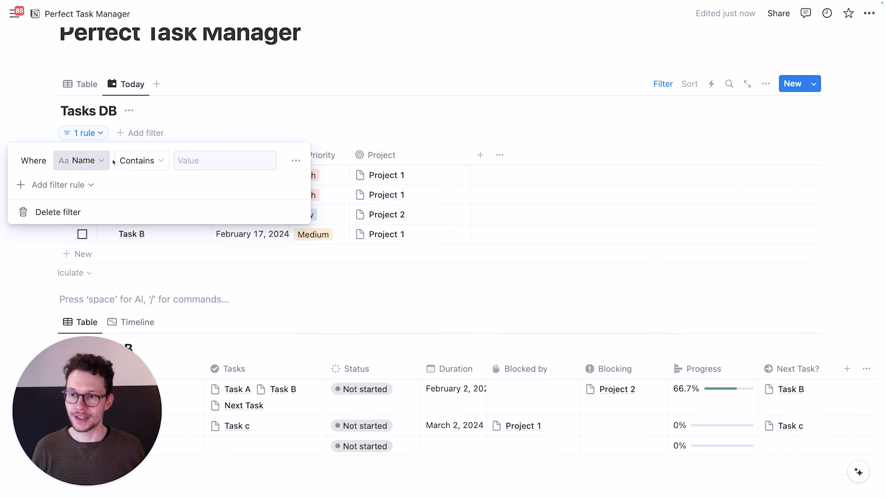
{"action": "left_click", "coordinate": [86, 166]}
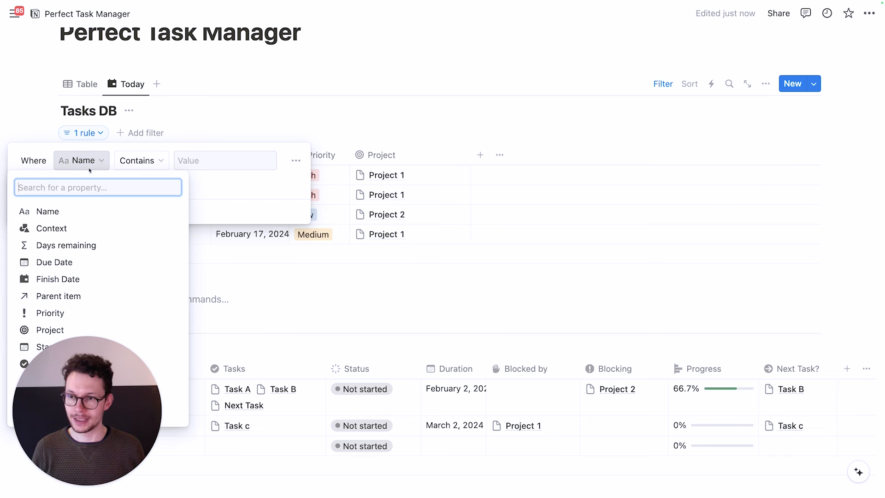
{"action": "left_click", "coordinate": [135, 156]}
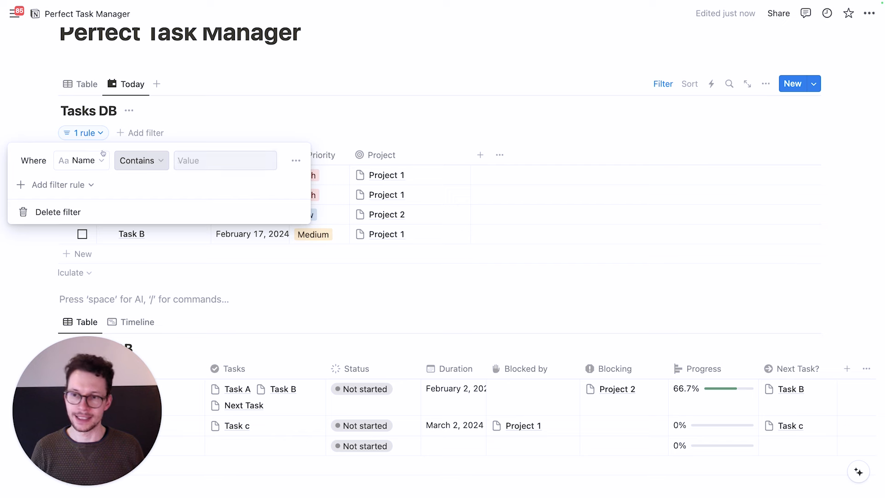
{"action": "left_click", "coordinate": [79, 157]}
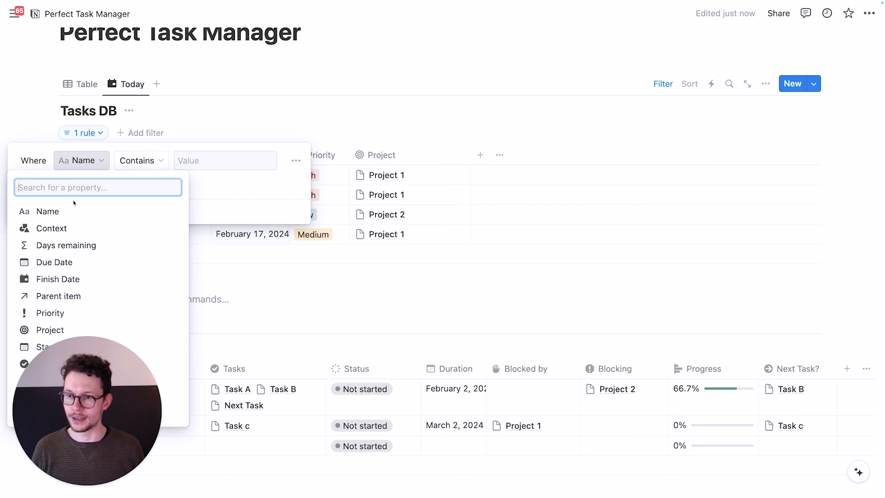
{"action": "left_click", "coordinate": [55, 262]}
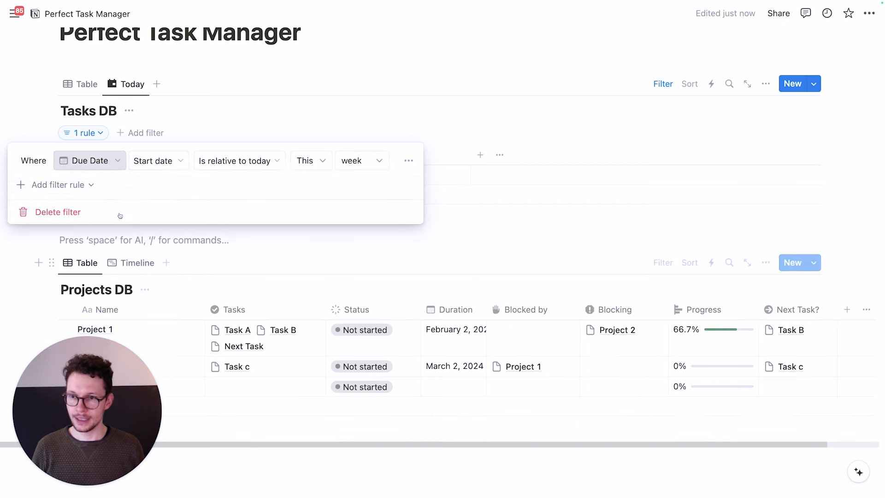
Set the Due Date rule's condition so that the start date is today.
{"action": "left_click", "coordinate": [171, 161]}
{"action": "left_click", "coordinate": [238, 158]}
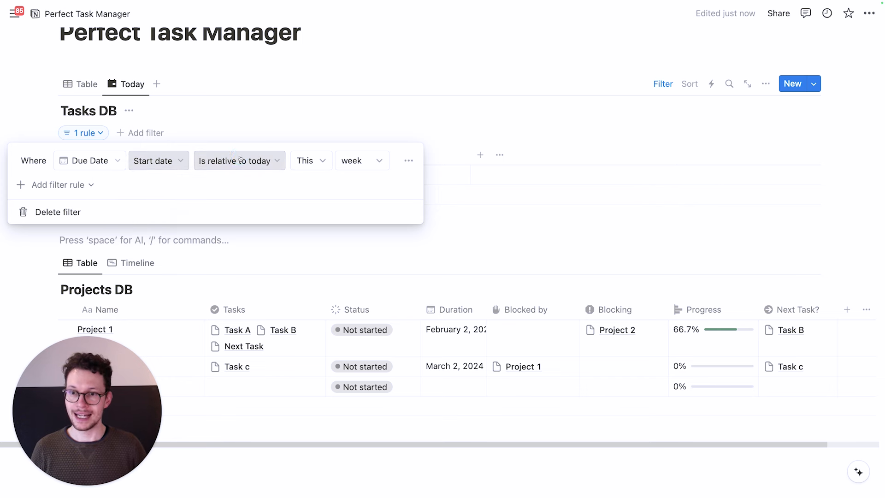
{"action": "left_click", "coordinate": [237, 161]}
{"action": "left_click", "coordinate": [224, 187]}
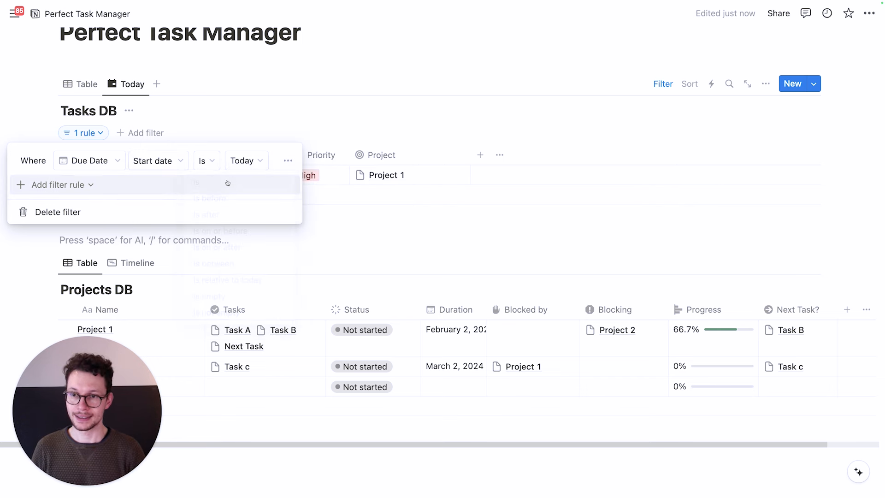
{"action": "left_click", "coordinate": [365, 230]}
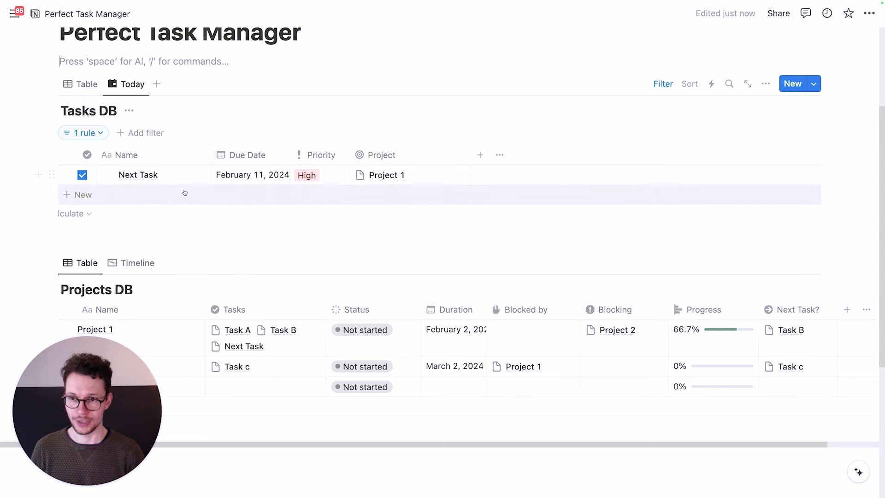
Widen the Due Date column and narrow the Name column in the Today view.
{"action": "left_click_drag", "start_coordinate": [289, 153], "coordinate": [309, 153]}
{"action": "left_click_drag", "start_coordinate": [211, 155], "coordinate": [199, 155]}
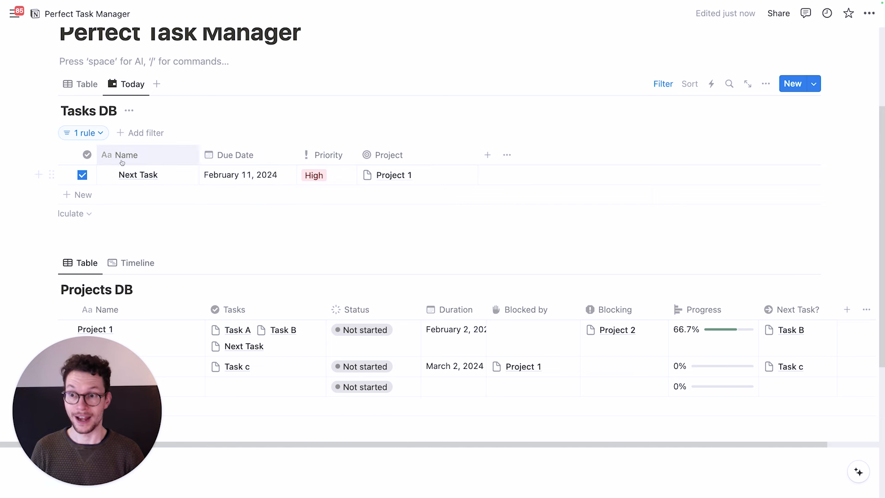
Change the Today view's Due Date rule to "Is on or before" today.
{"action": "left_click", "coordinate": [99, 133]}
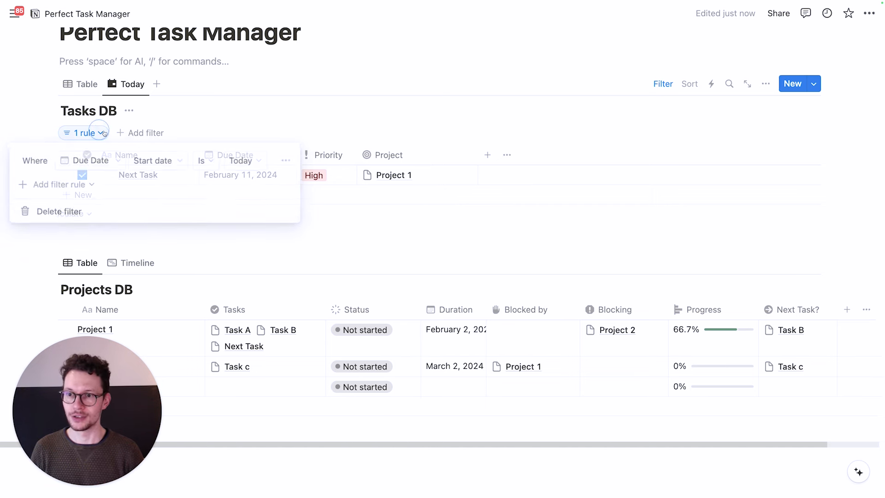
{"action": "left_click", "coordinate": [204, 163]}
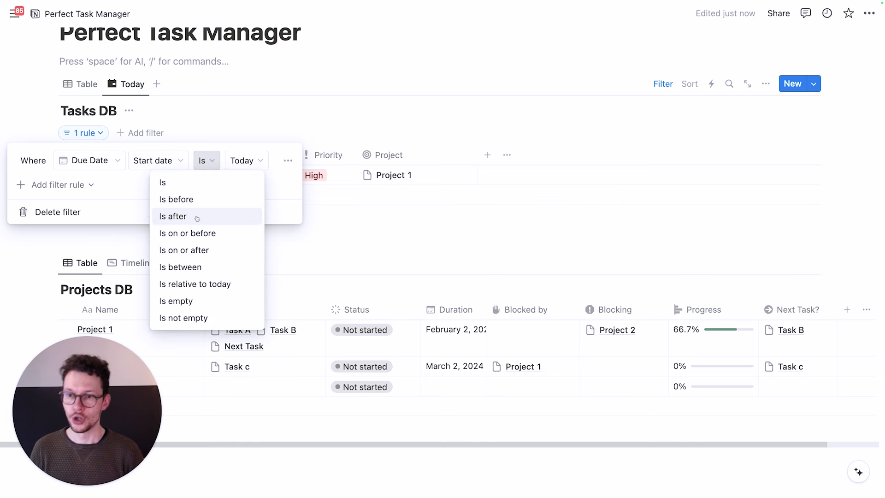
{"action": "left_click", "coordinate": [205, 235]}
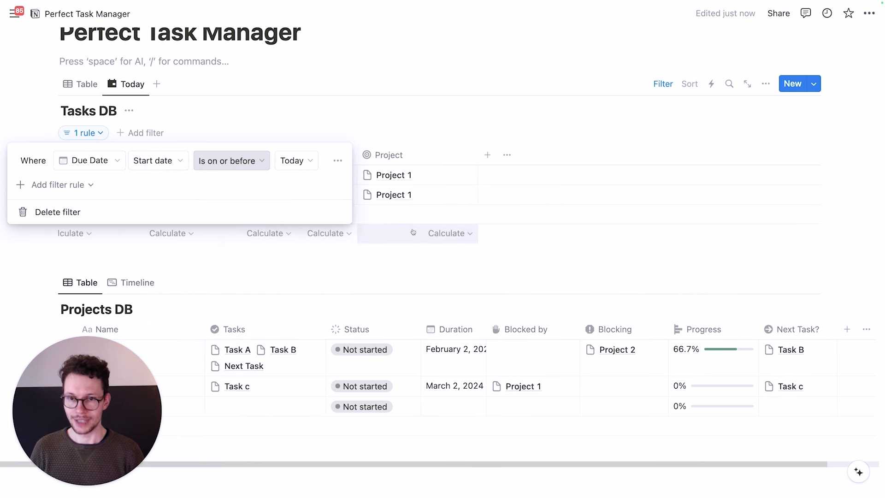
{"action": "left_click", "coordinate": [421, 255]}
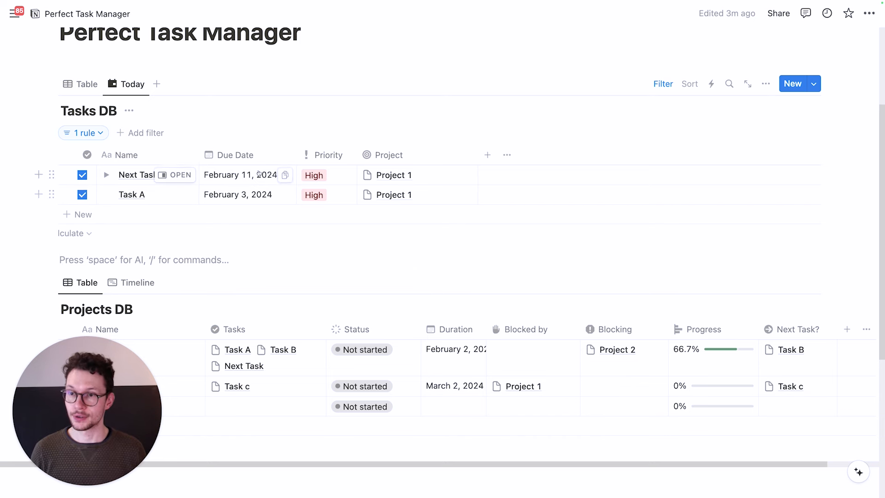
Duplicate the Today view and name the copy "Overdue".
{"action": "left_click", "coordinate": [133, 85]}
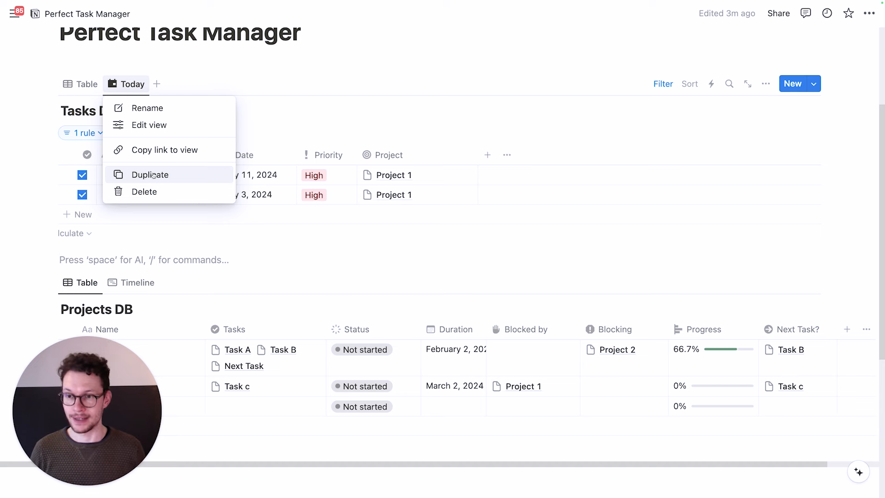
{"action": "left_click", "coordinate": [153, 176]}
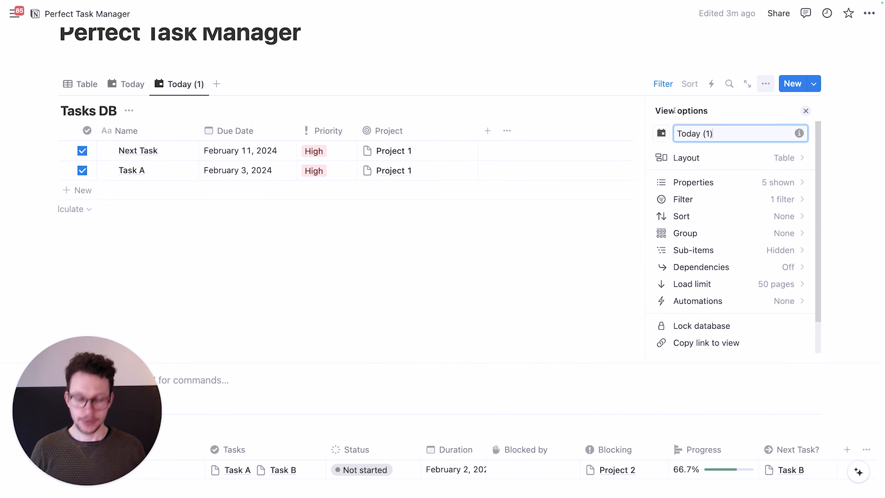
{"action": "key", "text": "super+a"}
{"action": "type", "text": "Overdue"}
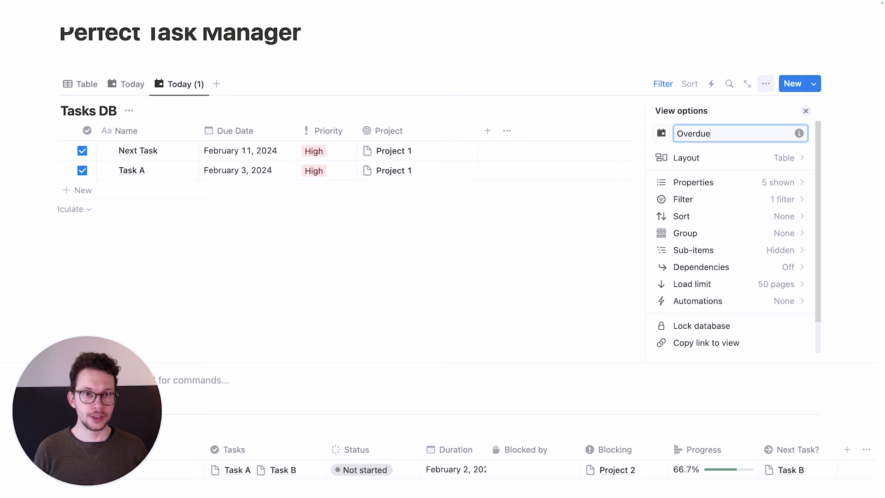
Search the icons for "alert" and give the Overdue view the warning triangle icon.
{"action": "left_click", "coordinate": [661, 133]}
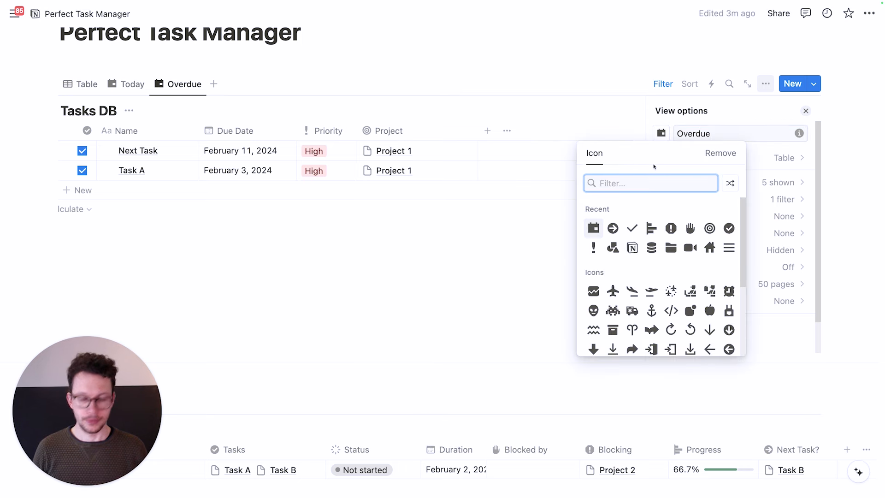
{"action": "type", "text": "alert"}
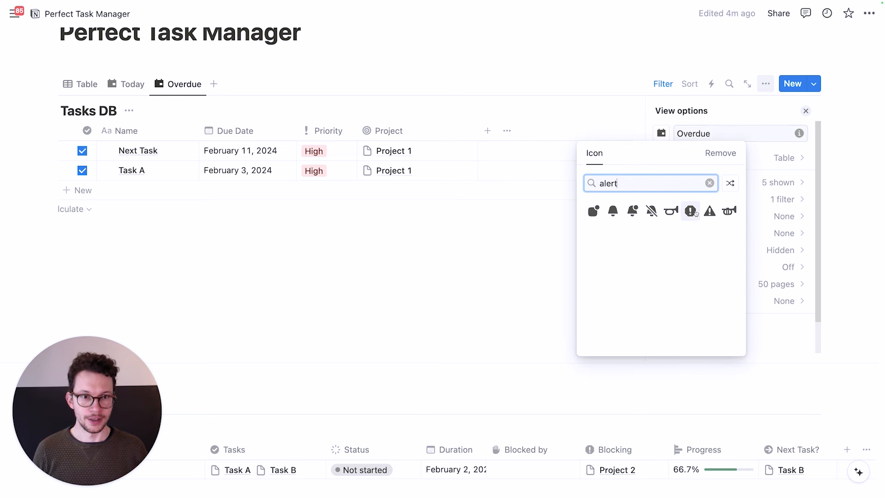
{"action": "left_click", "coordinate": [710, 211]}
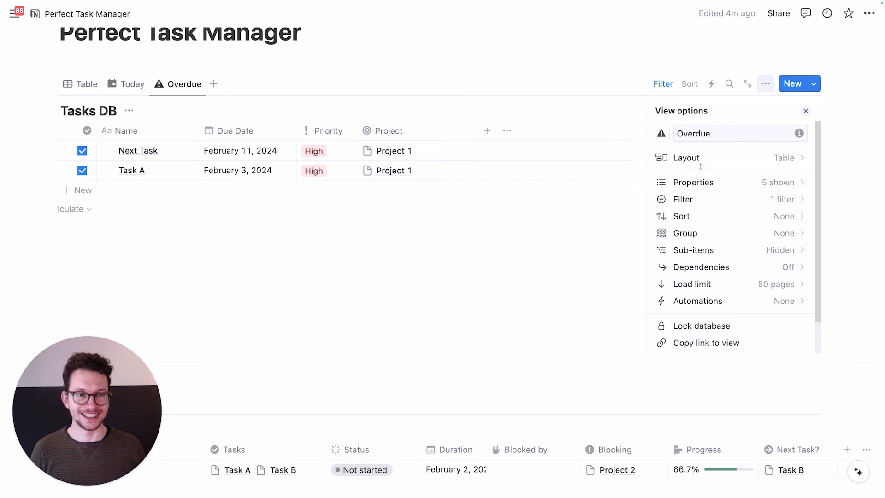
Set the Overdue view's Due Date rule to "Is before" today.
{"action": "left_click", "coordinate": [663, 83]}
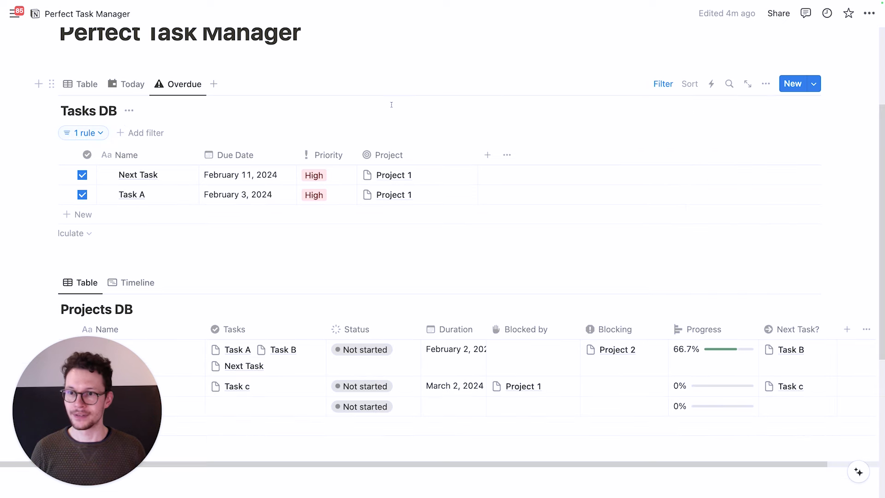
{"action": "left_click", "coordinate": [88, 133]}
{"action": "left_click", "coordinate": [250, 169]}
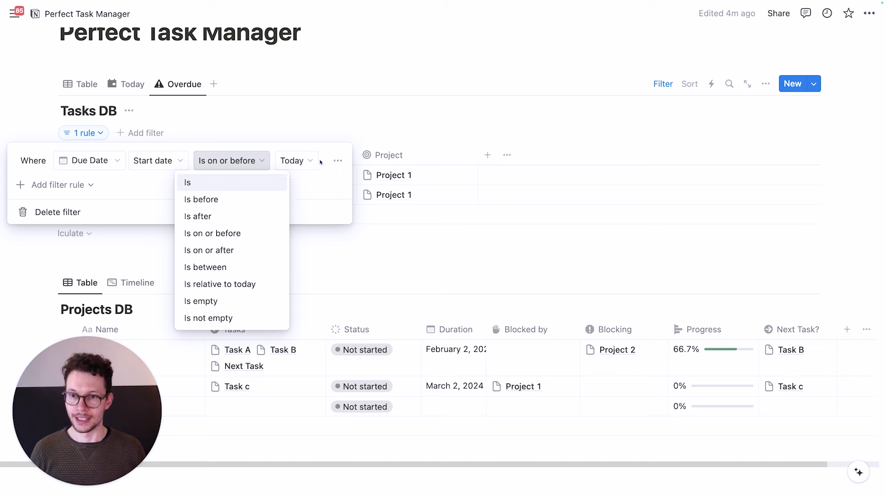
{"action": "left_click", "coordinate": [233, 199]}
{"action": "left_click", "coordinate": [370, 222]}
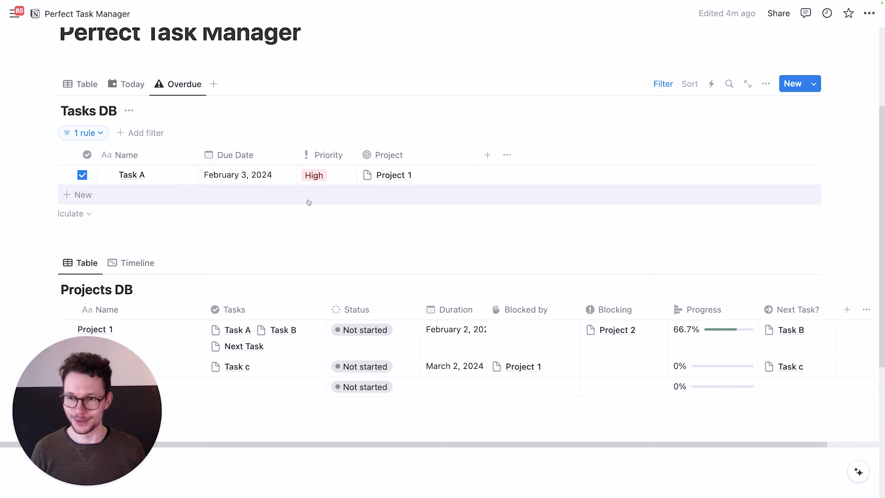
Create a "This Week" view from a copy of the Today view, with a calendar icon.
{"action": "right_click", "coordinate": [147, 87]}
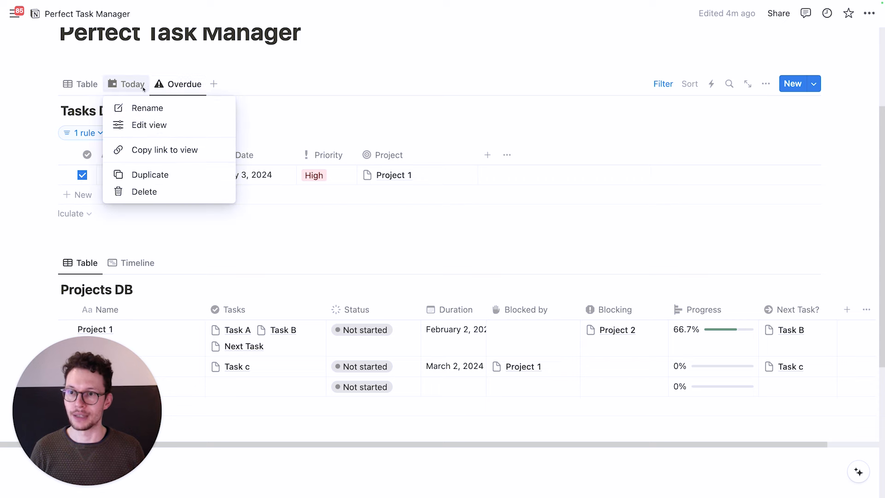
{"action": "left_click", "coordinate": [143, 173]}
{"action": "key", "text": "super+a"}
{"action": "type", "text": "This Week"}
{"action": "left_click", "coordinate": [661, 133]}
{"action": "left_click", "coordinate": [806, 110]}
Set the This Week view's Due Date rule to "Is relative to today" with the range this week.
{"action": "left_click", "coordinate": [663, 84]}
{"action": "left_click", "coordinate": [83, 133]}
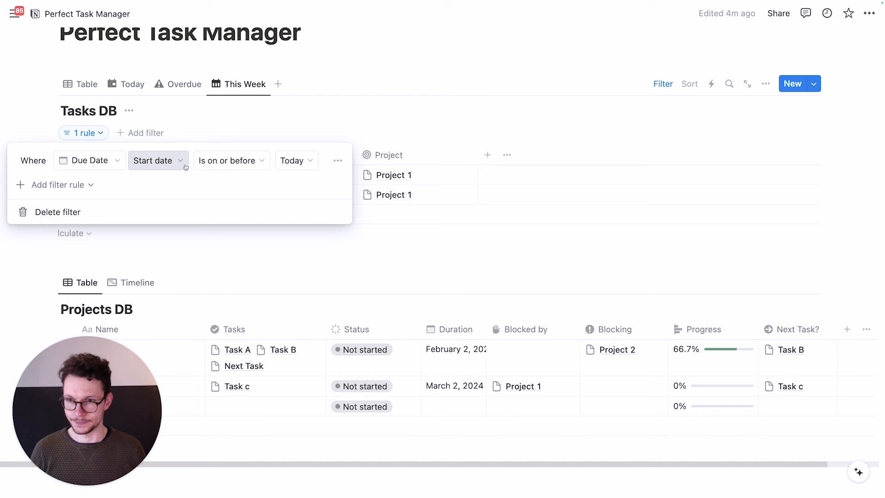
{"action": "left_click", "coordinate": [218, 163]}
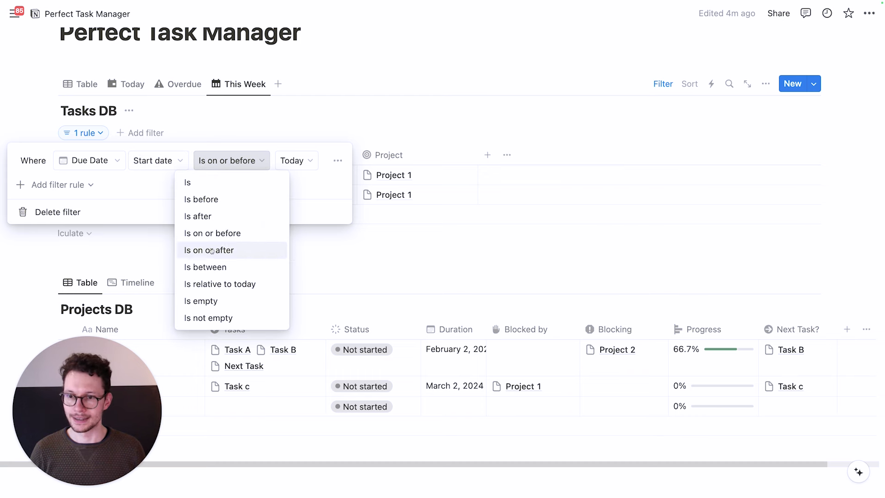
{"action": "left_click", "coordinate": [209, 283]}
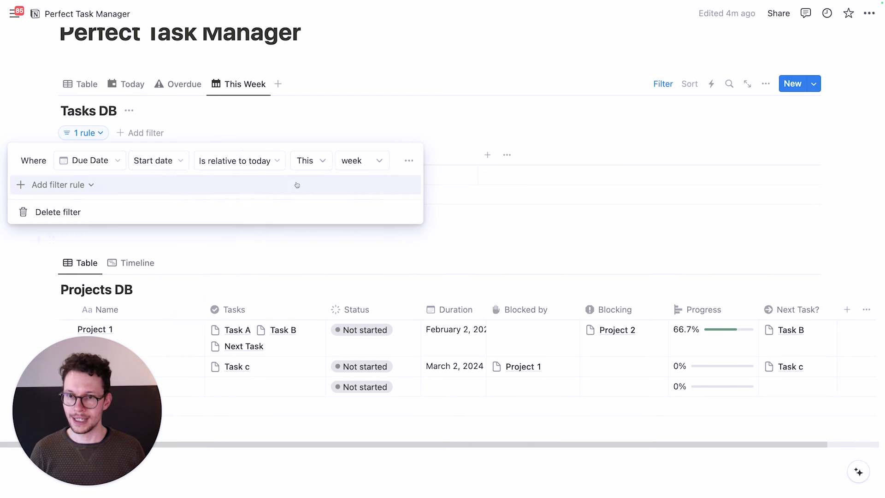
{"action": "left_click", "coordinate": [436, 224]}
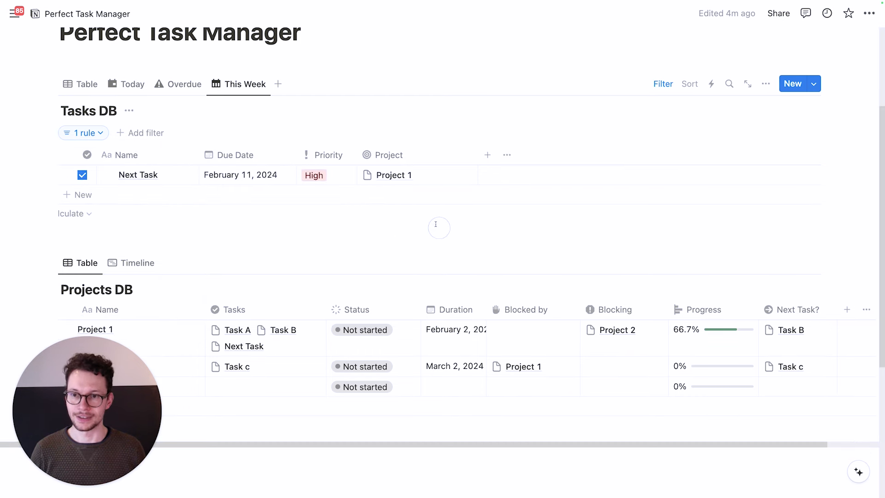
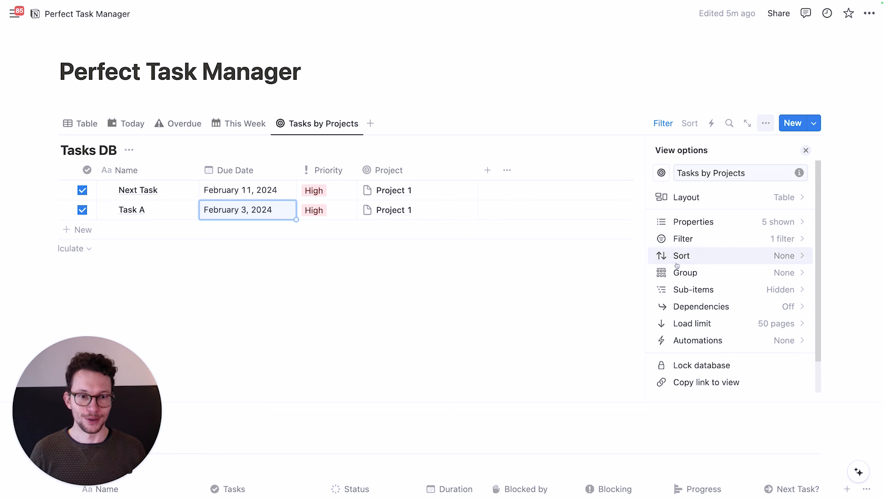
Group the Tasks by Projects view by the Project property.
{"action": "left_click", "coordinate": [685, 273]}
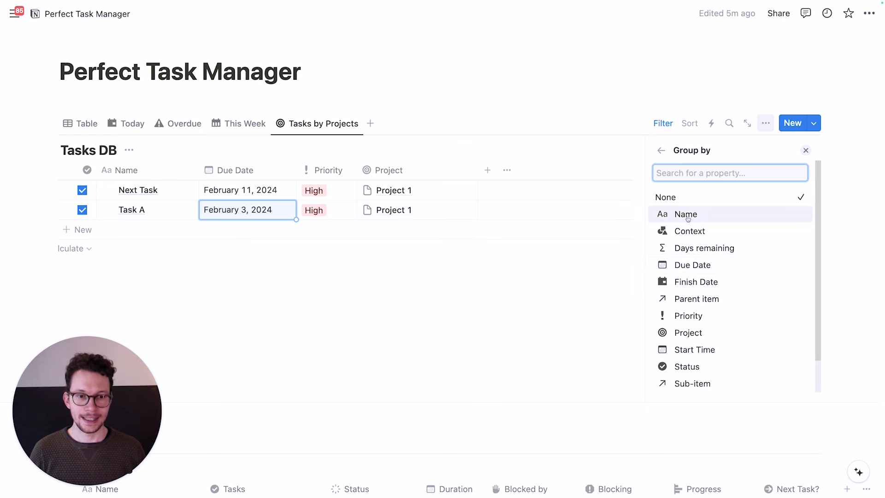
{"action": "left_click", "coordinate": [685, 334]}
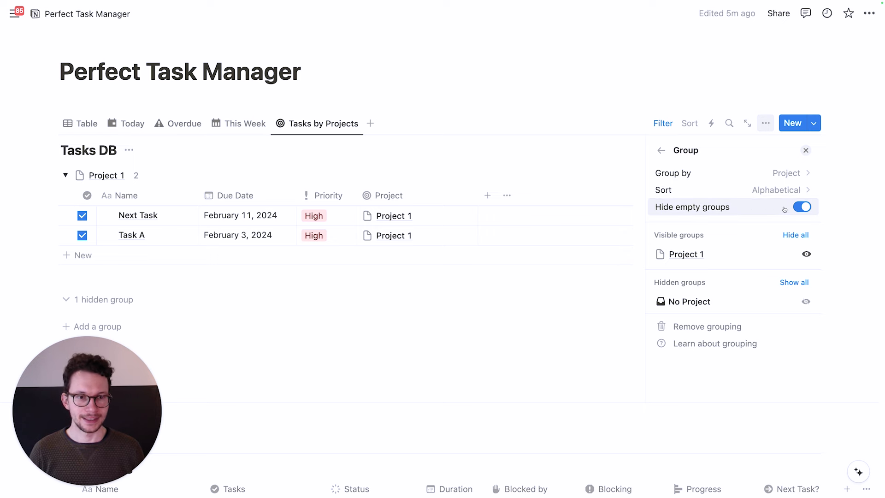
{"action": "left_click", "coordinate": [560, 338]}
{"action": "scroll", "coordinate": [342, 231], "scroll_direction": "down", "scroll_amount": 5}
{"action": "scroll", "coordinate": [293, 184], "scroll_direction": "up", "scroll_amount": 2}
{"action": "scroll", "coordinate": [295, 185], "scroll_direction": "up", "scroll_amount": 3}
Remove the Due Date filter rule from the Tasks by Projects view.
{"action": "left_click", "coordinate": [663, 123]}
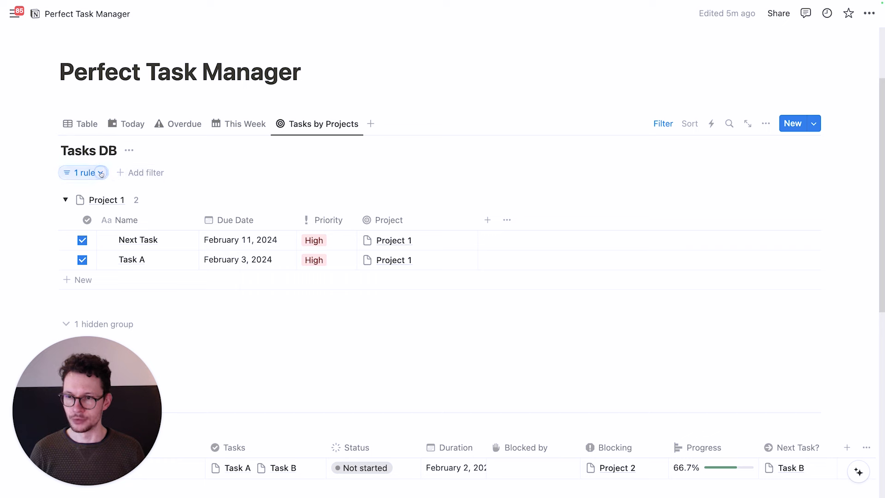
{"action": "left_click", "coordinate": [99, 173]}
{"action": "left_click", "coordinate": [338, 200]}
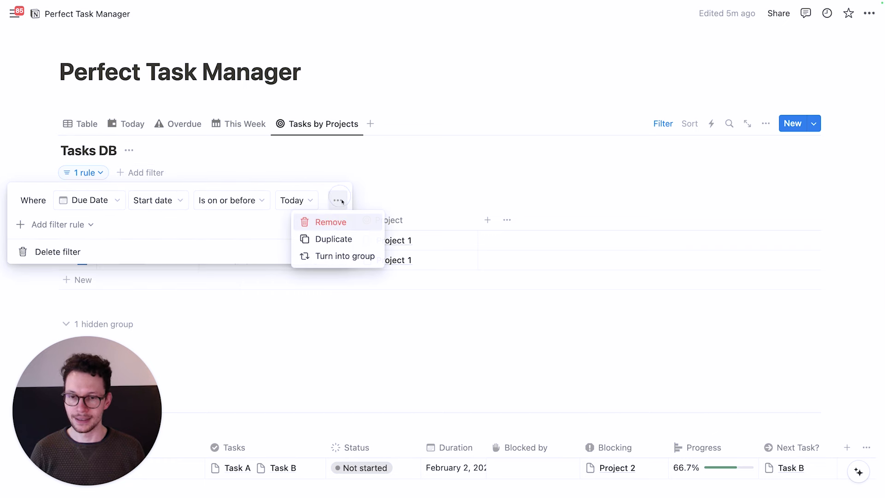
{"action": "left_click", "coordinate": [318, 221]}
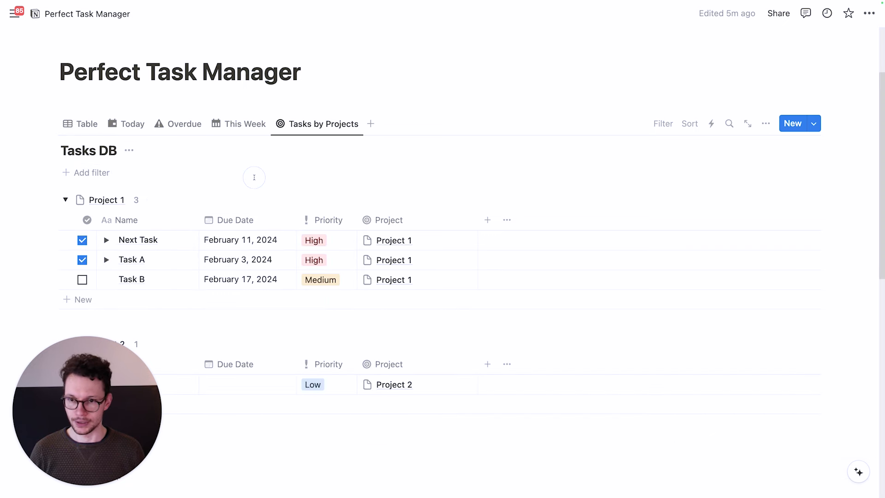
{"action": "scroll", "coordinate": [249, 185], "scroll_direction": "down", "scroll_amount": 2}
{"action": "scroll", "coordinate": [244, 201], "scroll_direction": "down", "scroll_amount": 1}
{"action": "scroll", "coordinate": [269, 175], "scroll_direction": "up", "scroll_amount": 2}
In the Today view, show the filter rules and mark Next Task and Task A as not completed.
{"action": "left_click", "coordinate": [132, 85]}
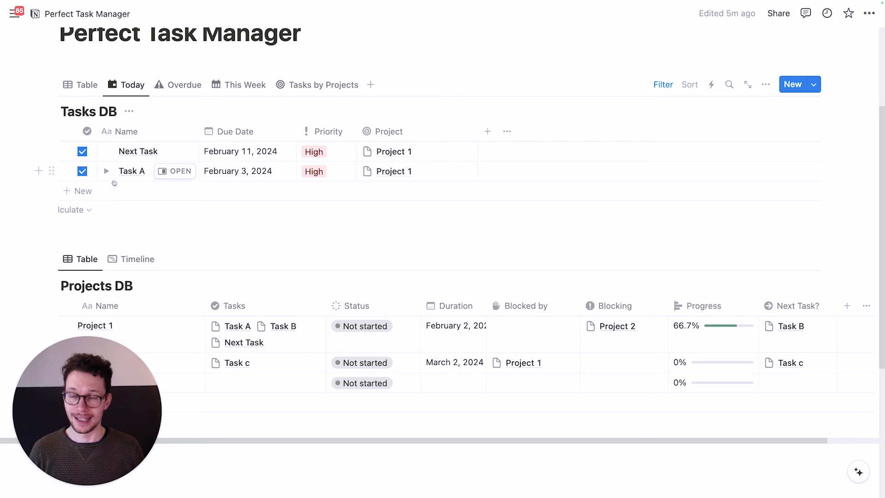
{"action": "left_click", "coordinate": [663, 84]}
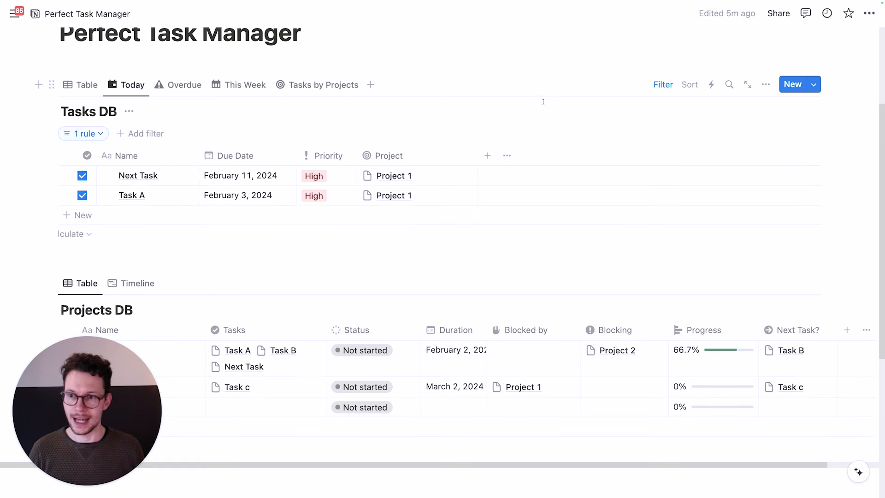
{"action": "left_click", "coordinate": [82, 175]}
{"action": "left_click", "coordinate": [82, 195]}
Add a second filter rule to the Today view so that Status "Is not" Complete.
{"action": "left_click", "coordinate": [84, 134]}
{"action": "left_click", "coordinate": [50, 184]}
{"action": "left_click", "coordinate": [56, 204]}
{"action": "left_click", "coordinate": [83, 186]}
{"action": "type", "text": "stat"}
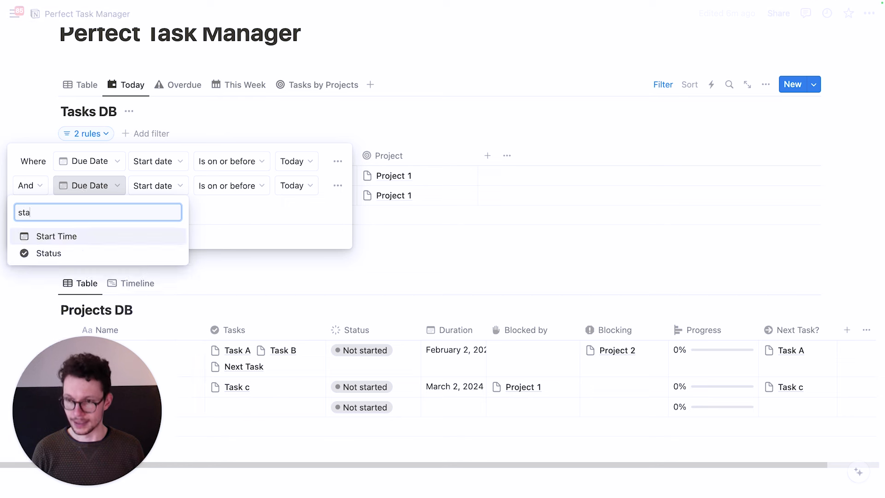
{"action": "left_click", "coordinate": [93, 253]}
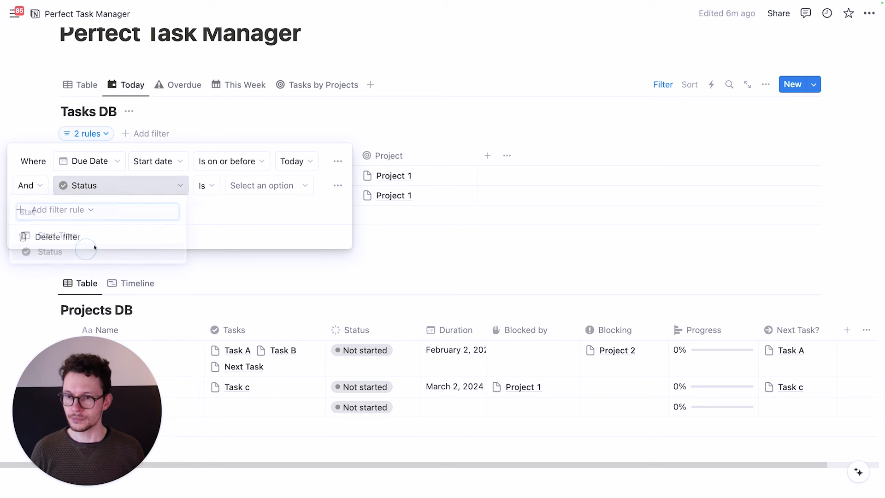
{"action": "left_click", "coordinate": [204, 185]}
{"action": "left_click", "coordinate": [189, 230]}
{"action": "left_click", "coordinate": [277, 186]}
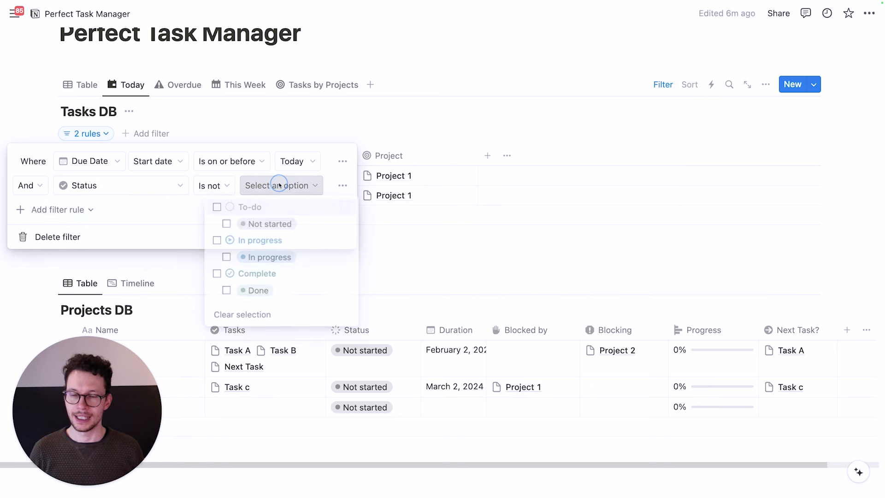
{"action": "left_click", "coordinate": [215, 276]}
{"action": "left_click", "coordinate": [214, 121]}
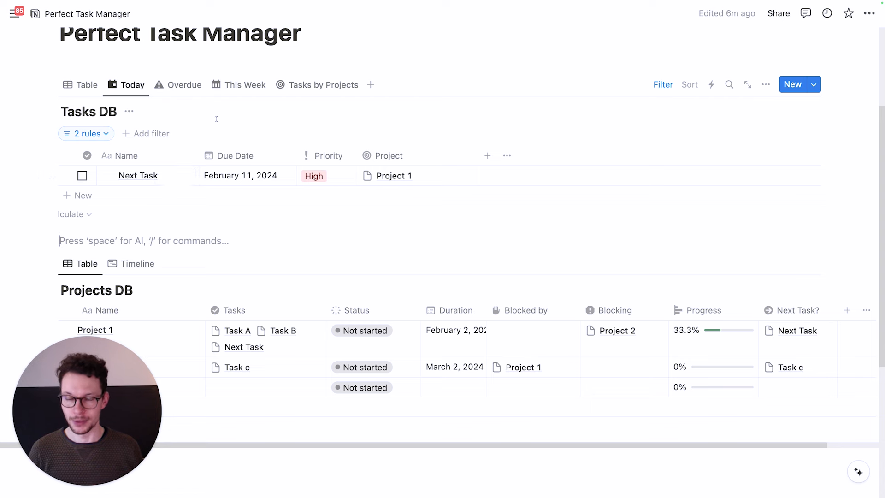
Add a Status "Is not" filter rule to the Tasks by Projects view that excludes completed tasks.
{"action": "left_click", "coordinate": [202, 90]}
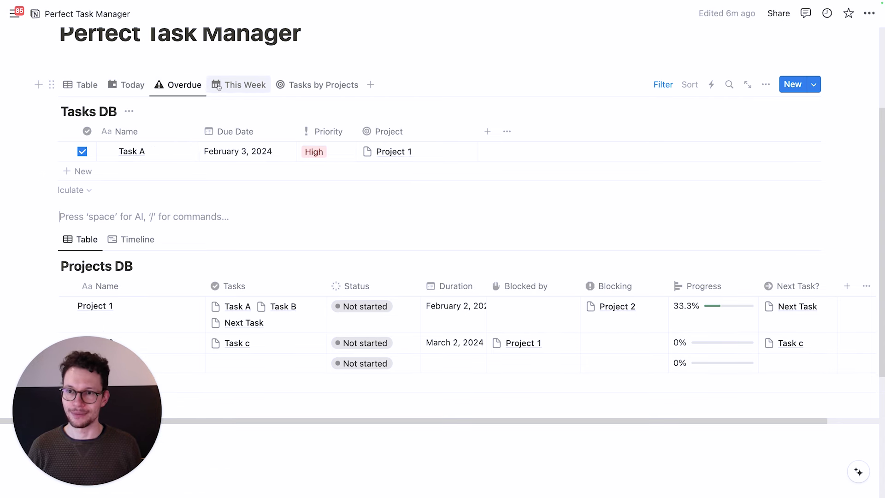
{"action": "left_click", "coordinate": [261, 86]}
{"action": "left_click", "coordinate": [309, 87]}
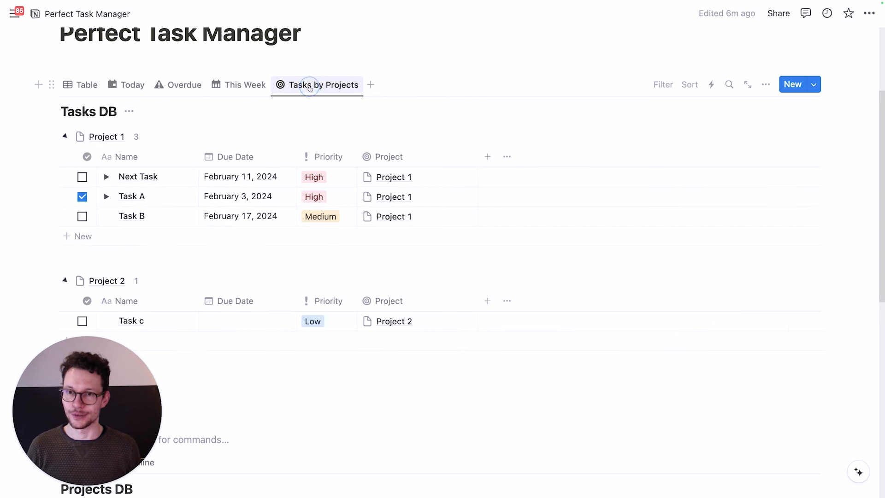
{"action": "left_click", "coordinate": [662, 85]}
{"action": "left_click", "coordinate": [647, 333]}
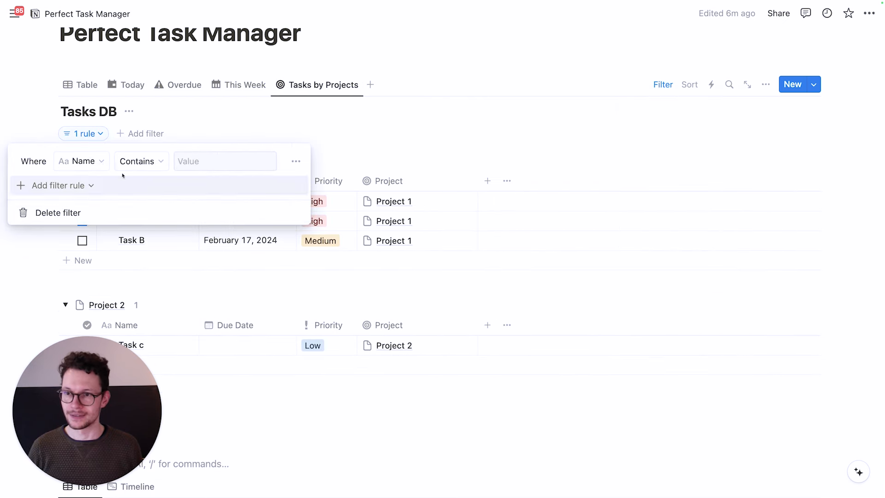
{"action": "left_click", "coordinate": [88, 160]}
{"action": "type", "text": "stat"}
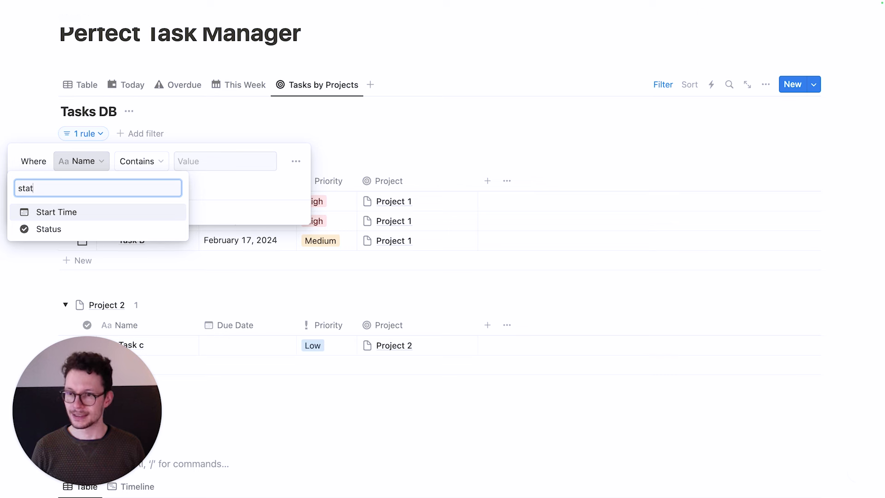
{"action": "left_click", "coordinate": [136, 229]}
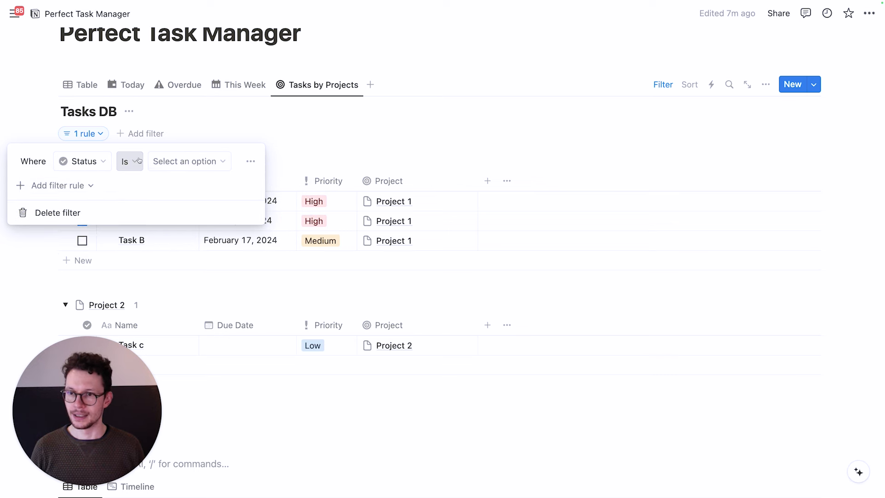
{"action": "left_click", "coordinate": [138, 160]}
{"action": "left_click", "coordinate": [128, 203]}
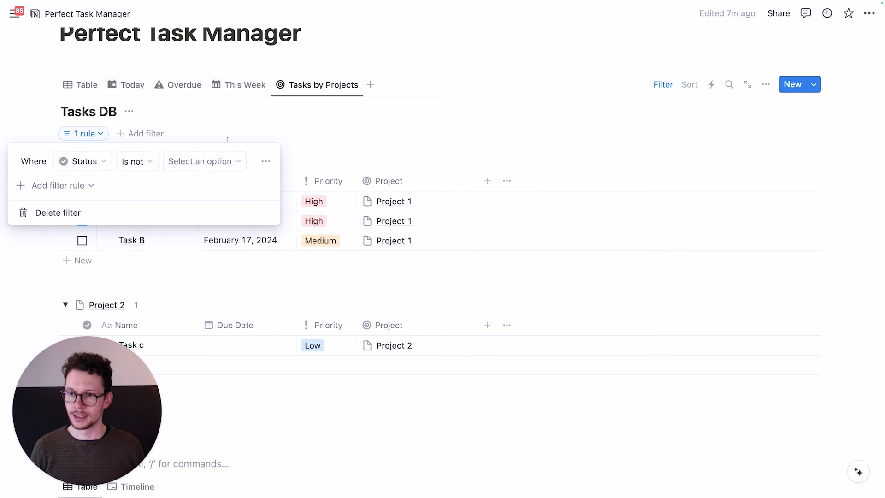
{"action": "left_click", "coordinate": [212, 160]}
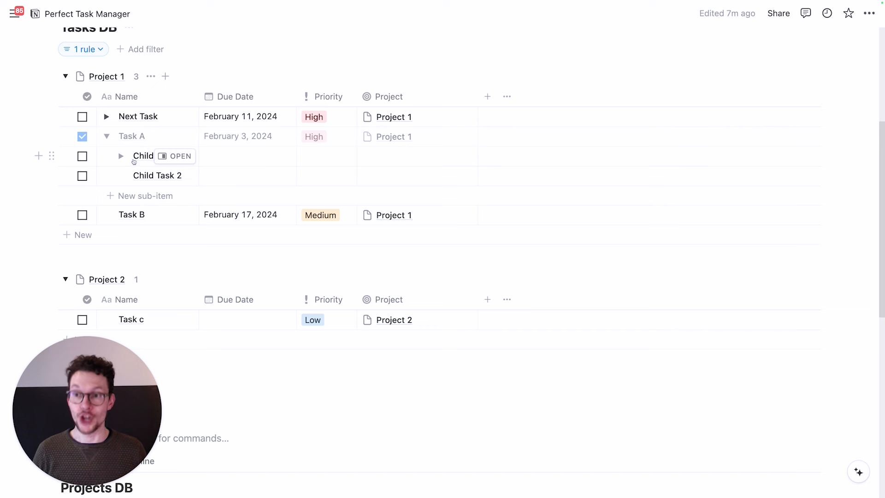
Collapse and re-expand Task A's sub-items, and mark Child Task 2 and Child Task as done.
{"action": "left_click", "coordinate": [106, 136]}
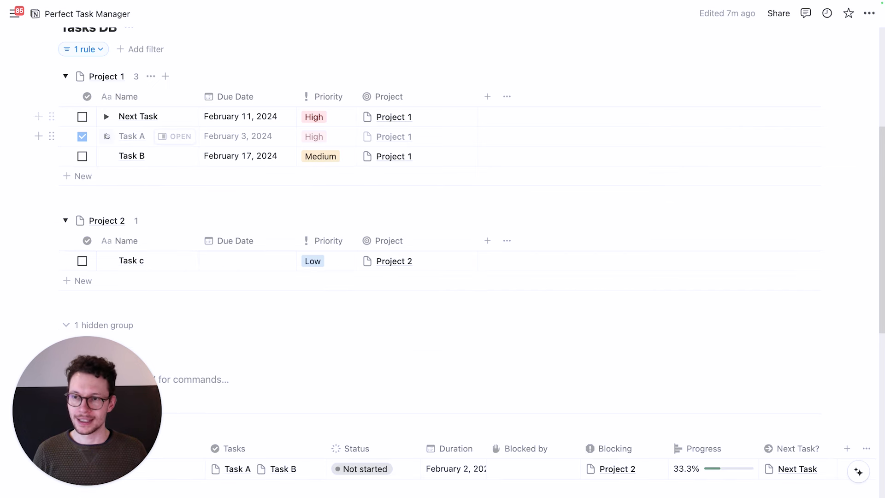
{"action": "left_click", "coordinate": [107, 136]}
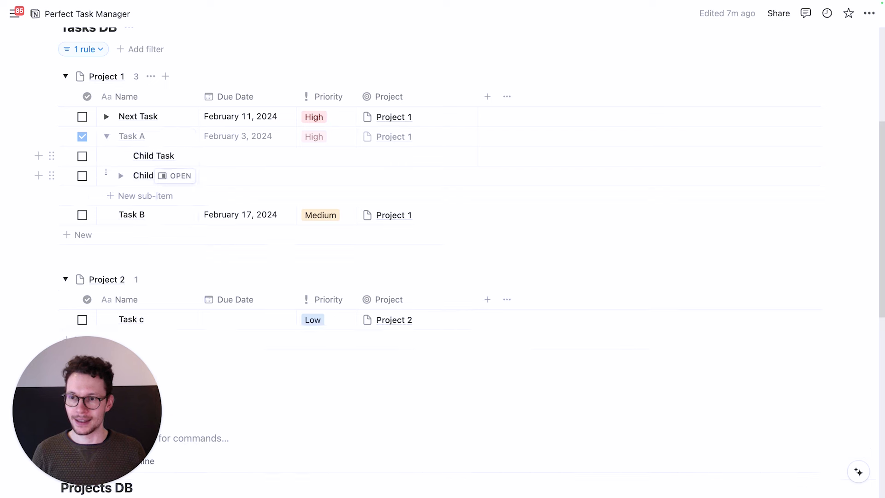
{"action": "left_click", "coordinate": [82, 176]}
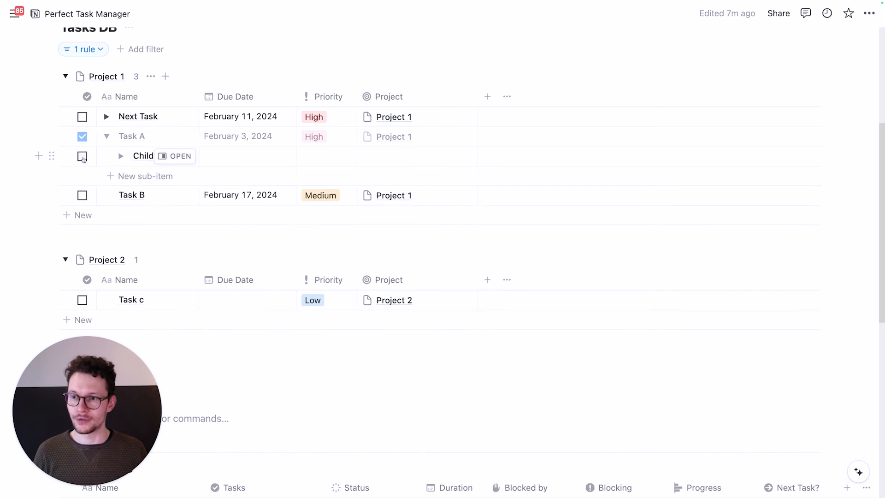
{"action": "left_click", "coordinate": [82, 156]}
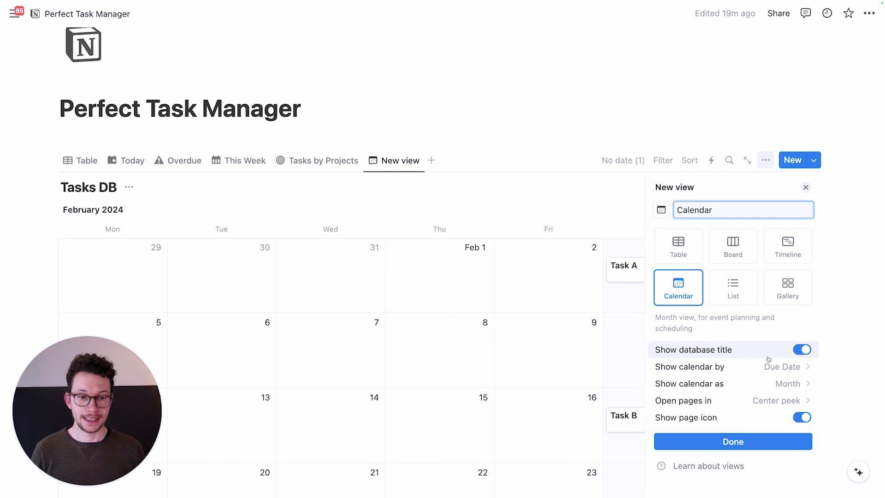
Set the new Calendar view to open pages in side peek and finish creating the view.
{"action": "left_click", "coordinate": [758, 387]}
{"action": "left_click", "coordinate": [723, 420]}
{"action": "left_click", "coordinate": [741, 386]}
{"action": "left_click", "coordinate": [726, 405]}
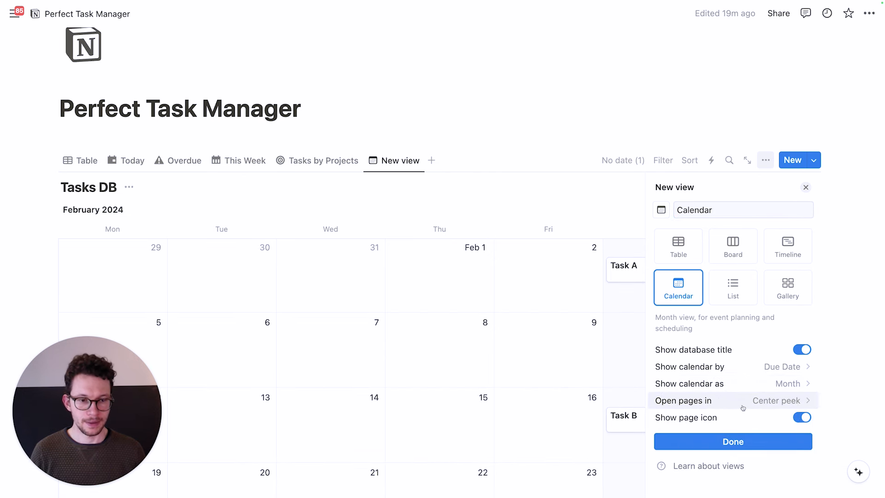
{"action": "left_click", "coordinate": [727, 404]}
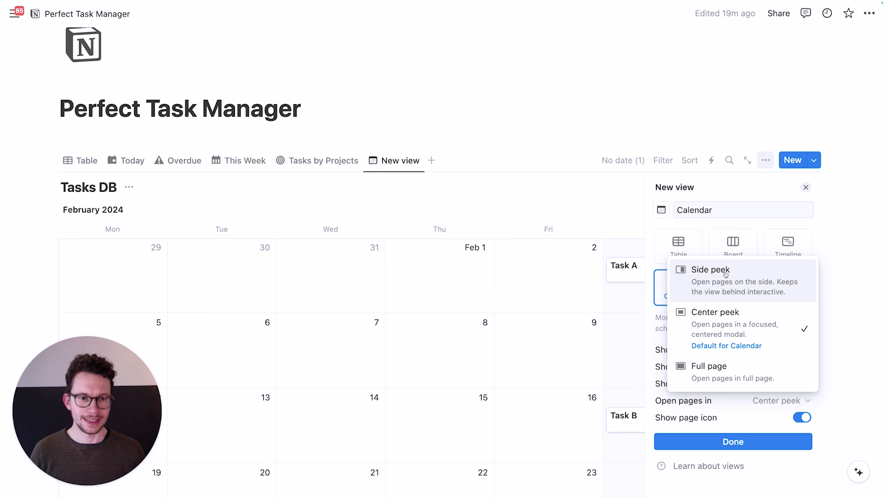
{"action": "left_click", "coordinate": [672, 265]}
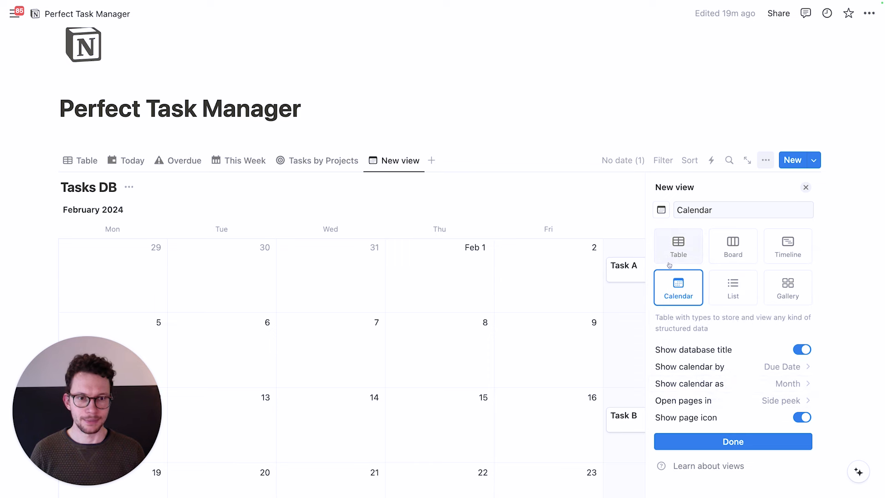
{"action": "left_click", "coordinate": [718, 447]}
{"action": "left_click", "coordinate": [578, 216]}
{"action": "scroll", "coordinate": [613, 245], "scroll_direction": "down", "scroll_amount": 1}
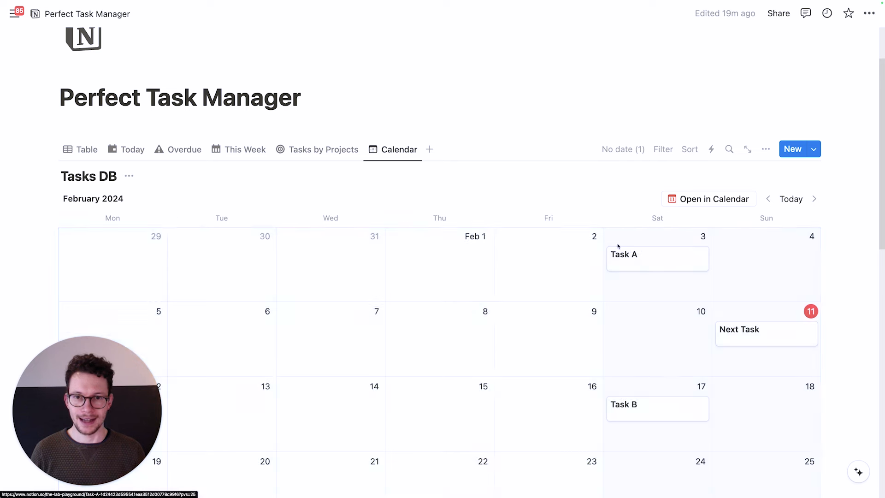
{"action": "scroll", "coordinate": [687, 364], "scroll_direction": "down", "scroll_amount": 2}
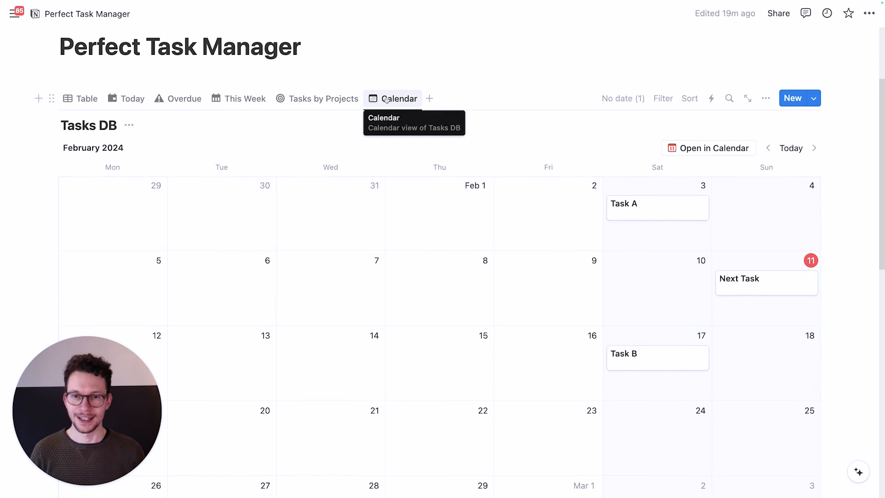
{"action": "scroll", "coordinate": [658, 206], "scroll_direction": "down", "scroll_amount": 1}
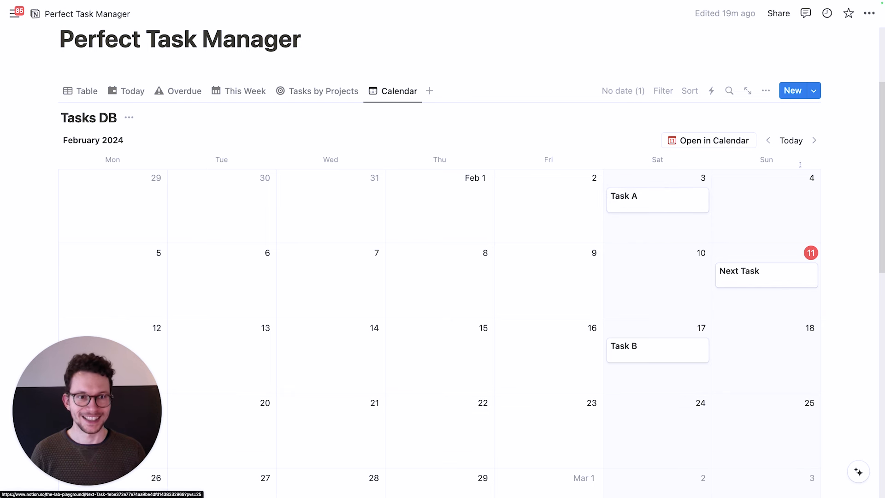
Show the Context, Priority, Project and Status properties on the Calendar view's cards.
{"action": "left_click", "coordinate": [766, 94]}
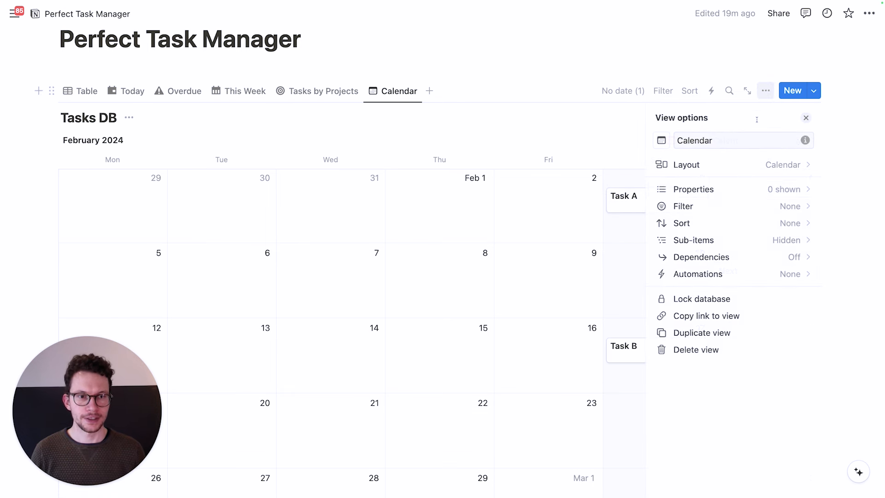
{"action": "left_click", "coordinate": [720, 189]}
{"action": "left_click", "coordinate": [794, 201]}
{"action": "left_click", "coordinate": [787, 310]}
{"action": "left_click", "coordinate": [787, 327]}
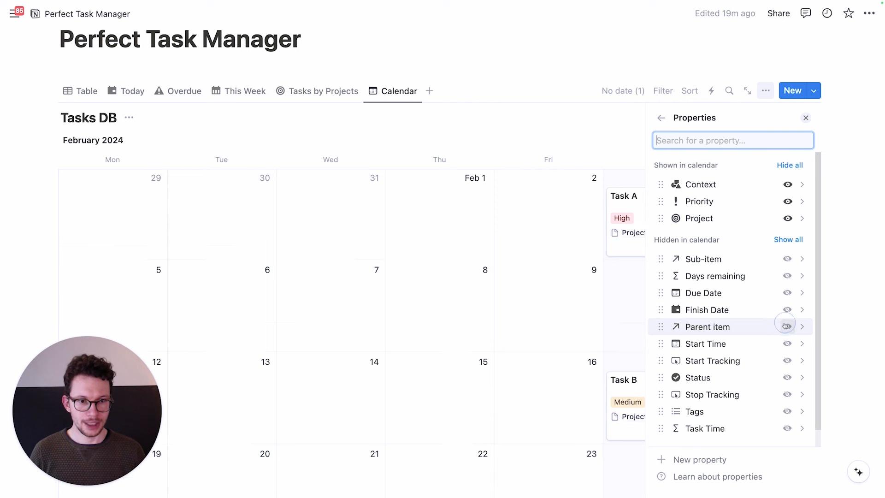
{"action": "left_click", "coordinate": [788, 378]}
{"action": "left_click", "coordinate": [572, 142]}
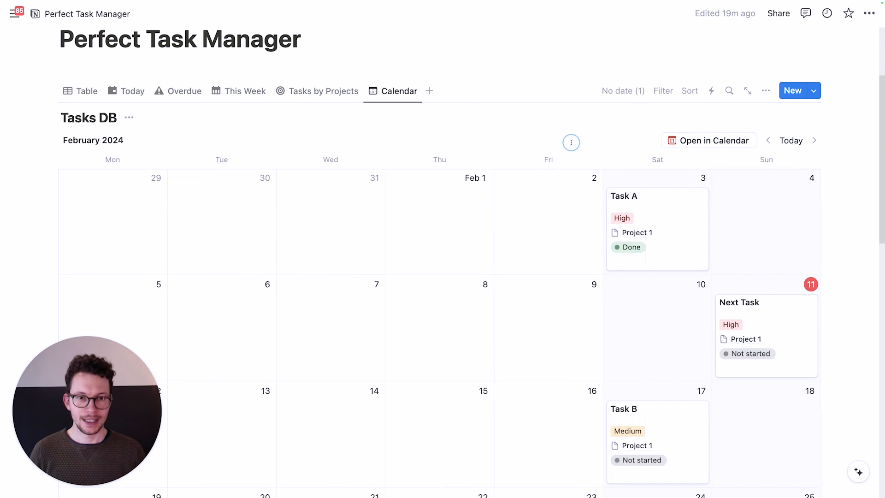
Reorder the Calendar view's shown properties to Status, Project, Context, Priority.
{"action": "left_click", "coordinate": [766, 91]}
{"action": "left_click", "coordinate": [718, 189]}
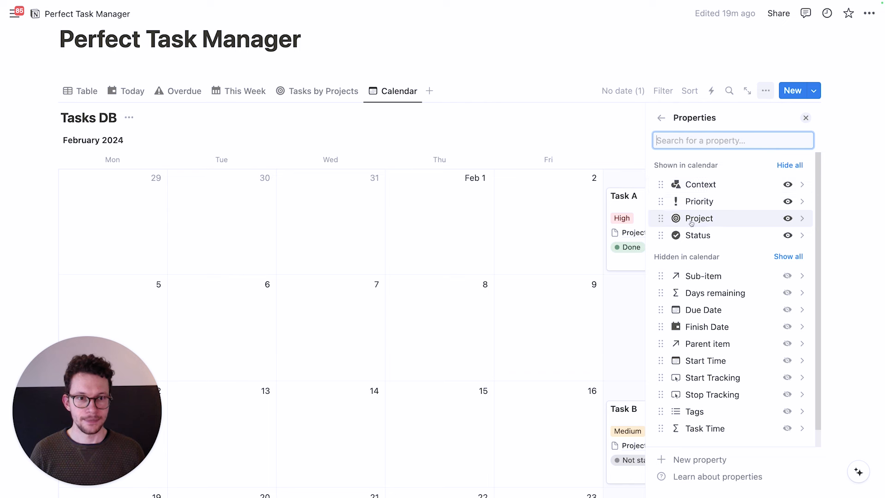
{"action": "left_click_drag", "start_coordinate": [674, 234], "coordinate": [668, 184]}
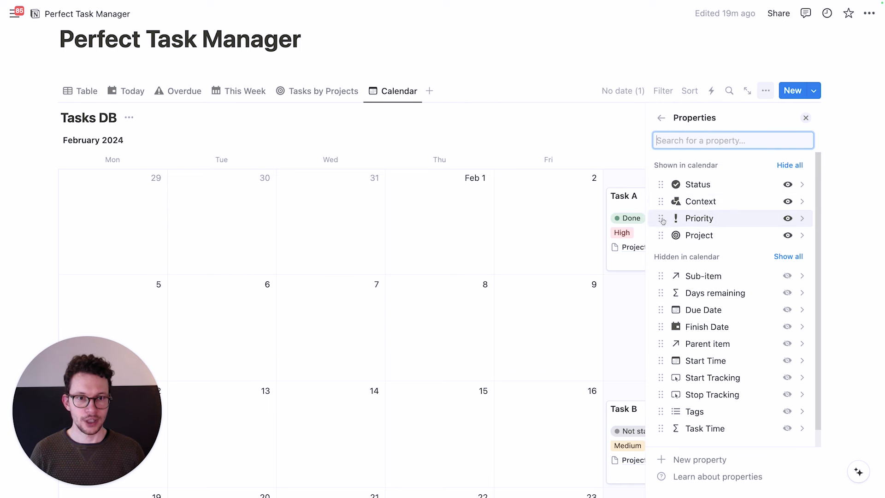
{"action": "left_click_drag", "start_coordinate": [661, 235], "coordinate": [662, 203]}
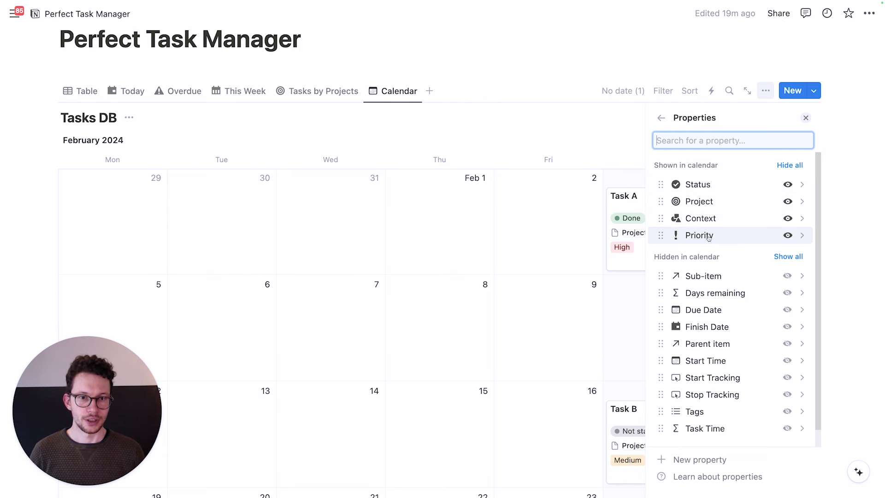
{"action": "left_click", "coordinate": [597, 129]}
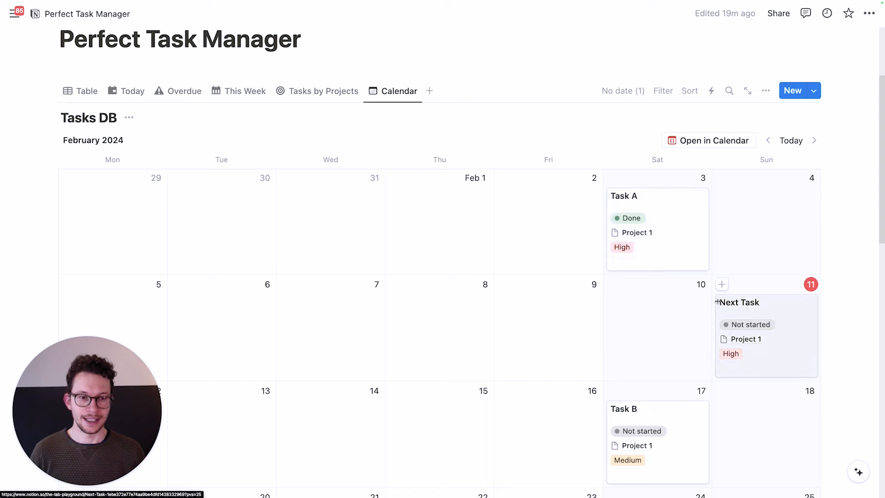
Create a new board view named Kanban in the Tasks DB.
{"action": "scroll", "coordinate": [625, 216], "scroll_direction": "down", "scroll_amount": 2}
{"action": "scroll", "coordinate": [636, 198], "scroll_direction": "up", "scroll_amount": 2}
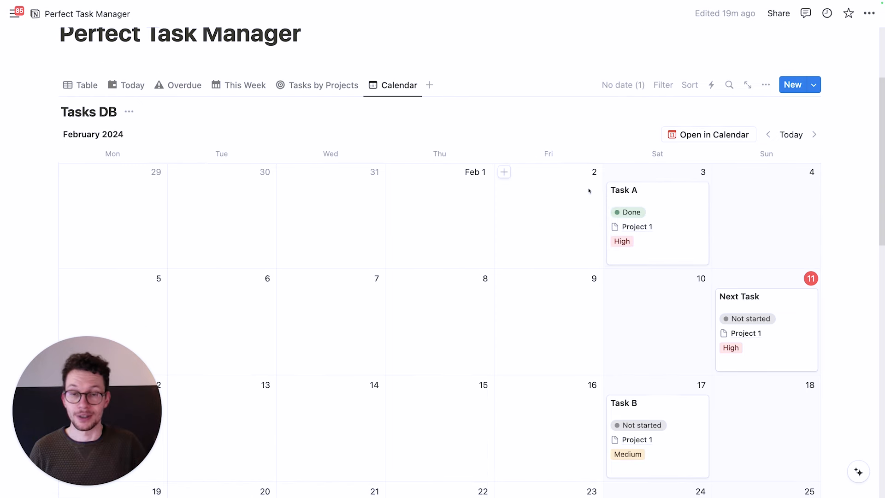
{"action": "left_click", "coordinate": [429, 87]}
{"action": "type", "text": "Kanban"}
{"action": "left_click", "coordinate": [731, 171]}
Turn off Hide empty groups and turn on Color columns for the Tasks DB Kanban board.
{"action": "left_click", "coordinate": [732, 308]}
{"action": "left_click", "coordinate": [802, 185]}
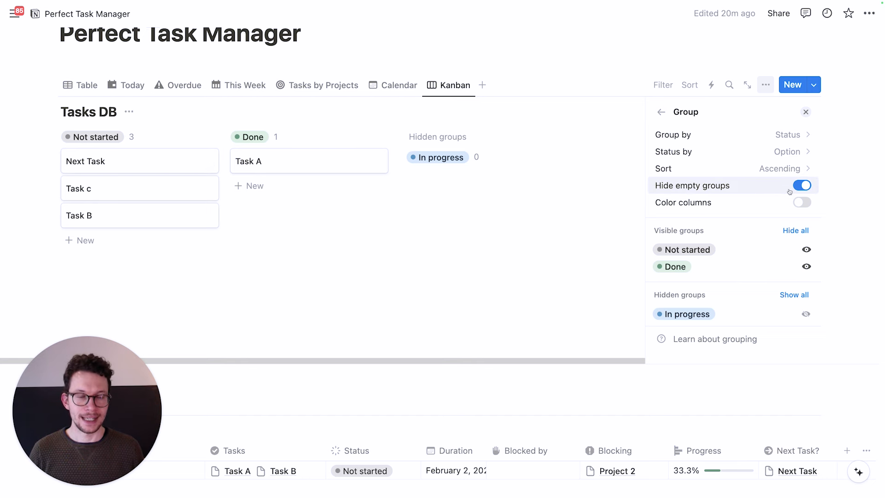
{"action": "left_click", "coordinate": [805, 186]}
{"action": "left_click", "coordinate": [661, 112]}
{"action": "left_click", "coordinate": [733, 159]}
{"action": "scroll", "coordinate": [738, 259], "scroll_direction": "down", "scroll_amount": 3}
{"action": "left_click", "coordinate": [796, 285]}
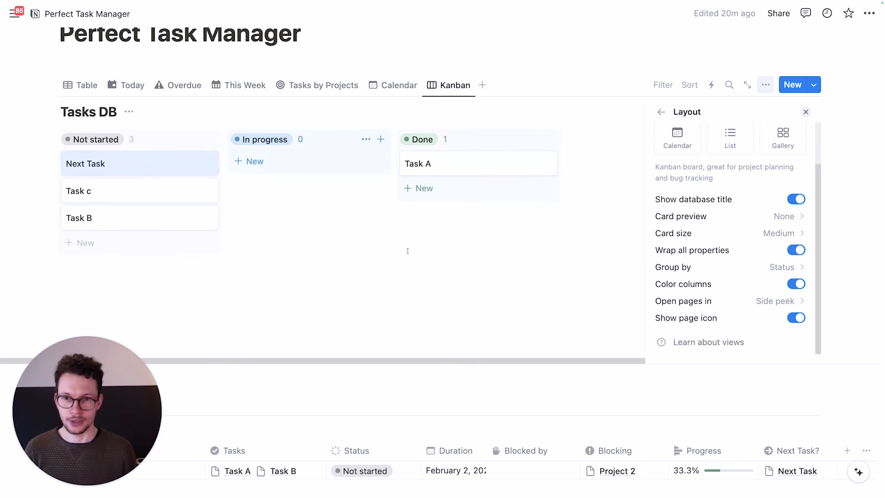
Show the Context, Due Date, Priority and Project properties on the Kanban board's cards.
{"action": "left_click", "coordinate": [765, 86]}
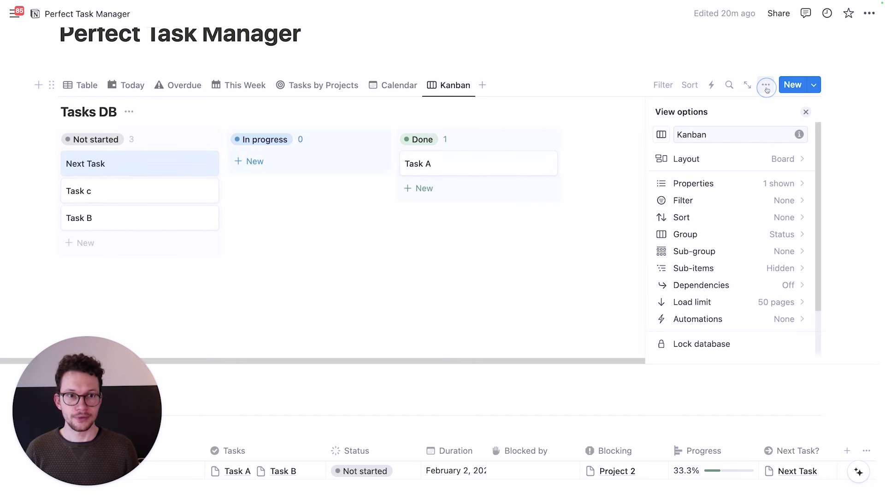
{"action": "left_click", "coordinate": [731, 183]}
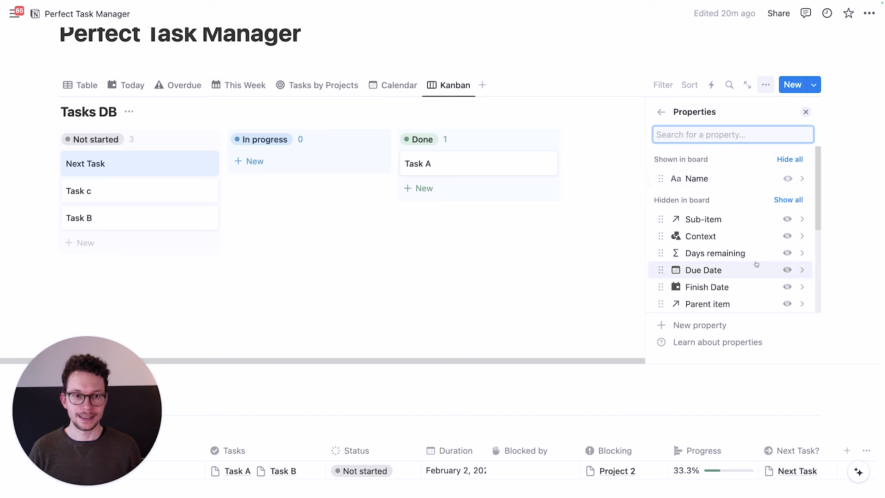
{"action": "left_click", "coordinate": [792, 240]}
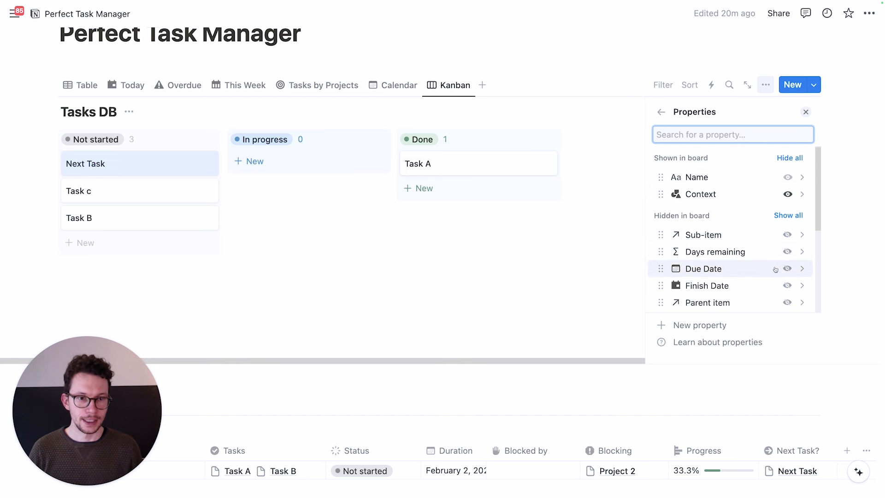
{"action": "scroll", "coordinate": [787, 267], "scroll_direction": "down", "scroll_amount": 2}
{"action": "left_click", "coordinate": [787, 287]}
{"action": "scroll", "coordinate": [774, 258], "scroll_direction": "down", "scroll_amount": 3}
{"action": "scroll", "coordinate": [775, 258], "scroll_direction": "up", "scroll_amount": 3}
{"action": "left_click", "coordinate": [788, 224]}
{"action": "left_click", "coordinate": [788, 275]}
Reorder the Kanban board's shown properties to Project, Context, Priority, Due Date and close the view options.
{"action": "scroll", "coordinate": [738, 231], "scroll_direction": "up", "scroll_amount": 3}
{"action": "left_click_drag", "start_coordinate": [660, 246], "coordinate": [661, 196]}
{"action": "mouse_move", "coordinate": [661, 230]}
{"action": "left_mouse_down"}
{"action": "mouse_move", "coordinate": [663, 200]}
{"action": "mouse_move", "coordinate": [663, 246]}
{"action": "left_mouse_up"}
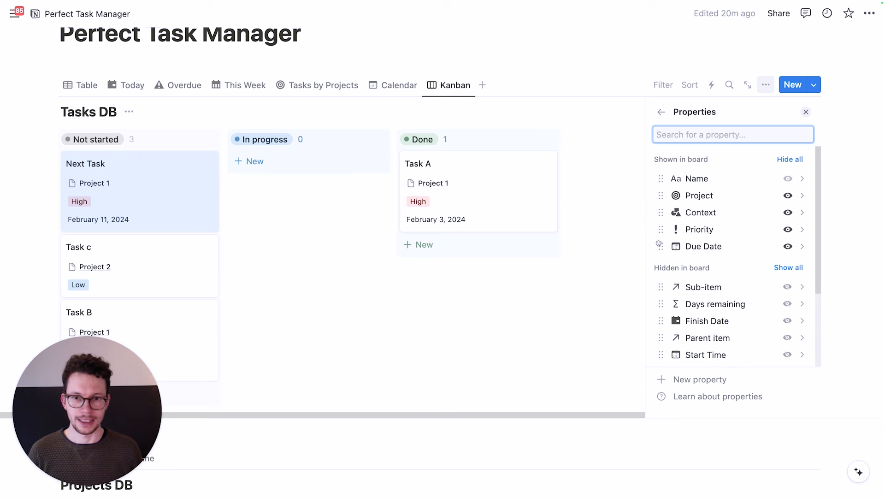
{"action": "key", "text": "Escape"}
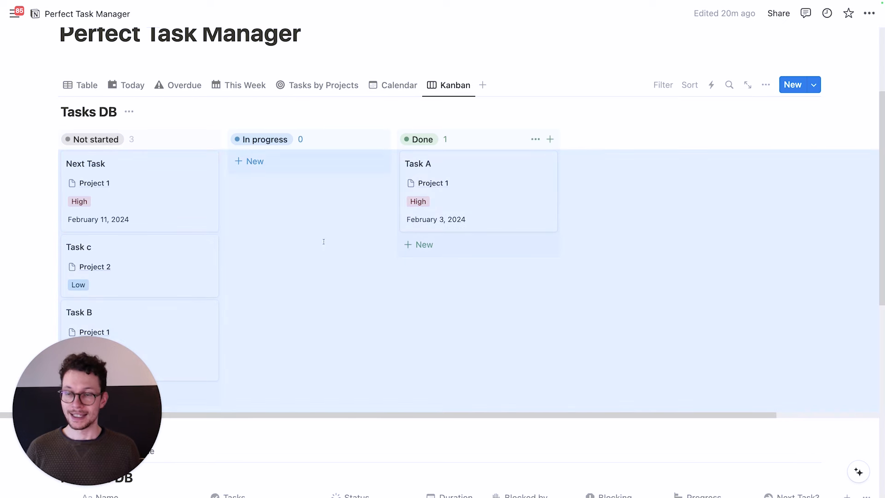
{"action": "left_click", "coordinate": [280, 236]}
{"action": "scroll", "coordinate": [276, 221], "scroll_direction": "down", "scroll_amount": 2}
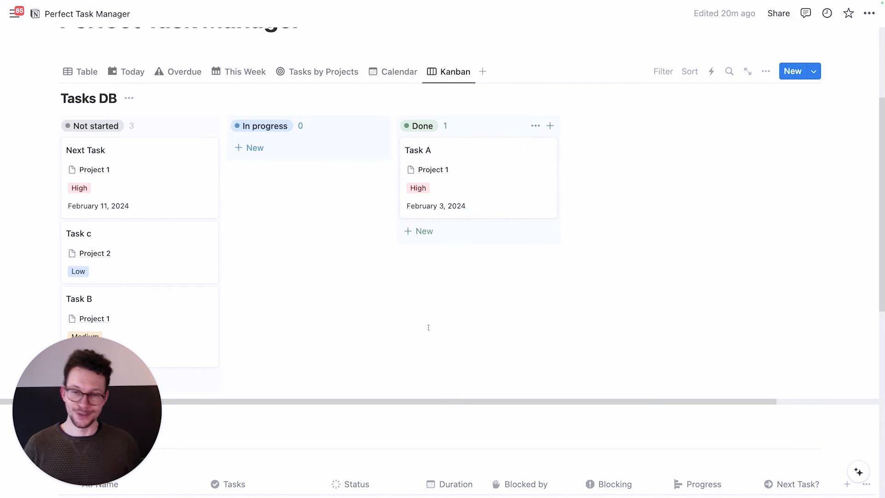
Add an advanced filter to the Tasks DB Kanban view with the rule Status Is not Done.
{"action": "left_click", "coordinate": [663, 72]}
{"action": "left_click", "coordinate": [640, 324]}
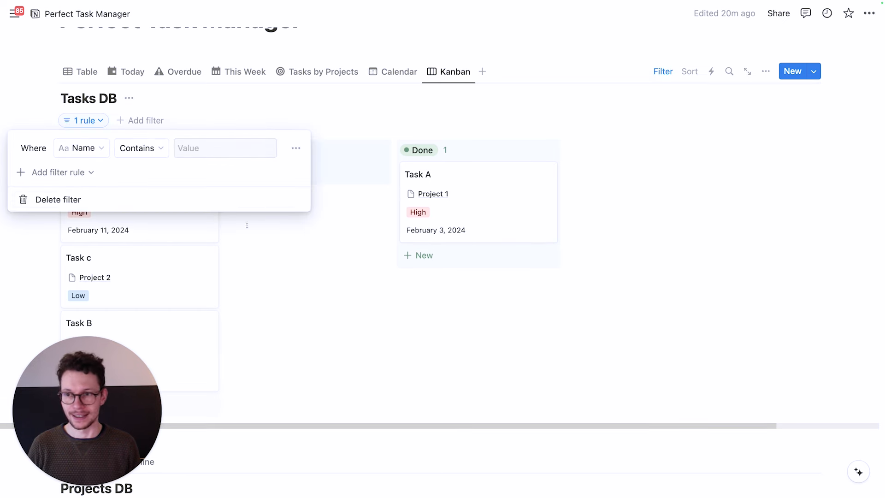
{"action": "left_click", "coordinate": [99, 150]}
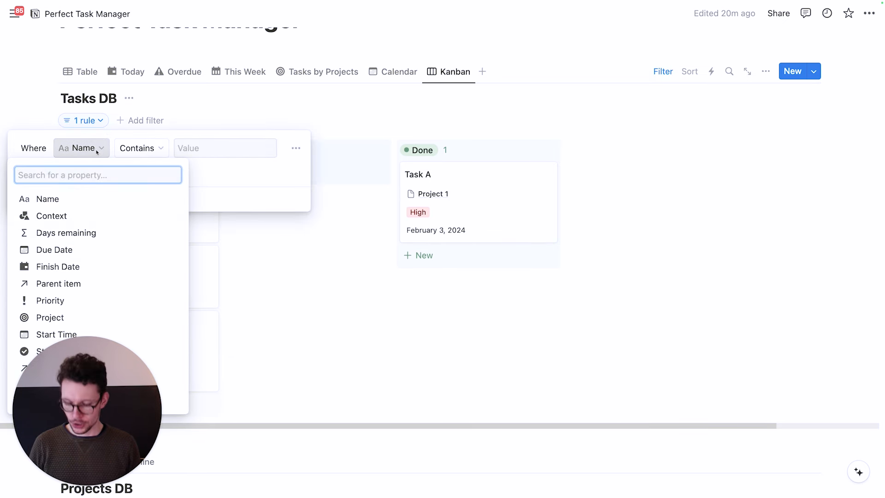
{"action": "type", "text": "don"}
{"action": "key", "text": "BackSpace"}
{"action": "key", "text": "BackSpace"}
{"action": "key", "text": "BackSpace"}
{"action": "left_click", "coordinate": [36, 200]}
{"action": "left_click", "coordinate": [128, 148]}
{"action": "left_click", "coordinate": [136, 186]}
{"action": "left_click", "coordinate": [187, 149]}
{"action": "left_click", "coordinate": [139, 238]}
Add a second filter rule joined with Or: Finish Date, Start date, Is relative to today, This week.
{"action": "left_click", "coordinate": [74, 172]}
{"action": "left_click", "coordinate": [66, 174]}
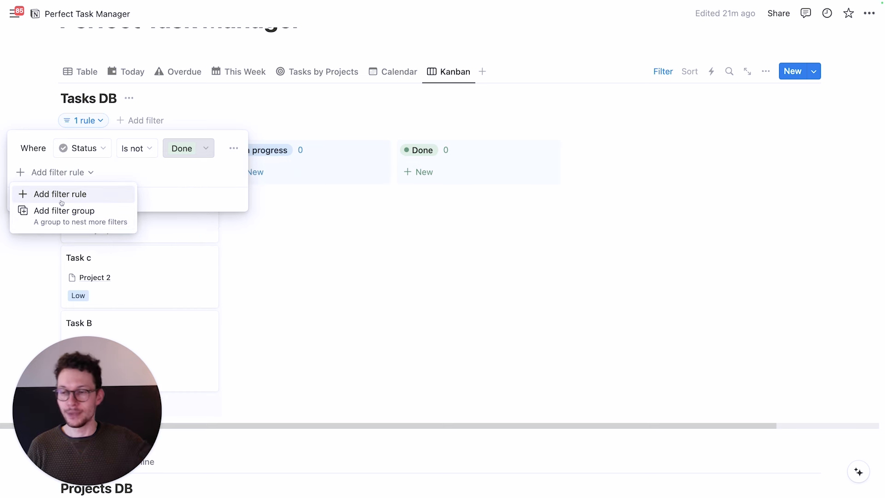
{"action": "left_click", "coordinate": [65, 194]}
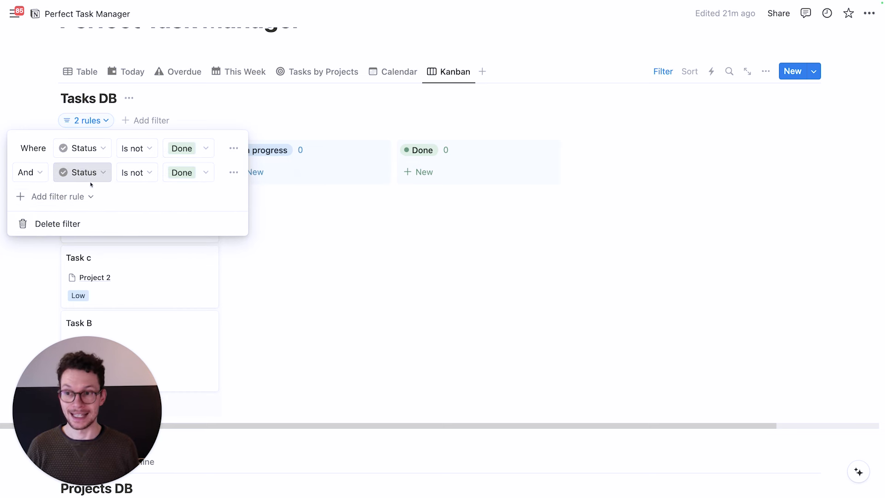
{"action": "left_click", "coordinate": [35, 173]}
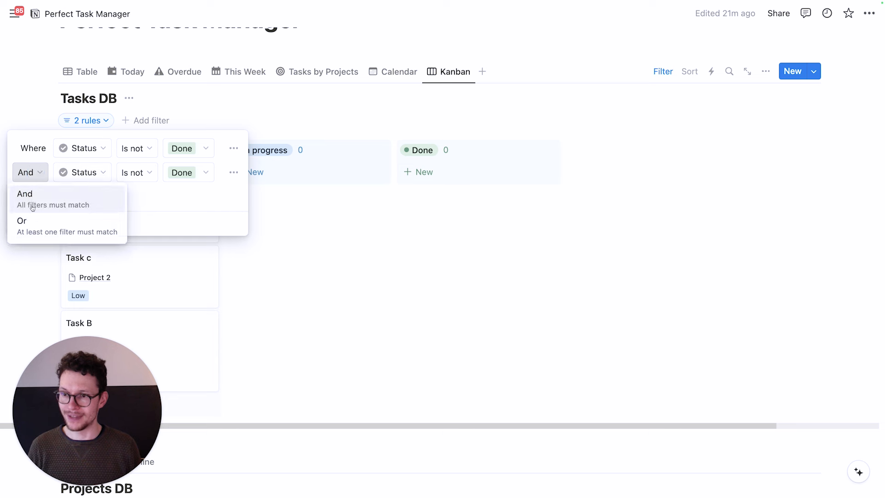
{"action": "left_click", "coordinate": [49, 232]}
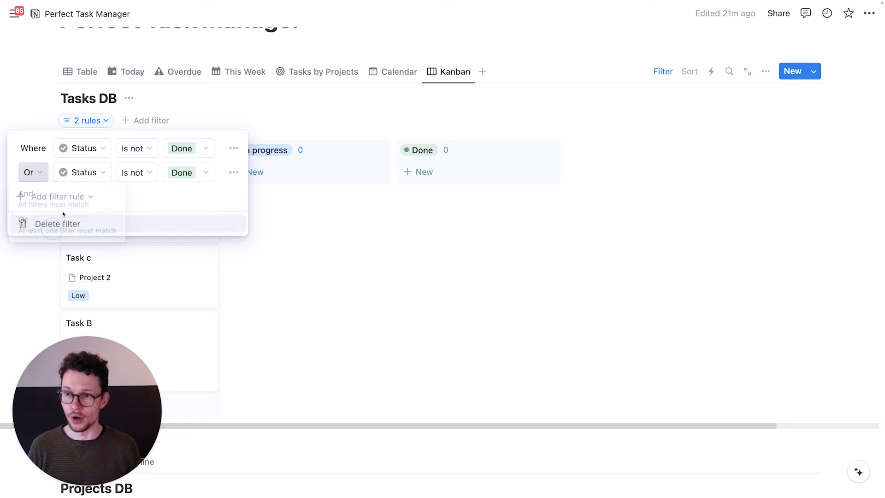
{"action": "left_click", "coordinate": [94, 173]}
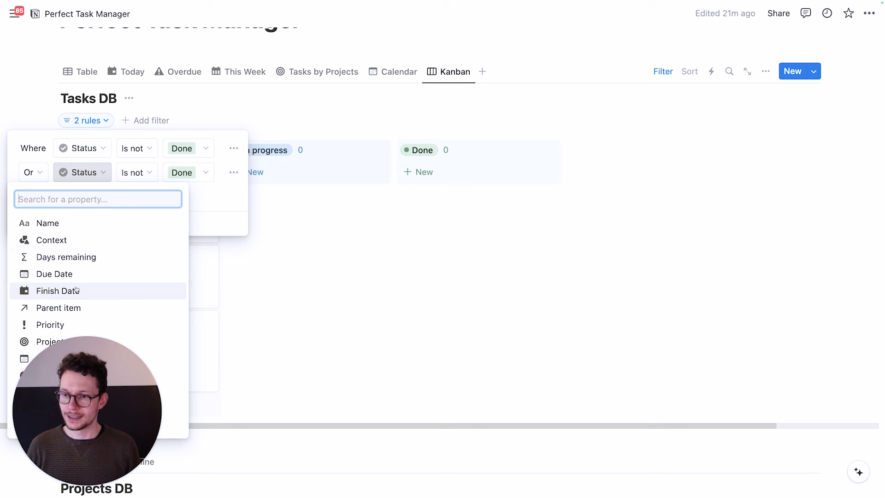
{"action": "left_click", "coordinate": [116, 291]}
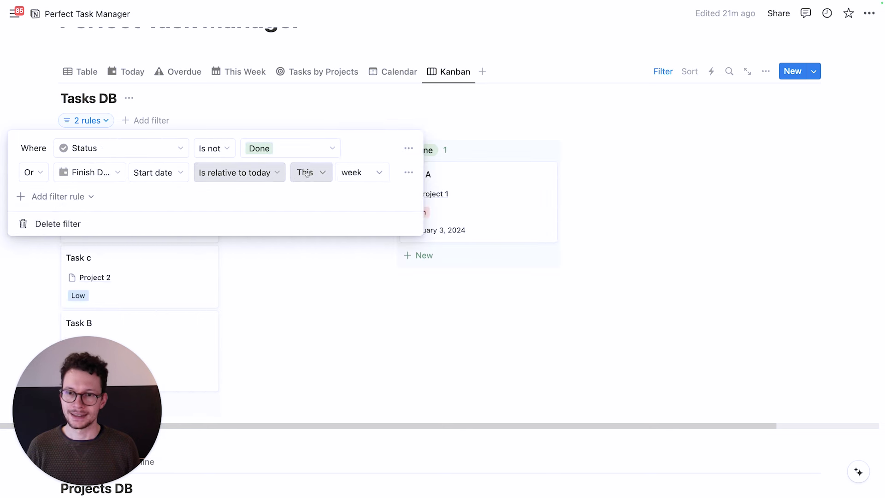
{"action": "left_click", "coordinate": [273, 171]}
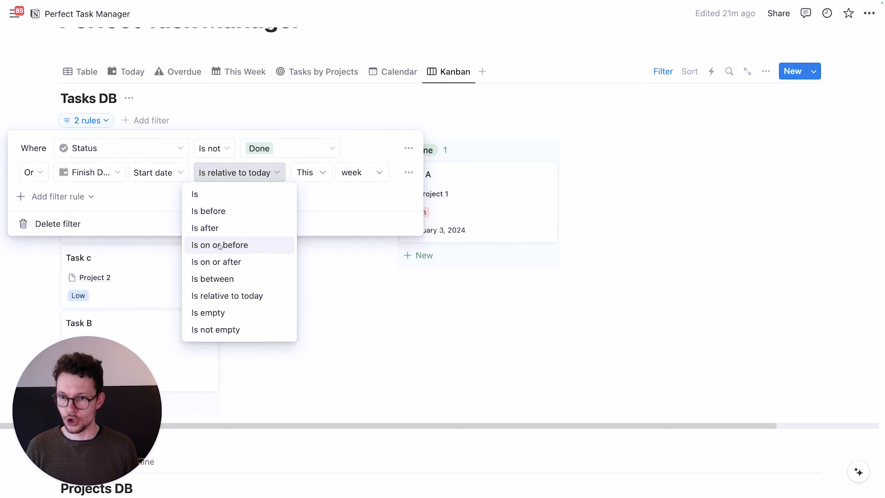
{"action": "left_click", "coordinate": [341, 295]}
{"action": "left_click", "coordinate": [341, 295]}
{"action": "scroll", "coordinate": [341, 277], "scroll_direction": "down", "scroll_amount": 1}
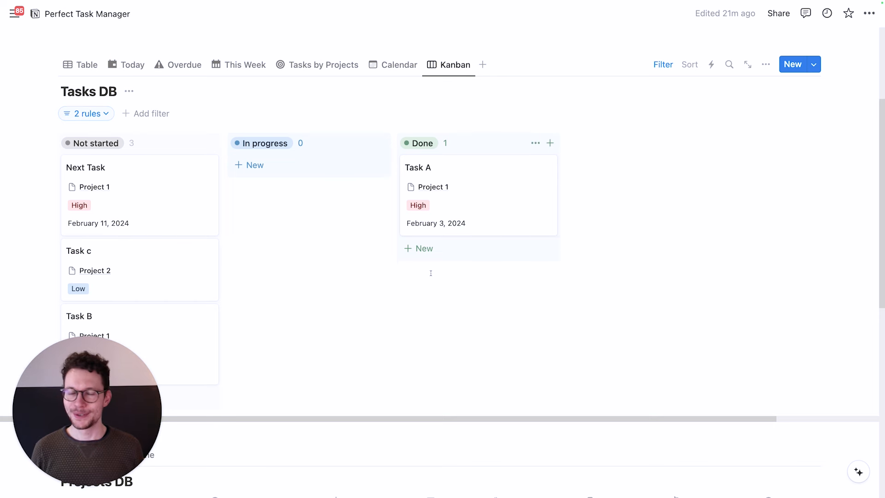
Add another view to the Tasks DB after the Kanban view.
{"action": "left_click", "coordinate": [484, 65]}
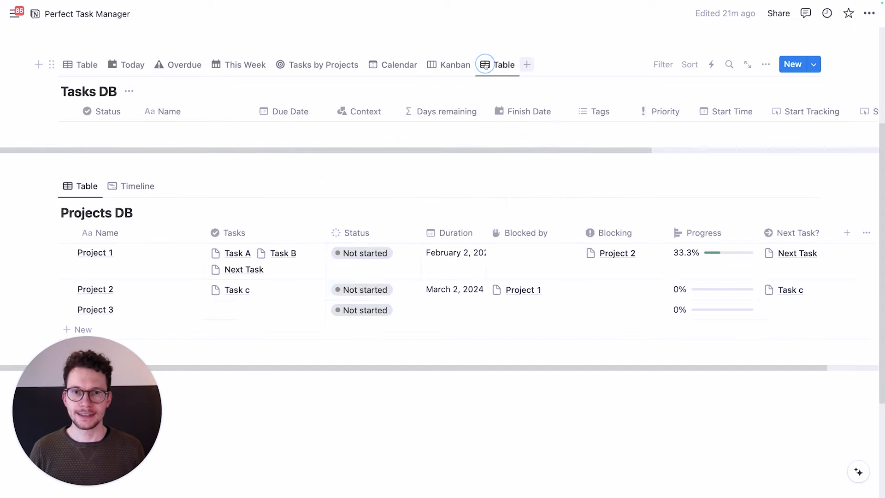
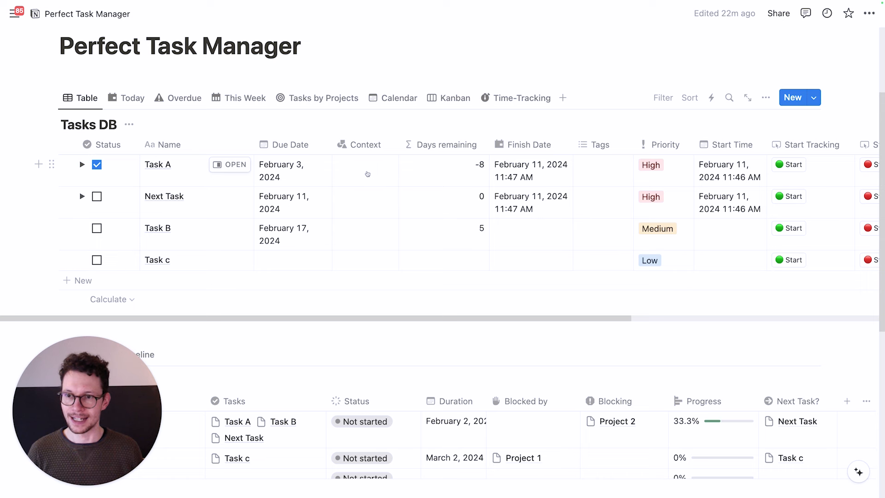
Set Next Task's Context to the "High En..." option in the Table view and switch to the Time-Tracking view.
{"action": "left_click", "coordinate": [306, 207]}
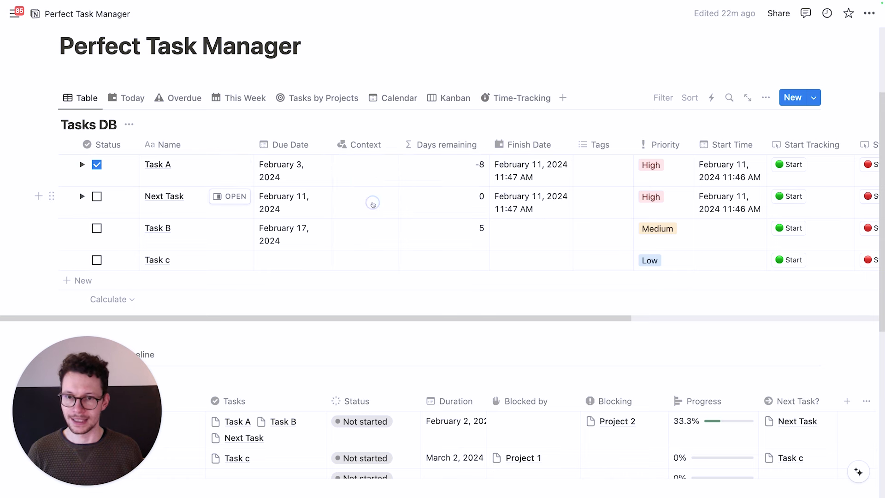
{"action": "left_click", "coordinate": [368, 201]}
{"action": "left_click", "coordinate": [387, 271]}
{"action": "left_click", "coordinate": [509, 90]}
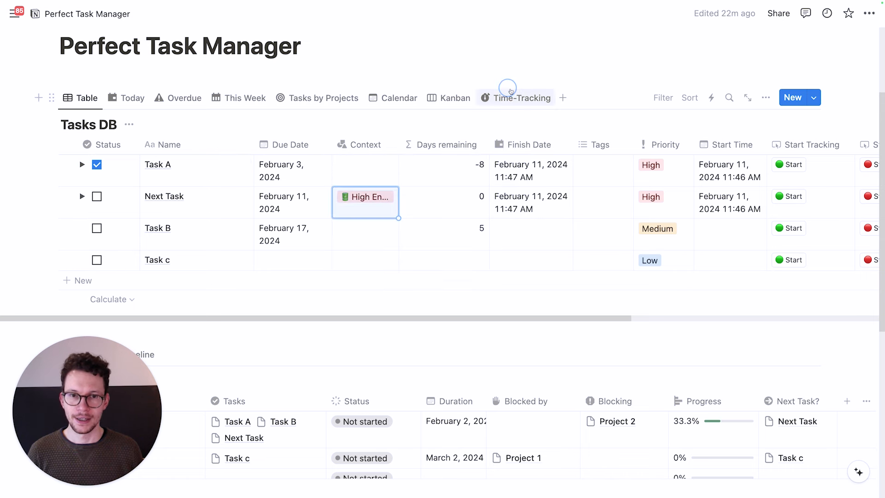
{"action": "left_click", "coordinate": [517, 98]}
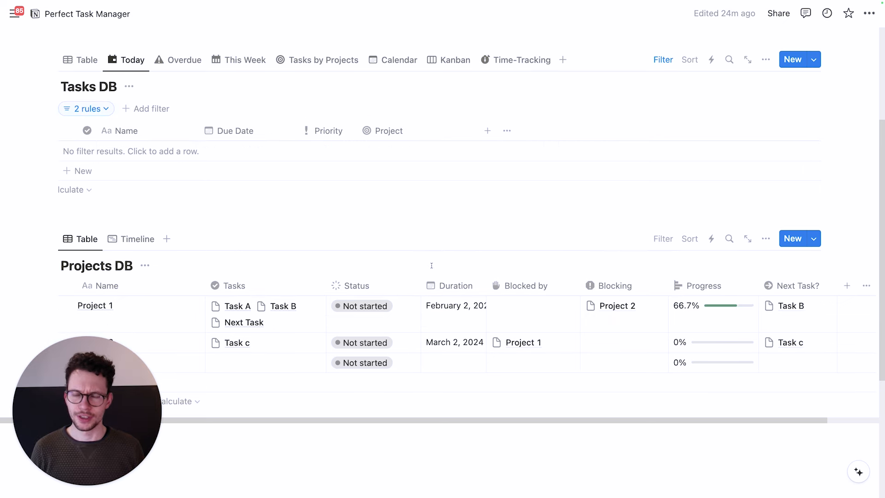
Create a new board view named Kanban in the Projects DB.
{"action": "scroll", "coordinate": [432, 265], "scroll_direction": "down", "scroll_amount": 3}
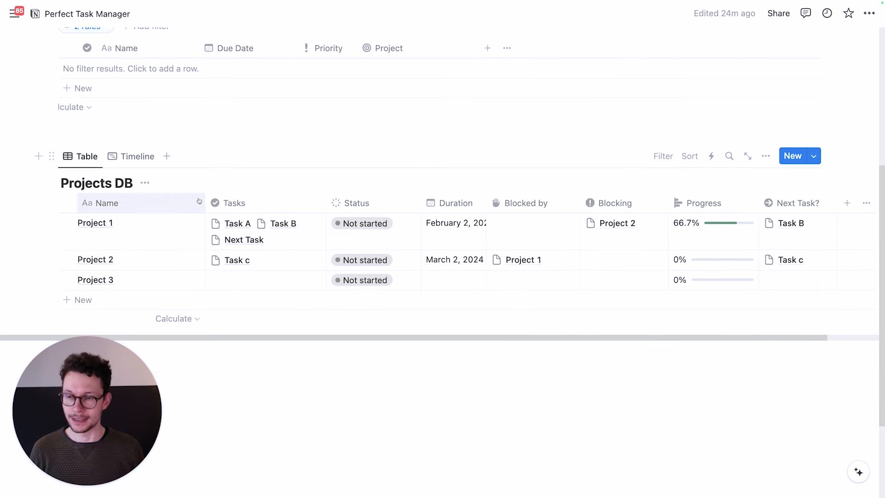
{"action": "left_click", "coordinate": [167, 156]}
{"action": "left_click", "coordinate": [730, 242]}
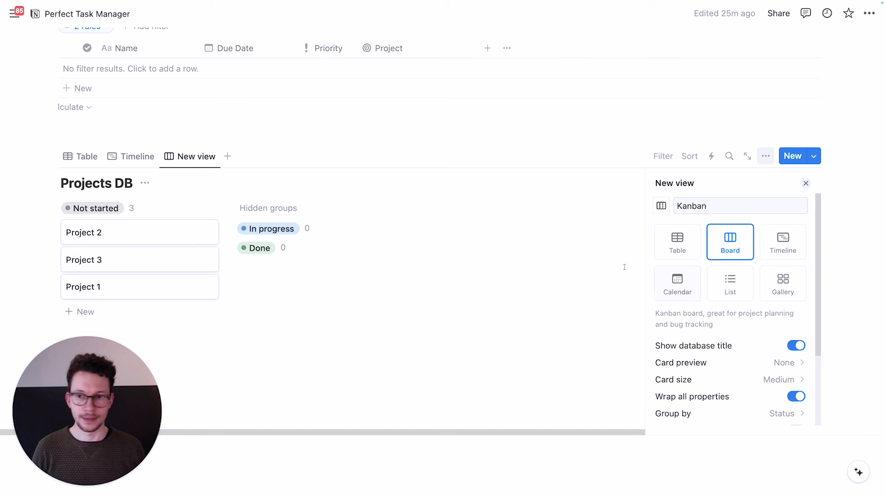
Turn off Hide empty groups and turn on Color columns for the Projects DB Kanban board.
{"action": "scroll", "coordinate": [761, 376], "scroll_direction": "down", "scroll_amount": 2}
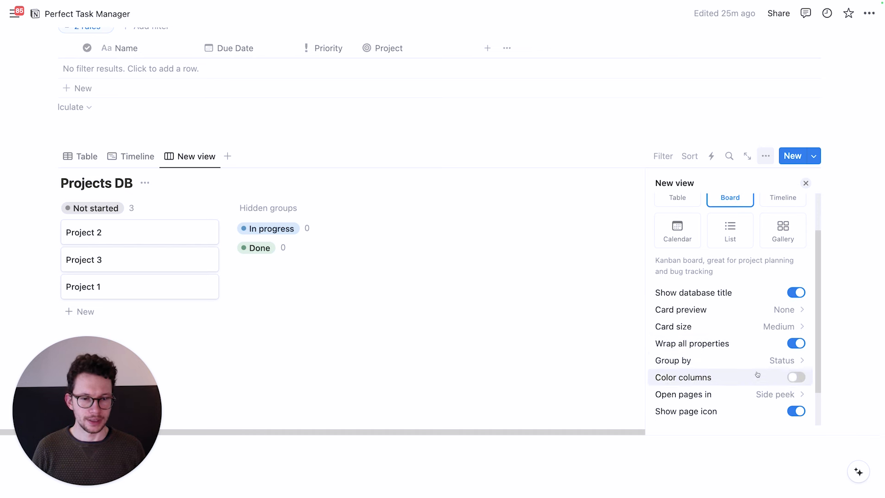
{"action": "left_click", "coordinate": [756, 360]}
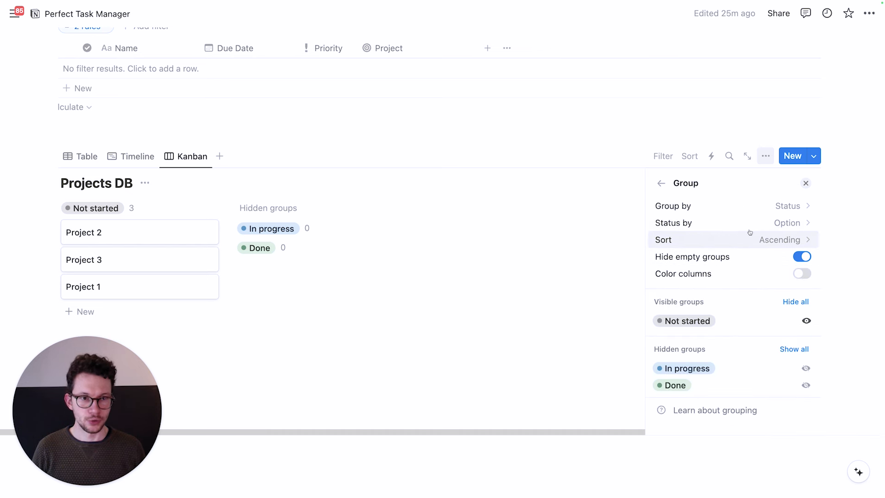
{"action": "left_click", "coordinate": [804, 257]}
{"action": "left_click", "coordinate": [803, 274]}
Add an advanced filter to the Projects DB Kanban view where Duration's End date is on or after one month ago.
{"action": "left_click", "coordinate": [663, 155]}
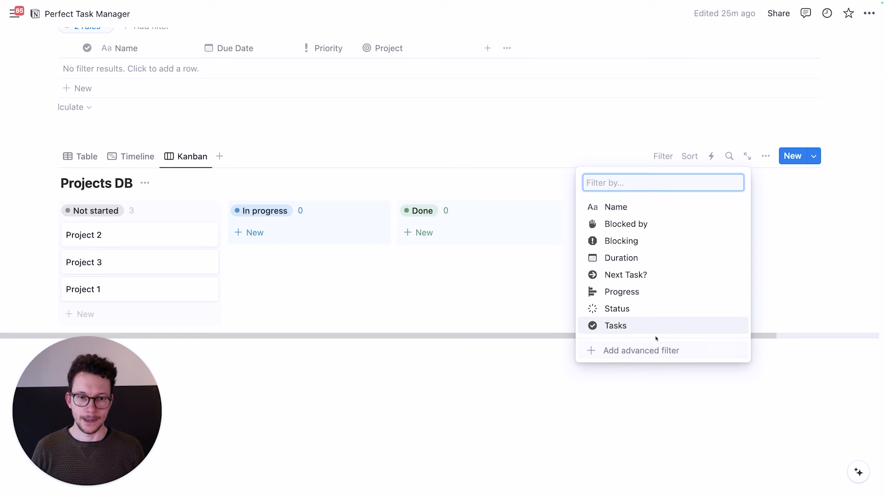
{"action": "left_click", "coordinate": [629, 352]}
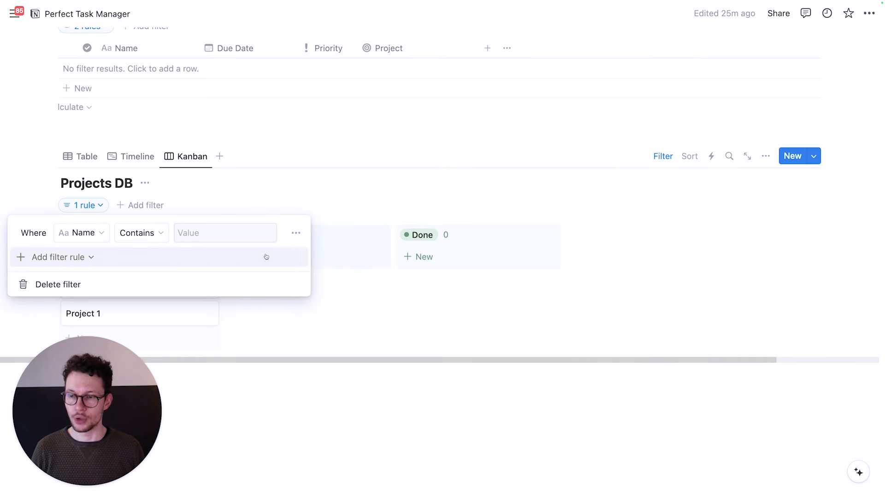
{"action": "left_click", "coordinate": [99, 238]}
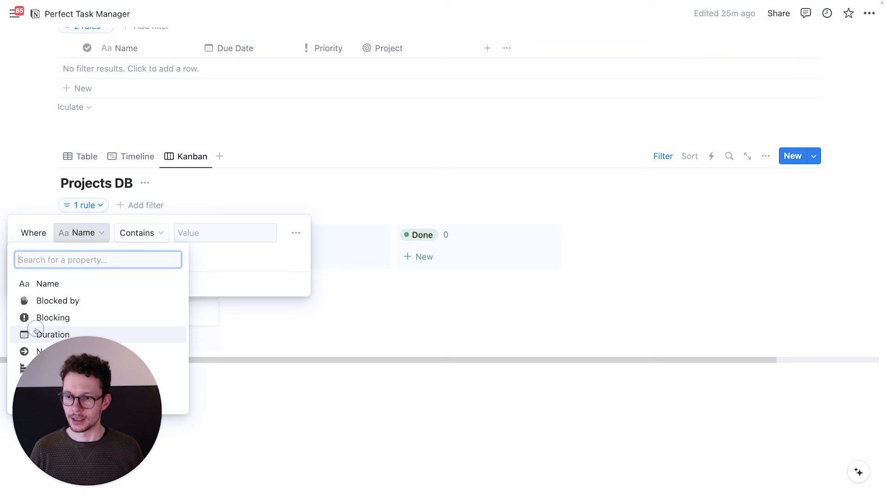
{"action": "left_click", "coordinate": [18, 337]}
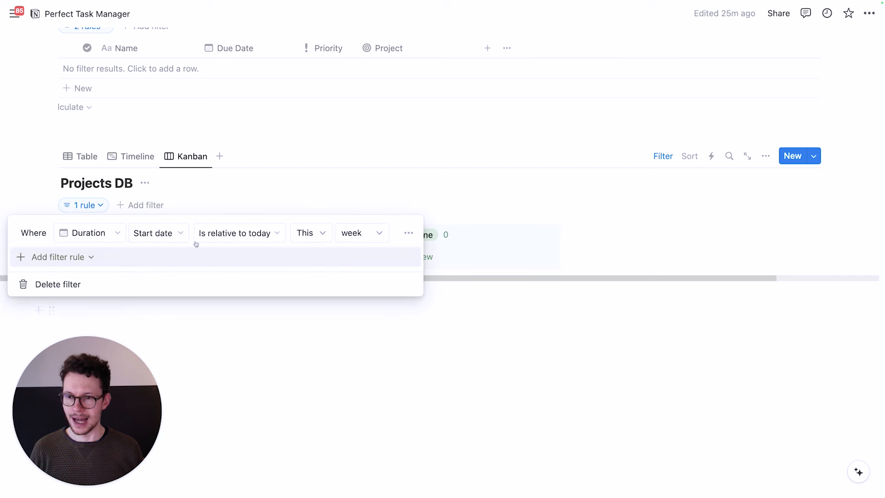
{"action": "left_click", "coordinate": [275, 233]}
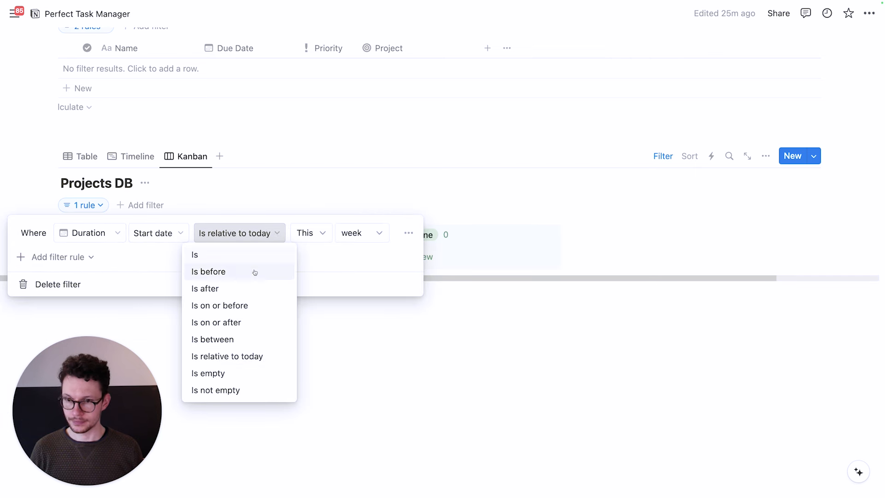
{"action": "left_click", "coordinate": [248, 322]}
{"action": "left_click", "coordinate": [295, 231]}
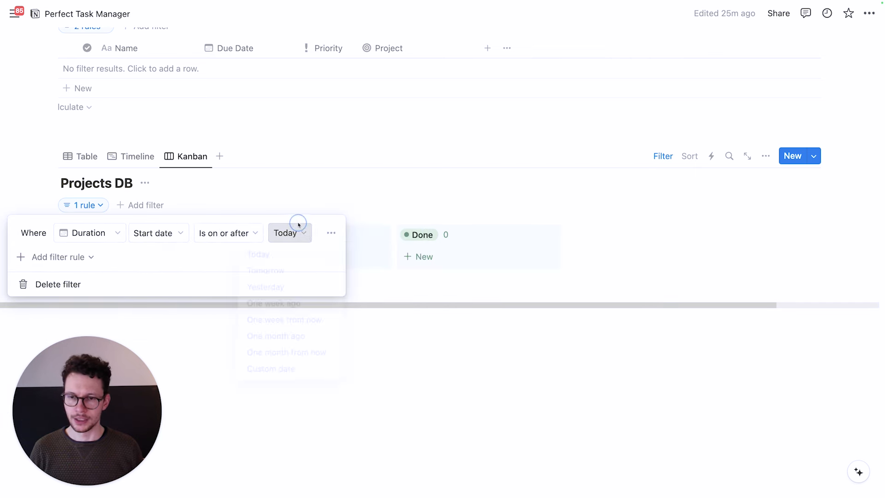
{"action": "left_click", "coordinate": [286, 339]}
{"action": "left_click", "coordinate": [178, 234]}
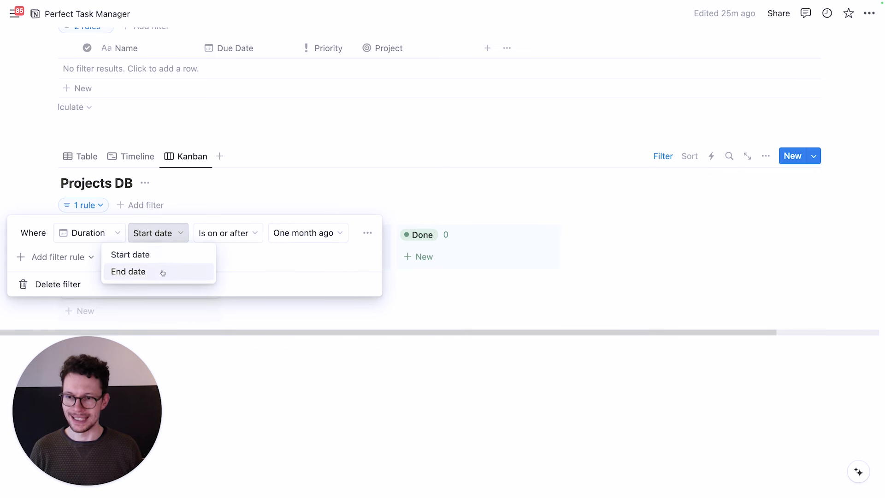
{"action": "left_click", "coordinate": [162, 272]}
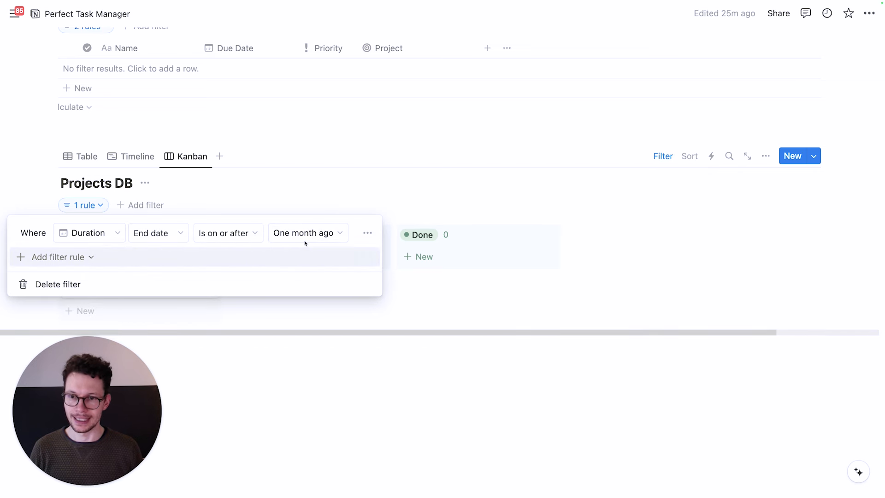
{"action": "left_click", "coordinate": [382, 374]}
{"action": "scroll", "coordinate": [318, 258], "scroll_direction": "down", "scroll_amount": 2}
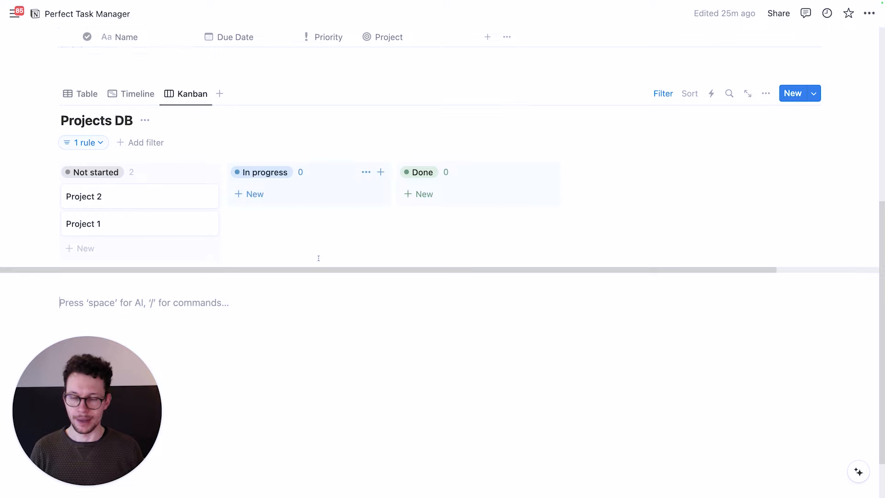
{"action": "scroll", "coordinate": [318, 255], "scroll_direction": "up", "scroll_amount": 1}
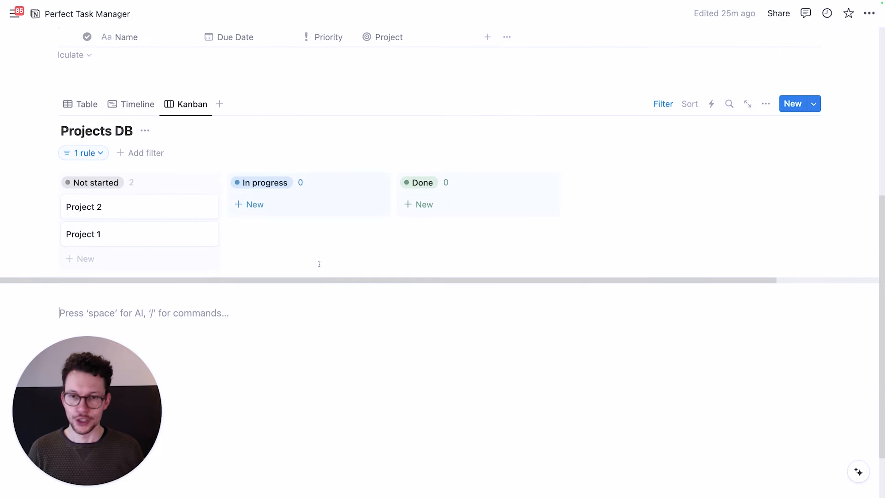
{"action": "scroll", "coordinate": [208, 245], "scroll_direction": "up", "scroll_amount": 1}
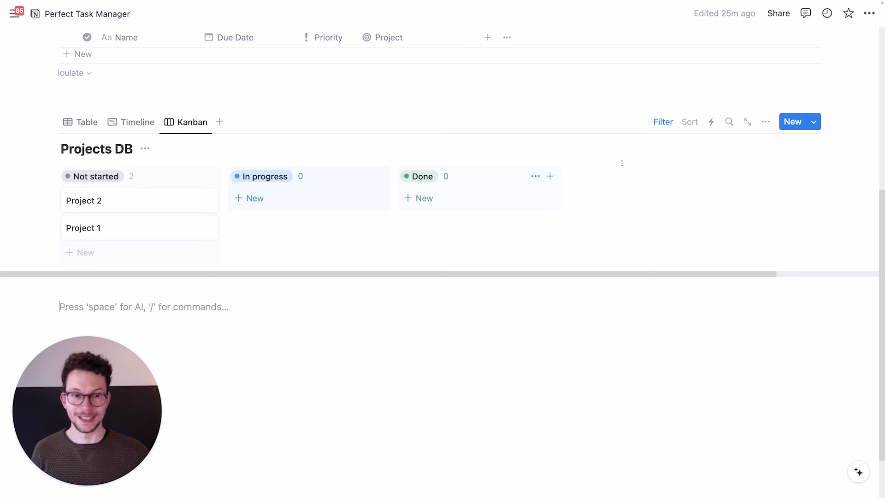
Add a second rule to the Projects DB Kanban view's advanced filter.
{"action": "left_click", "coordinate": [661, 117]}
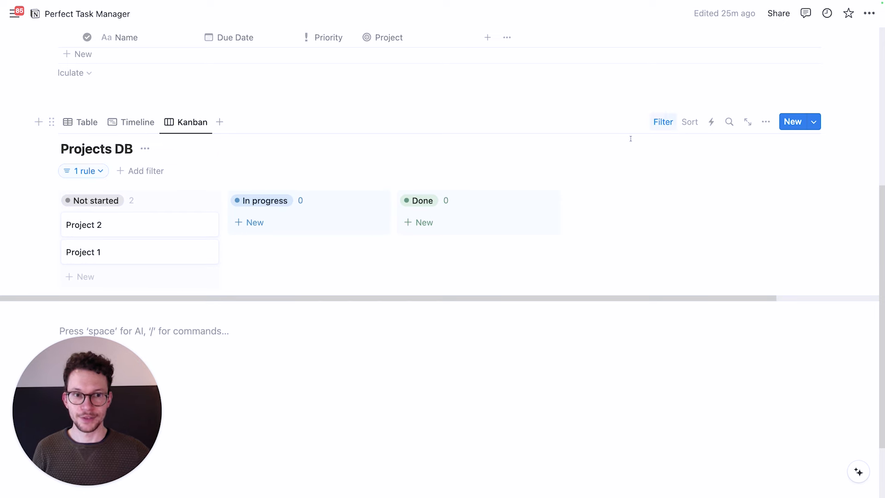
{"action": "left_click", "coordinate": [93, 171]}
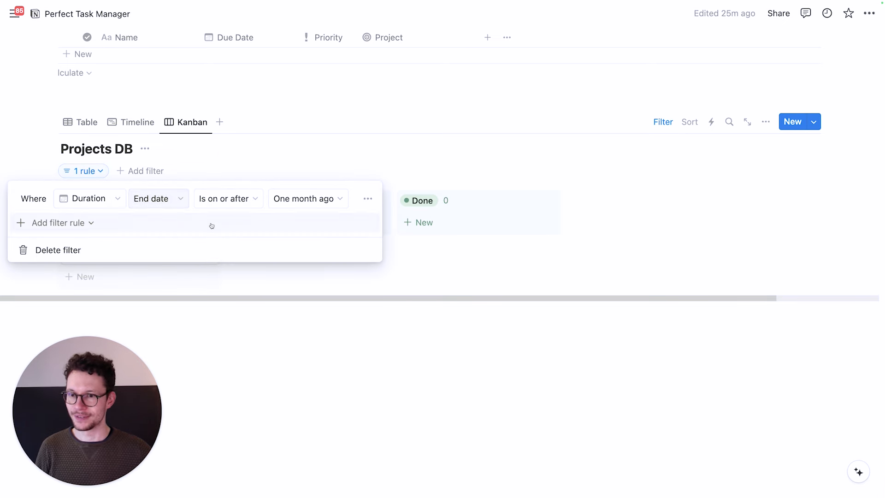
{"action": "left_click", "coordinate": [40, 224]}
{"action": "left_click", "coordinate": [45, 251]}
Show the Progress and Next Task? properties on the Projects DB Kanban cards.
{"action": "left_click", "coordinate": [766, 122]}
{"action": "left_click", "coordinate": [719, 210]}
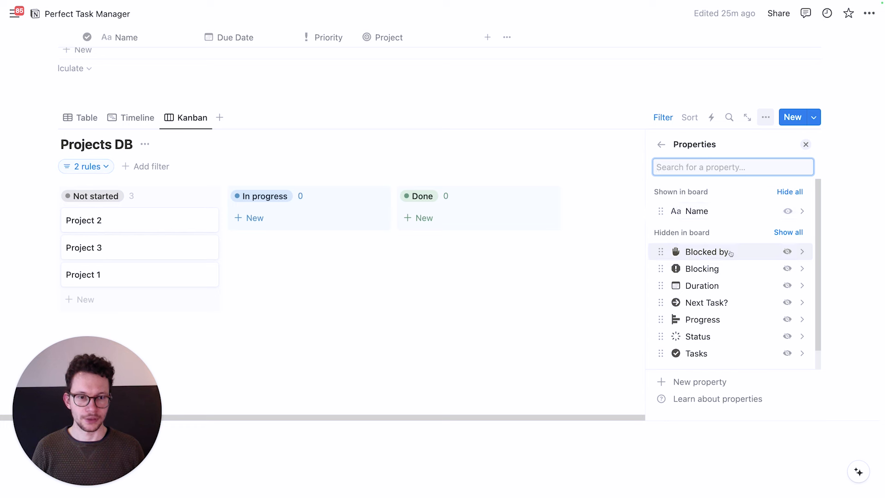
{"action": "scroll", "coordinate": [732, 254], "scroll_direction": "down", "scroll_amount": 1}
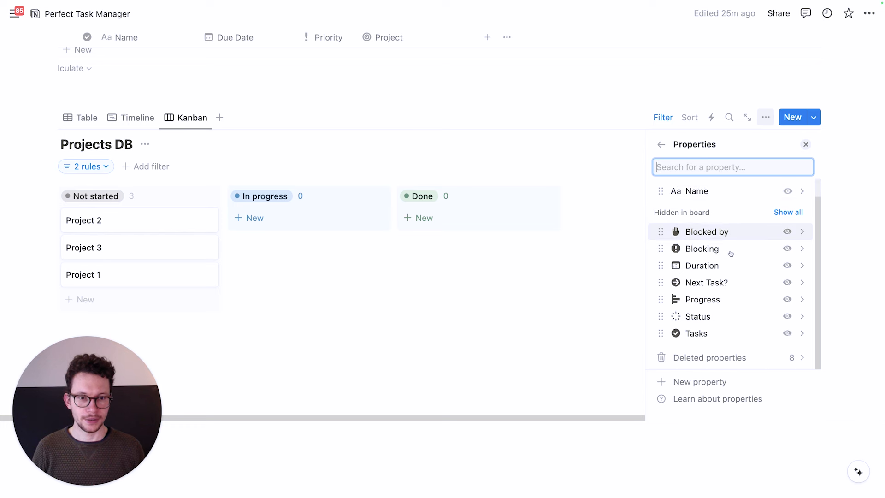
{"action": "left_click", "coordinate": [788, 298]}
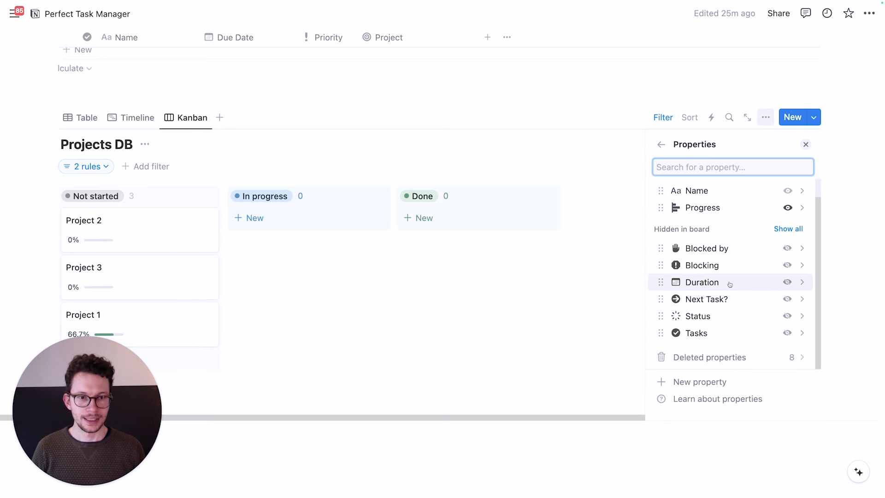
{"action": "left_click", "coordinate": [787, 300]}
{"action": "left_click", "coordinate": [438, 273]}
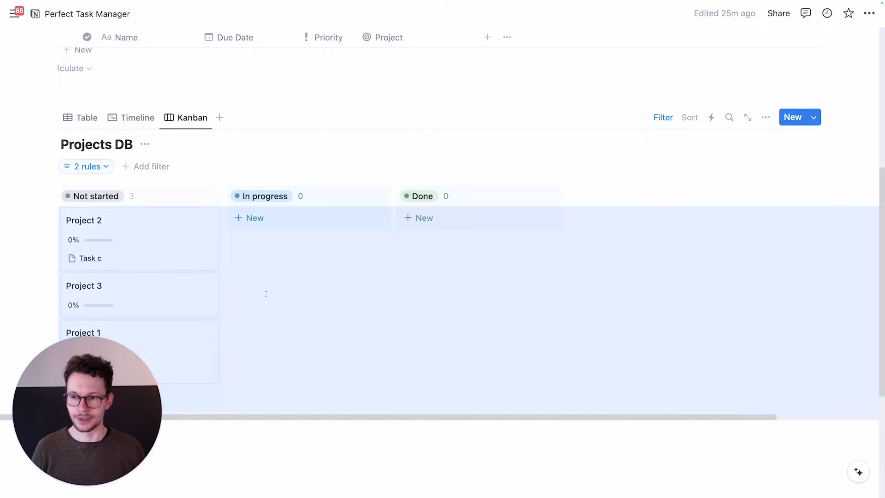
{"action": "scroll", "coordinate": [265, 292], "scroll_direction": "down", "scroll_amount": 3}
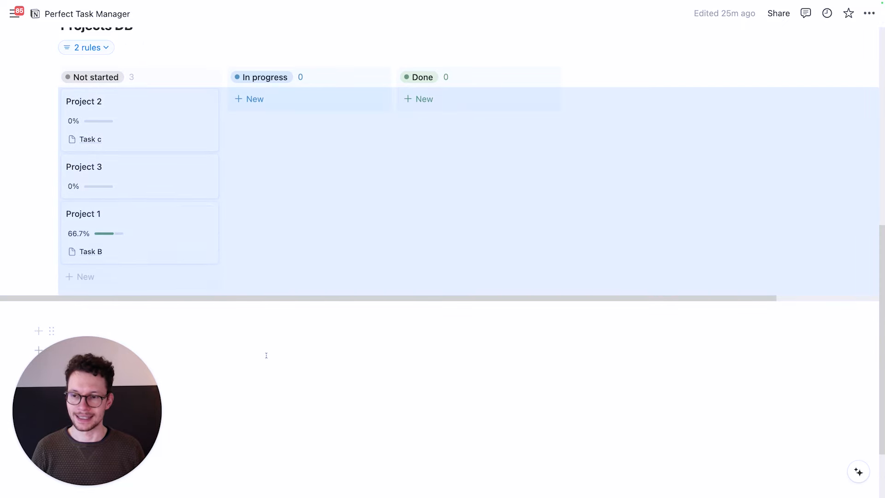
{"action": "left_click", "coordinate": [267, 353]}
{"action": "scroll", "coordinate": [264, 330], "scroll_direction": "up", "scroll_amount": 3}
{"action": "scroll", "coordinate": [129, 261], "scroll_direction": "up", "scroll_amount": 2}
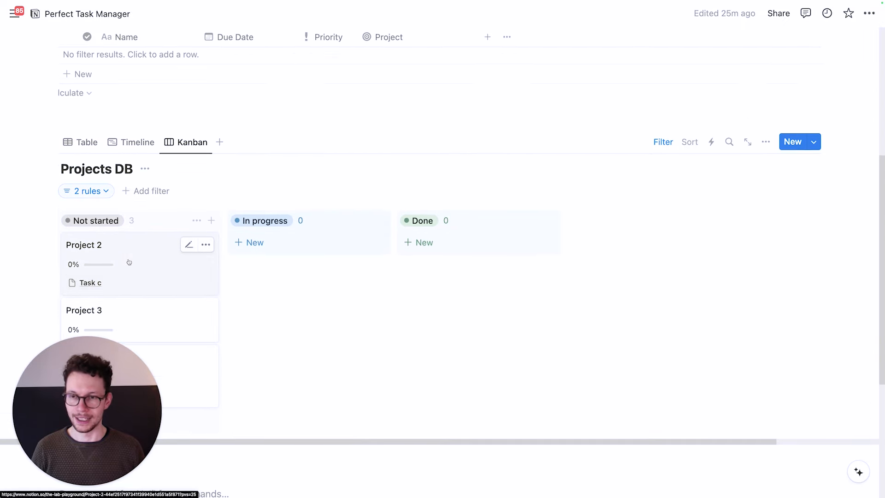
Create a Projects DB template named New Project with a target icon.
{"action": "scroll", "coordinate": [299, 263], "scroll_direction": "up", "scroll_amount": 2}
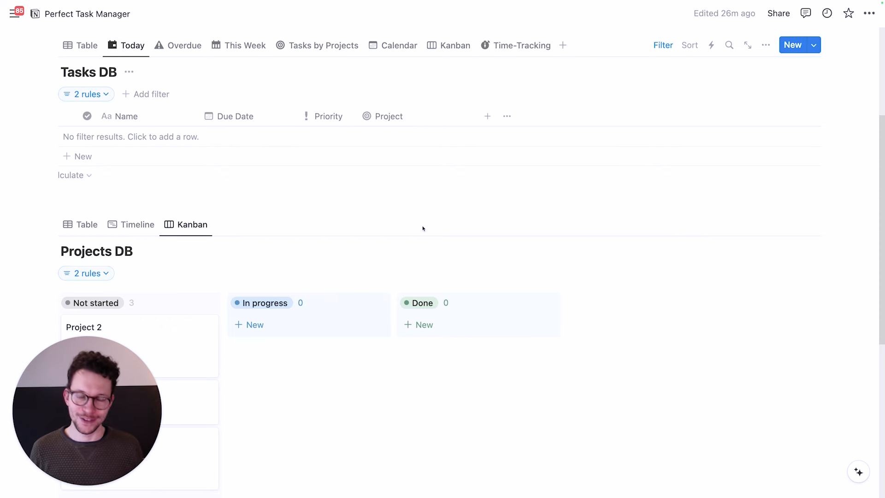
{"action": "scroll", "coordinate": [425, 228], "scroll_direction": "down", "scroll_amount": 1}
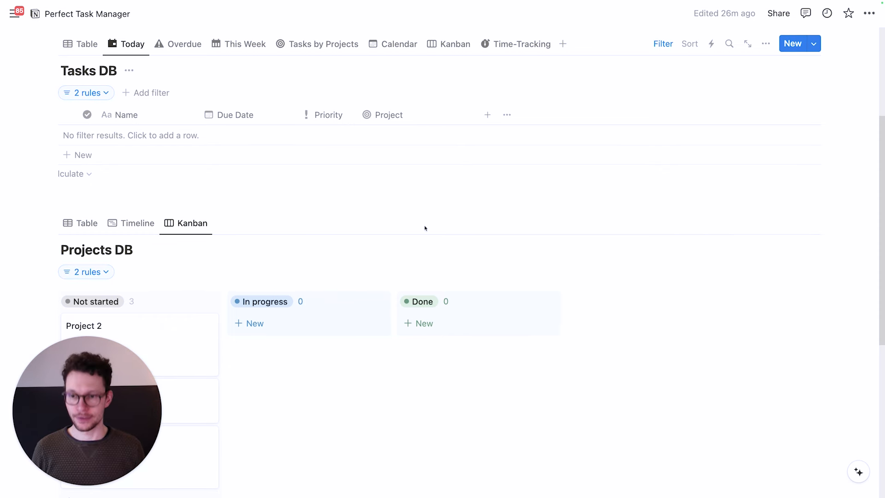
{"action": "scroll", "coordinate": [425, 228], "scroll_direction": "down", "scroll_amount": 4}
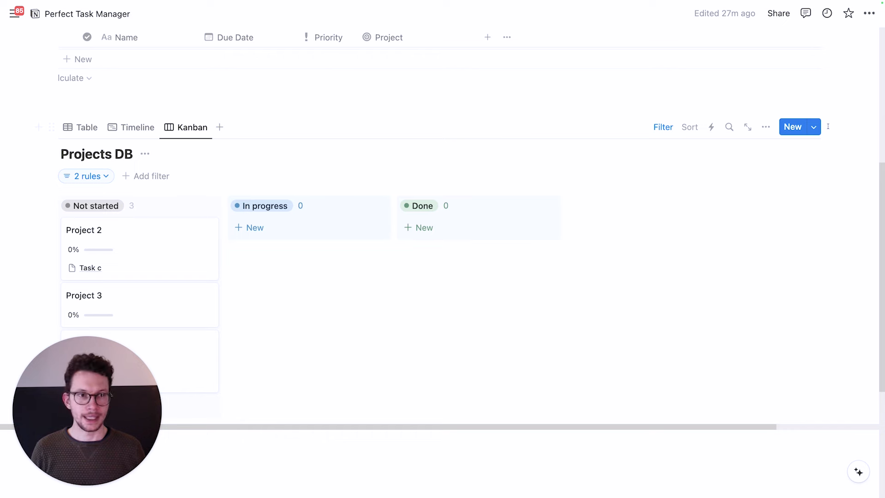
{"action": "left_click", "coordinate": [814, 131]}
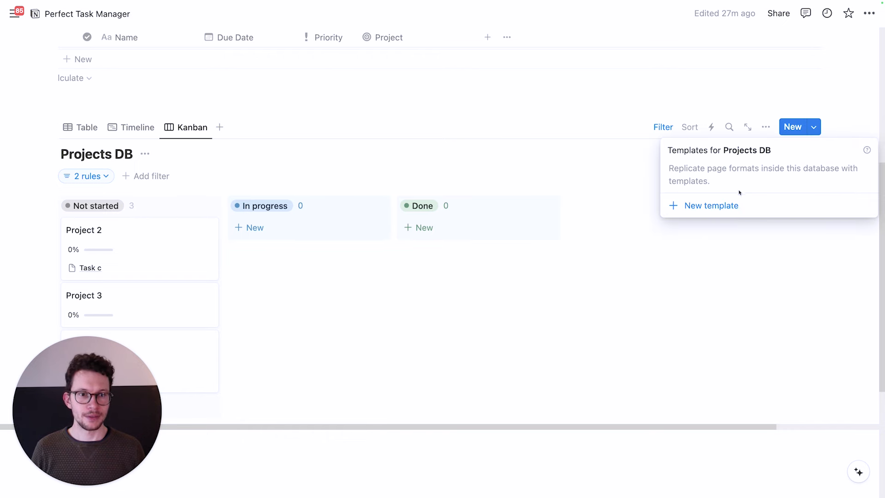
{"action": "left_click", "coordinate": [716, 206]}
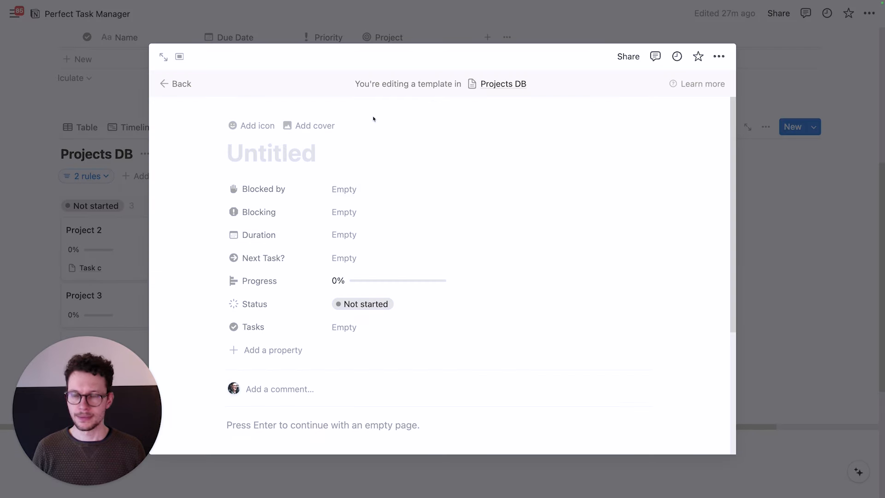
{"action": "type", "text": "New Project"}
{"action": "left_click", "coordinate": [249, 129]}
Reorder the template's properties so Status, Next Task?, Duration and Progress come before Blocked by and Blocking.
{"action": "scroll", "coordinate": [297, 318], "scroll_direction": "down", "scroll_amount": 1}
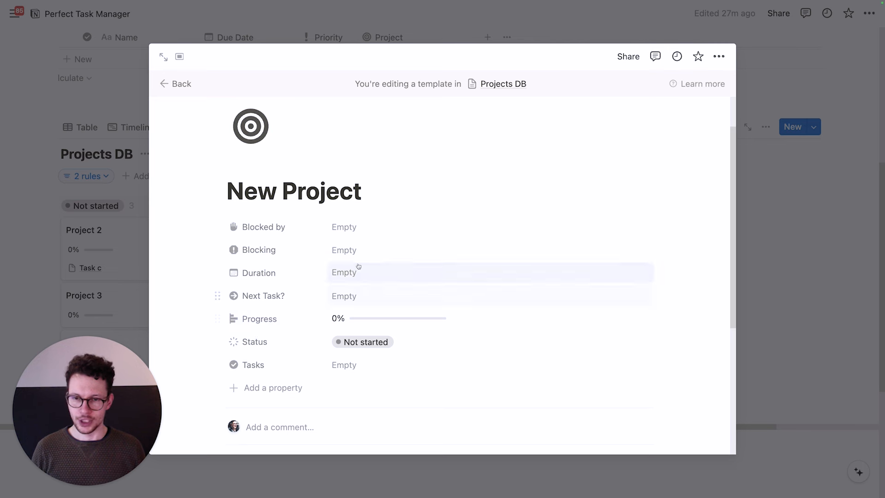
{"action": "scroll", "coordinate": [298, 342], "scroll_direction": "down", "scroll_amount": 1}
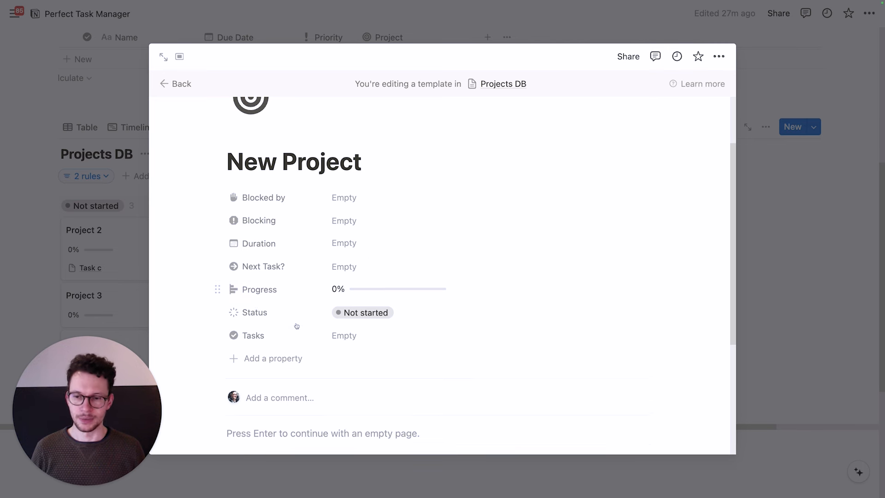
{"action": "left_click_drag", "start_coordinate": [219, 310], "coordinate": [226, 196]}
{"action": "left_click_drag", "start_coordinate": [218, 287], "coordinate": [219, 208]}
{"action": "left_click_drag", "start_coordinate": [218, 287], "coordinate": [218, 230]}
{"action": "left_click_drag", "start_coordinate": [218, 310], "coordinate": [218, 254]}
Set the Tasks property's visibility in the template to Always hide.
{"action": "left_click", "coordinate": [253, 334]}
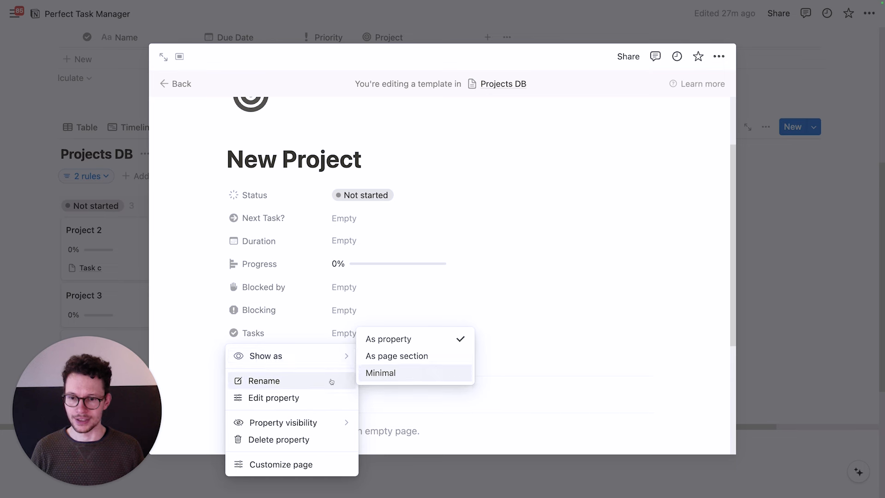
{"action": "mouse_move", "coordinate": [331, 427]}
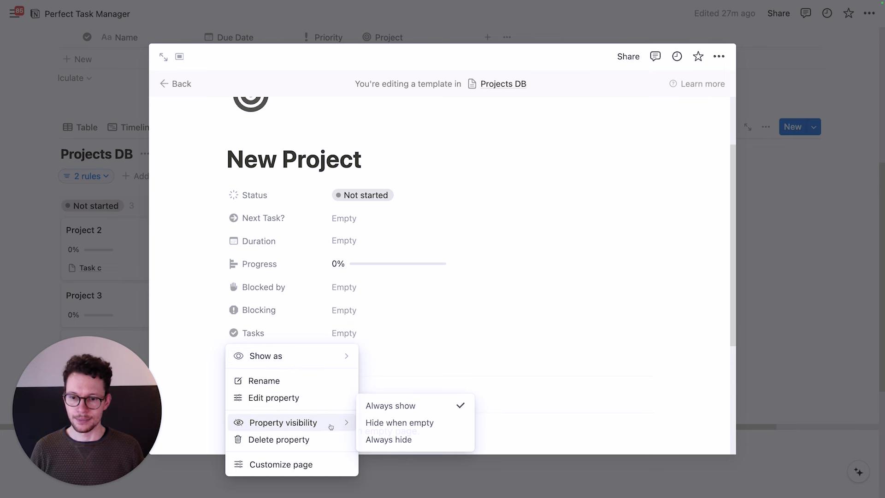
{"action": "left_click", "coordinate": [380, 440]}
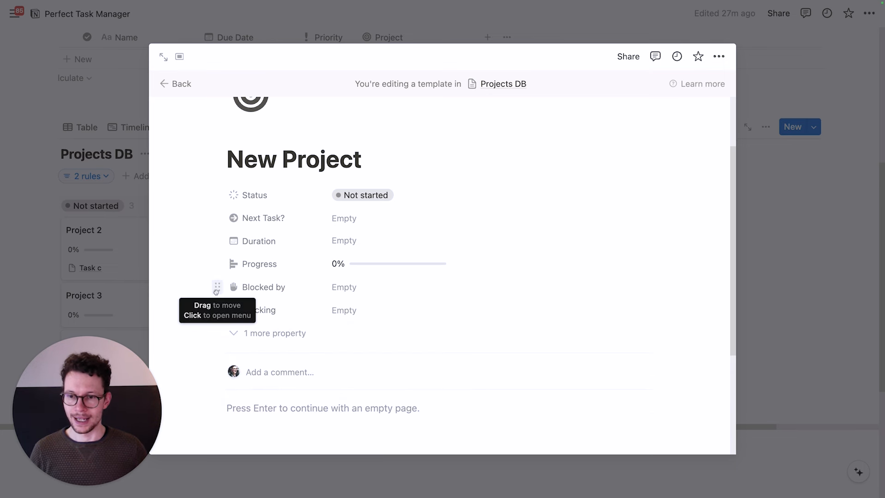
Open the New Project template as a full page and add a Heading 1 reading "Tasks" to its body.
{"action": "left_click", "coordinate": [163, 56]}
{"action": "scroll", "coordinate": [292, 249], "scroll_direction": "down", "scroll_amount": 5}
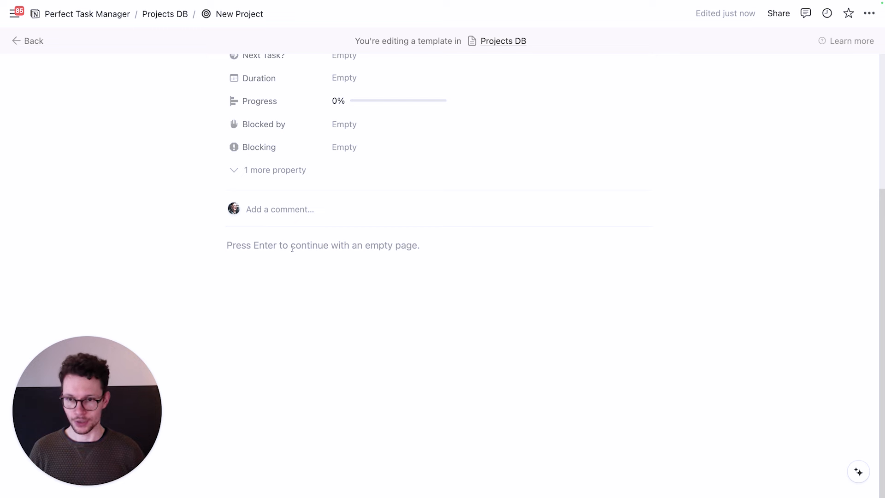
{"action": "left_click", "coordinate": [291, 246]}
{"action": "type", "text": "/"}
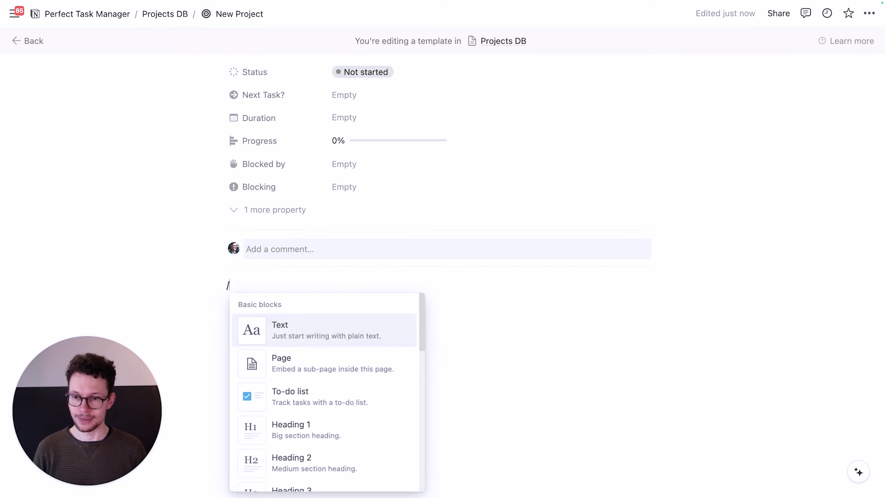
{"action": "type", "text": "h1"}
{"action": "key", "text": "Return"}
{"action": "type", "text": "CT"}
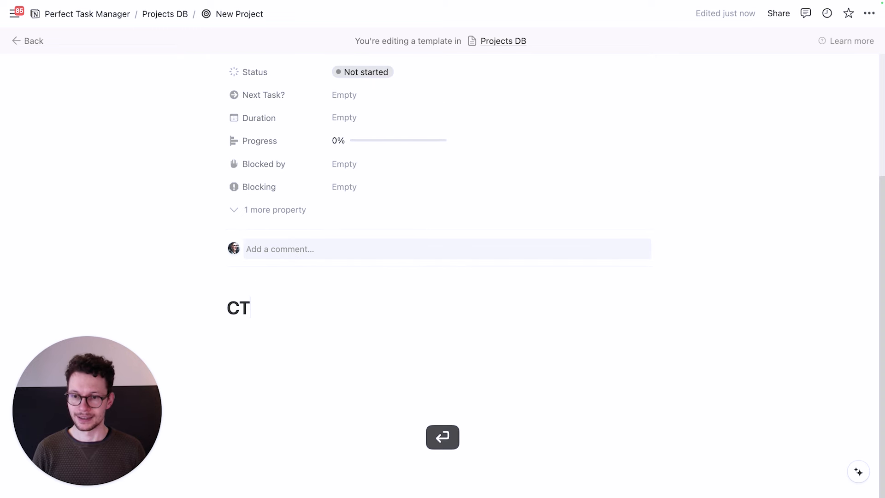
{"action": "key", "text": "BackSpace"}
{"action": "key", "text": "BackSpace"}
{"action": "type", "text": "Tasks"}
{"action": "key", "text": "Return"}
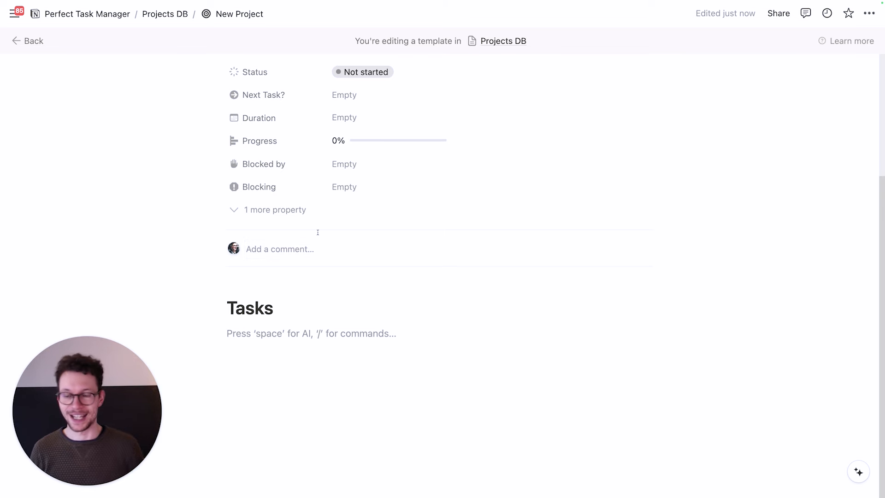
Insert a linked Kanban view of Tasks DB under the Tasks heading and hide its database title.
{"action": "type", "text": "/d"}
{"action": "key", "text": "BackSpace"}
{"action": "key", "text": "BackSpace"}
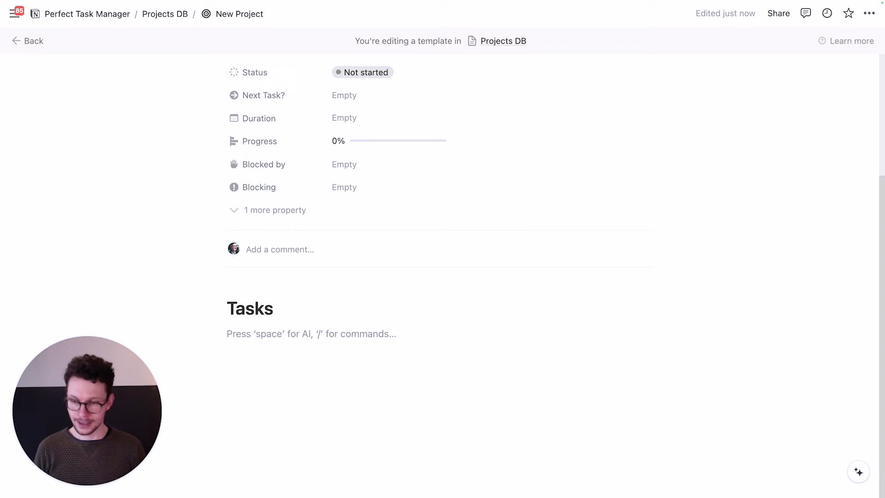
{"action": "type", "text": "/create"}
{"action": "key", "text": "Return"}
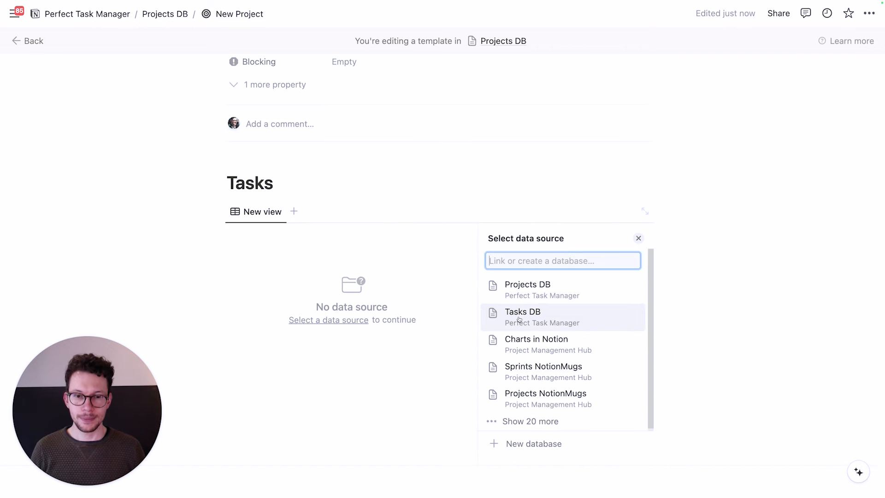
{"action": "left_click", "coordinate": [521, 319]}
{"action": "left_click", "coordinate": [520, 387]}
{"action": "scroll", "coordinate": [351, 249], "scroll_direction": "up", "scroll_amount": 3}
{"action": "scroll", "coordinate": [351, 249], "scroll_direction": "down", "scroll_amount": 3}
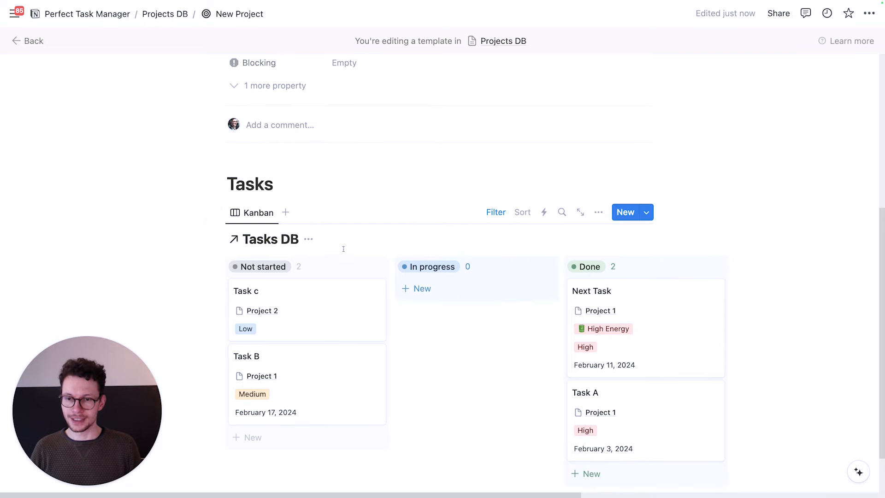
{"action": "left_click", "coordinate": [308, 239]}
{"action": "left_click", "coordinate": [299, 303]}
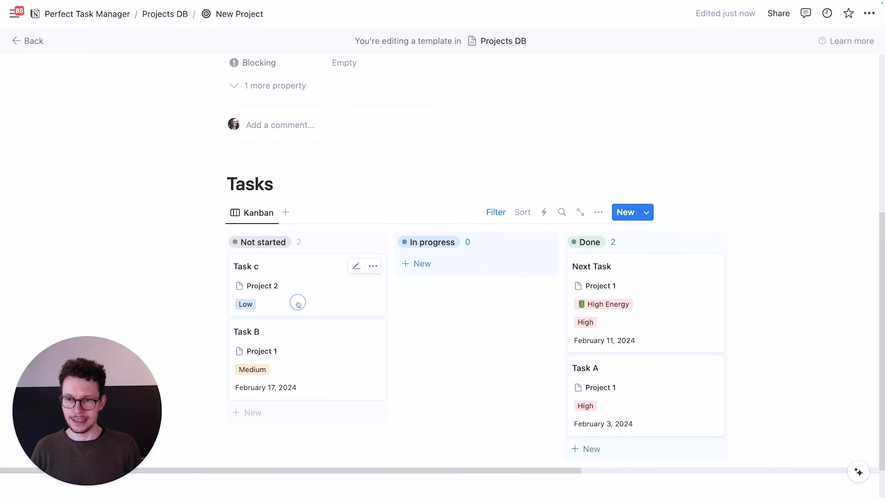
Change the linked Kanban view's icon to a check-mark circle and clear its name.
{"action": "left_click", "coordinate": [260, 213]}
{"action": "left_click", "coordinate": [277, 253]}
{"action": "left_click", "coordinate": [494, 261]}
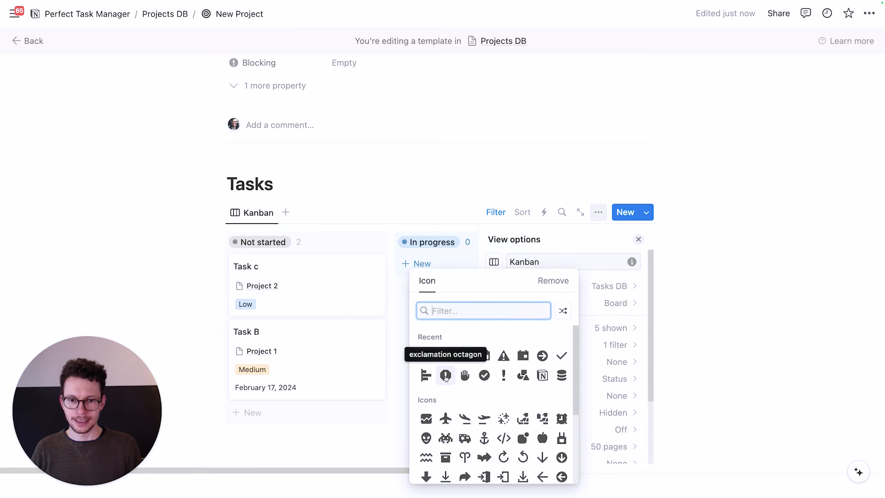
{"action": "left_click", "coordinate": [484, 376]}
{"action": "triple_click", "coordinate": [544, 262]}
{"action": "key", "text": "BackSpace"}
{"action": "left_click", "coordinate": [638, 239]}
{"action": "scroll", "coordinate": [551, 258], "scroll_direction": "up", "scroll_amount": 1}
Remove the Finish Date rule from the view's filter and turn the Status is not Done rule into a group.
{"action": "left_click", "coordinate": [496, 228]}
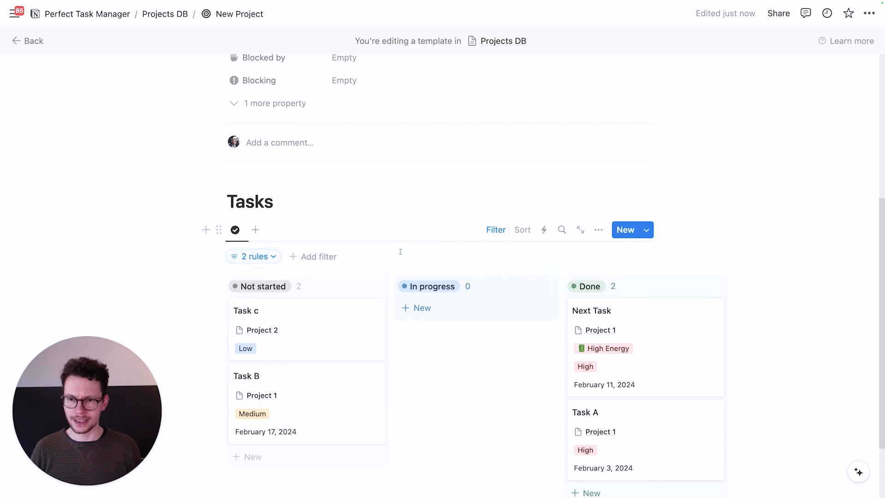
{"action": "left_click", "coordinate": [255, 254]}
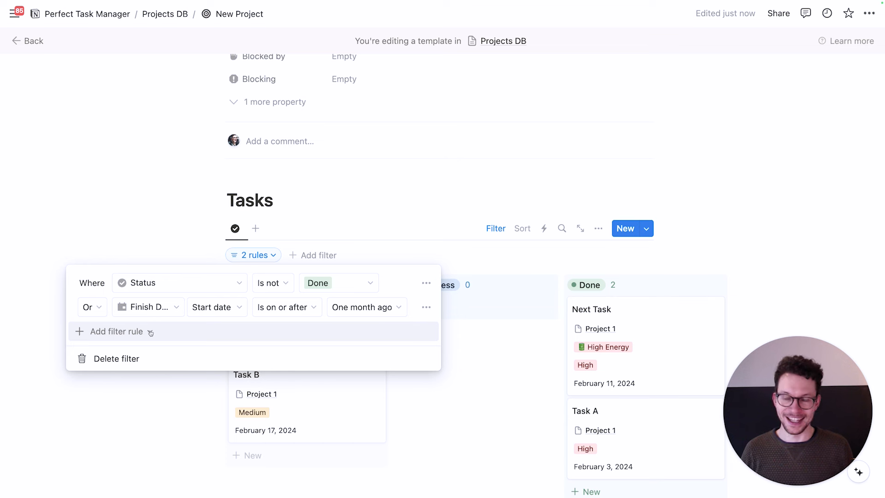
{"action": "left_click", "coordinate": [126, 332]}
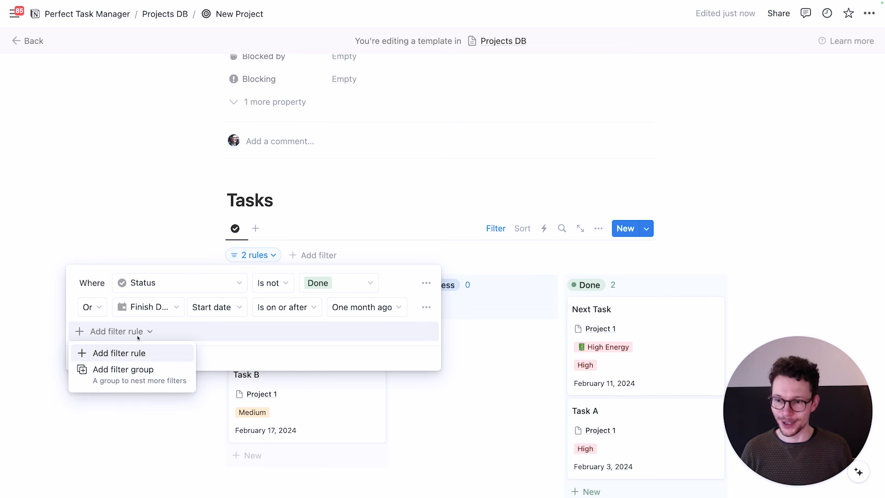
{"action": "left_click", "coordinate": [154, 331]}
{"action": "left_click", "coordinate": [425, 308]}
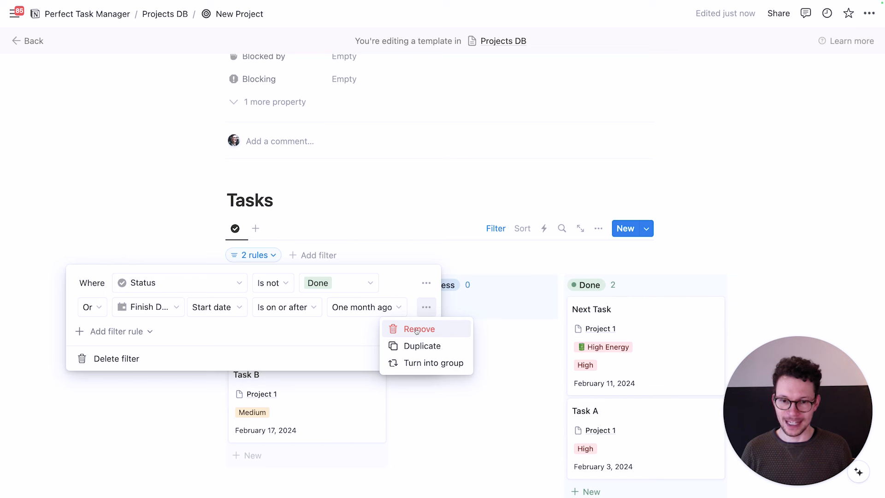
{"action": "left_click", "coordinate": [419, 329]}
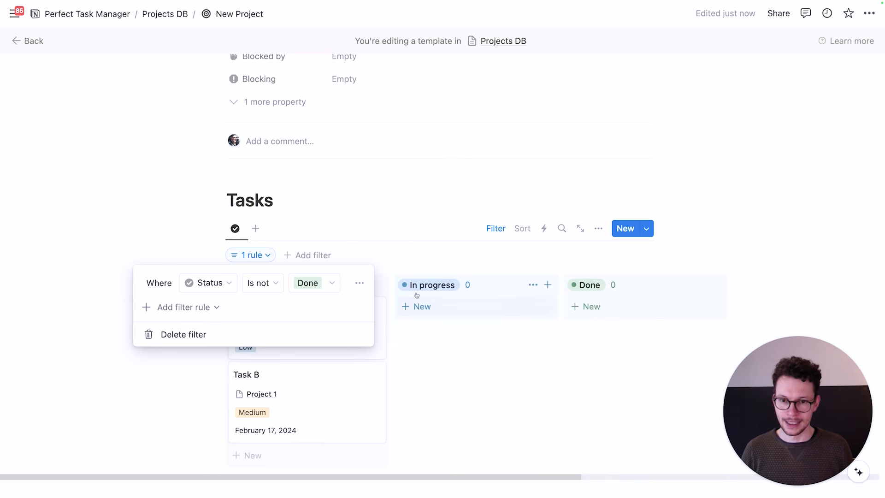
{"action": "left_click", "coordinate": [360, 282]}
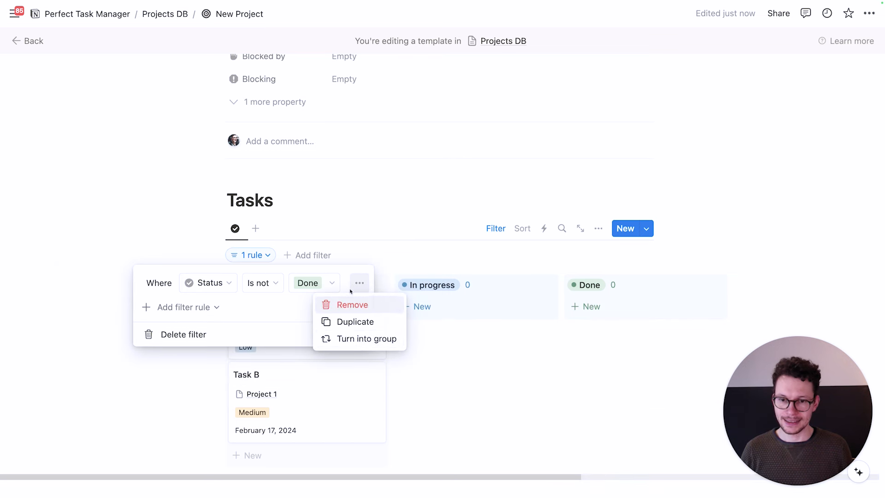
{"action": "left_click", "coordinate": [343, 340]}
Add an Or rule to the filter group: Finish Date, Start date, is on or after One month ago.
{"action": "left_click", "coordinate": [183, 314]}
{"action": "left_click", "coordinate": [194, 335]}
{"action": "left_click", "coordinate": [168, 313]}
{"action": "left_click", "coordinate": [171, 359]}
{"action": "left_click", "coordinate": [219, 312]}
{"action": "left_click", "coordinate": [226, 374]}
{"action": "left_click", "coordinate": [286, 312]}
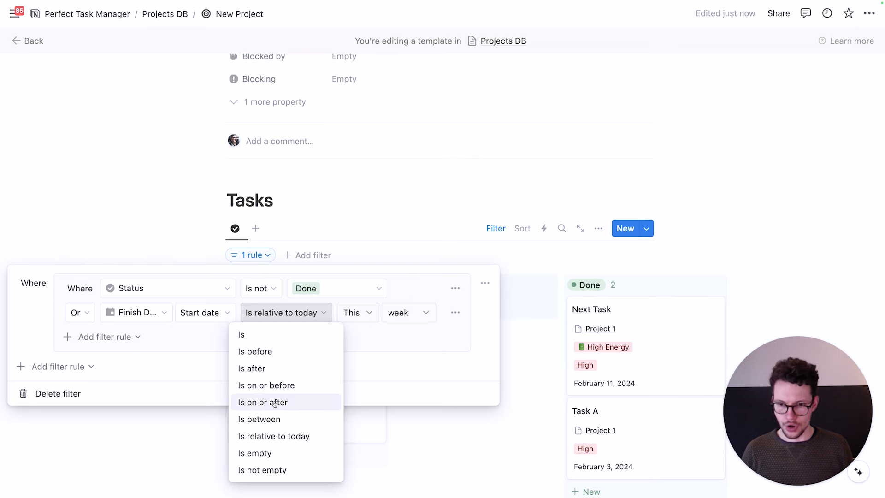
{"action": "left_click", "coordinate": [274, 403]}
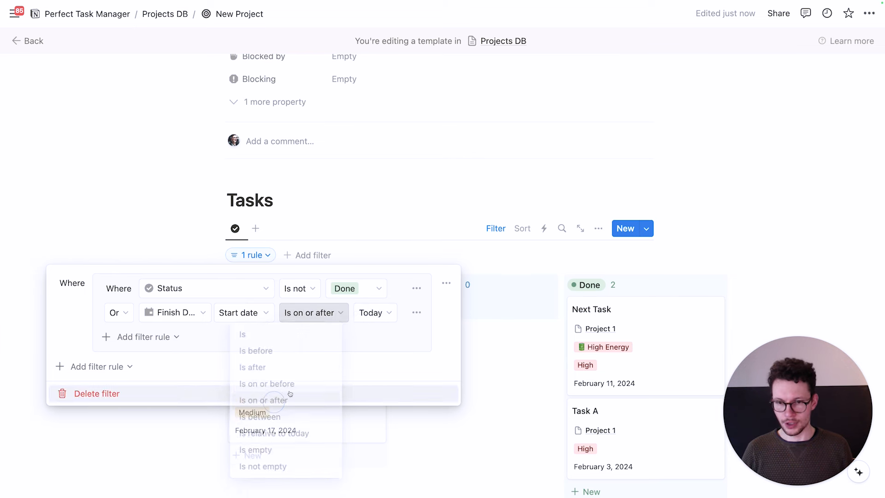
{"action": "left_click", "coordinate": [372, 312]}
{"action": "left_click", "coordinate": [346, 418]}
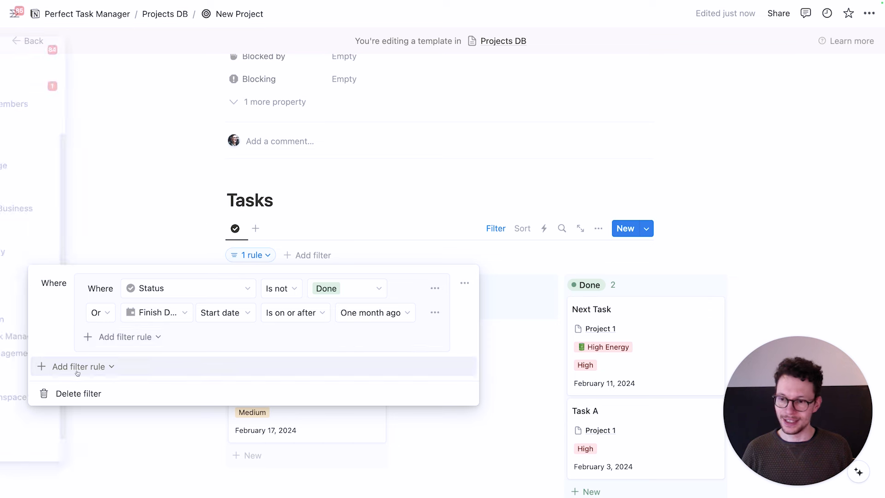
Add a filter rule outside the group, join it with And, and open its property choice.
{"action": "left_click", "coordinate": [162, 373]}
{"action": "left_click", "coordinate": [87, 388]}
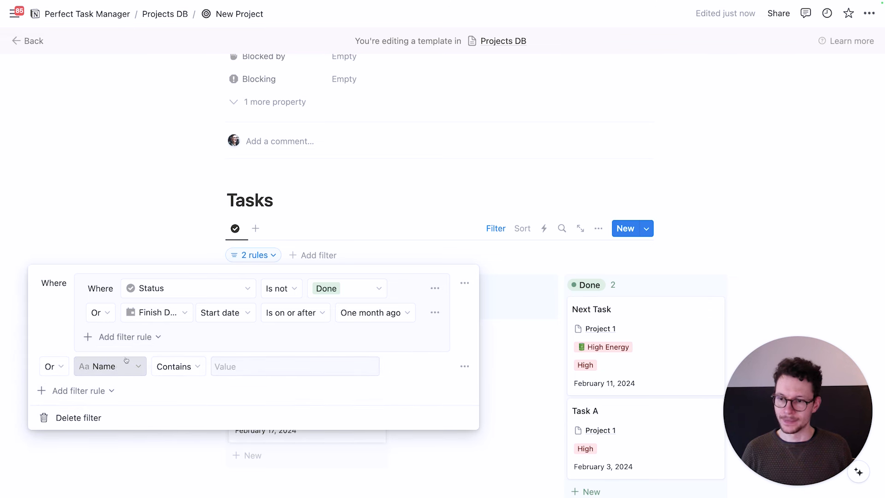
{"action": "left_click", "coordinate": [55, 366]}
{"action": "left_click", "coordinate": [44, 388]}
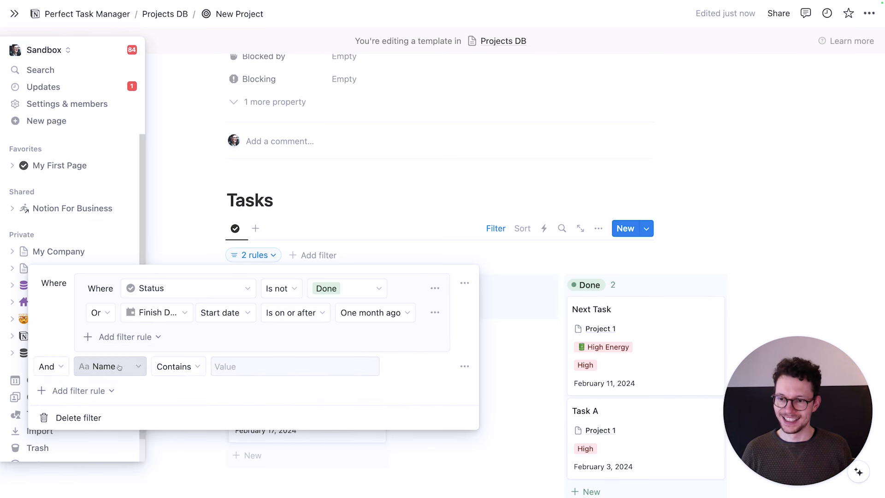
{"action": "left_click", "coordinate": [109, 366]}
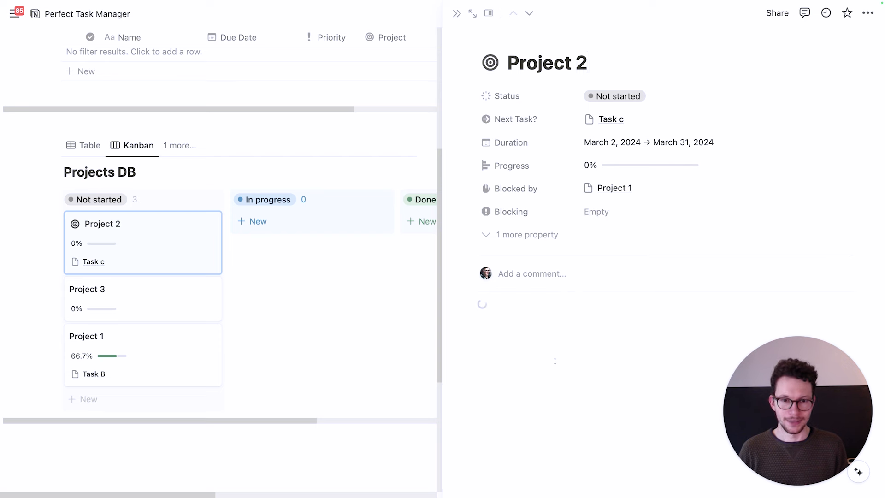
Check the task view's filter in Project 2 and the Tasks board in Project 1.
{"action": "scroll", "coordinate": [555, 361], "scroll_direction": "down", "scroll_amount": 2}
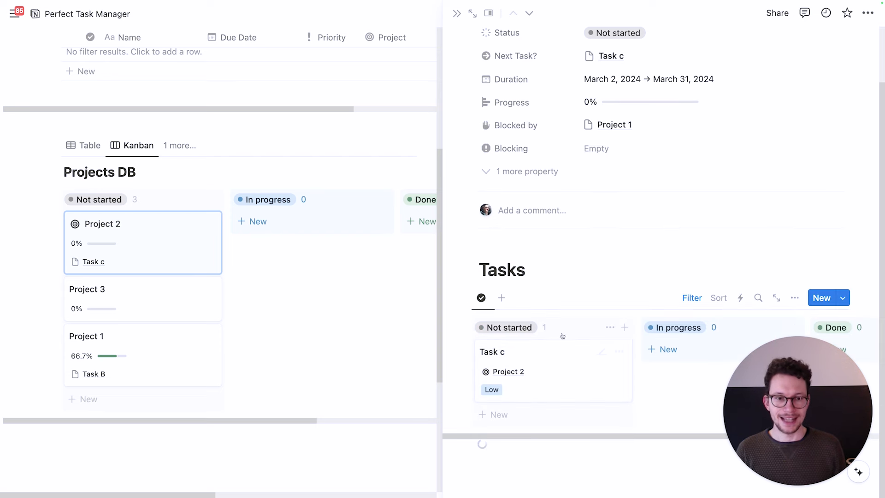
{"action": "left_click", "coordinate": [692, 299]}
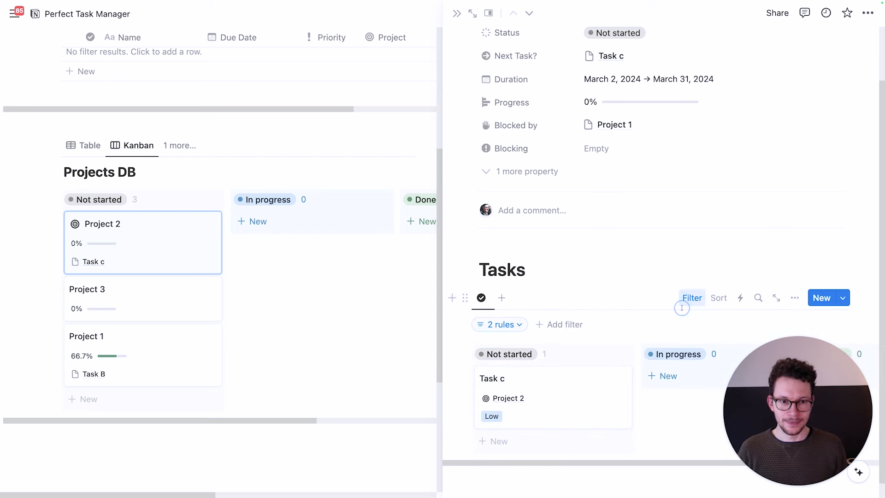
{"action": "left_click", "coordinate": [508, 327]}
{"action": "left_click", "coordinate": [143, 342]}
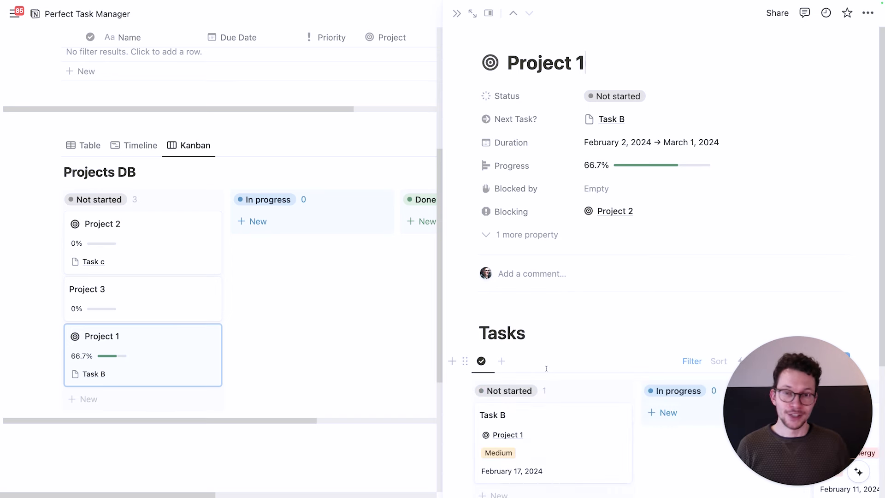
{"action": "scroll", "coordinate": [548, 367], "scroll_direction": "down", "scroll_amount": 4}
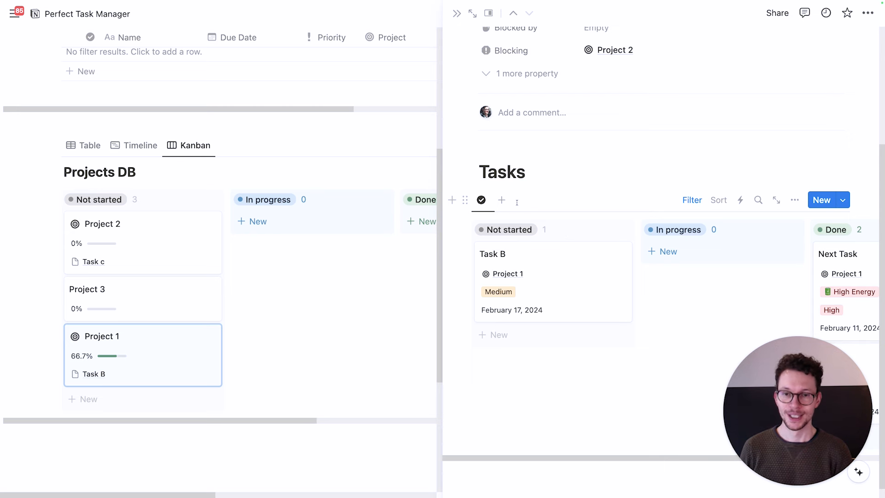
{"action": "left_click", "coordinate": [456, 14]}
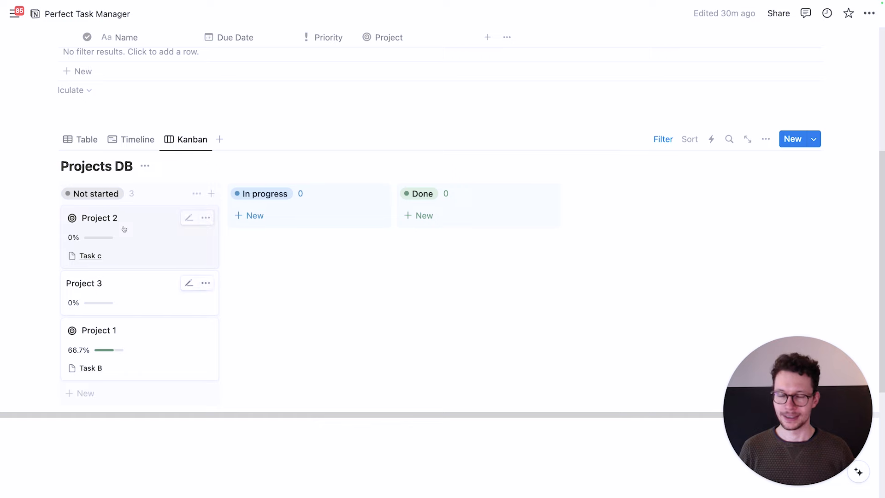
Set the New Project template as the default template for Projects DB.
{"action": "left_click", "coordinate": [815, 139]}
{"action": "left_click", "coordinate": [864, 182]}
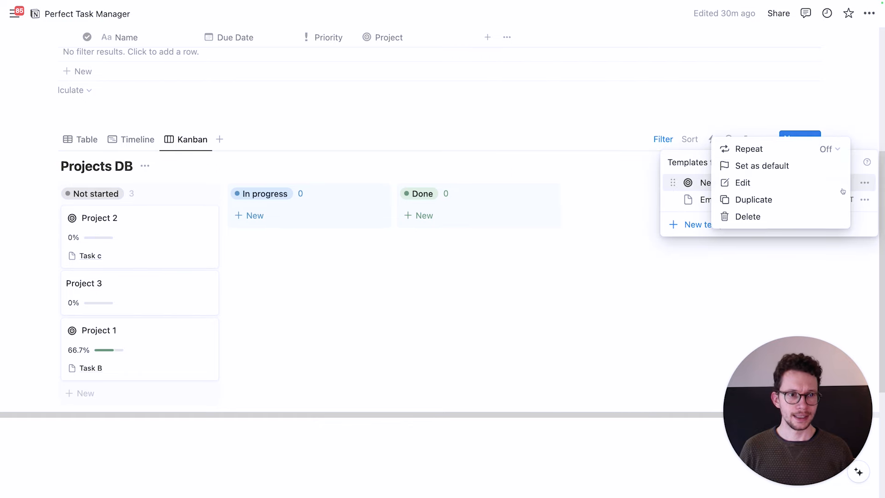
{"action": "left_click", "coordinate": [764, 167]}
{"action": "left_click", "coordinate": [443, 249]}
Create a project named Project 4 in the In progress group of the Projects DB board.
{"action": "left_click", "coordinate": [249, 216]}
{"action": "type", "text": "Project 4"}
{"action": "key", "text": "Return"}
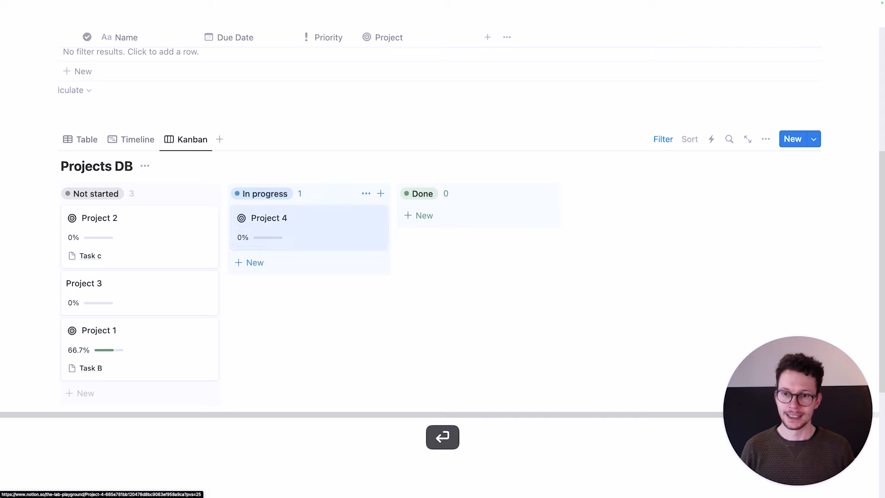
Open Project 4 and add a task named Task E to the In progress group of its Tasks board.
{"action": "left_click", "coordinate": [319, 221]}
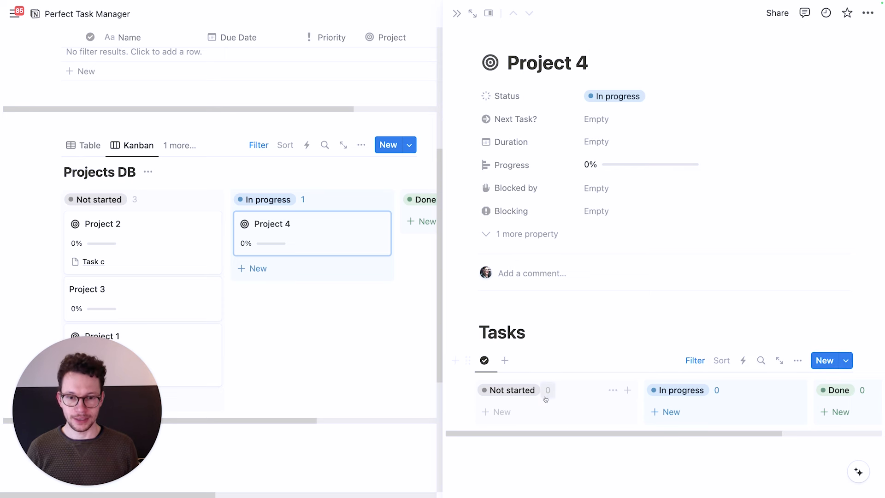
{"action": "left_click", "coordinate": [704, 419]}
{"action": "type", "text": "Task E"}
{"action": "key", "text": "Return"}
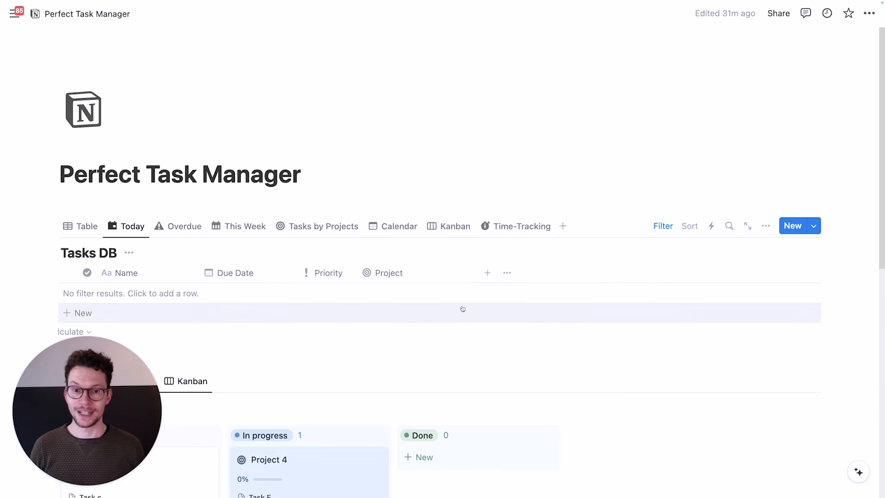
Create a Tasks DB template named New Task with a check-mark icon and switch Tasks DB to its Table view.
{"action": "scroll", "coordinate": [462, 310], "scroll_direction": "down", "scroll_amount": 3}
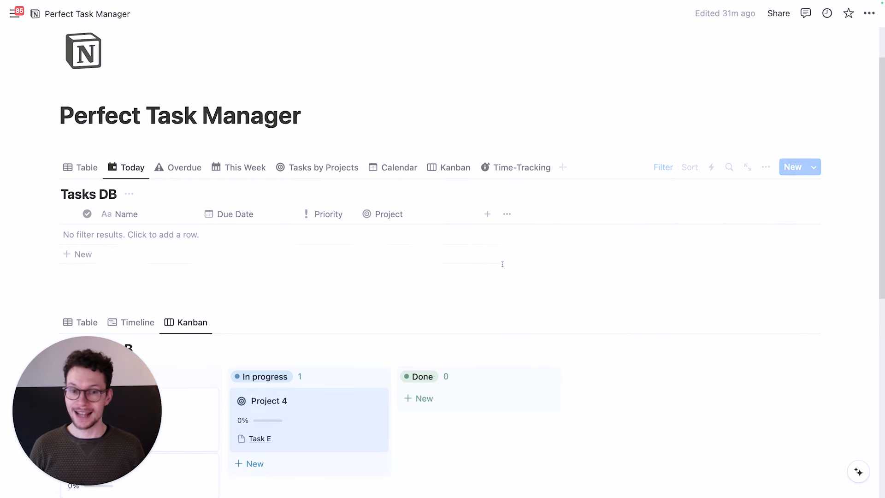
{"action": "left_click", "coordinate": [818, 170]}
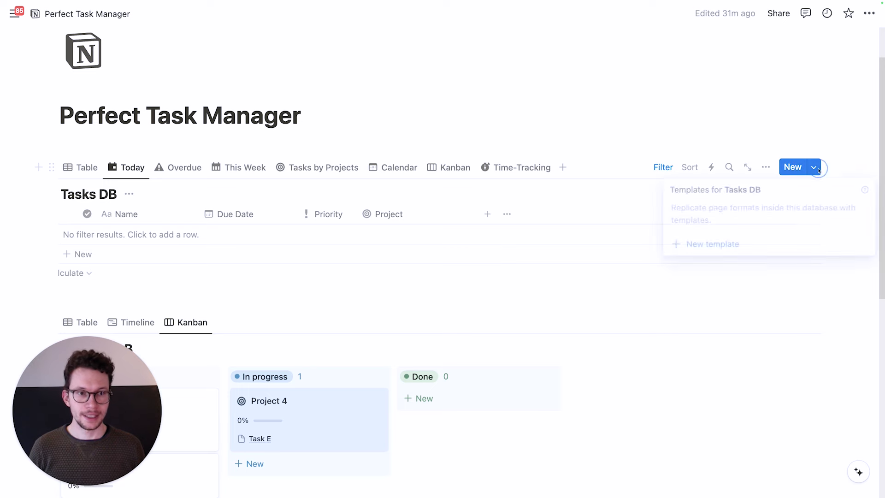
{"action": "left_click", "coordinate": [706, 247]}
{"action": "type", "text": "New Task"}
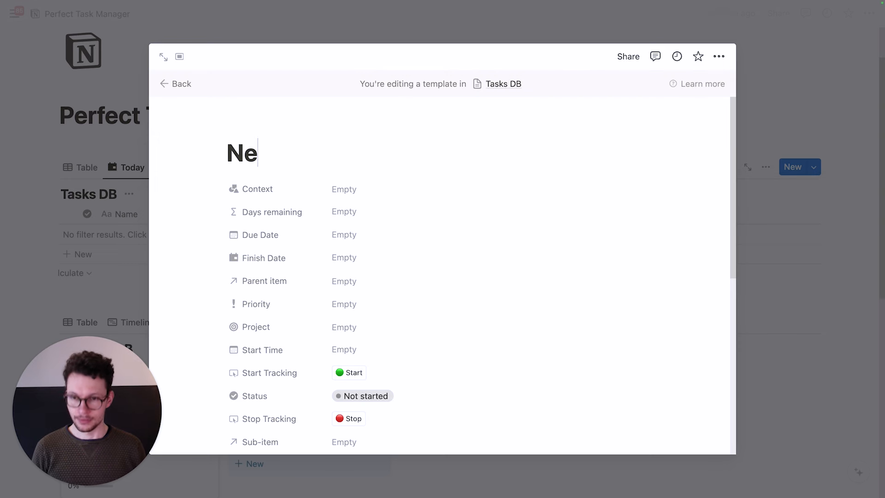
{"action": "mouse_move", "coordinate": [233, 127]}
{"action": "left_click", "coordinate": [106, 174]}
{"action": "left_click", "coordinate": [91, 172]}
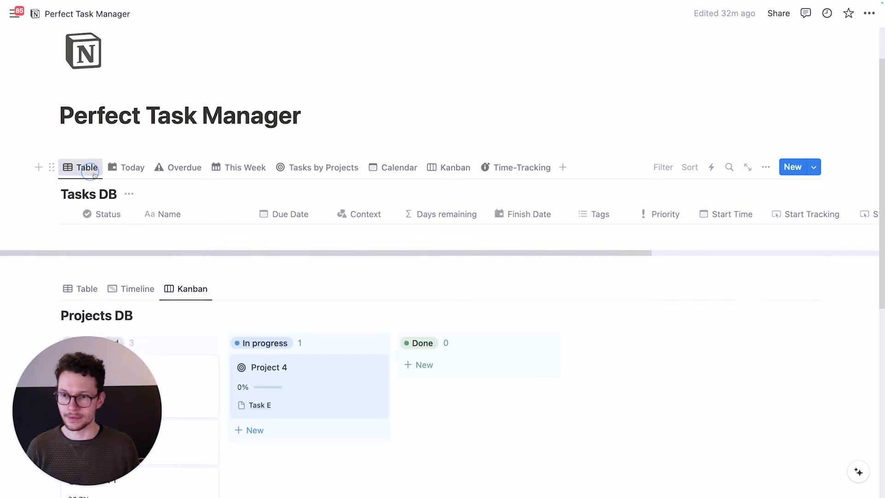
Create another Tasks DB template named High Energy Task with a battery icon and check the template list.
{"action": "left_click", "coordinate": [814, 166]}
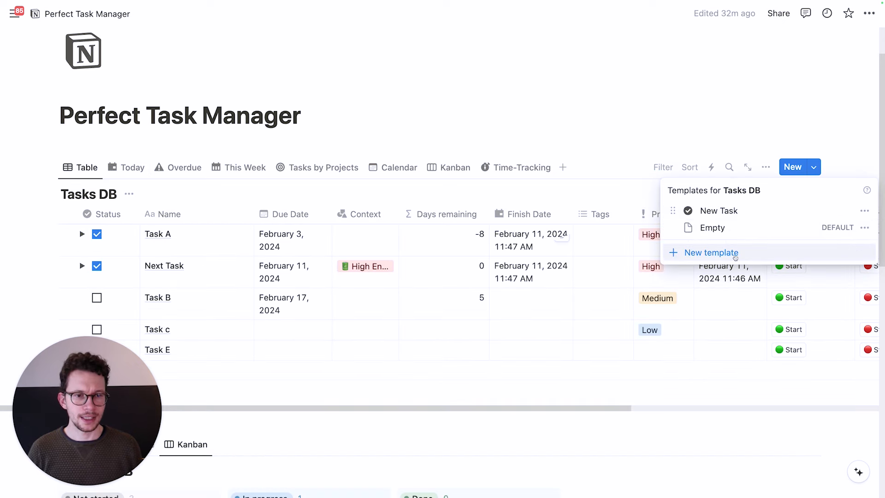
{"action": "left_click", "coordinate": [710, 253]}
{"action": "type", "text": "Hi"}
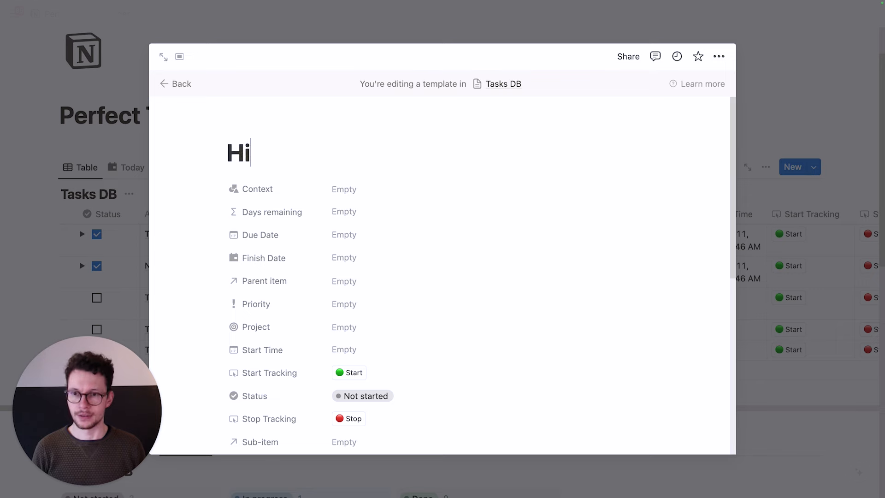
{"action": "type", "text": "gh Energy Task"}
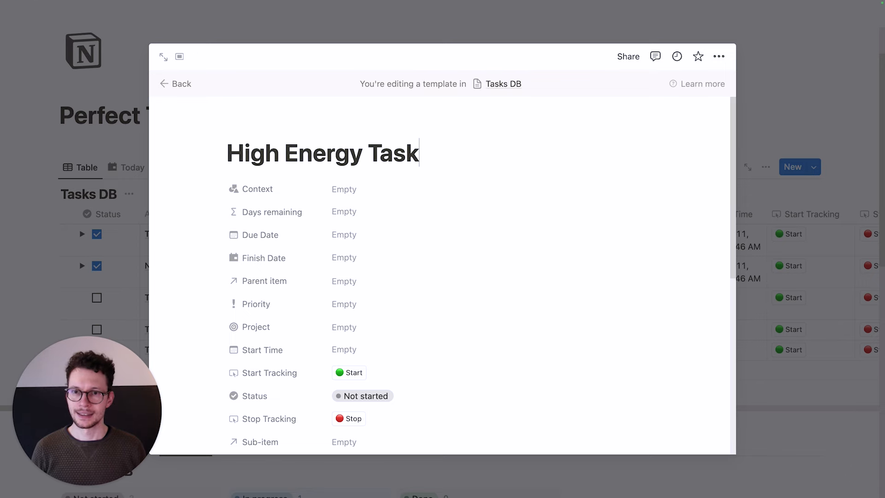
{"action": "left_click", "coordinate": [241, 124]}
{"action": "left_click", "coordinate": [182, 218]}
{"action": "type", "text": "g"}
{"action": "key", "text": "BackSpace"}
{"action": "type", "text": "battery"}
{"action": "left_click", "coordinate": [183, 276]}
{"action": "left_click", "coordinate": [175, 84]}
{"action": "left_click", "coordinate": [813, 167]}
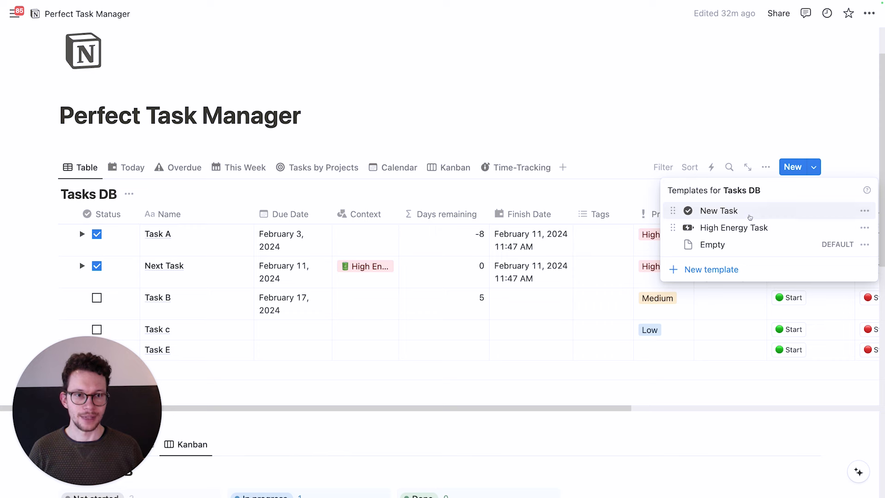
{"action": "left_click", "coordinate": [283, 107]}
{"action": "scroll", "coordinate": [283, 138], "scroll_direction": "down", "scroll_amount": 2}
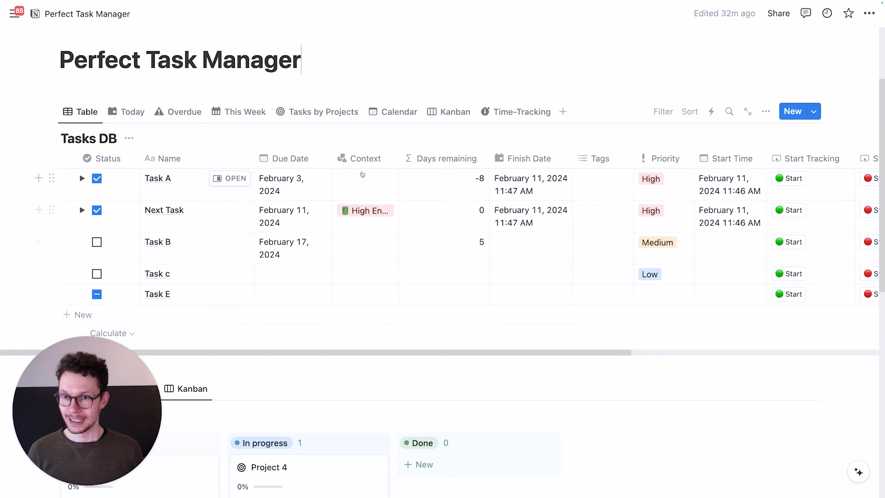
Turn the inline Tasks DB and Projects DB databases on the Perfect Task Manager page into sub-pages.
{"action": "left_click", "coordinate": [198, 87]}
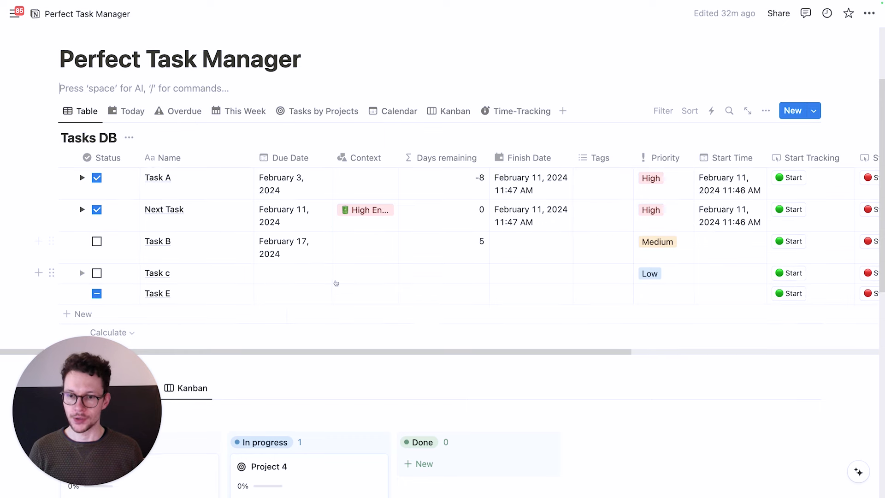
{"action": "scroll", "coordinate": [336, 283], "scroll_direction": "down", "scroll_amount": 2}
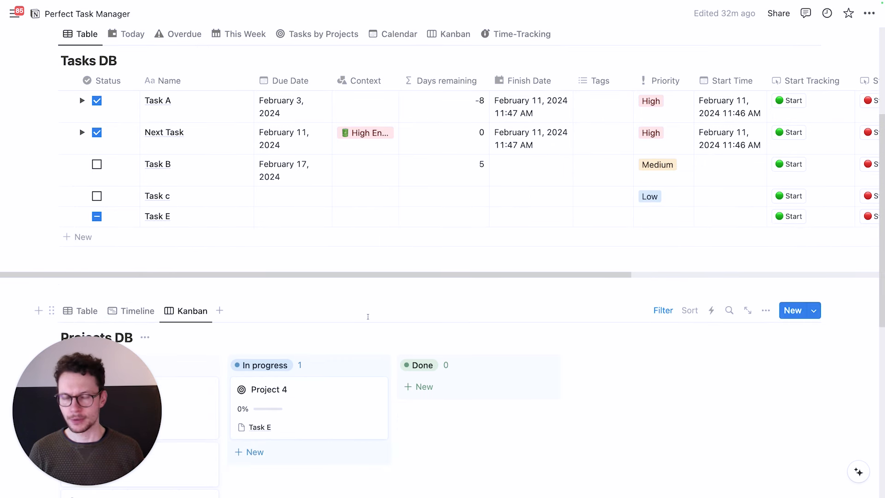
{"action": "scroll", "coordinate": [362, 327], "scroll_direction": "up", "scroll_amount": 2}
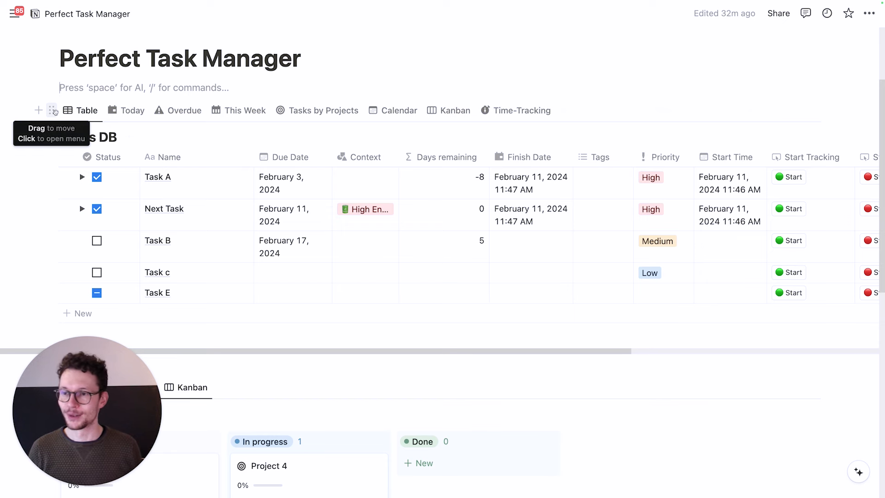
{"action": "left_click", "coordinate": [53, 111]}
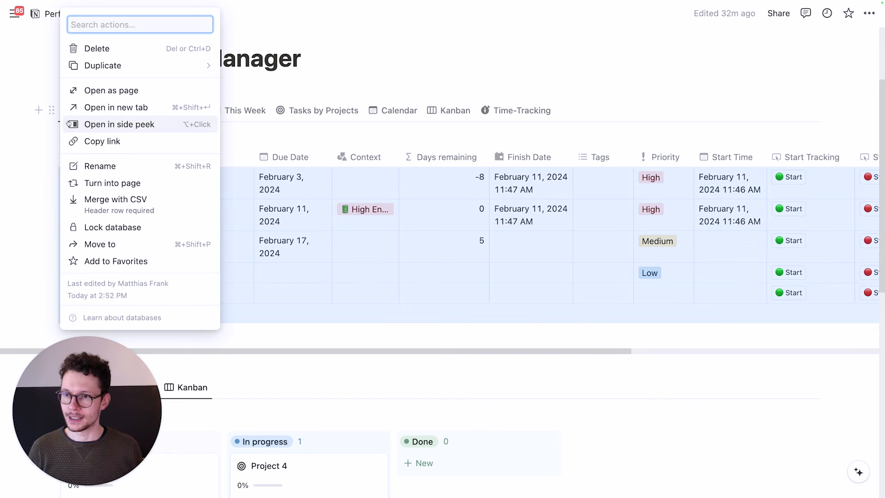
{"action": "left_click", "coordinate": [99, 183]}
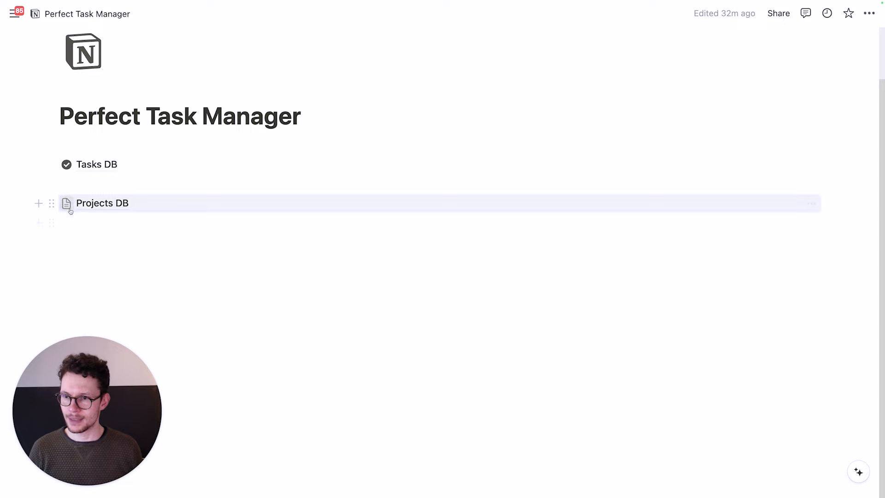
Set the Projects DB page icon to the target icon.
{"action": "left_click", "coordinate": [66, 204]}
{"action": "left_click", "coordinate": [62, 226]}
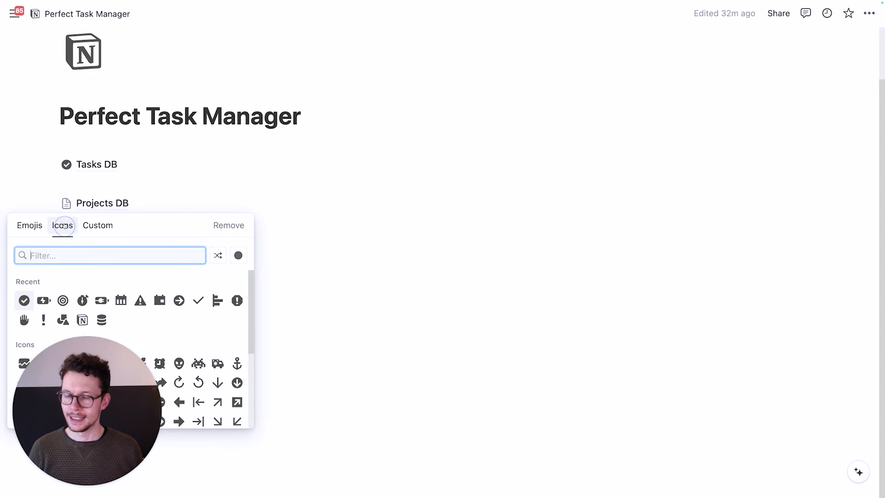
{"action": "left_click", "coordinate": [58, 305]}
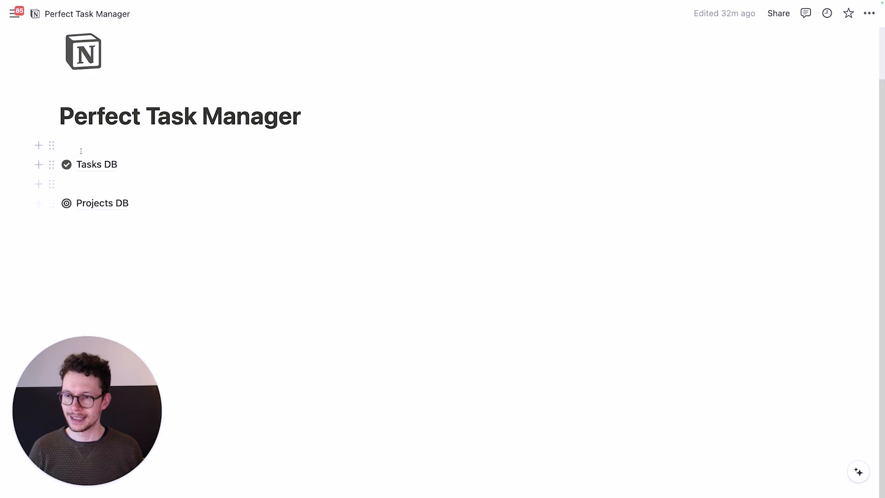
Place Projects DB directly beneath Tasks DB and insert blank lines above the two database pages.
{"action": "left_click", "coordinate": [94, 183]}
{"action": "key", "text": "super+shift+Up"}
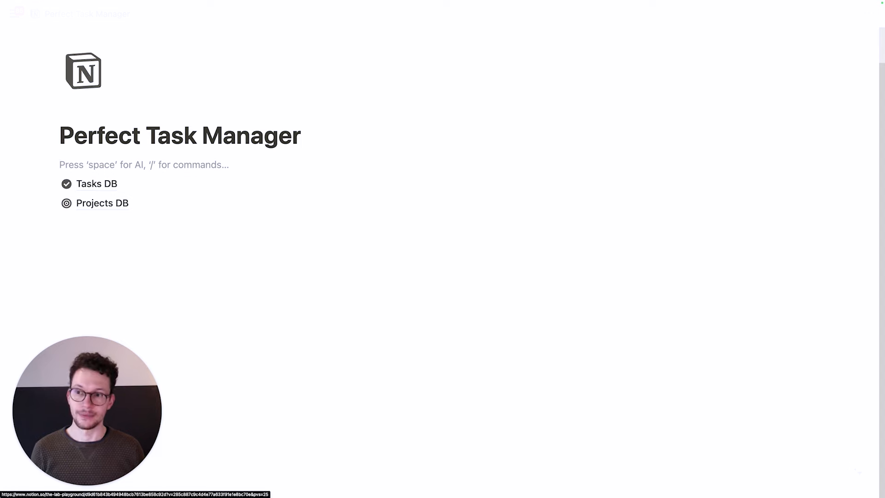
{"action": "key", "text": "Return"}
{"action": "key", "text": "Return"}
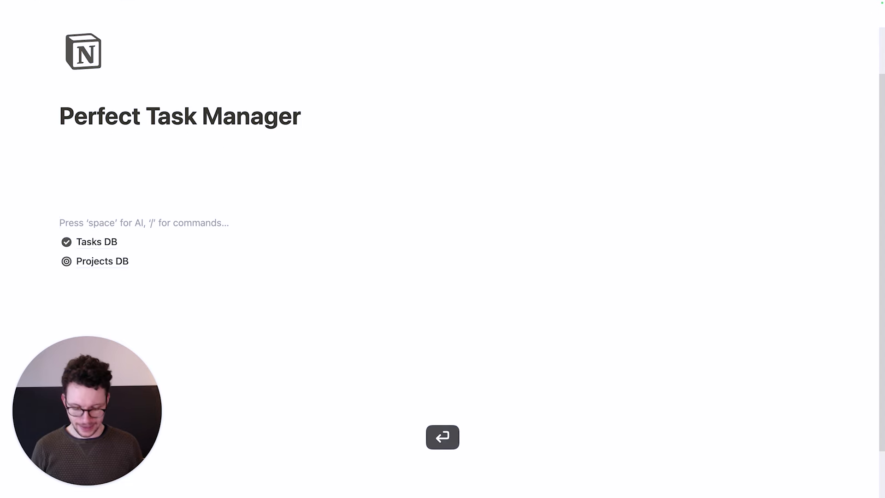
Create a toggle with the bold title Backend, move Tasks DB and Projects DB into it and add blank lines above it.
{"action": "type", "text": "/tog"}
{"action": "key", "text": "Return"}
{"action": "key", "text": "super+b"}
{"action": "type", "text": "Backend"}
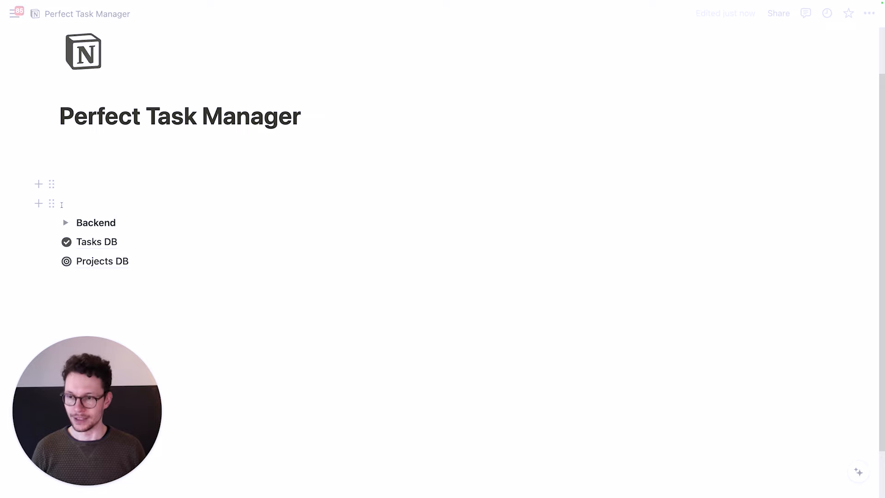
{"action": "left_click_drag", "start_coordinate": [29, 244], "coordinate": [87, 222]}
{"action": "left_click", "coordinate": [83, 201]}
{"action": "key", "text": "Return"}
{"action": "key", "text": "Return"}
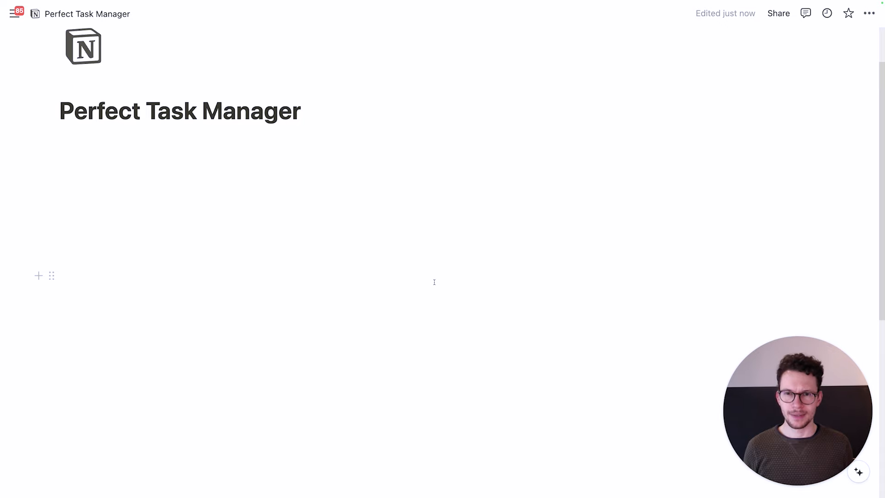
Insert a two-column layout below the page title with the Heading 2 titles Quick Actions and Inbox.
{"action": "left_click", "coordinate": [144, 149]}
{"action": "type", "text": "/col"}
{"action": "key", "text": "Return"}
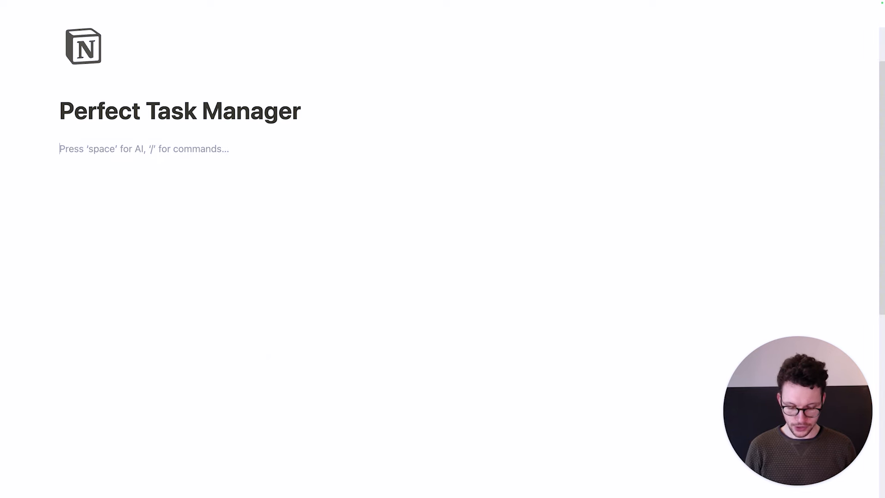
{"action": "type", "text": "/"}
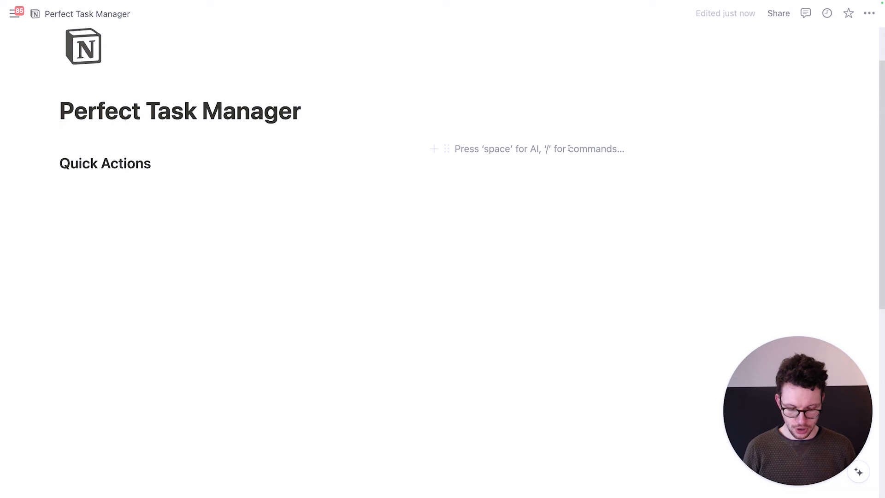
{"action": "type", "text": "/"}
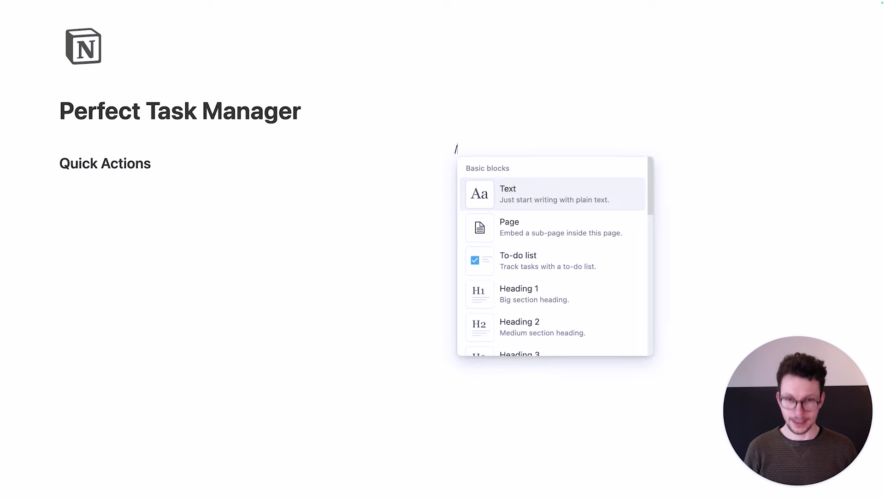
{"action": "type", "text": "h2"}
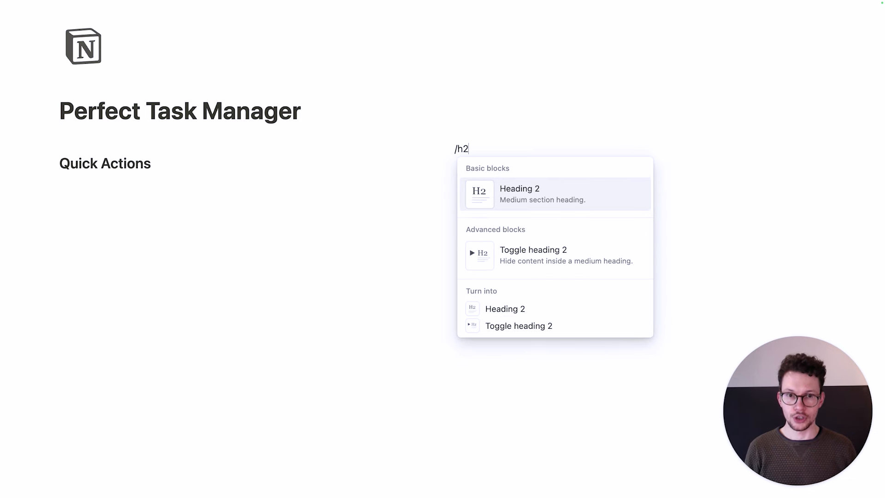
{"action": "key", "text": "Return"}
{"action": "type", "text": "Inbox"}
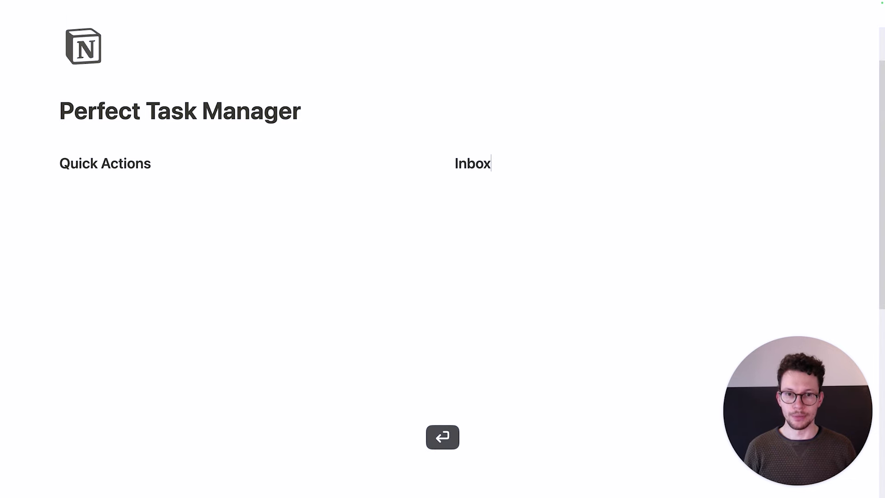
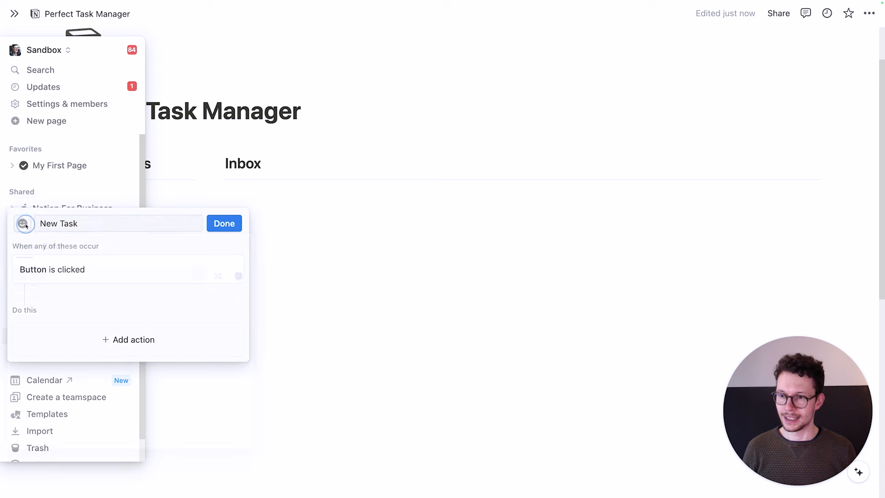
Give the New Task button a check-mark icon and an action that adds a page to Tasks DB using the New Task template.
{"action": "left_click", "coordinate": [44, 321]}
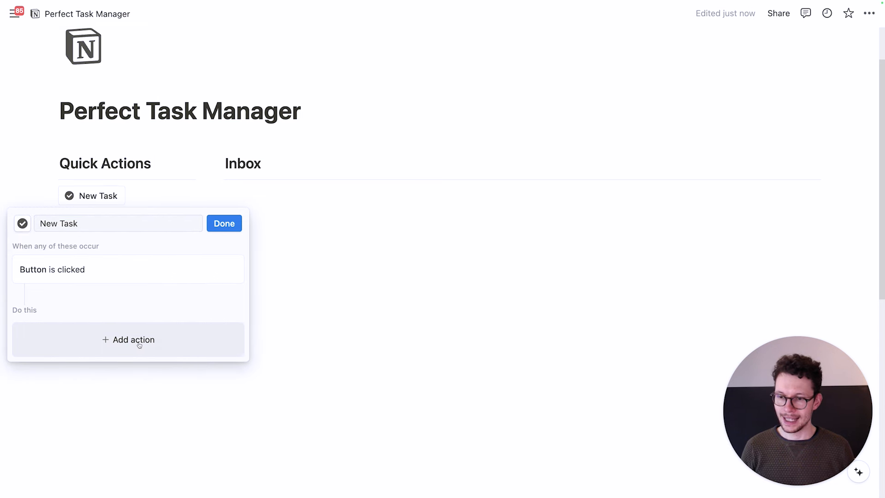
{"action": "left_click", "coordinate": [138, 341]}
{"action": "left_click", "coordinate": [92, 413]}
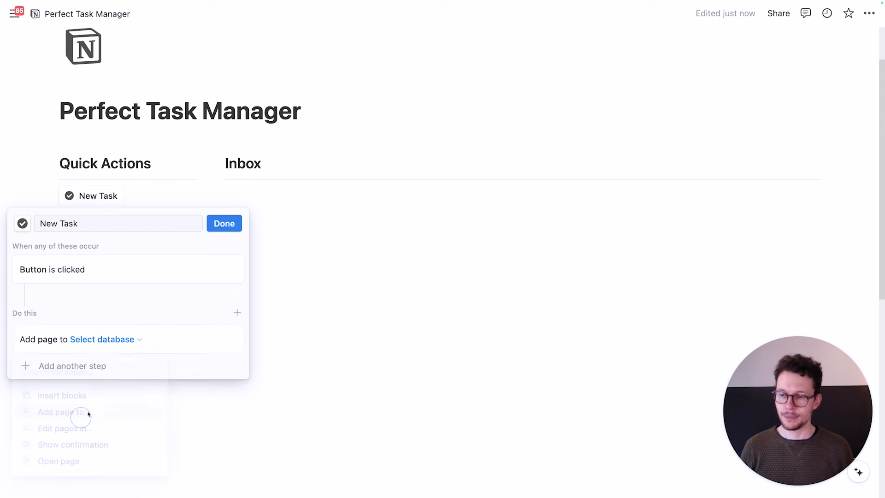
{"action": "left_click", "coordinate": [119, 342]}
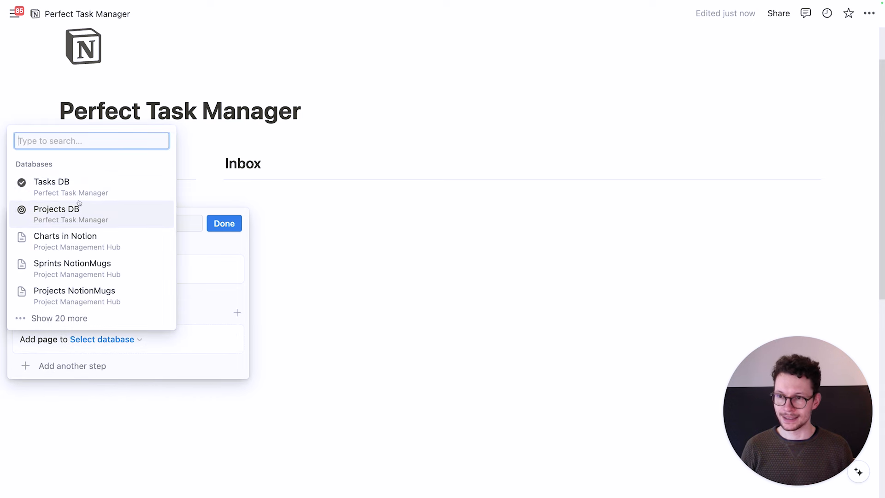
{"action": "left_click", "coordinate": [69, 181]}
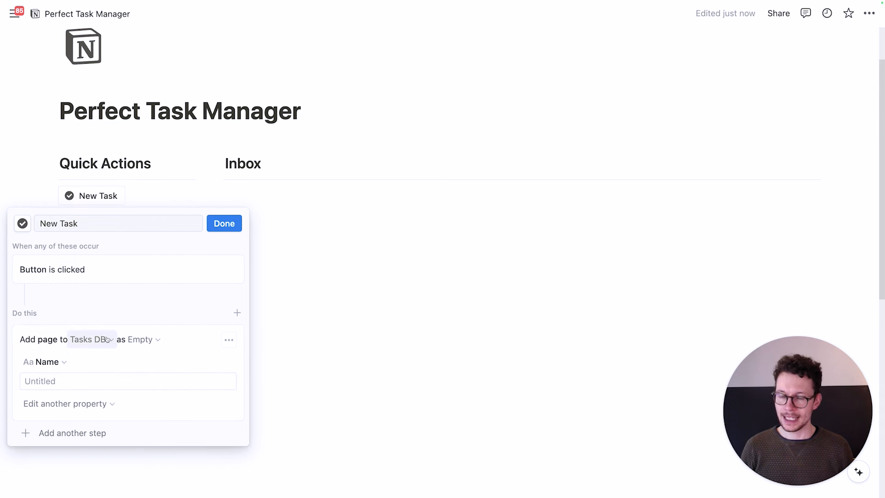
{"action": "left_click", "coordinate": [143, 344]}
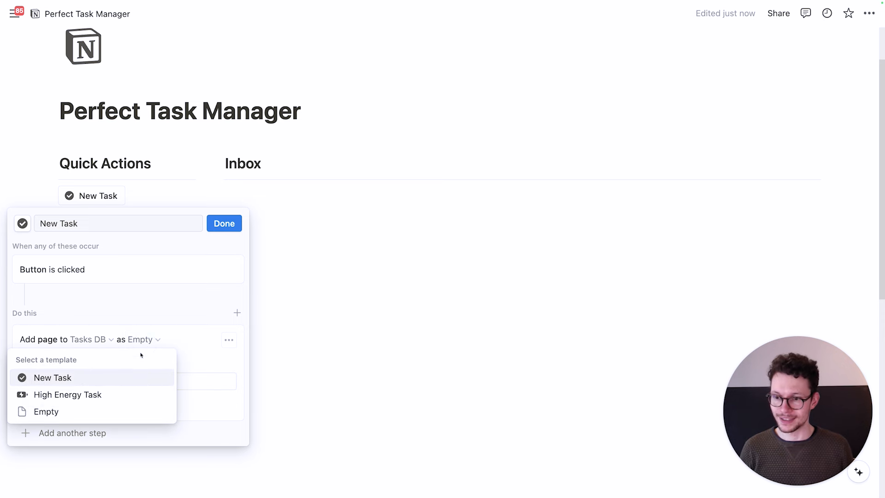
{"action": "left_click", "coordinate": [58, 379]}
{"action": "left_click", "coordinate": [72, 363]}
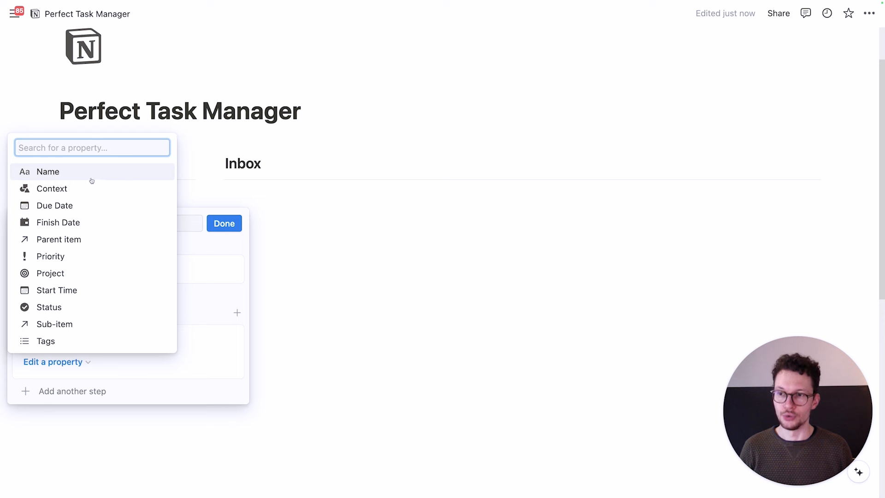
{"action": "left_click", "coordinate": [211, 349]}
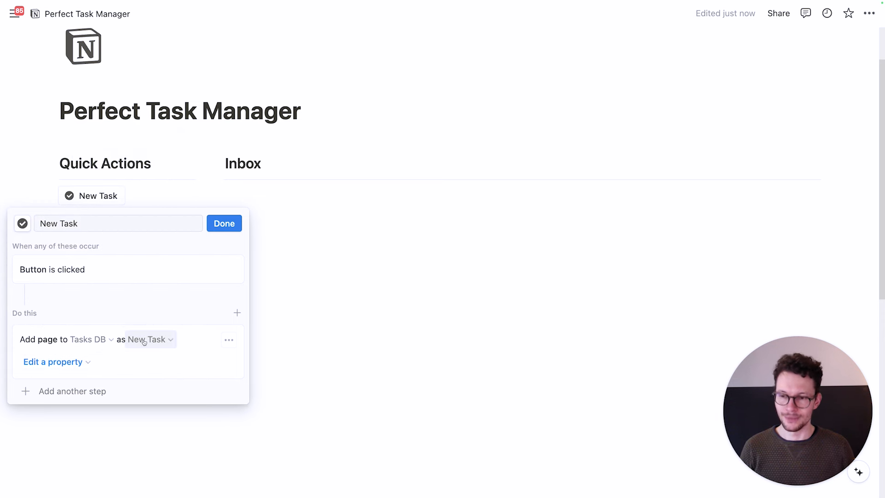
Add a second step to the New Task button that opens the newly added page in side peek, and save the button.
{"action": "left_click", "coordinate": [104, 396]}
{"action": "left_click", "coordinate": [41, 403]}
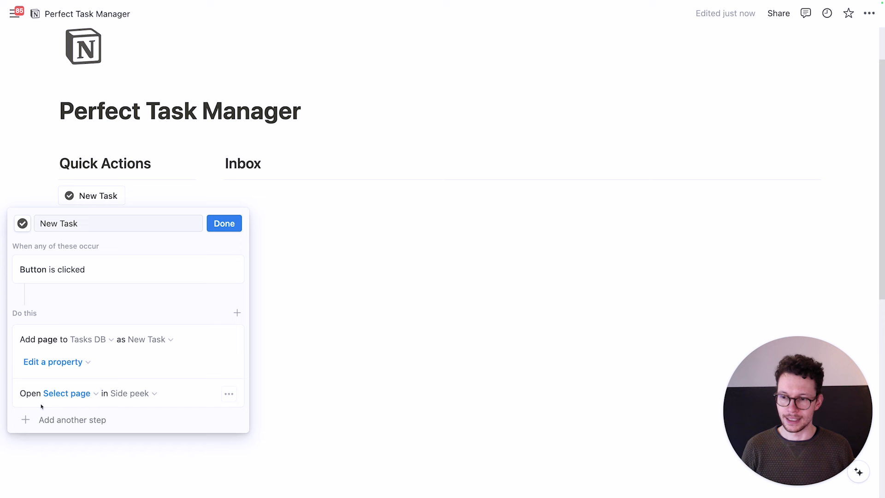
{"action": "left_click", "coordinate": [67, 393]}
{"action": "left_click", "coordinate": [62, 215]}
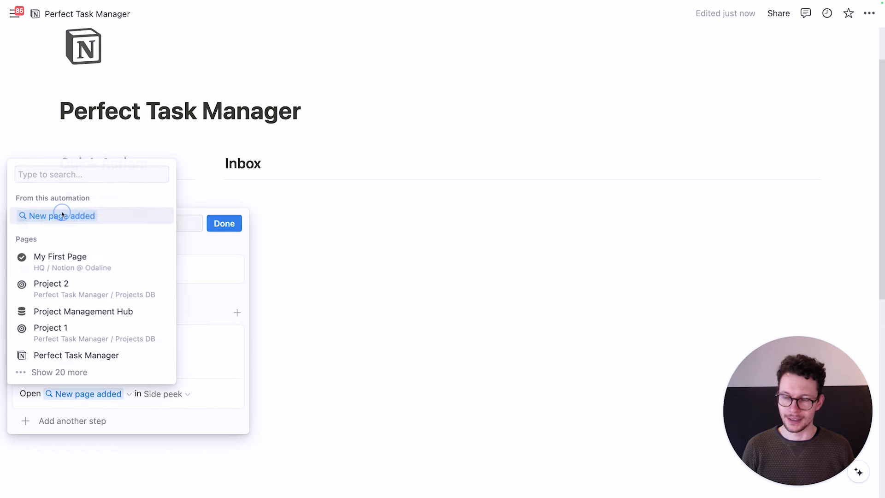
{"action": "left_click", "coordinate": [217, 223]}
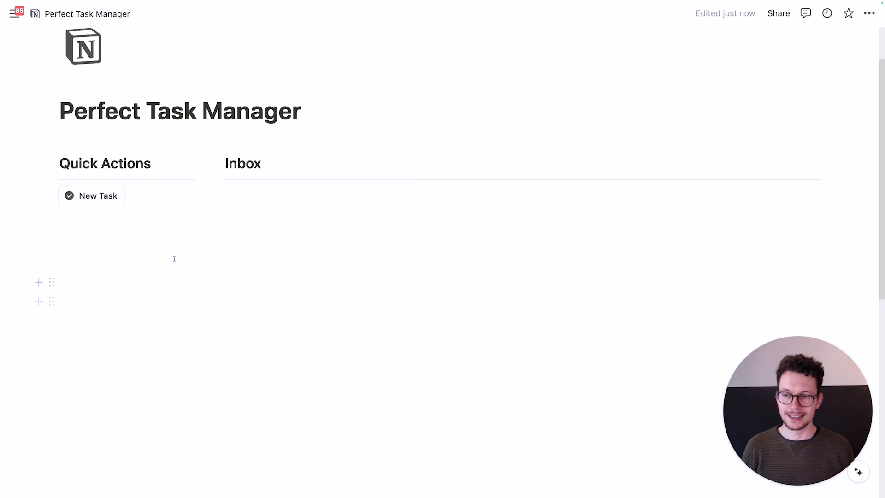
Create a task with the New Task button and title it Something Important I nearly forgot.
{"action": "left_click", "coordinate": [97, 197]}
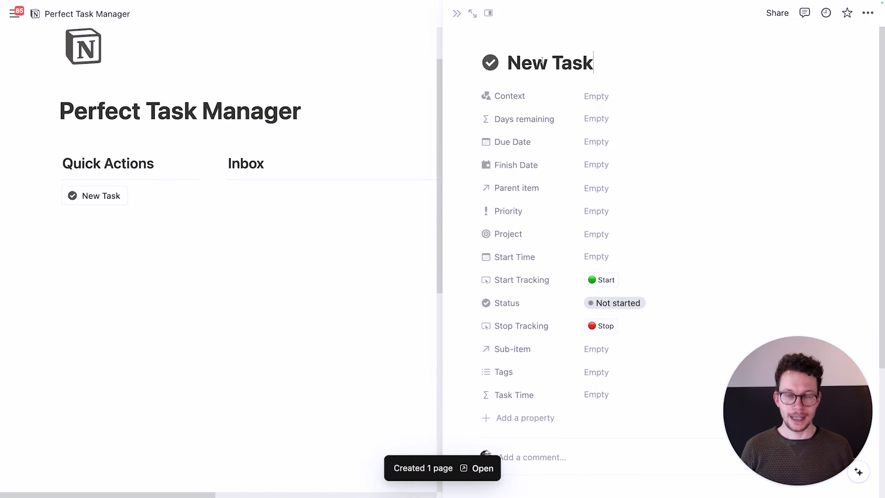
{"action": "key", "text": "super+a"}
{"action": "type", "text": "S"}
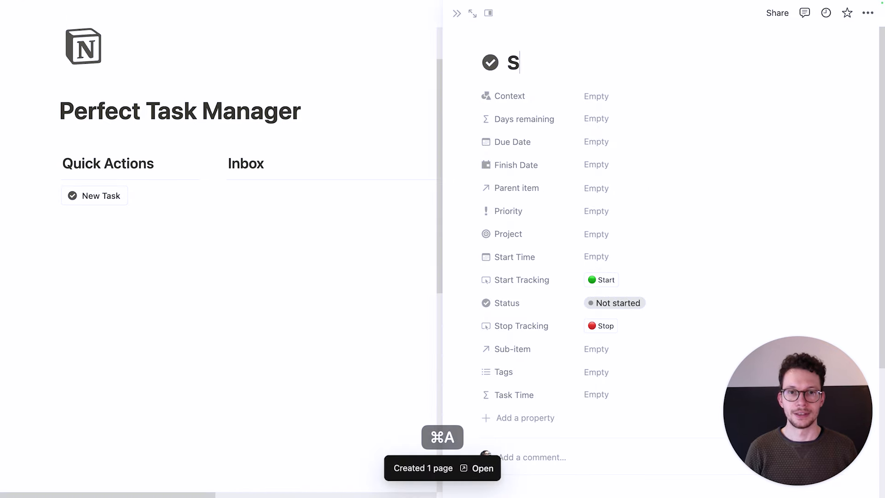
{"action": "type", "text": "omething Important I nearly forgot"}
Reorder the task page's properties so that Status comes first and Due Date second.
{"action": "left_click_drag", "start_coordinate": [469, 303], "coordinate": [468, 95]}
{"action": "left_click_drag", "start_coordinate": [469, 164], "coordinate": [475, 118]}
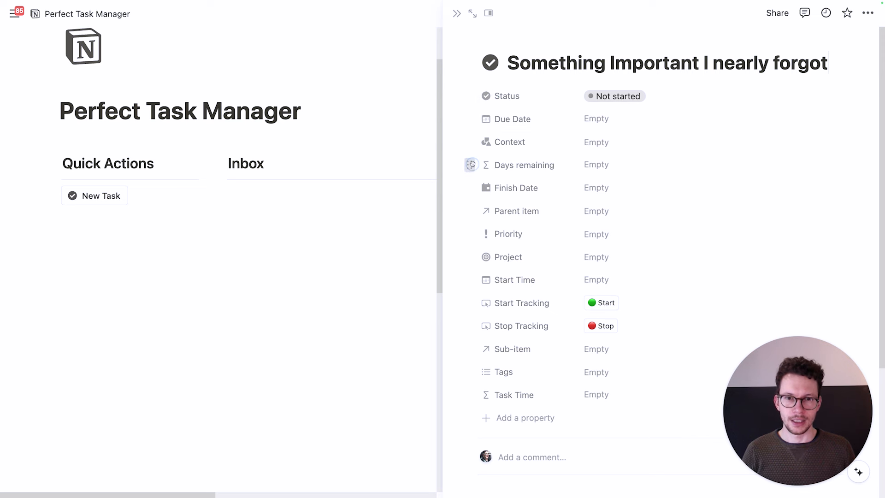
Set the Days remaining and Finish Date properties of the task page to always hide.
{"action": "left_click", "coordinate": [469, 164]}
{"action": "mouse_move", "coordinate": [558, 230]}
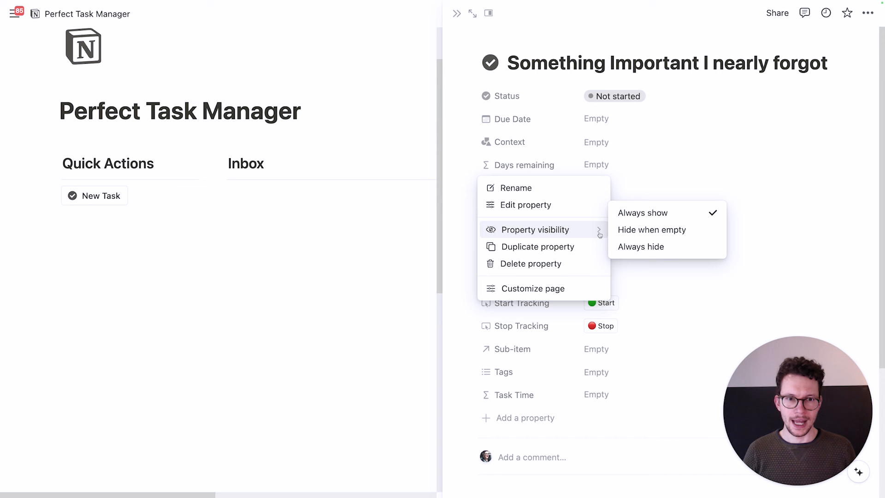
{"action": "left_click", "coordinate": [642, 247]}
{"action": "left_click", "coordinate": [470, 162]}
{"action": "mouse_move", "coordinate": [553, 230]}
{"action": "left_click", "coordinate": [625, 246]}
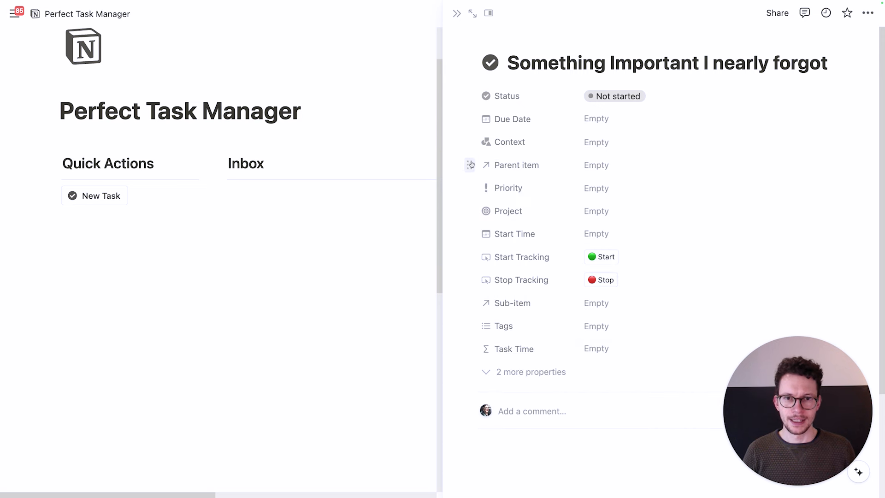
Set the Parent item and Start Time properties of the task page to always hide.
{"action": "left_click", "coordinate": [469, 165]}
{"action": "mouse_move", "coordinate": [595, 253]}
{"action": "left_click", "coordinate": [628, 271]}
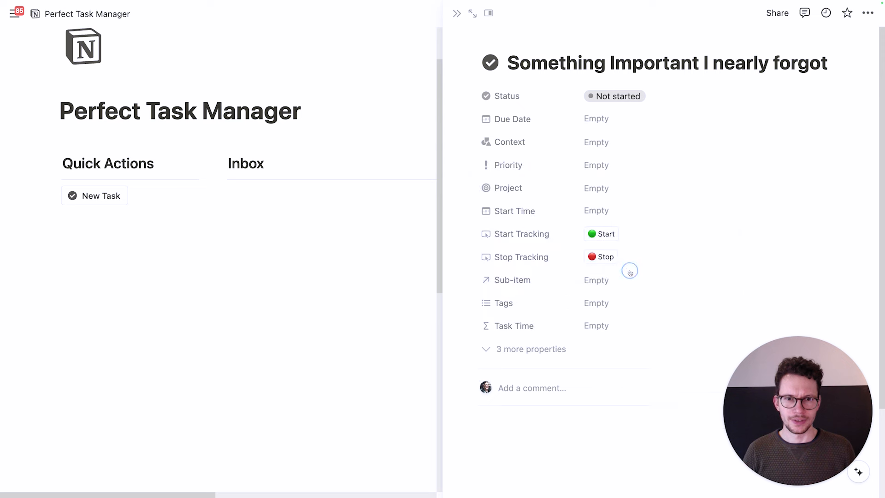
{"action": "left_click", "coordinate": [470, 211]}
{"action": "mouse_move", "coordinate": [560, 276]}
{"action": "left_click", "coordinate": [632, 293]}
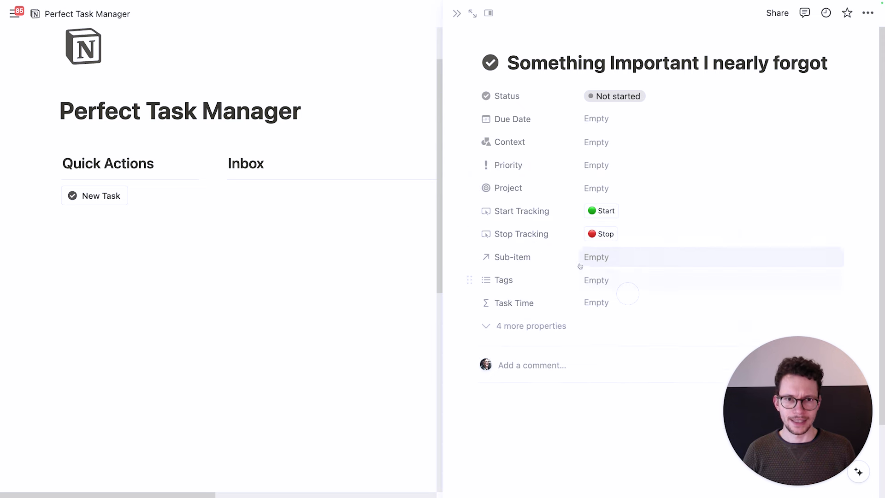
{"action": "left_click", "coordinate": [471, 211]}
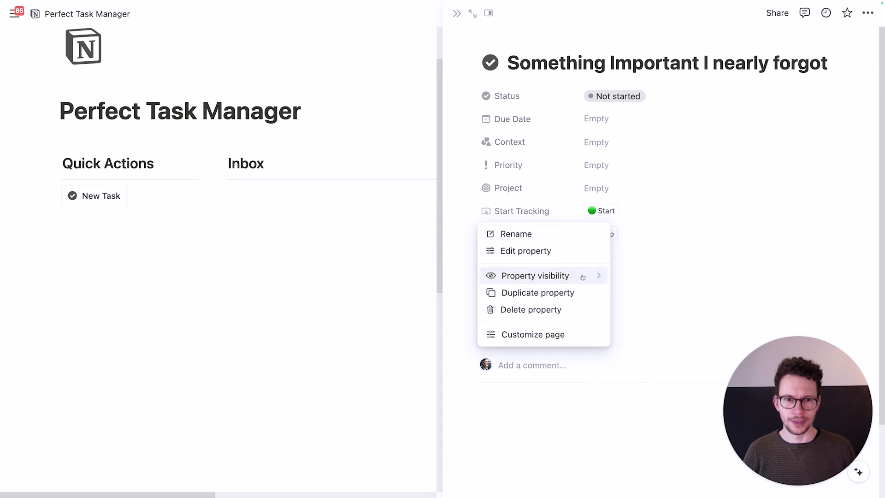
{"action": "left_click", "coordinate": [529, 198]}
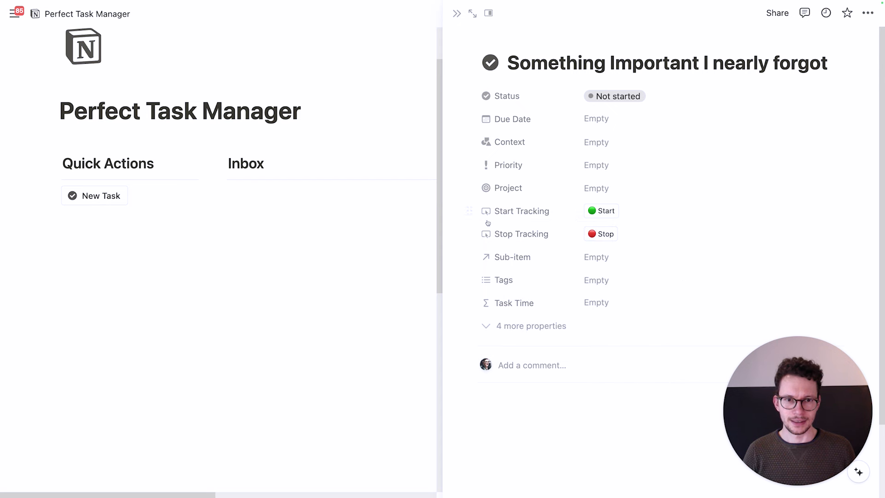
Set the Sub-item, Tags and Task Time properties to always hide, and close the task page.
{"action": "left_click", "coordinate": [470, 256]}
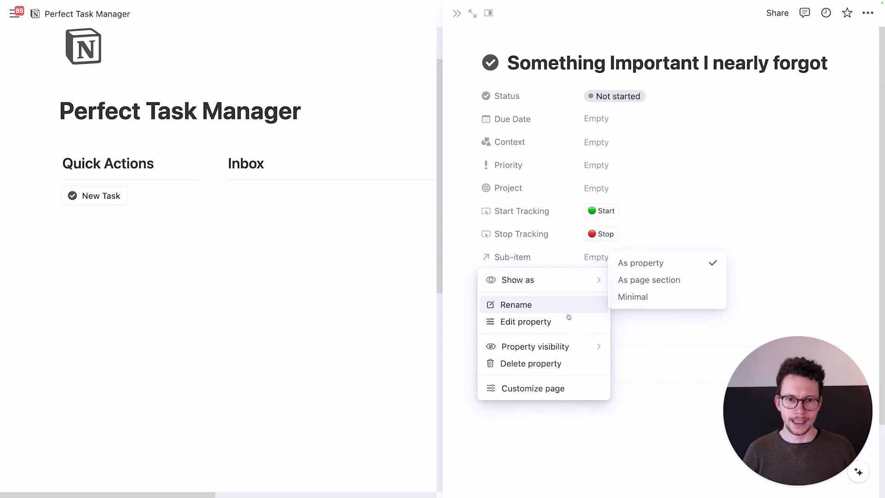
{"action": "mouse_move", "coordinate": [569, 345]}
{"action": "left_click", "coordinate": [637, 364]}
{"action": "left_click", "coordinate": [504, 257]}
{"action": "left_click", "coordinate": [637, 364]}
{"action": "left_click", "coordinate": [512, 258]}
{"action": "left_click", "coordinate": [637, 364]}
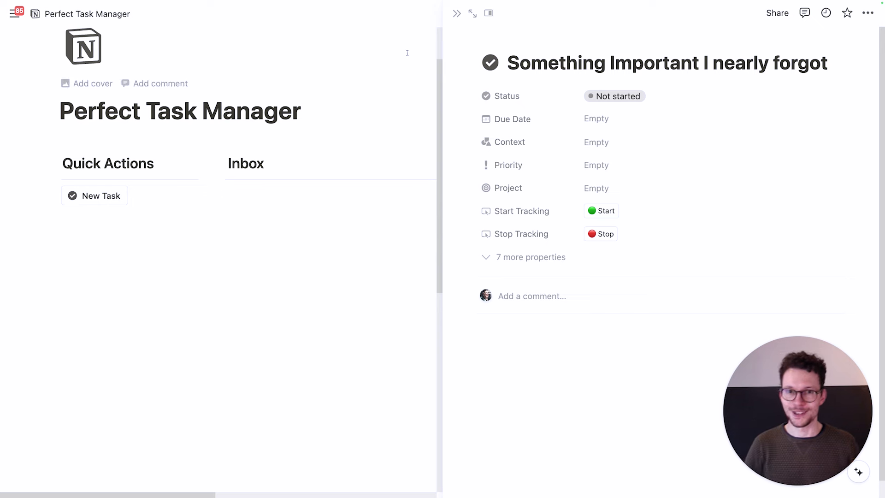
{"action": "left_click", "coordinate": [456, 14]}
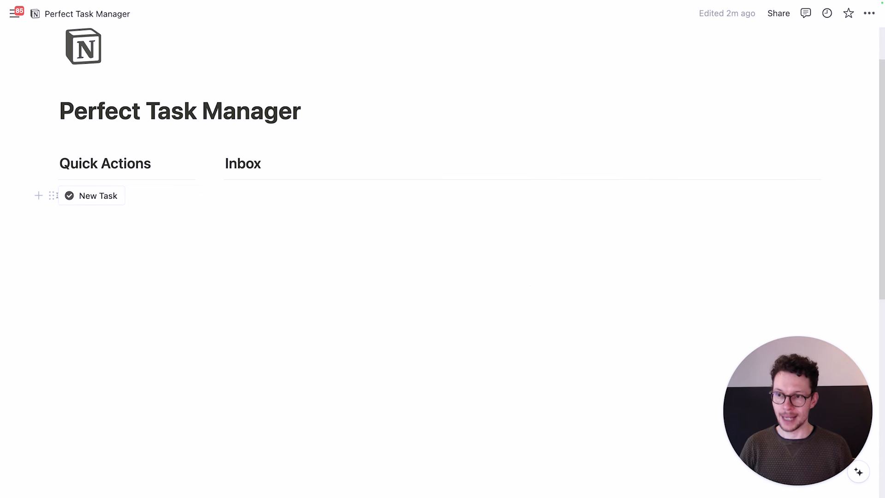
Duplicate the New Task button under Quick Actions and name the copy New High Energy Task.
{"action": "left_click", "coordinate": [51, 196]}
{"action": "left_click", "coordinate": [103, 165]}
{"action": "left_click", "coordinate": [134, 219]}
{"action": "left_click", "coordinate": [84, 245]}
{"action": "key", "text": "super+a"}
{"action": "type", "text": "Ne"}
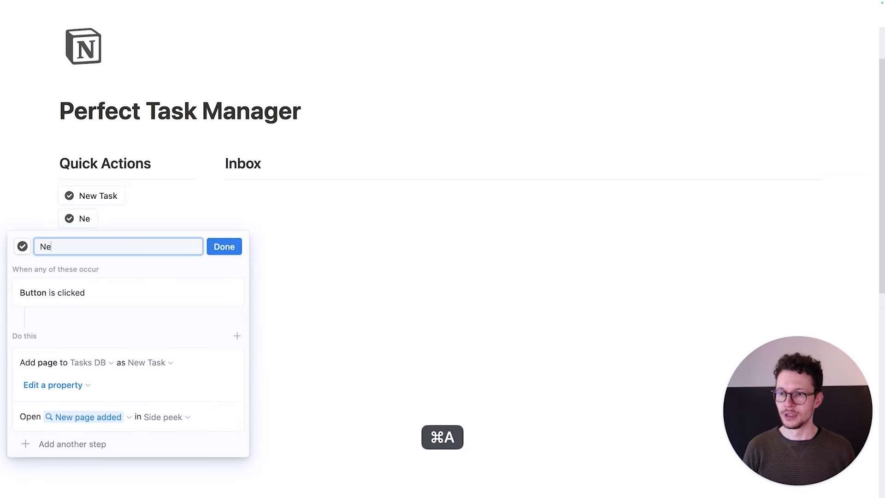
{"action": "type", "text": "w High Energy Task"}
Give the New High Energy Task button a battery icon, switch its template to High Energy Task, and save it.
{"action": "left_click", "coordinate": [22, 247]}
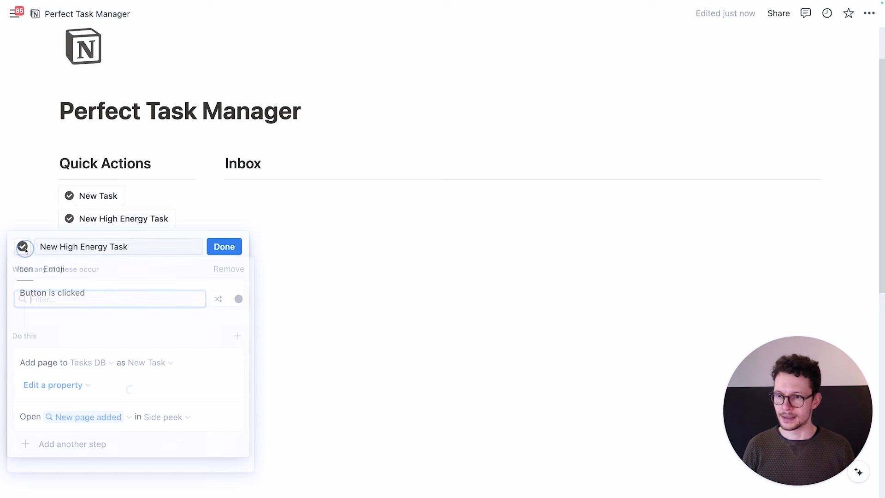
{"action": "left_click", "coordinate": [60, 341]}
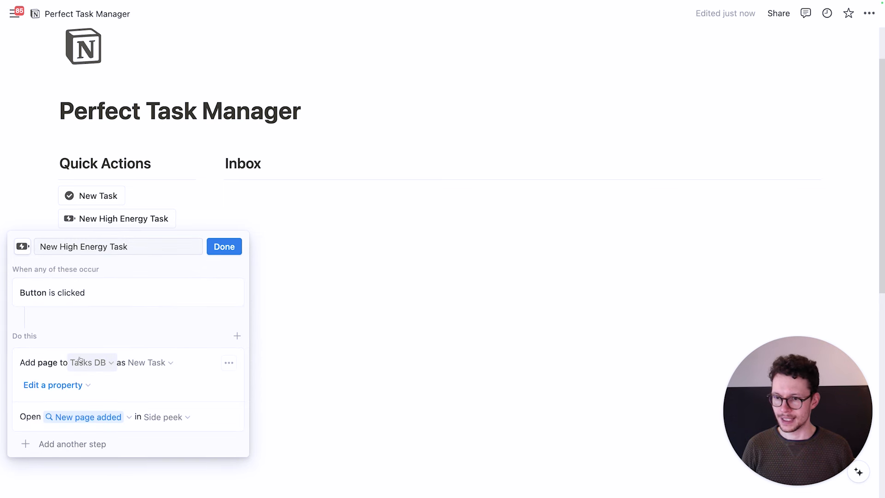
{"action": "left_click", "coordinate": [152, 362]}
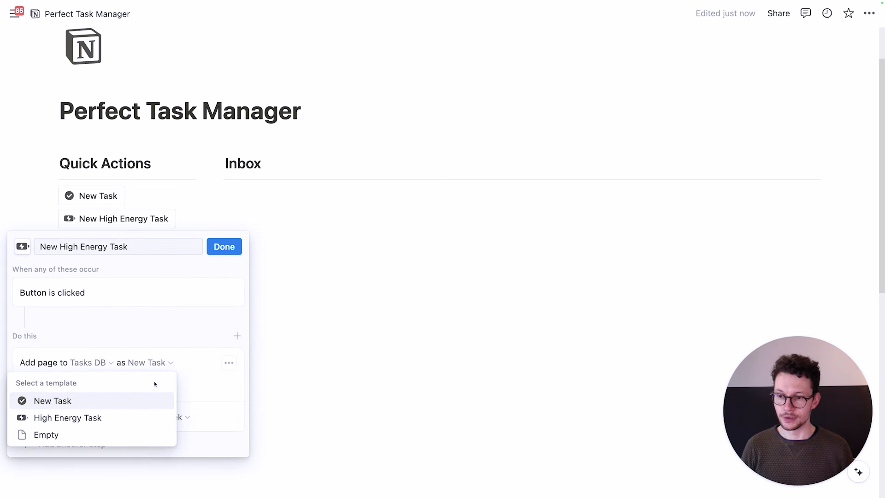
{"action": "left_click", "coordinate": [110, 418]}
{"action": "left_click", "coordinate": [224, 246]}
Duplicate the New Task button again and name the copy New Task for Today.
{"action": "left_click", "coordinate": [51, 196]}
{"action": "key", "text": "super+d"}
{"action": "left_click", "coordinate": [132, 218]}
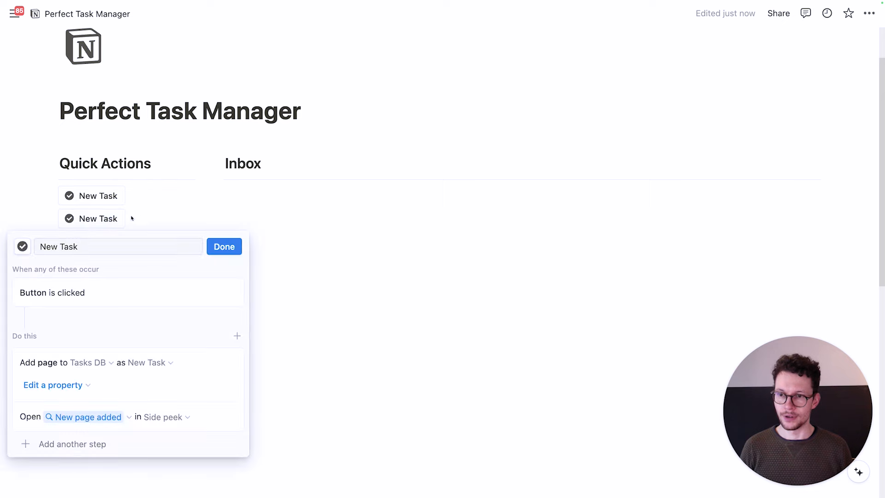
{"action": "left_click", "coordinate": [90, 249]}
{"action": "type", "text": "for"}
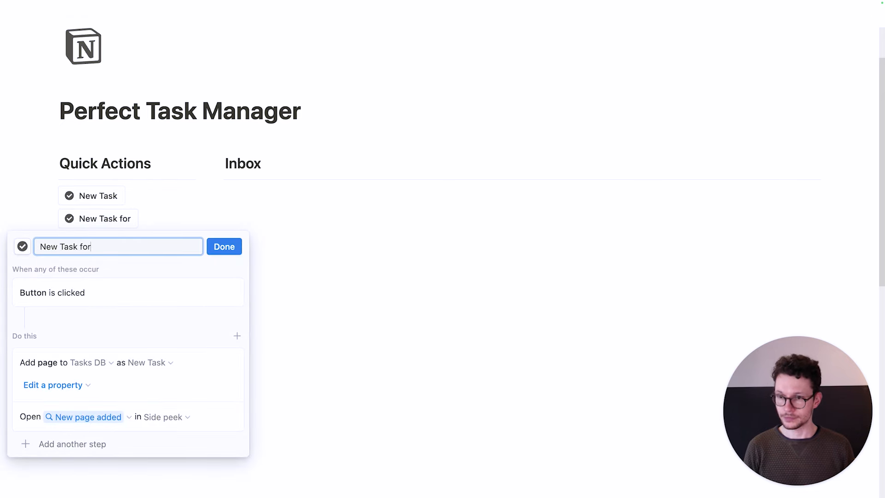
{"action": "type", "text": " Today"}
Give the New Task for Today button a calendar icon, make it set Due Date to Today, and save it.
{"action": "left_click", "coordinate": [28, 249]}
{"action": "left_click", "coordinate": [159, 344]}
{"action": "left_click", "coordinate": [70, 384]}
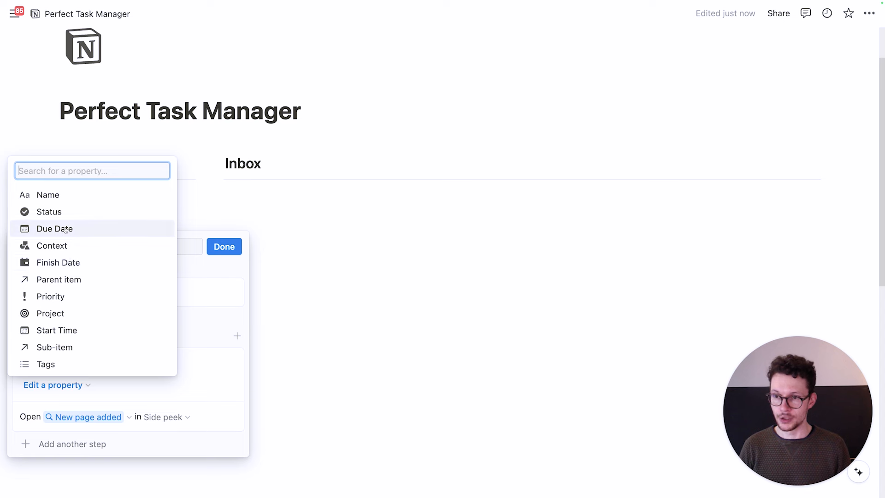
{"action": "left_click", "coordinate": [51, 228]}
{"action": "left_click", "coordinate": [48, 401]}
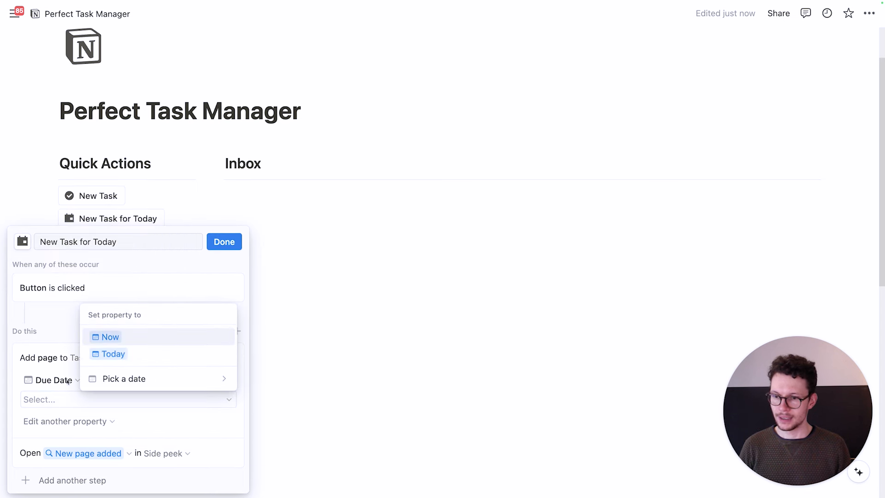
{"action": "left_click", "coordinate": [119, 354]}
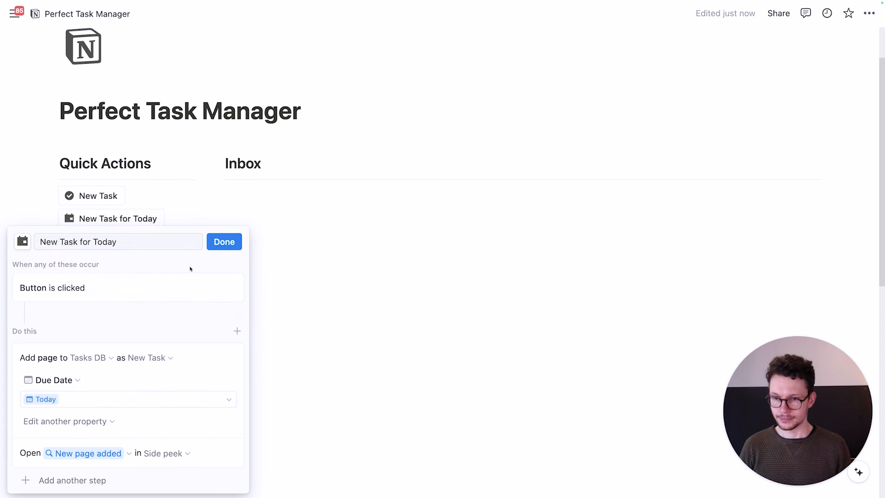
{"action": "left_click", "coordinate": [224, 242]}
Create a task with the New Task for Today button to check its due date, and close the task page.
{"action": "scroll", "coordinate": [138, 216], "scroll_direction": "down", "scroll_amount": 1}
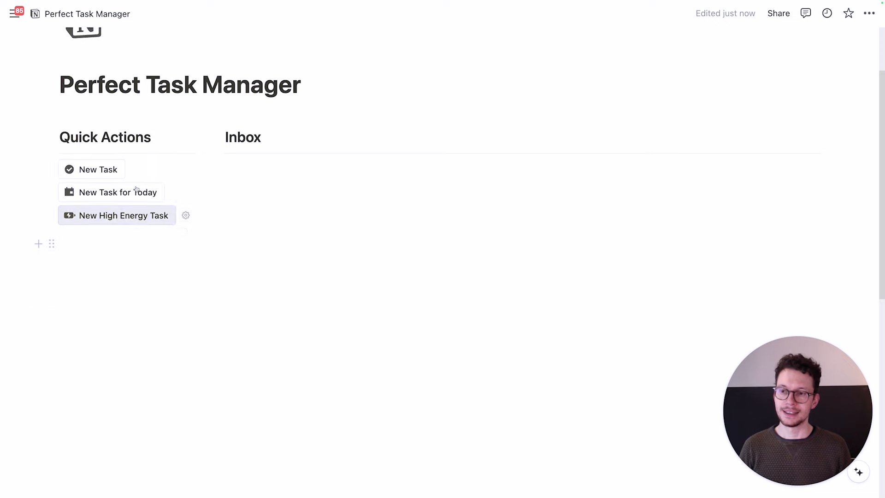
{"action": "left_click", "coordinate": [104, 193]}
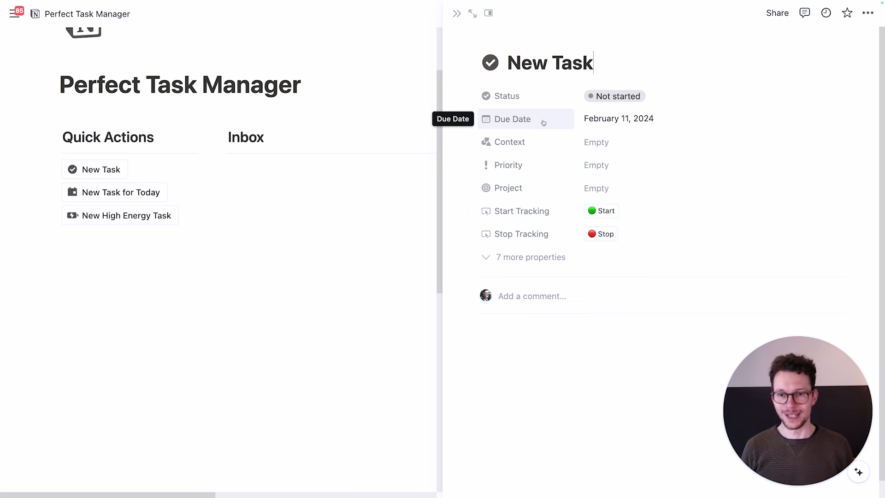
{"action": "left_click", "coordinate": [433, 269]}
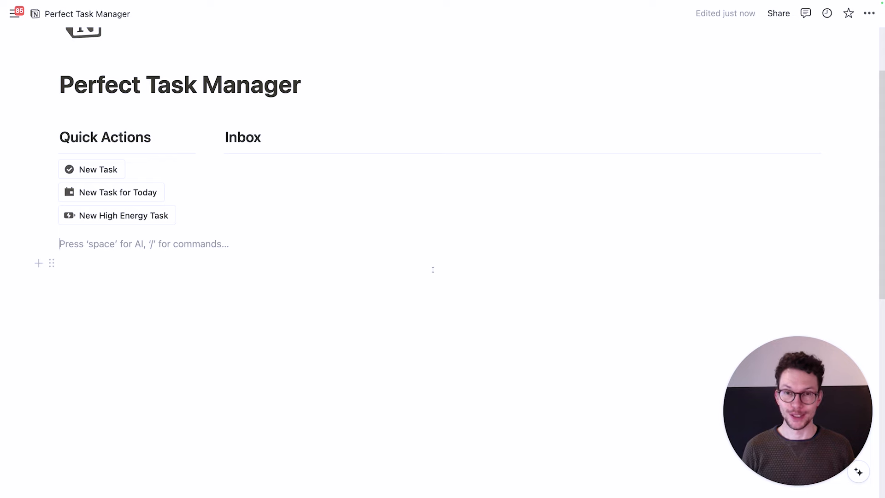
Insert a button below the task buttons, named New Project and with a target icon.
{"action": "type", "text": "/but"}
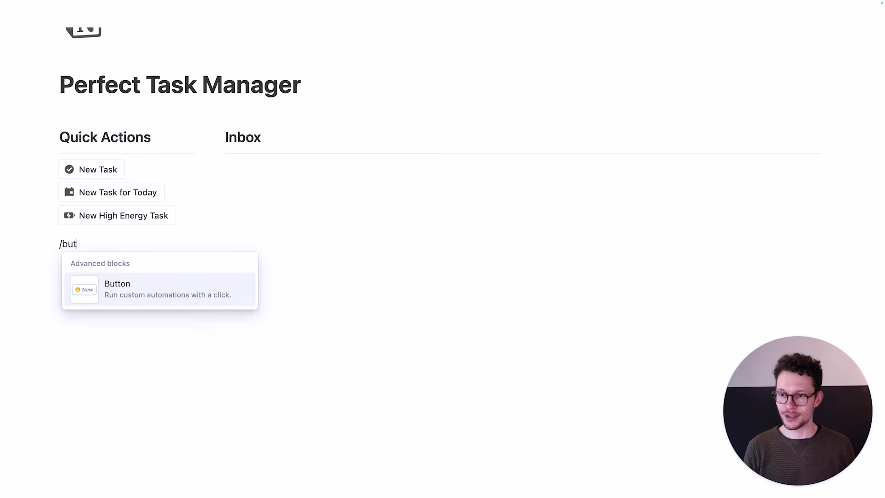
{"action": "key", "text": "Return"}
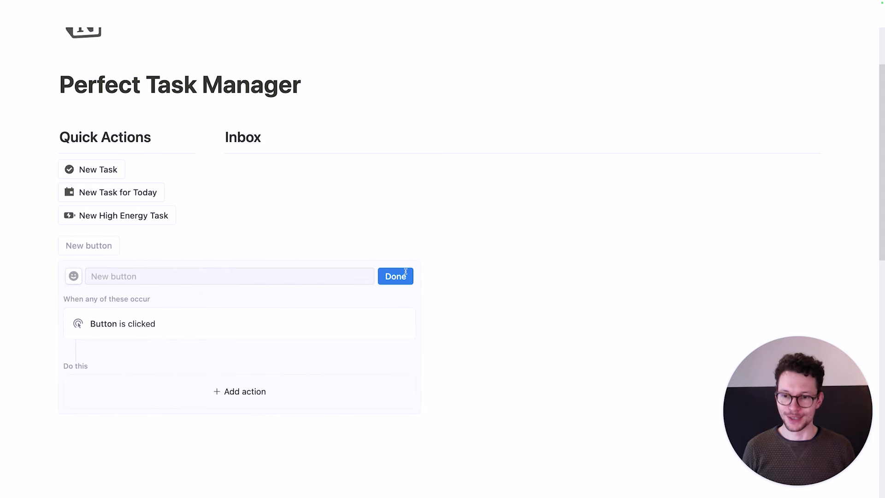
{"action": "left_click", "coordinate": [95, 280]}
{"action": "type", "text": "New Project"}
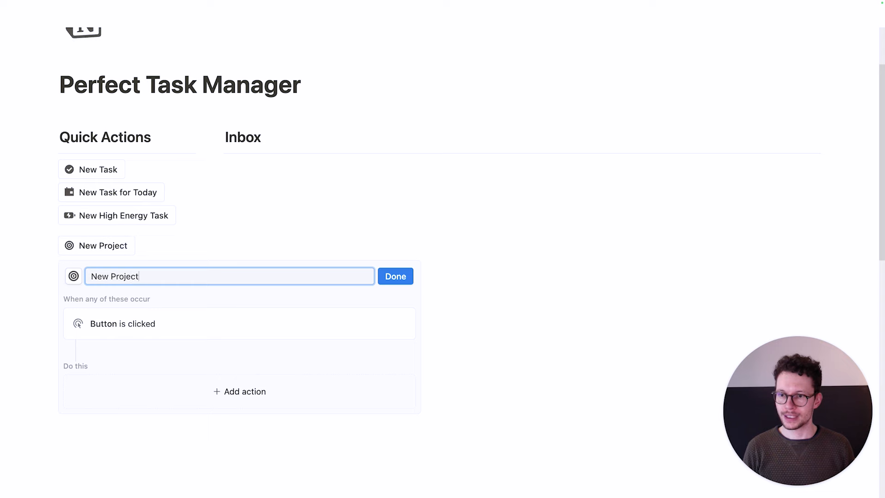
Make the New Project button add a page named New Project to Projects DB using the New Project template.
{"action": "left_click", "coordinate": [242, 396]}
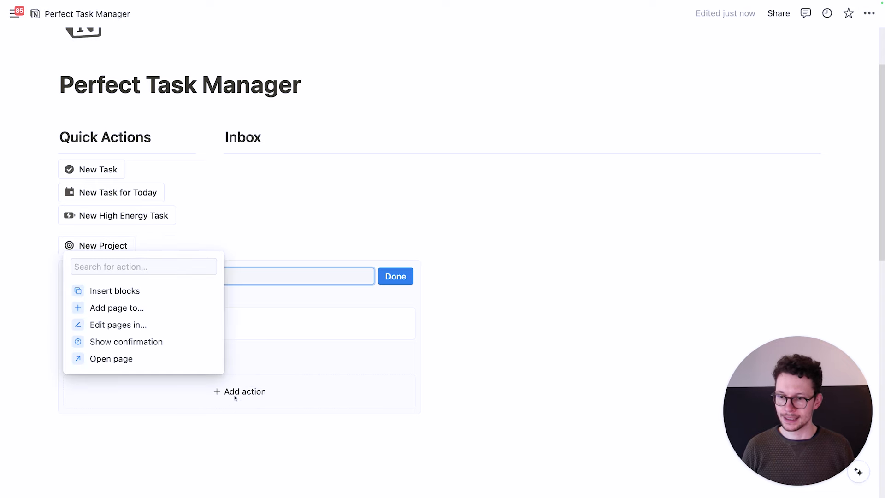
{"action": "left_click", "coordinate": [150, 308]}
{"action": "left_click", "coordinate": [179, 396]}
{"action": "left_click", "coordinate": [134, 274]}
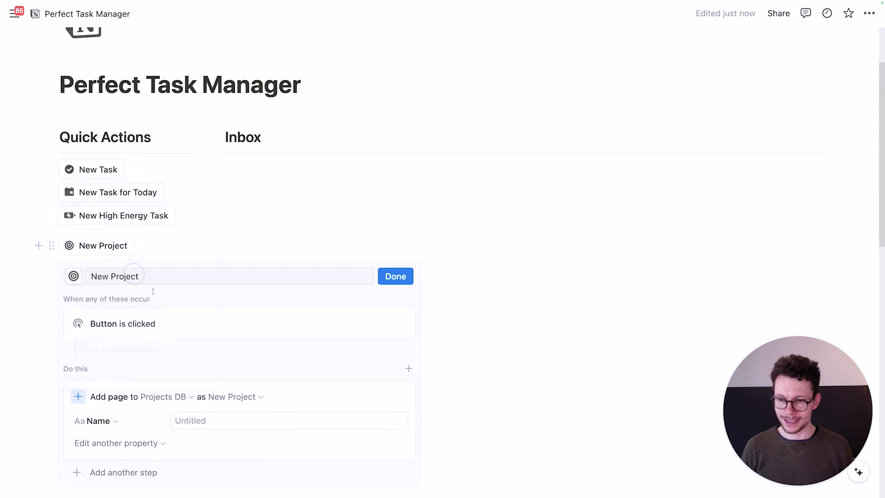
{"action": "scroll", "coordinate": [153, 292], "scroll_direction": "down", "scroll_amount": 2}
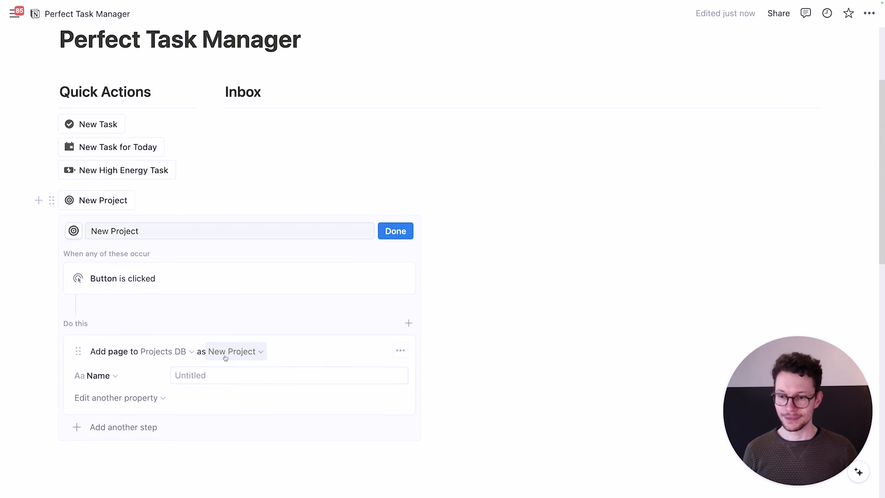
{"action": "left_click", "coordinate": [197, 376]}
{"action": "type", "text": "New Project"}
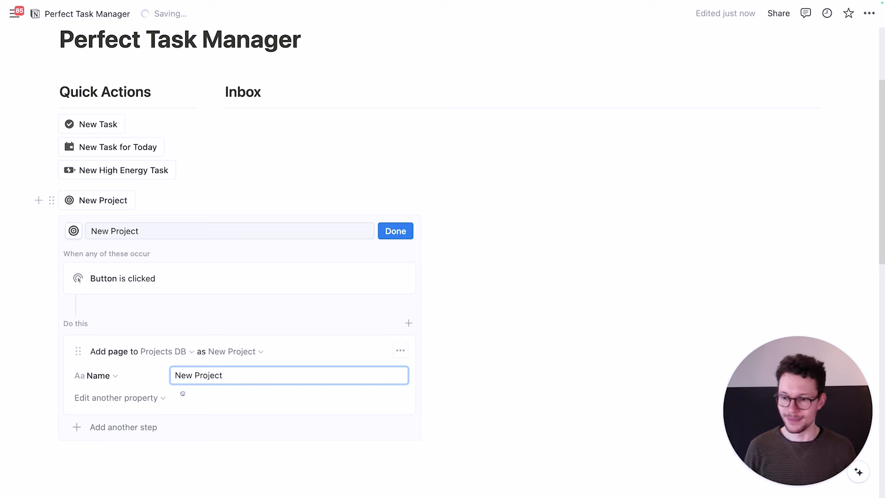
Add a second step to the New Project button that opens the newly added page in side peek, and save the button.
{"action": "left_click", "coordinate": [137, 429]}
{"action": "left_click", "coordinate": [129, 403]}
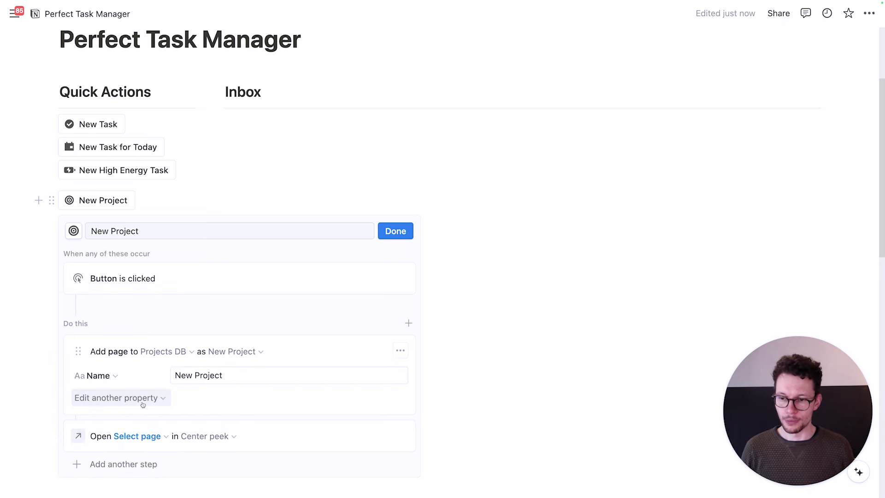
{"action": "scroll", "coordinate": [166, 398], "scroll_direction": "down", "scroll_amount": 1}
{"action": "left_click", "coordinate": [143, 383]}
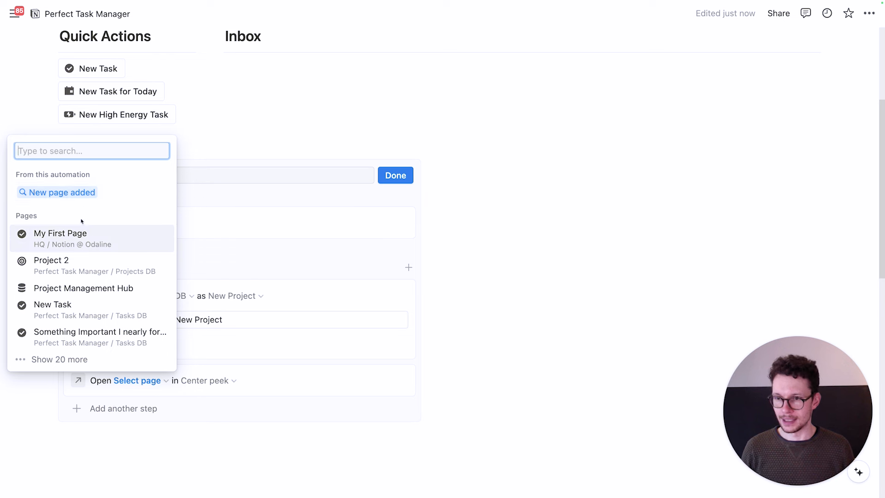
{"action": "left_click", "coordinate": [81, 192]}
{"action": "left_click", "coordinate": [235, 380]}
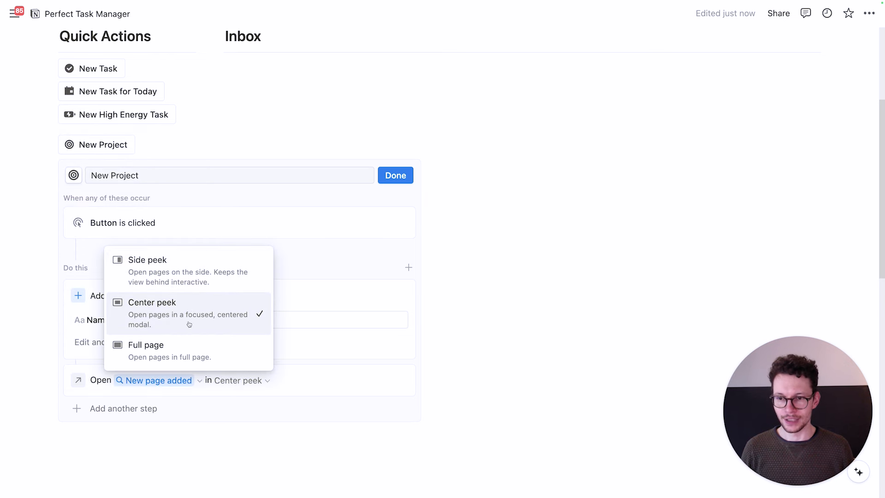
{"action": "left_click", "coordinate": [212, 273]}
{"action": "left_click", "coordinate": [395, 175]}
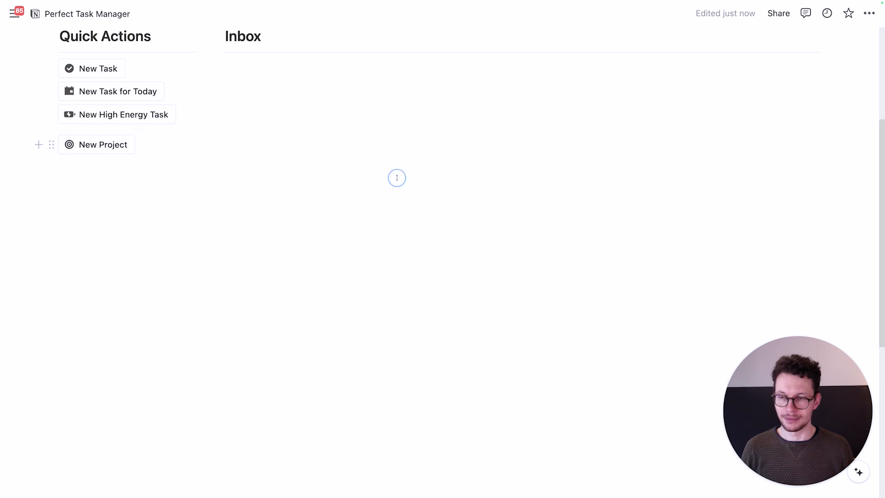
Add three empty lines under the Inbox heading's divider.
{"action": "scroll", "coordinate": [302, 267], "scroll_direction": "up", "scroll_amount": 1}
{"action": "scroll", "coordinate": [256, 147], "scroll_direction": "up", "scroll_amount": 1}
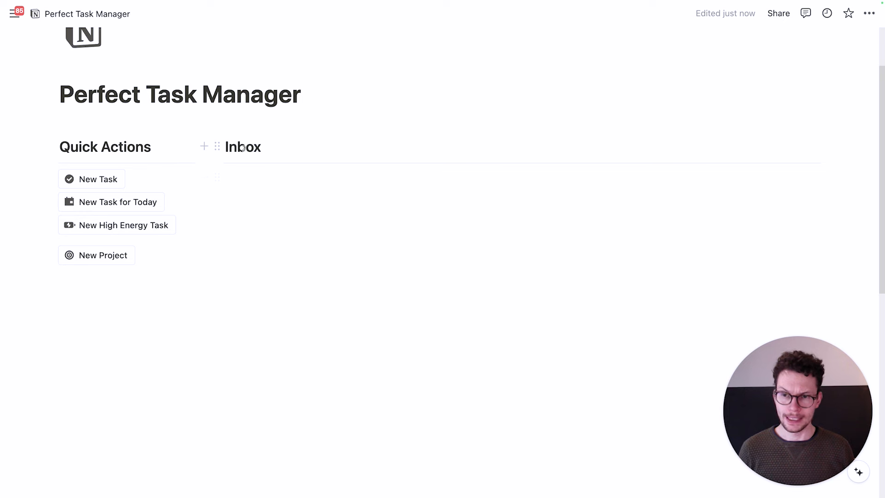
{"action": "left_click", "coordinate": [258, 211]}
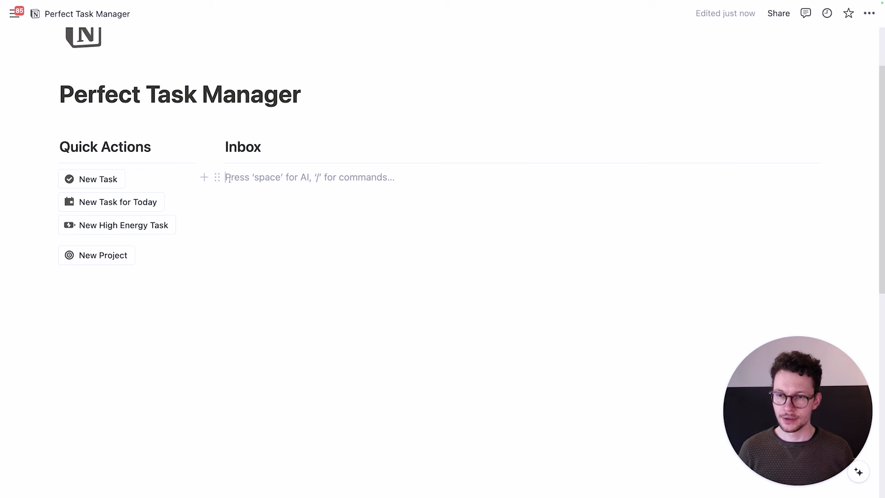
{"action": "key", "text": "Return"}
{"action": "key", "text": "Return"}
{"action": "key", "text": "Return"}
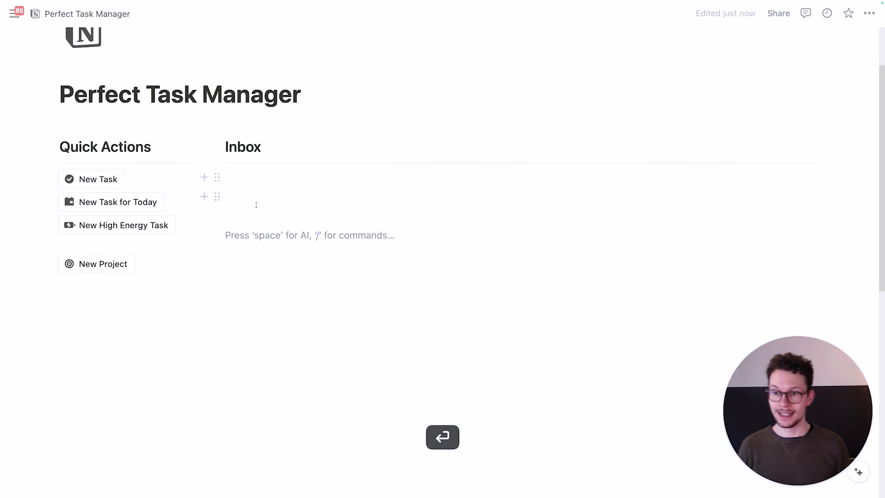
Extend the blank space under the Inbox divider with more empty lines.
{"action": "key", "text": "Return"}
{"action": "key", "text": "Return"}
{"action": "key", "text": "Return"}
{"action": "key", "text": "Return"}
{"action": "key", "text": "Return"}
Place an empty spacer line between the New High Energy Task and New Project buttons.
{"action": "left_click_drag", "start_coordinate": [50, 360], "coordinate": [108, 237]}
{"action": "left_click", "coordinate": [107, 372]}
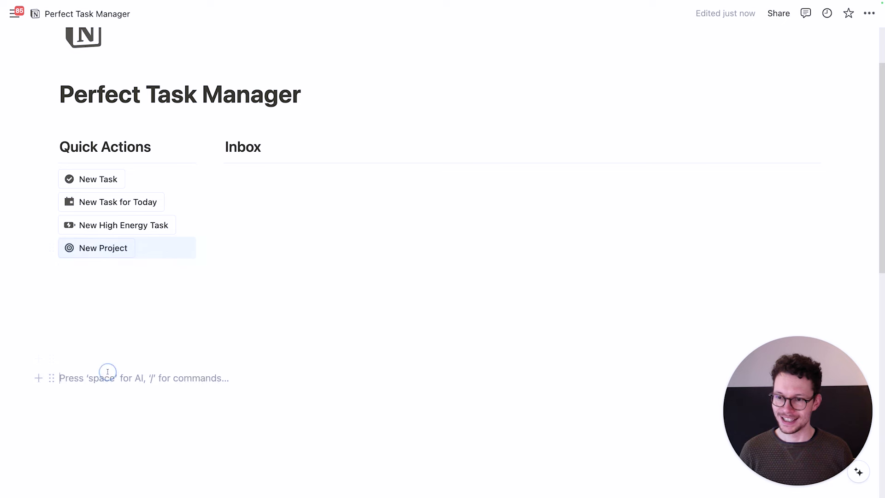
{"action": "left_click_drag", "start_coordinate": [51, 379], "coordinate": [93, 239]}
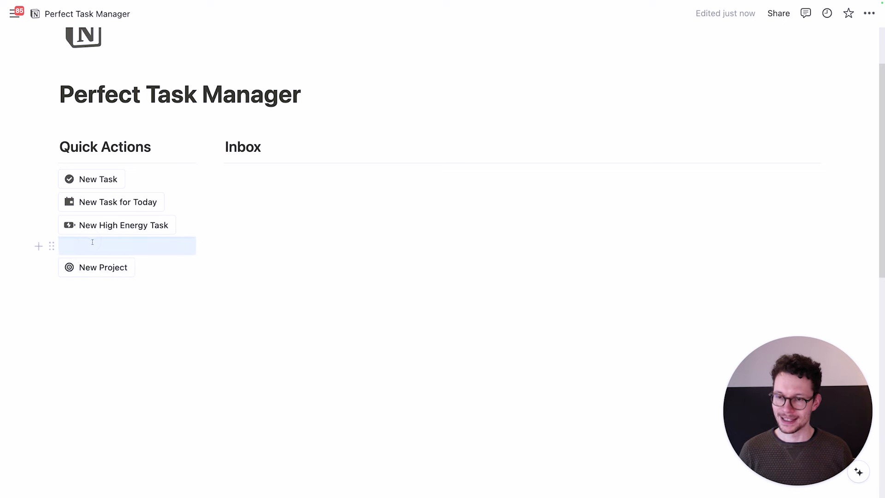
{"action": "left_click", "coordinate": [123, 304]}
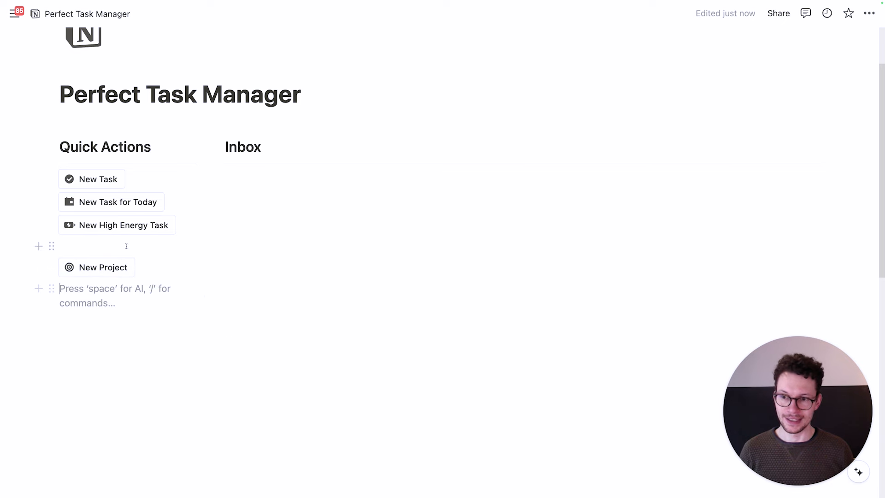
Insert a Heading 2 reading Tasks in the Inbox column, below the blank lines.
{"action": "left_click", "coordinate": [288, 252]}
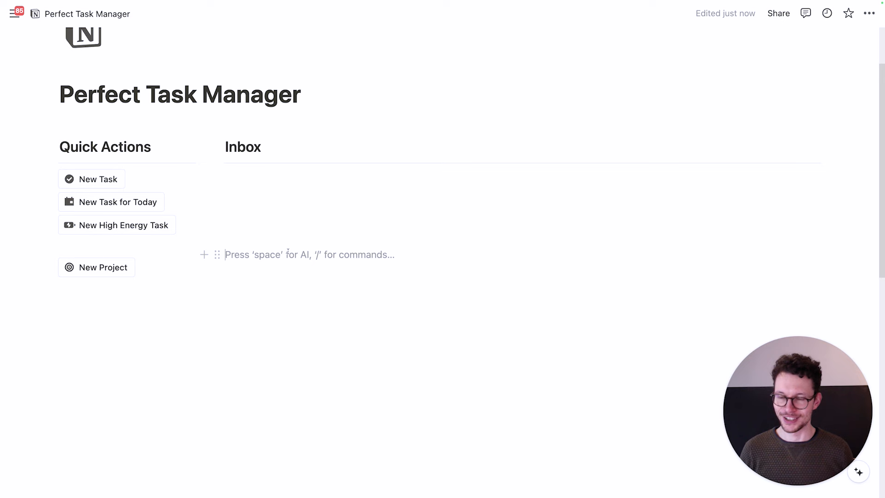
{"action": "left_click", "coordinate": [244, 223]}
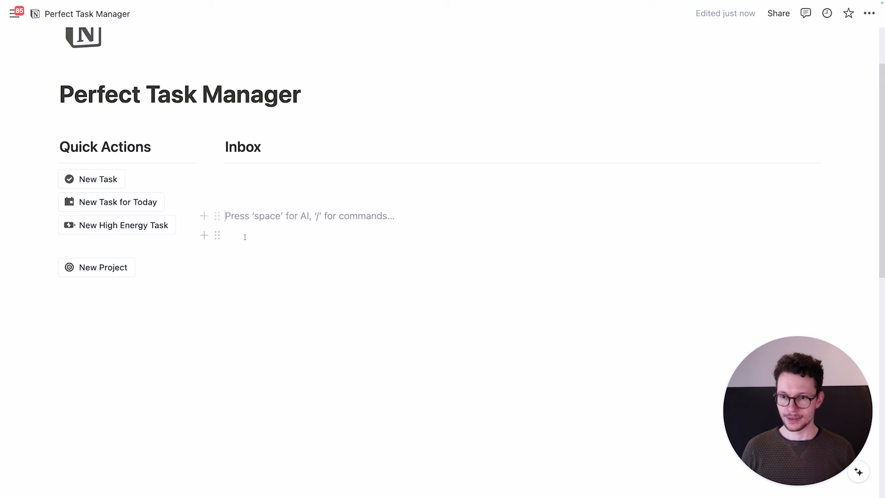
{"action": "left_click", "coordinate": [244, 233]}
{"action": "type", "text": "/h"}
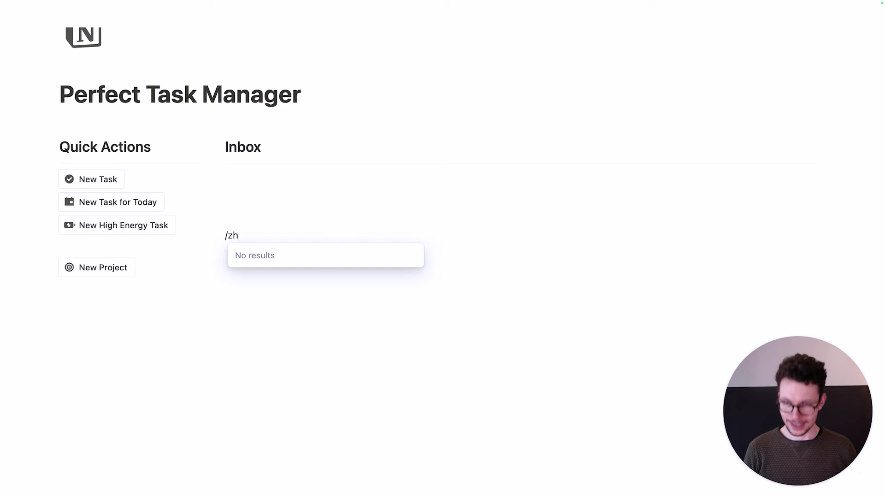
{"action": "type", "text": "2"}
{"action": "key", "text": "Return"}
{"action": "type", "text": "Tasks"}
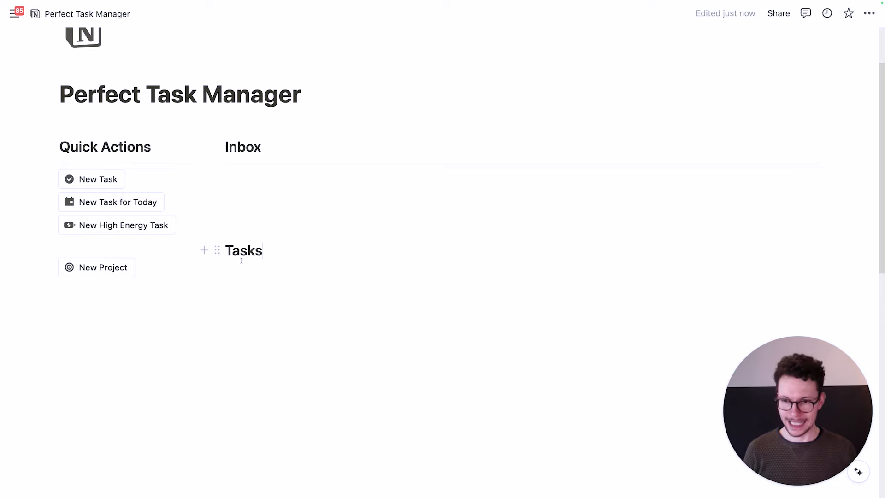
Turn the Tasks heading into a Toggle heading 2.
{"action": "left_click", "coordinate": [217, 250]}
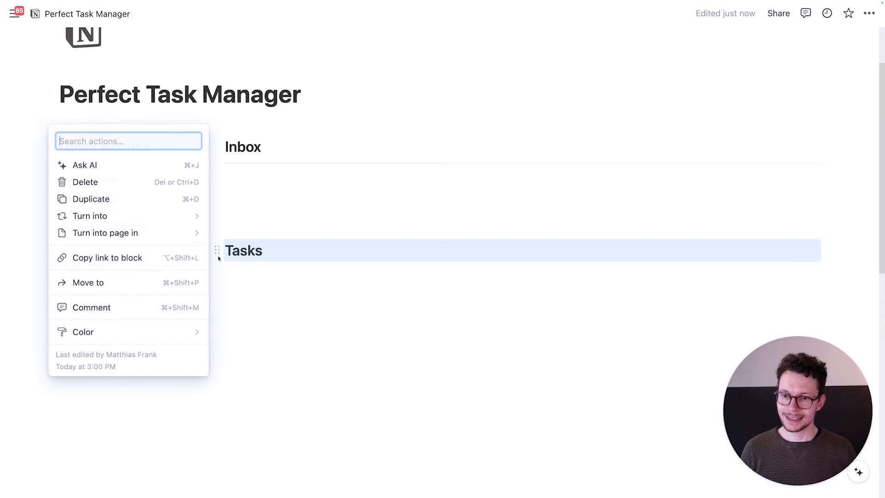
{"action": "mouse_move", "coordinate": [188, 226]}
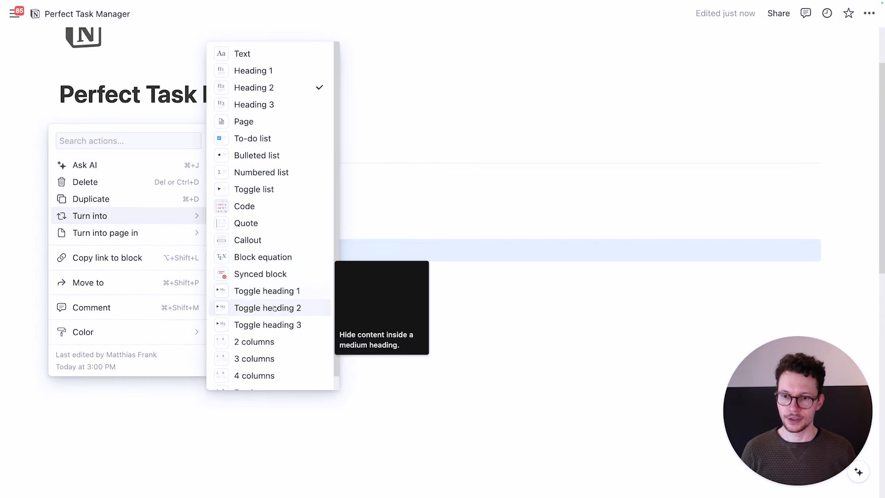
{"action": "left_click", "coordinate": [282, 308]}
Insert a linked view of Tasks DB inside the Tasks toggle, copying the Today view, and hide its database title.
{"action": "left_click", "coordinate": [258, 269]}
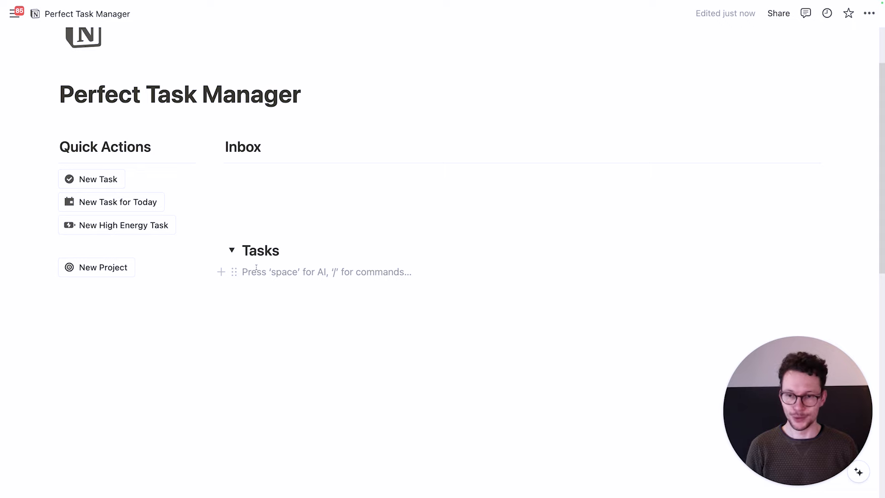
{"action": "type", "text": "/linked"}
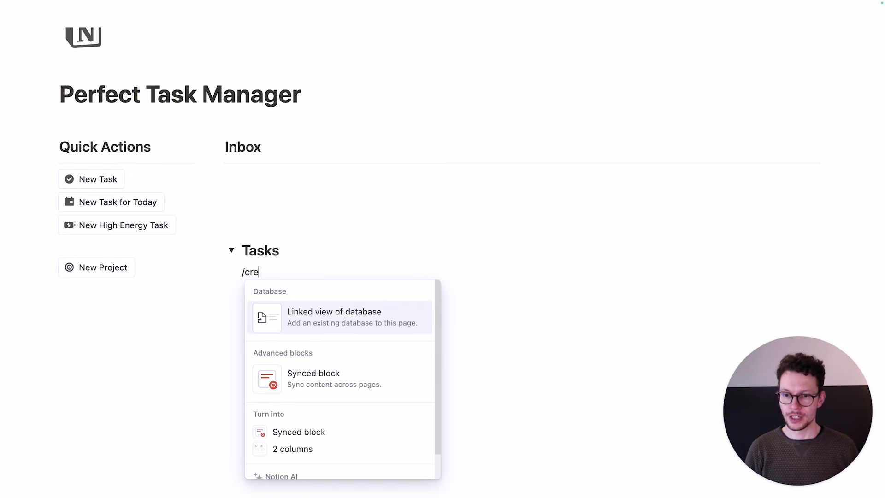
{"action": "key", "text": "Return"}
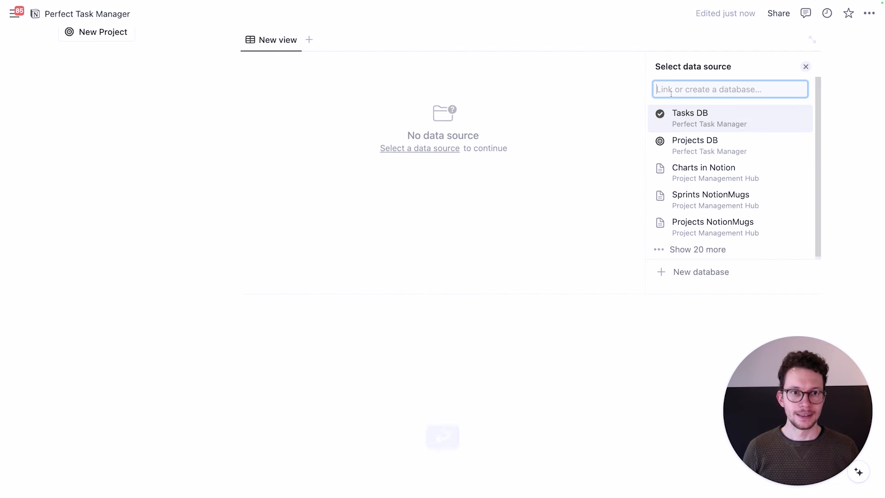
{"action": "left_click", "coordinate": [686, 114]}
{"action": "left_click", "coordinate": [685, 130]}
{"action": "scroll", "coordinate": [421, 171], "scroll_direction": "up", "scroll_amount": 3}
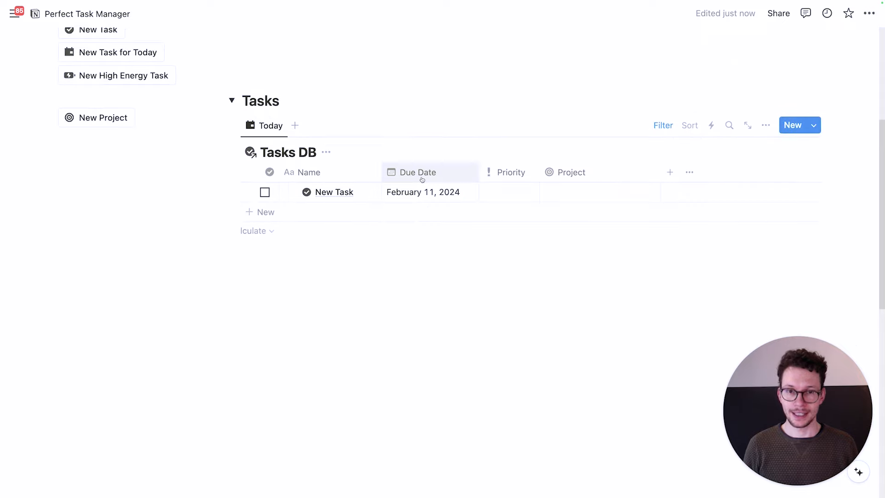
{"action": "left_click", "coordinate": [321, 195]}
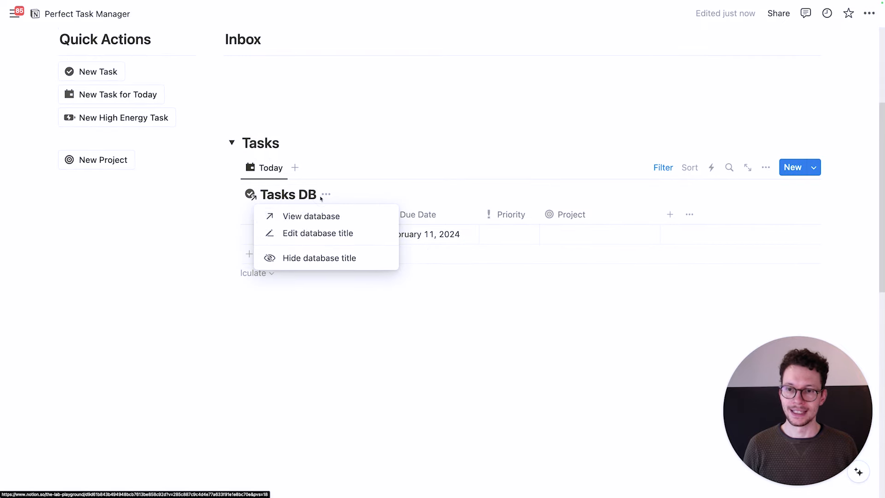
{"action": "left_click", "coordinate": [302, 256]}
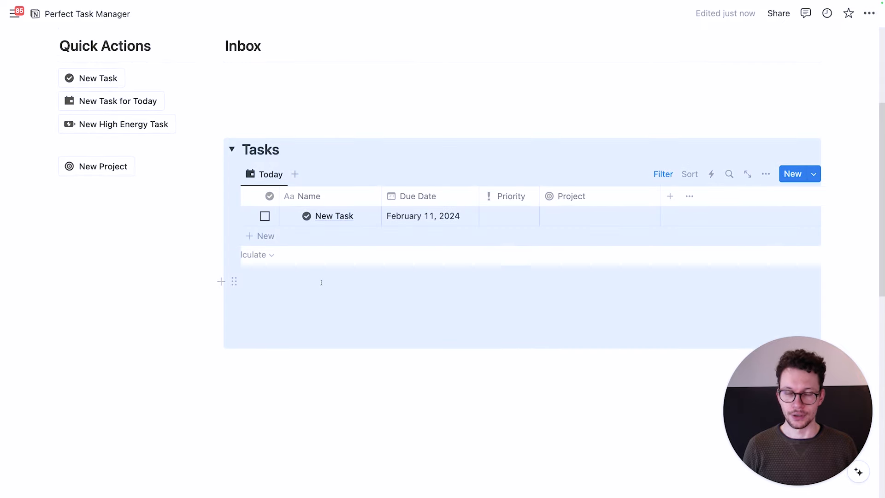
Add a second view under Tasks copied from the Overdue view of Tasks DB and hide its database title.
{"action": "scroll", "coordinate": [305, 244], "scroll_direction": "up", "scroll_amount": 3}
{"action": "left_click", "coordinate": [304, 244]}
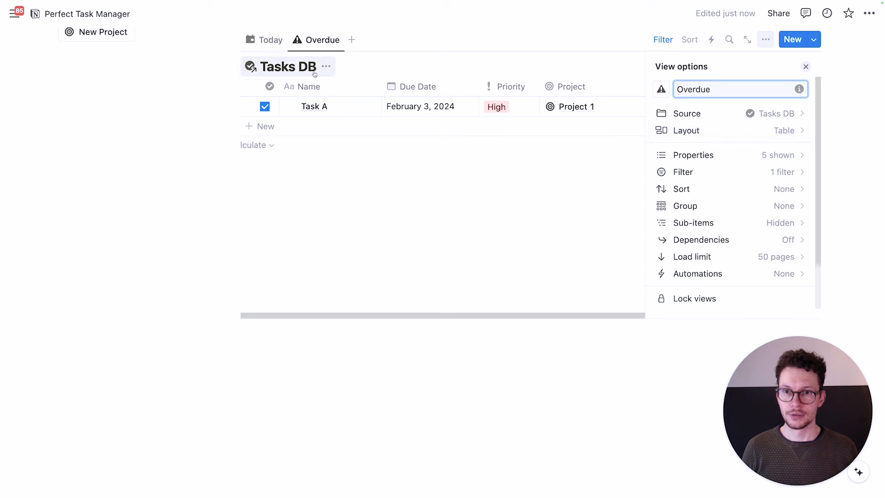
{"action": "left_click", "coordinate": [326, 65]}
{"action": "left_click", "coordinate": [326, 66]}
{"action": "left_click", "coordinate": [318, 130]}
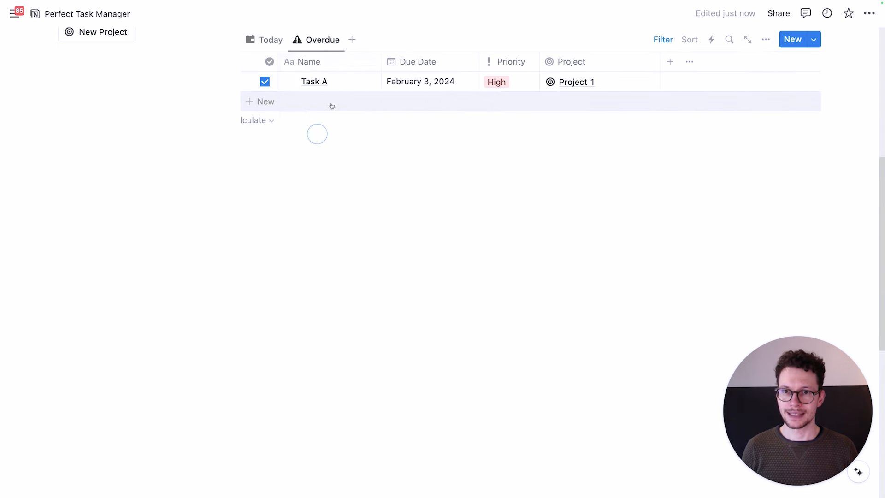
Add a third view under Tasks copied from the This Week view of Tasks DB, with the database title hidden.
{"action": "scroll", "coordinate": [341, 139], "scroll_direction": "up", "scroll_amount": 2}
{"action": "left_click", "coordinate": [351, 106]}
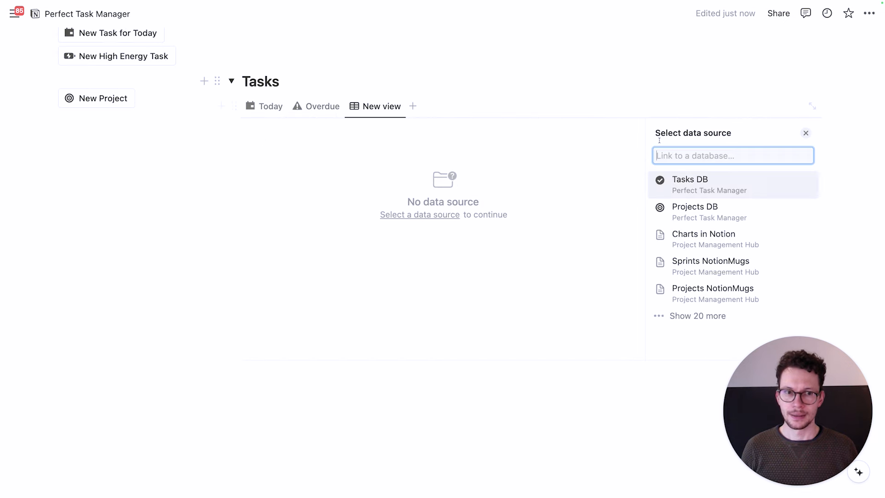
{"action": "left_click", "coordinate": [692, 180]}
{"action": "left_click", "coordinate": [693, 265]}
{"action": "scroll", "coordinate": [415, 207], "scroll_direction": "up", "scroll_amount": 3}
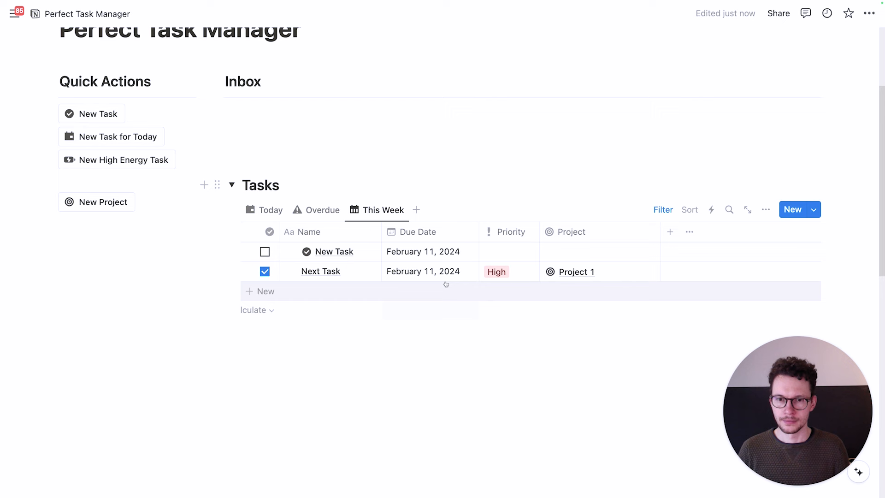
Add a fourth view under Tasks copied from the Kanban view of Tasks DB and hide its database title.
{"action": "left_click", "coordinate": [417, 209]}
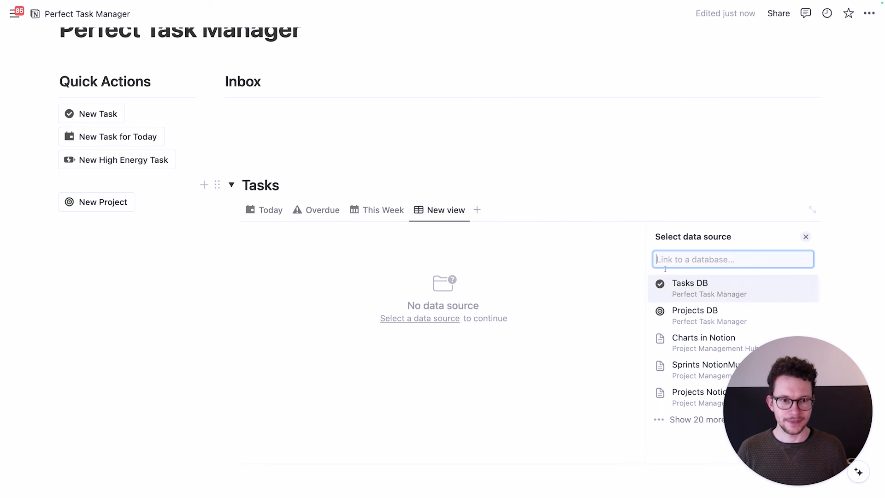
{"action": "left_click", "coordinate": [678, 285]}
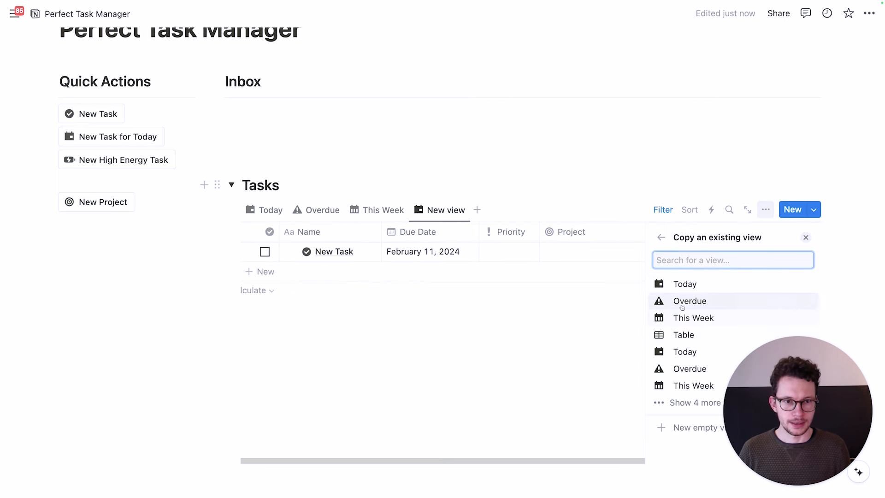
{"action": "type", "text": "kanba"}
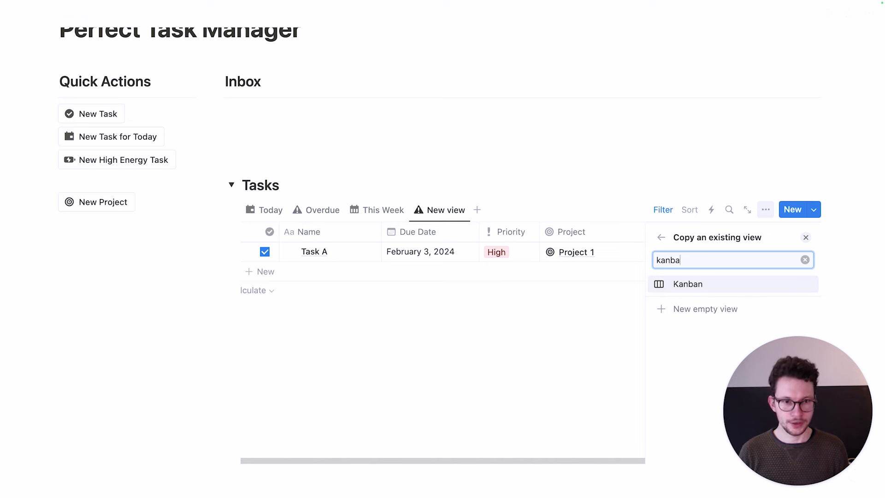
{"action": "left_click", "coordinate": [695, 289]}
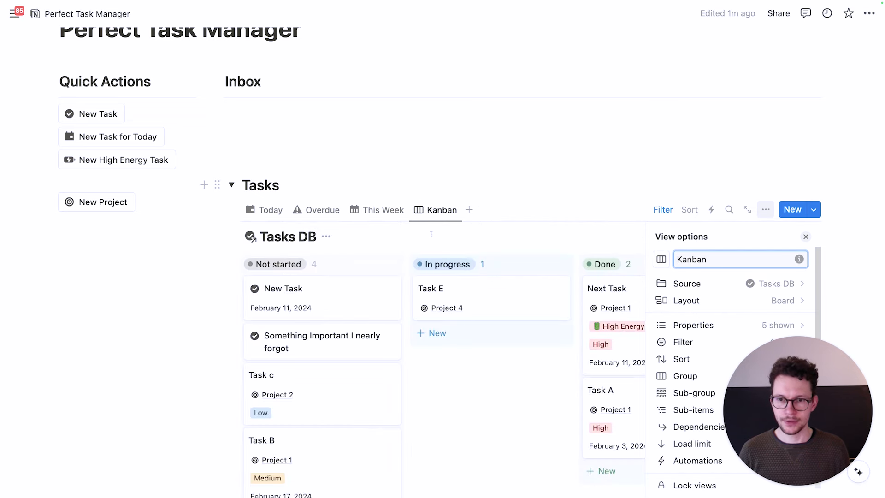
{"action": "left_click", "coordinate": [326, 236]}
{"action": "left_click", "coordinate": [324, 298]}
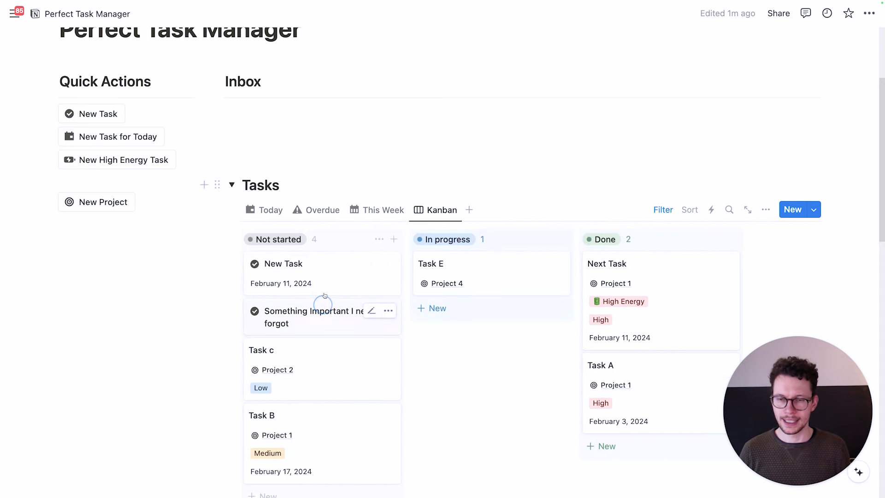
Collapse the Tasks toggle and insert a Toggle heading 2 named Projects directly below it.
{"action": "left_click", "coordinate": [232, 185]}
{"action": "left_click", "coordinate": [302, 196]}
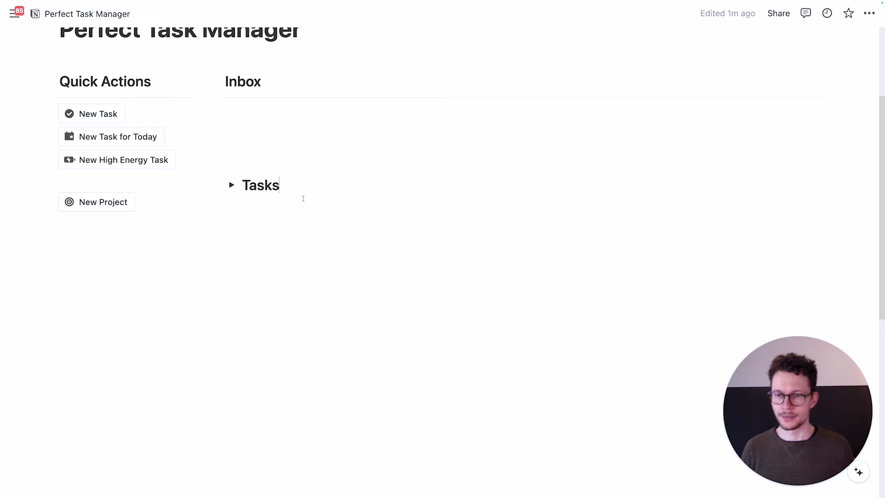
{"action": "key", "text": "Return"}
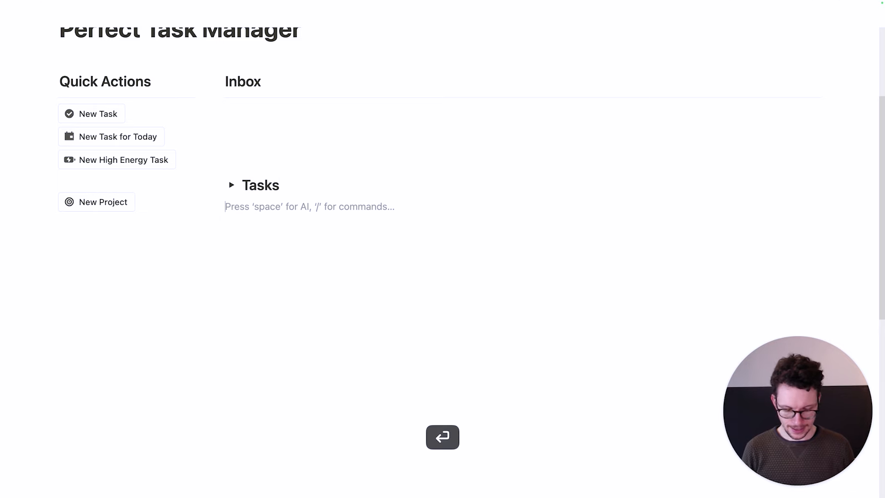
{"action": "type", "text": "/h2"}
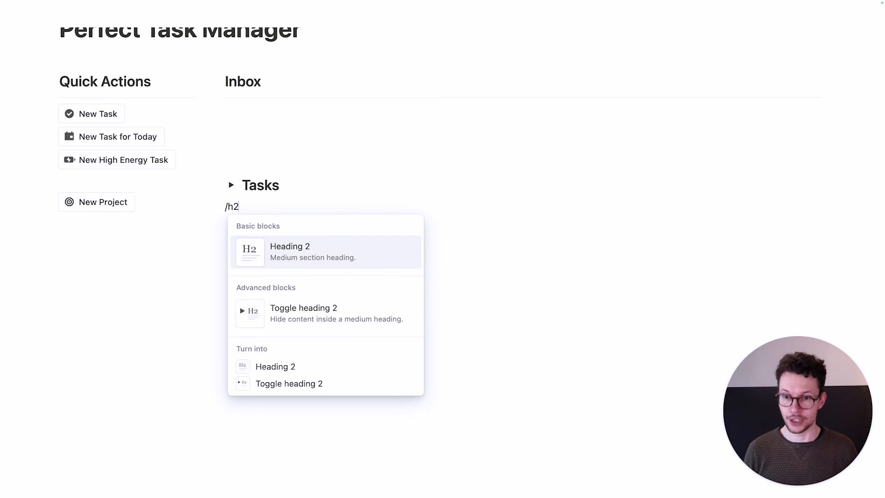
{"action": "left_click", "coordinate": [316, 308]}
{"action": "type", "text": "Projects"}
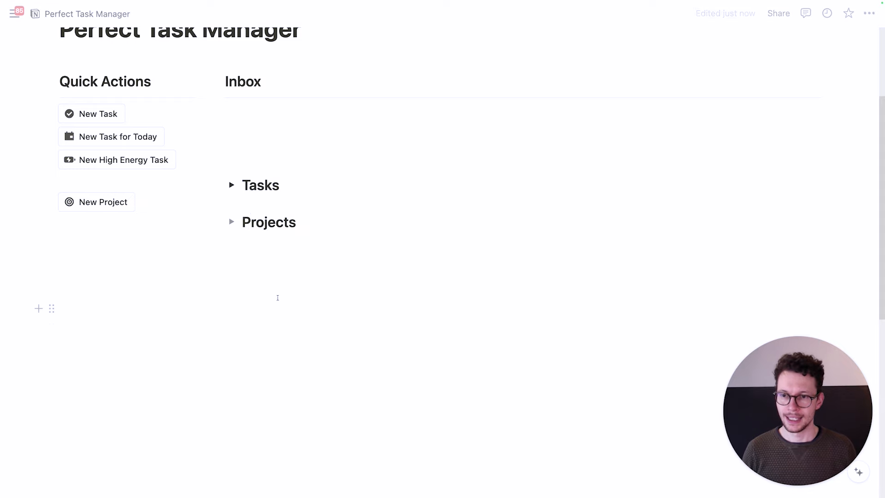
Insert a linked view of Projects DB inside the Projects toggle, using its Kanban view with the database title hidden.
{"action": "left_click", "coordinate": [232, 222]}
{"action": "key", "text": "Return"}
{"action": "type", "text": "/create"}
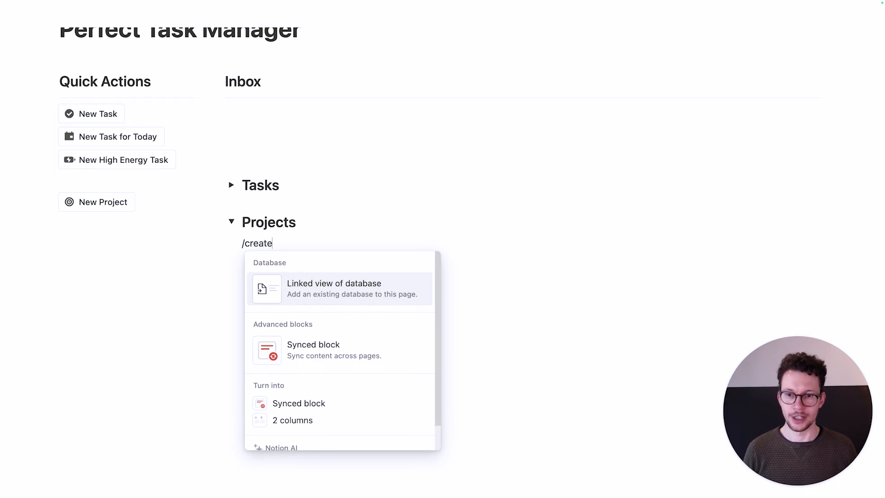
{"action": "key", "text": "Return"}
{"action": "left_click", "coordinate": [695, 145]}
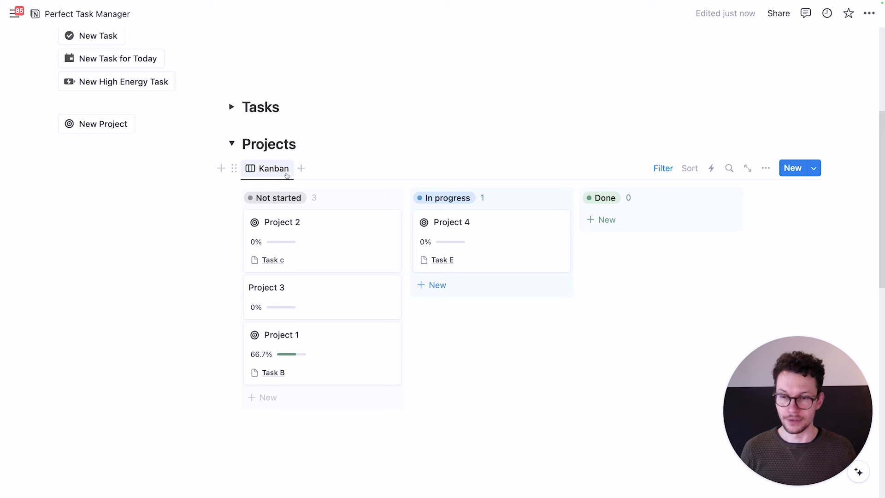
Duplicate the Kanban view of the projects and name the copy Active.
{"action": "left_click", "coordinate": [274, 175]}
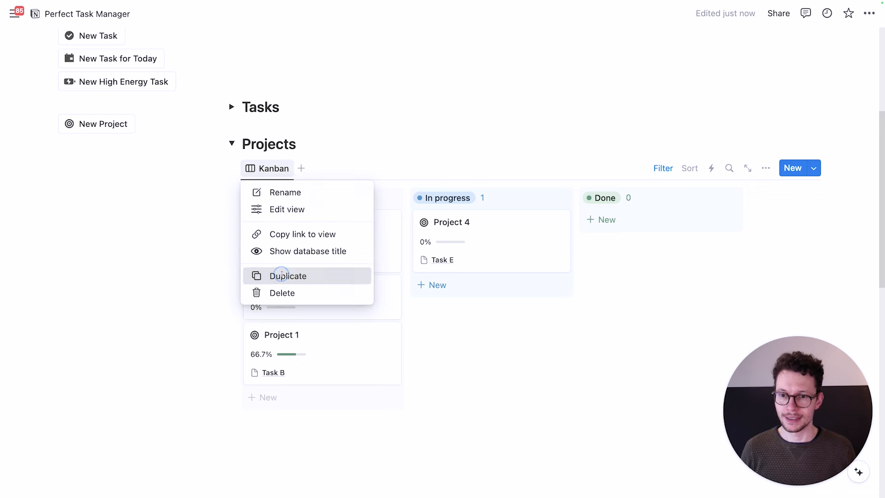
{"action": "left_click", "coordinate": [276, 275]}
{"action": "key", "text": "super+a"}
{"action": "type", "text": "Active"}
Give the Active view a circled down-arrow icon and switch its layout to Gallery.
{"action": "left_click", "coordinate": [661, 217]}
{"action": "type", "text": "conta"}
{"action": "key", "text": "super+a"}
{"action": "type", "text": "box"}
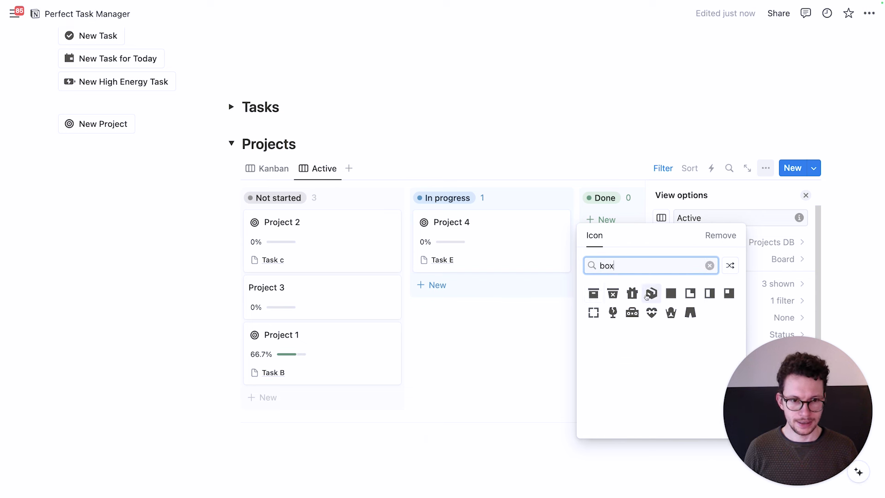
{"action": "left_click", "coordinate": [593, 295]}
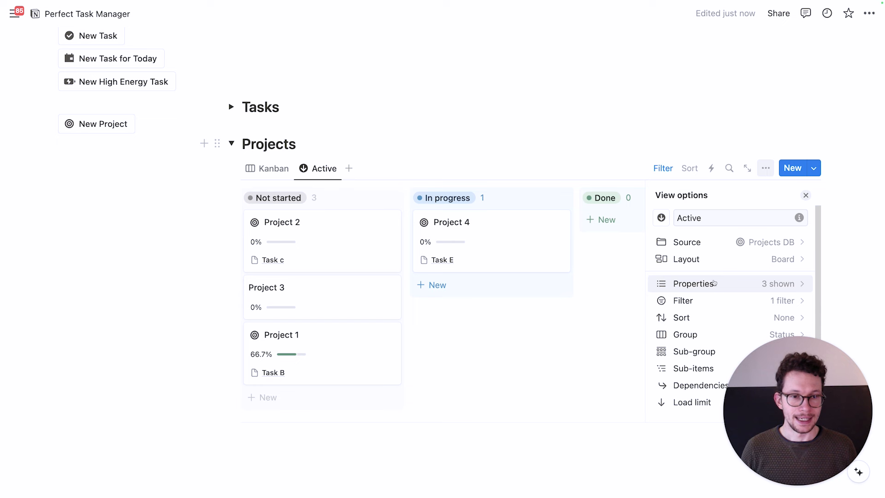
{"action": "left_click", "coordinate": [704, 257]}
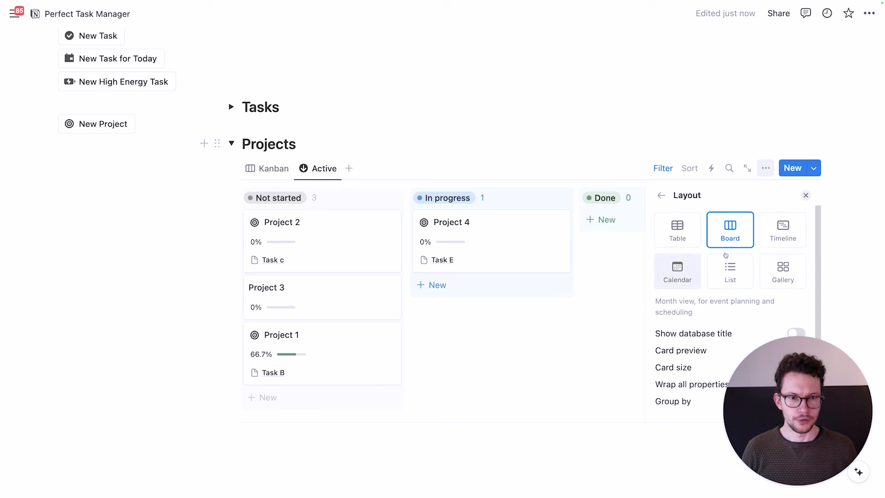
{"action": "left_click", "coordinate": [783, 271]}
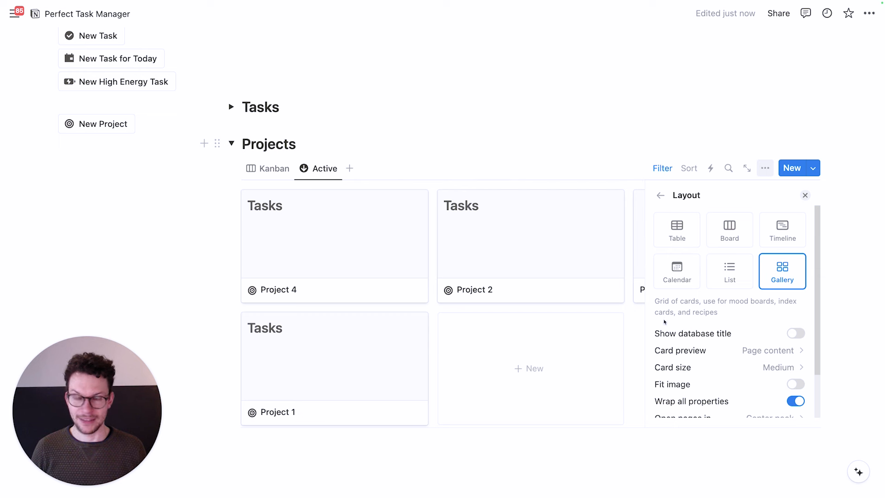
Set the Active gallery's card preview to None and its card size to Small.
{"action": "left_click", "coordinate": [734, 354]}
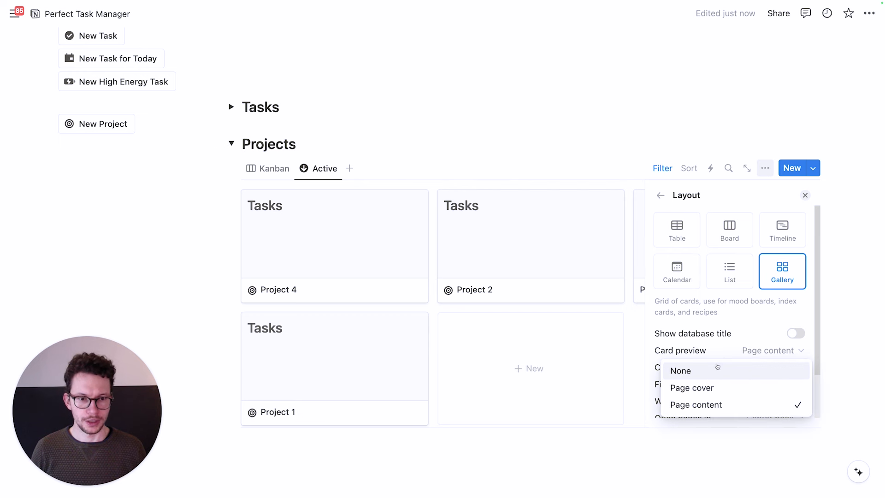
{"action": "left_click", "coordinate": [664, 368]}
{"action": "left_click", "coordinate": [724, 368]}
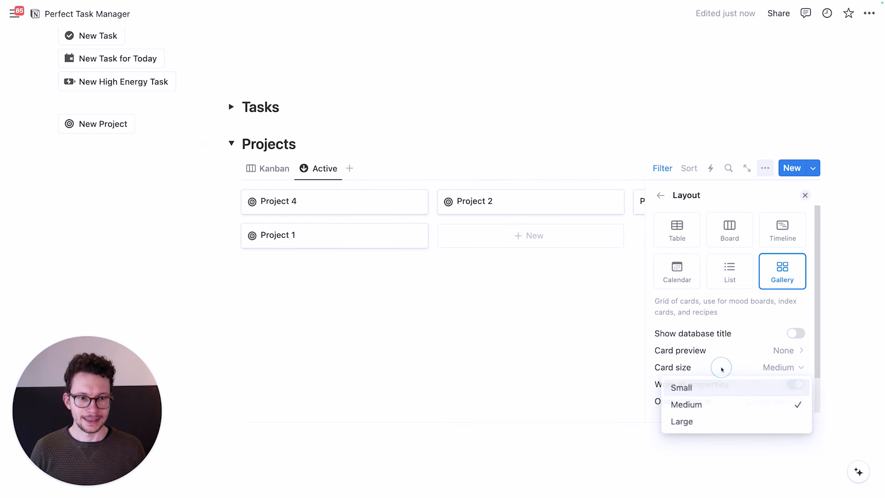
{"action": "left_click", "coordinate": [708, 388]}
Show the Progress and Next Task? properties on the Active gallery's cards.
{"action": "left_click", "coordinate": [661, 195]}
{"action": "left_click", "coordinate": [697, 256]}
{"action": "scroll", "coordinate": [784, 301], "scroll_direction": "down", "scroll_amount": 3}
{"action": "left_click", "coordinate": [786, 300]}
{"action": "left_click", "coordinate": [785, 301]}
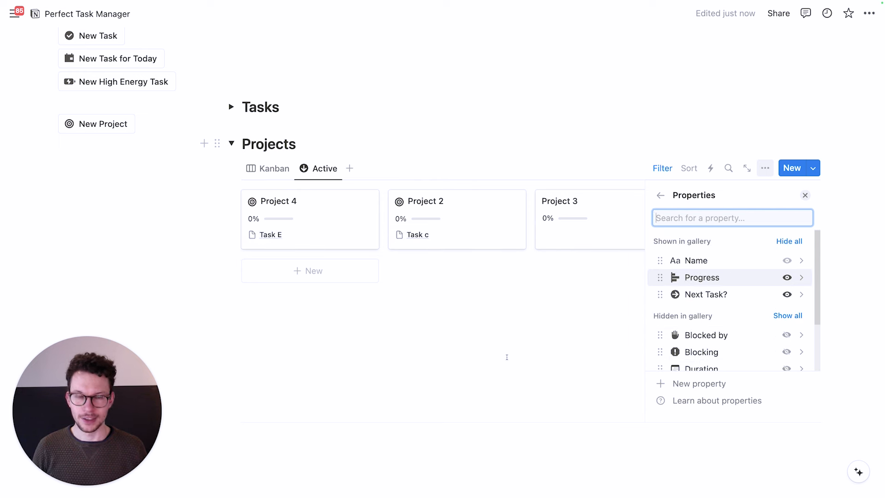
{"action": "key", "text": "Escape"}
Remove the "Duration is empty" rule from the Active view's filter.
{"action": "left_click", "coordinate": [662, 168]}
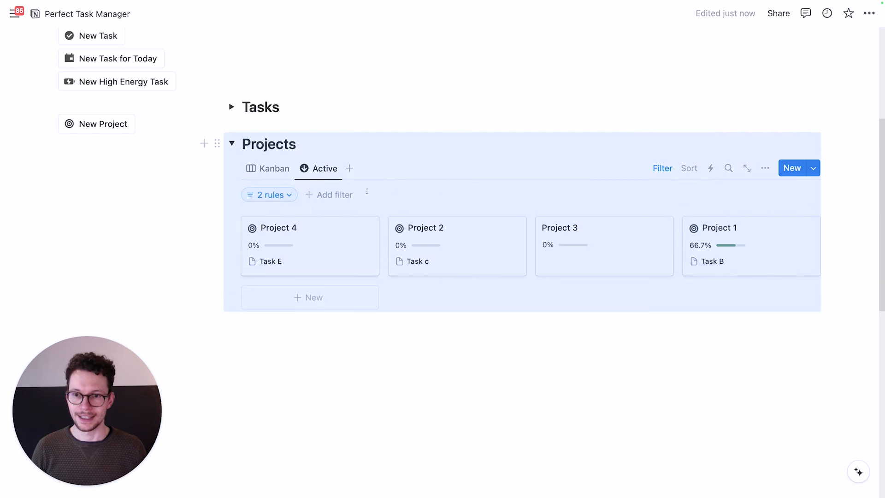
{"action": "left_click", "coordinate": [271, 195]}
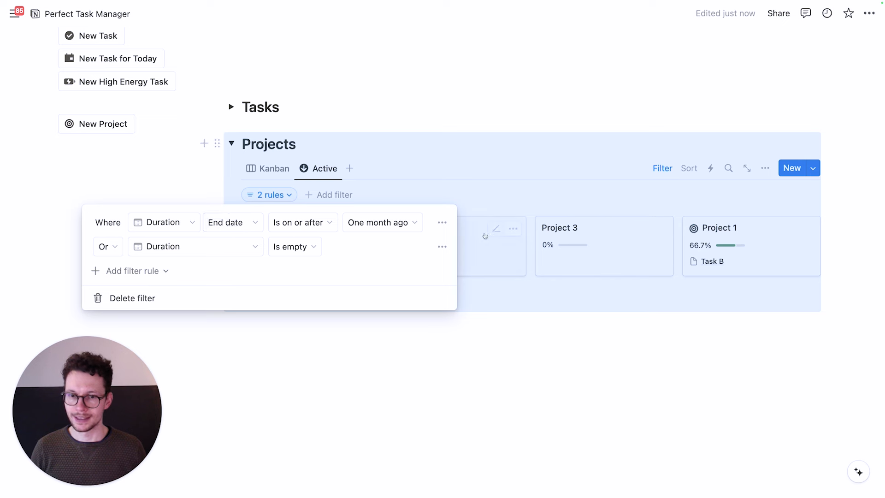
{"action": "left_click", "coordinate": [442, 247]}
{"action": "left_click", "coordinate": [435, 268]}
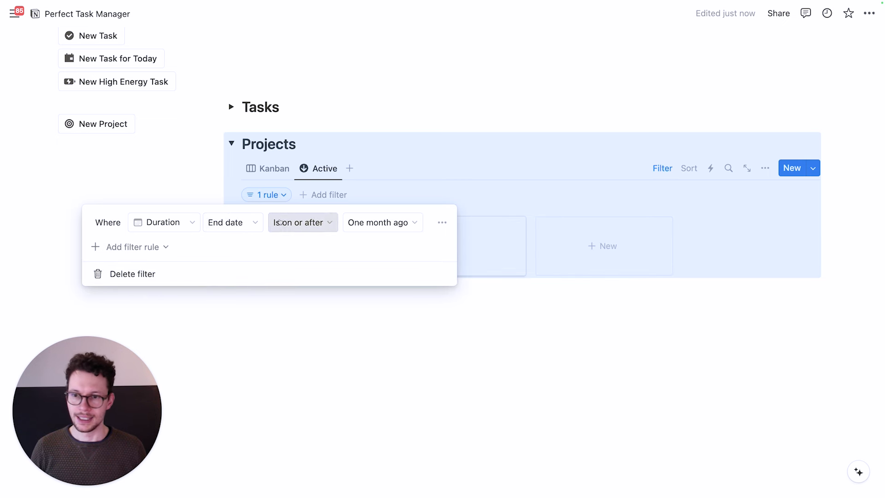
Change the Active view's remaining filter rule to Status is In progress.
{"action": "left_click", "coordinate": [166, 227]}
{"action": "type", "text": "stat"}
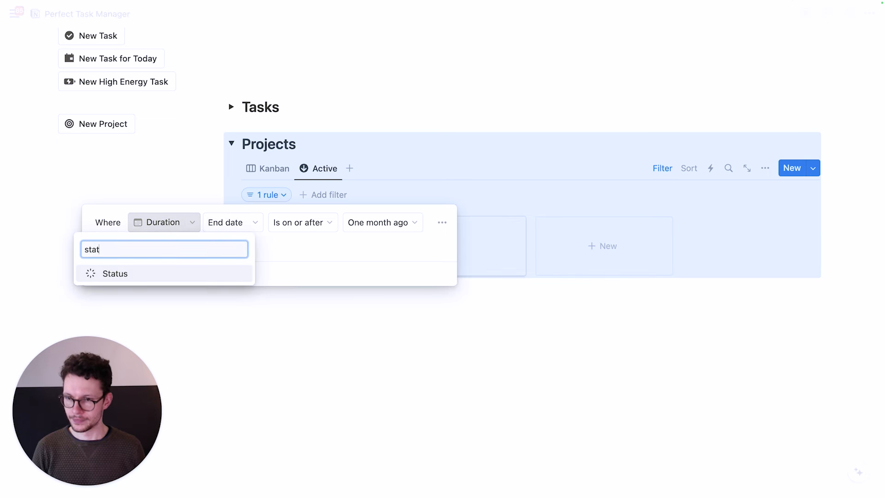
{"action": "key", "text": "Return"}
{"action": "left_click", "coordinate": [382, 225]}
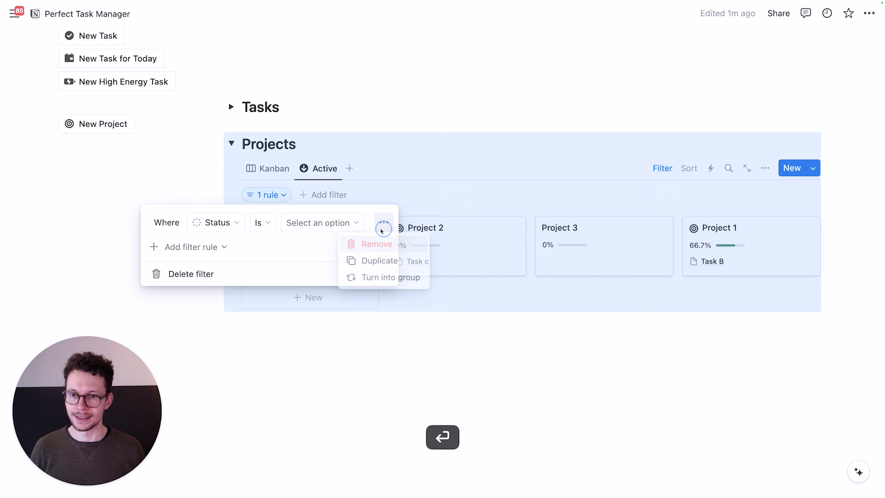
{"action": "left_click", "coordinate": [307, 223]}
{"action": "left_click", "coordinate": [257, 278]}
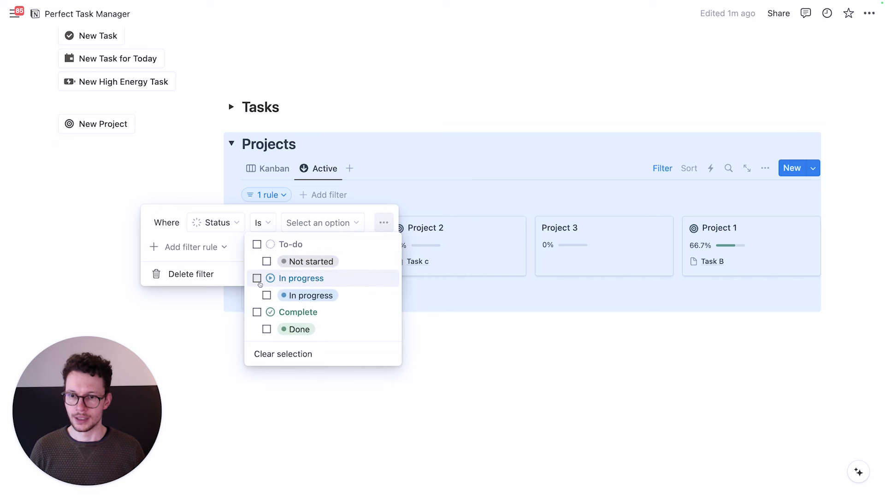
{"action": "left_click", "coordinate": [514, 338]}
{"action": "left_click", "coordinate": [486, 314]}
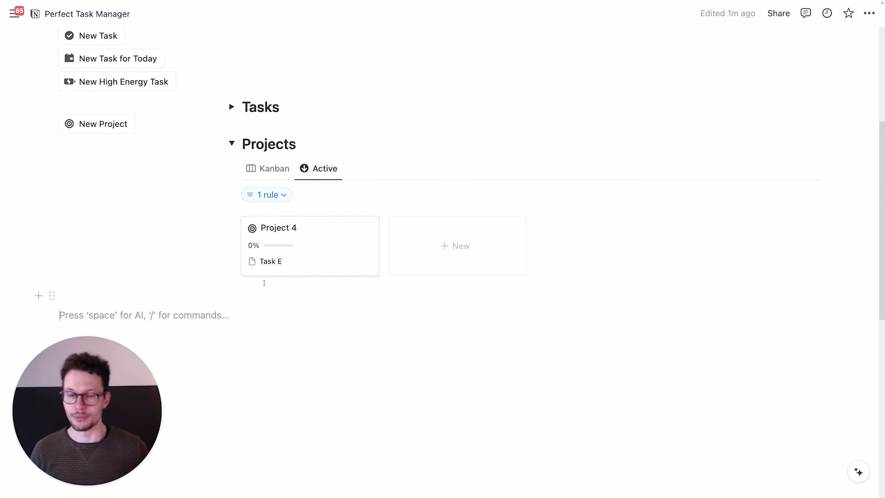
Look over the Project 4 page, close it, and collapse the Projects toggle.
{"action": "left_click", "coordinate": [340, 254]}
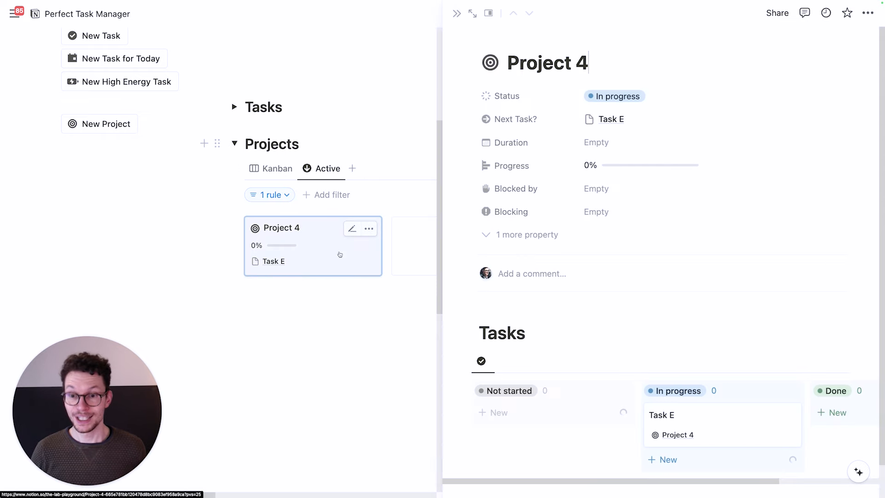
{"action": "scroll", "coordinate": [793, 326], "scroll_direction": "down", "scroll_amount": 2}
{"action": "left_click", "coordinate": [392, 323]}
{"action": "left_click", "coordinate": [232, 144]}
{"action": "scroll", "coordinate": [530, 343], "scroll_direction": "up", "scroll_amount": 3}
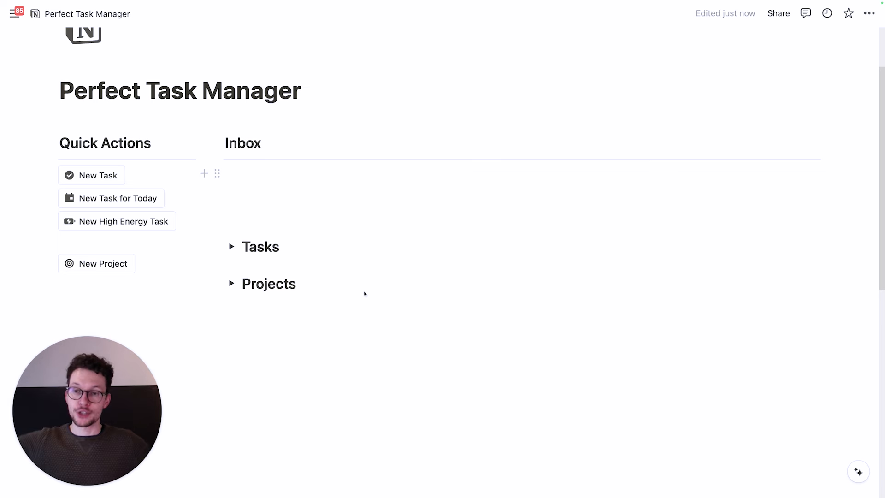
Turn the Inbox heading into a Toggle heading 2 and insert a linked table view of Tasks DB inside it.
{"action": "left_click", "coordinate": [257, 189]}
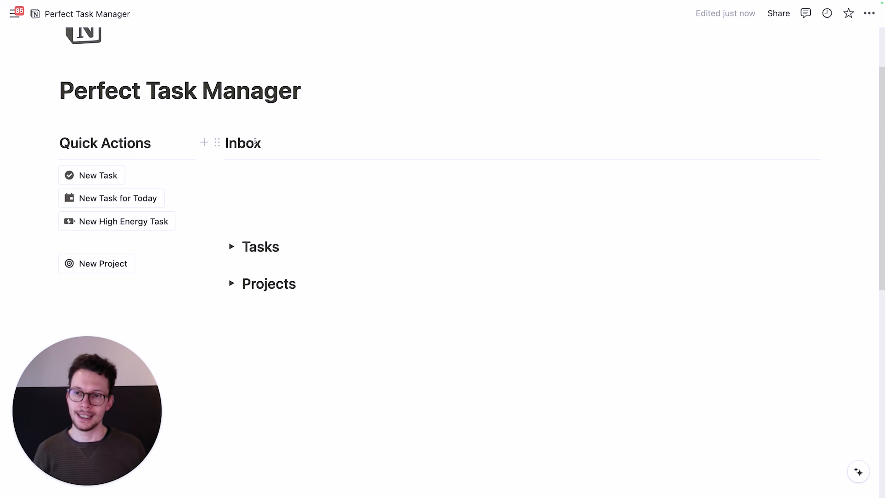
{"action": "left_click", "coordinate": [217, 142]}
{"action": "mouse_move", "coordinate": [175, 108]}
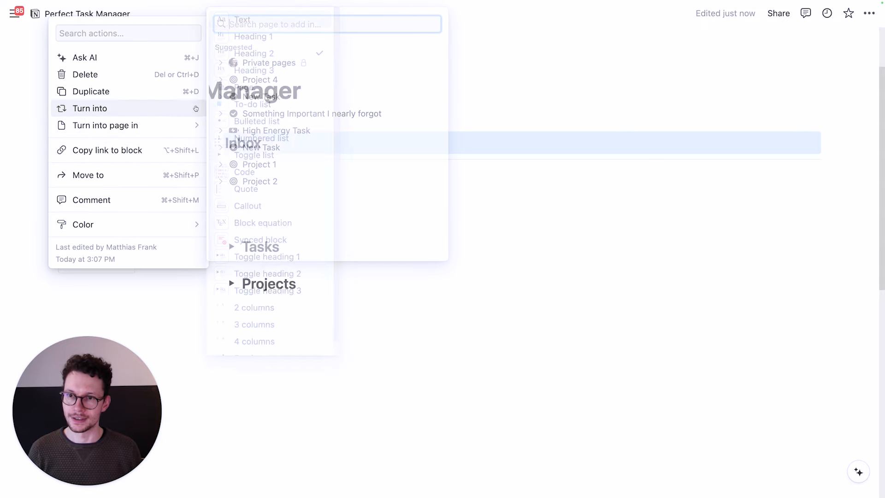
{"action": "left_click", "coordinate": [281, 274]}
{"action": "left_click", "coordinate": [272, 161]}
{"action": "type", "text": "/c"}
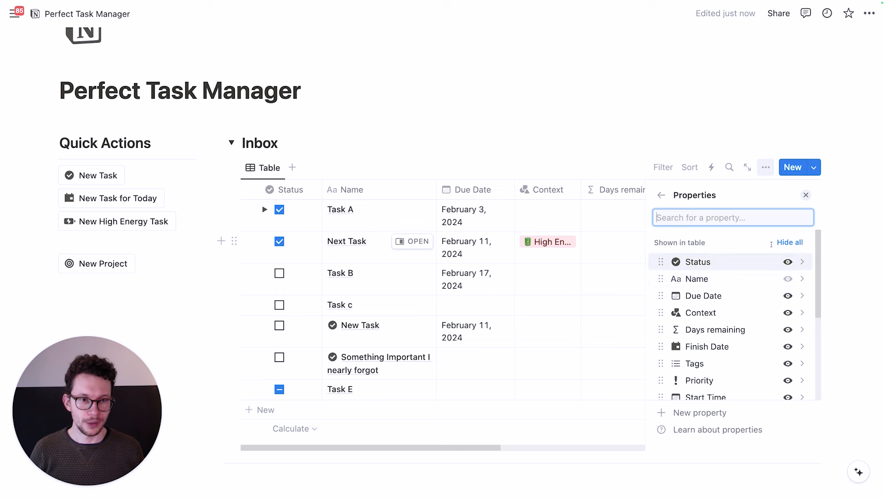
Show only Status, Name, Due Date, Context and Project in the Inbox table, with Status as a narrow first column and the other columns fitted.
{"action": "left_click", "coordinate": [783, 243]}
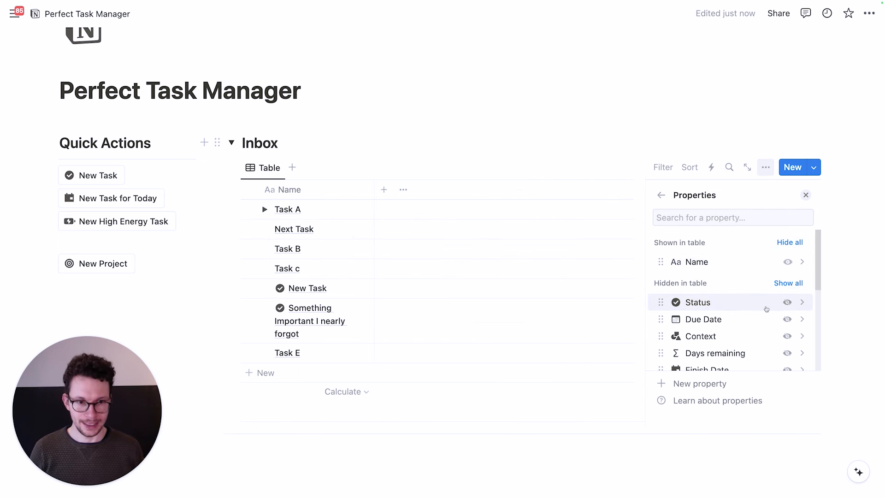
{"action": "left_click", "coordinate": [788, 302]}
{"action": "left_click_drag", "start_coordinate": [402, 190], "coordinate": [288, 189]}
{"action": "left_click", "coordinate": [765, 168]}
{"action": "left_click_drag", "start_coordinate": [632, 190], "coordinate": [584, 190]}
{"action": "left_click_drag", "start_coordinate": [517, 189], "coordinate": [493, 190]}
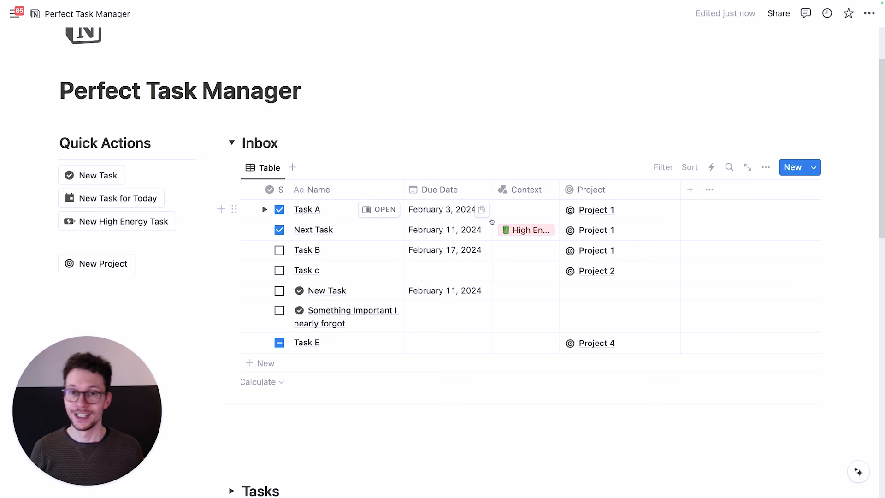
Filter the Inbox table with an advanced filter rule where Status is not Done.
{"action": "left_click", "coordinate": [663, 167]}
{"action": "left_click", "coordinate": [209, 221]}
{"action": "type", "text": "stat"}
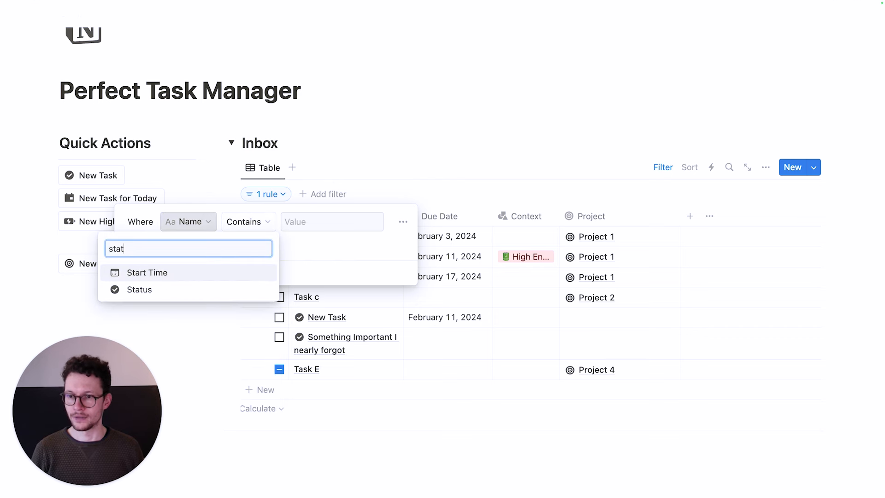
{"action": "left_click", "coordinate": [139, 289]}
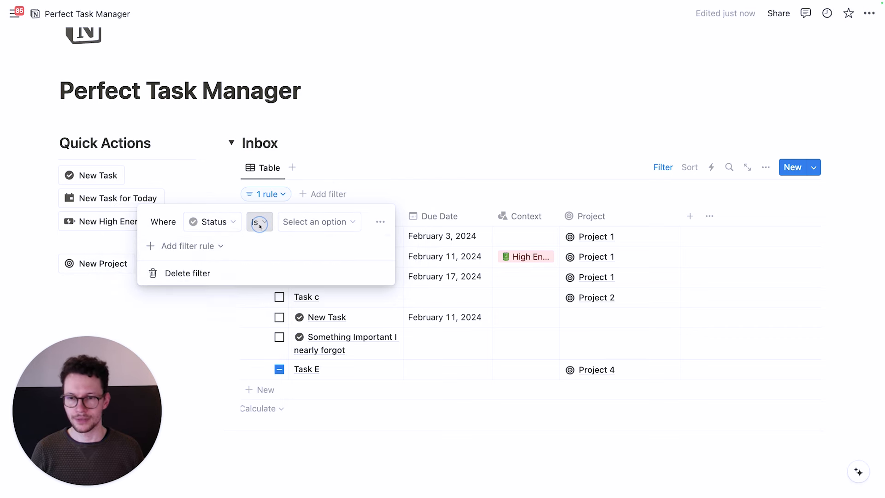
{"action": "left_click", "coordinate": [259, 222]}
{"action": "left_click", "coordinate": [254, 267]}
{"action": "left_click", "coordinate": [319, 222]}
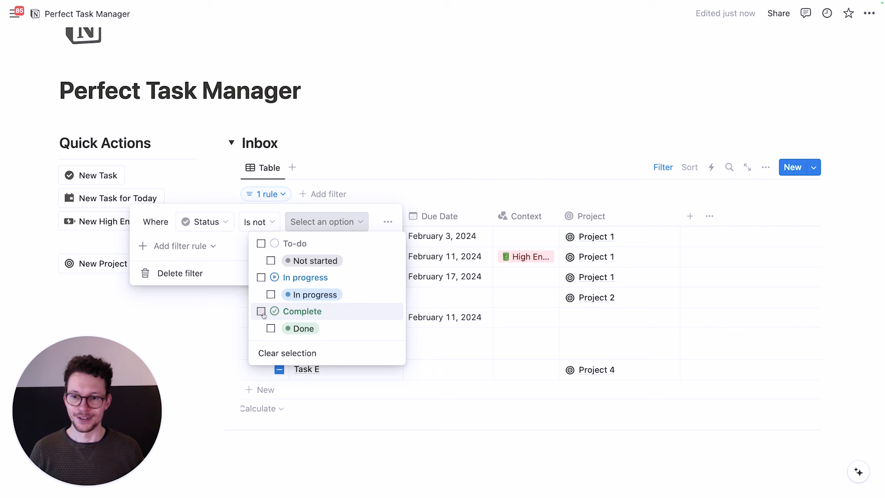
{"action": "left_click", "coordinate": [261, 311]}
{"action": "left_click", "coordinate": [476, 131]}
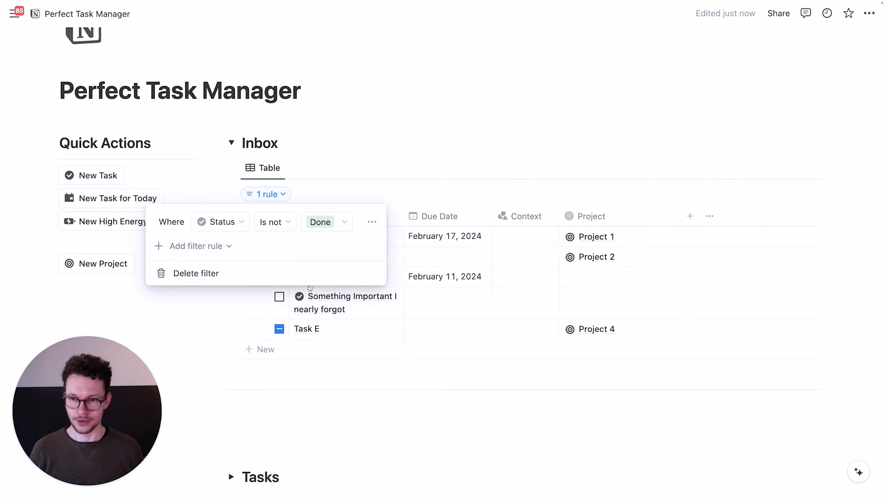
Add a nested filter group joined by And to the Inbox filter, with the rule Due Date is not empty.
{"action": "left_click", "coordinate": [212, 245]}
{"action": "left_click", "coordinate": [219, 291]}
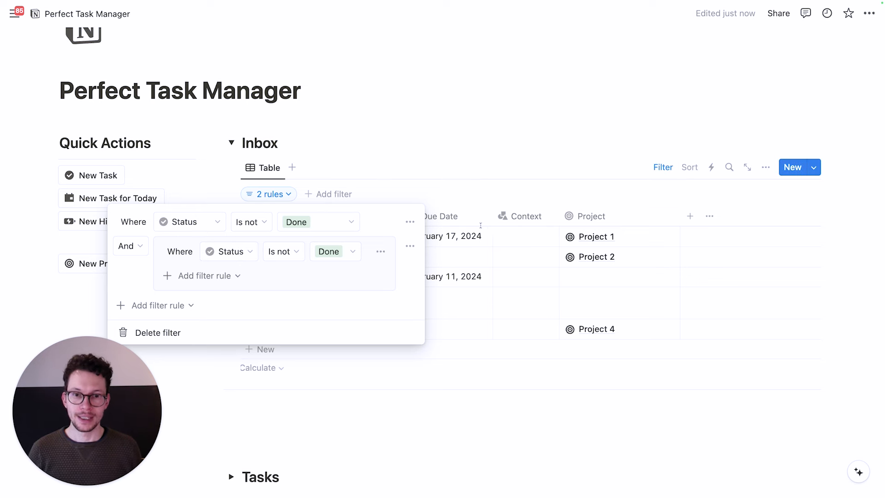
{"action": "left_click", "coordinate": [230, 252]}
{"action": "type", "text": "d"}
{"action": "left_click", "coordinate": [186, 319]}
{"action": "left_click", "coordinate": [307, 251]}
{"action": "left_click", "coordinate": [292, 408]}
Add an Or rule "Project is empty" to the nested filter group and change the Due Date rule to is empty.
{"action": "left_click", "coordinate": [215, 276]}
{"action": "left_click", "coordinate": [244, 276]}
{"action": "left_click", "coordinate": [311, 276]}
{"action": "left_click", "coordinate": [314, 252]}
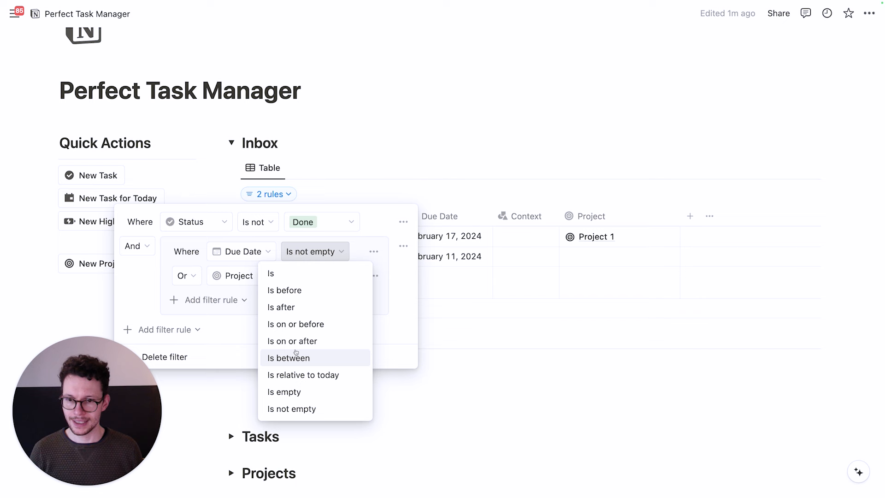
{"action": "left_click", "coordinate": [286, 392]}
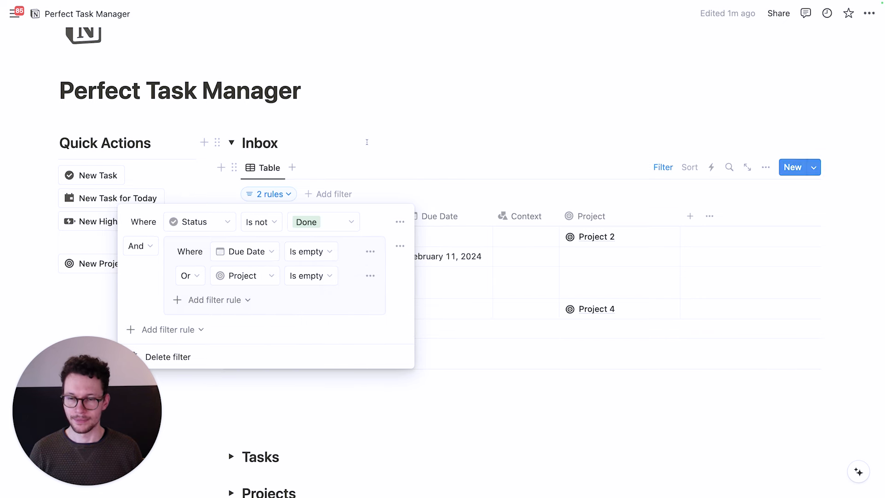
{"action": "left_click", "coordinate": [377, 152]}
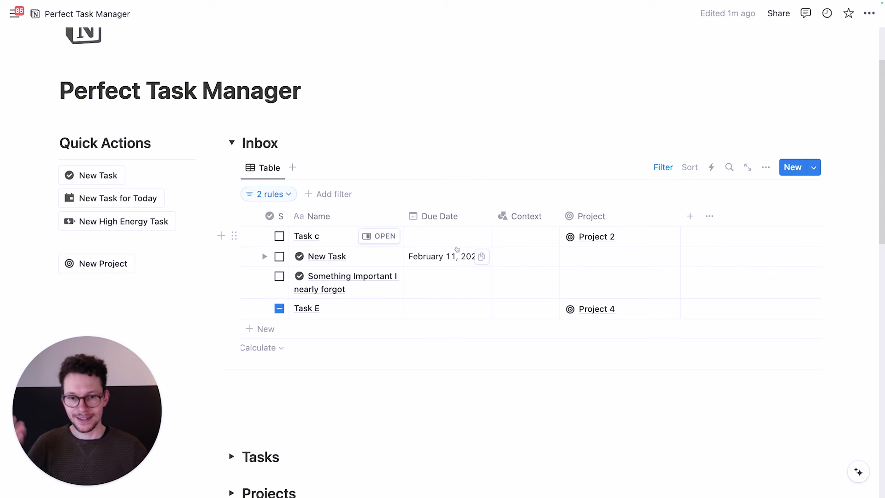
Set Task c's due date to February 10, 2024, give Task E a due date, and assign New Task to Project 4.
{"action": "left_click", "coordinate": [440, 236]}
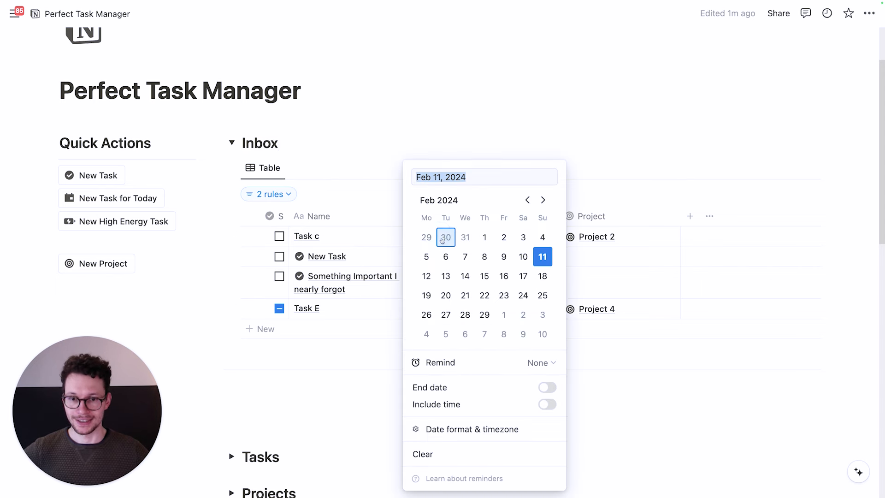
{"action": "left_click", "coordinate": [523, 256]}
{"action": "left_click", "coordinate": [343, 164]}
{"action": "left_click", "coordinate": [446, 284]}
{"action": "left_click", "coordinate": [524, 295]}
{"action": "left_click", "coordinate": [411, 248]}
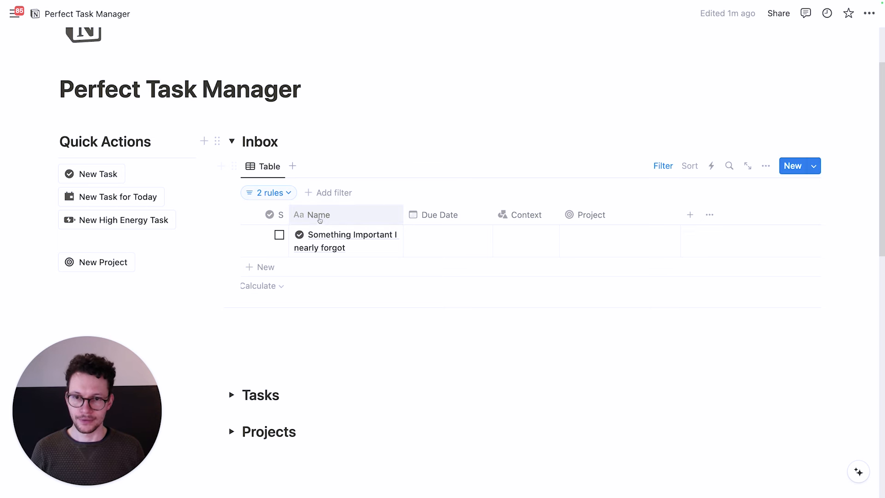
Rename the Inbox table view as Tasks and give it the circled checkmark icon.
{"action": "left_click", "coordinate": [271, 172]}
{"action": "left_click", "coordinate": [291, 189]}
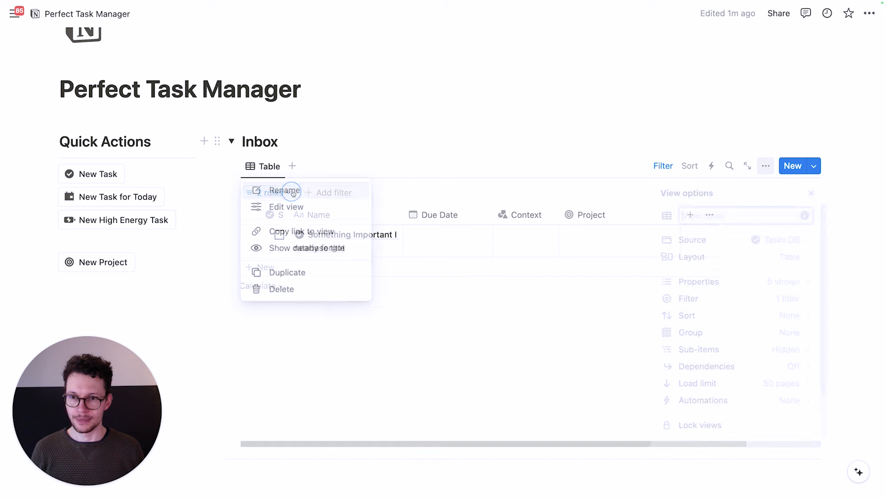
{"action": "type", "text": "Tasks"}
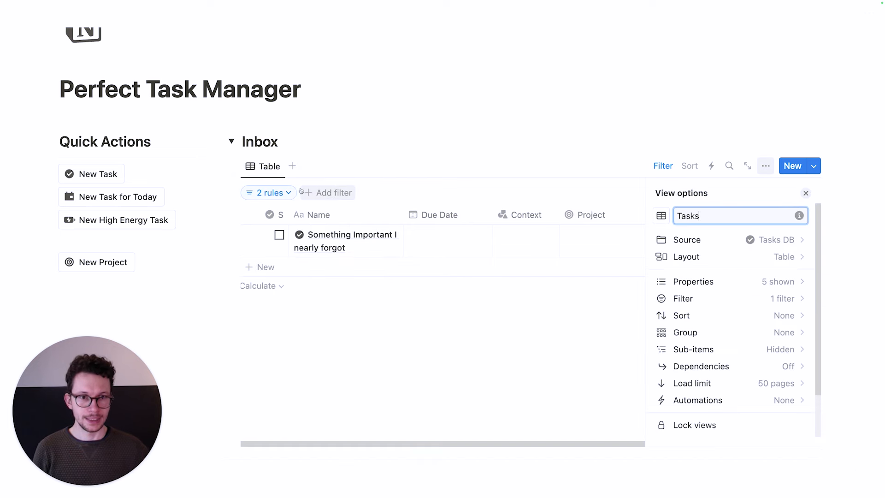
{"action": "left_click", "coordinate": [660, 216]}
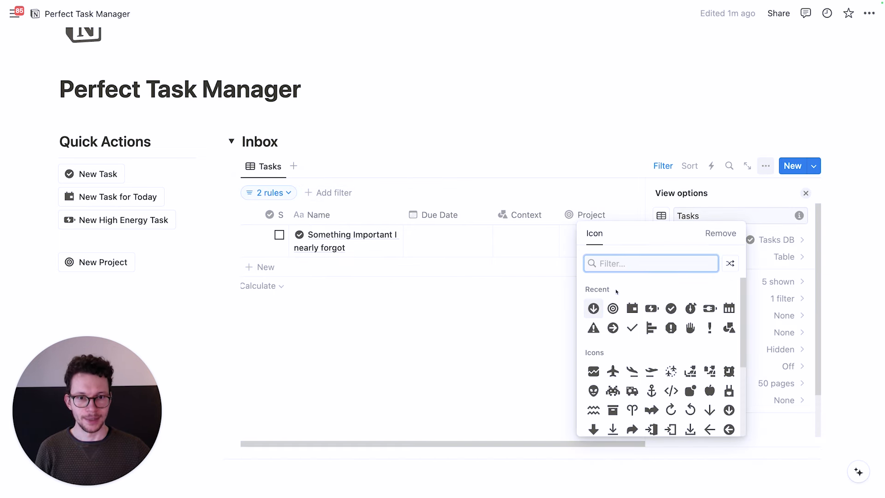
{"action": "left_click", "coordinate": [671, 308]}
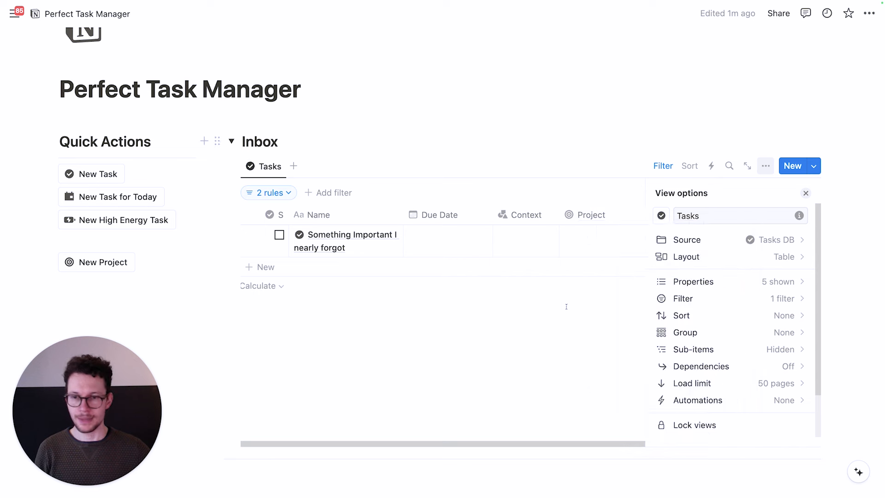
{"action": "key", "text": "Escape"}
Add a second Inbox view by copying the Table view of Projects DB, named Projects with the target icon.
{"action": "left_click", "coordinate": [293, 166]}
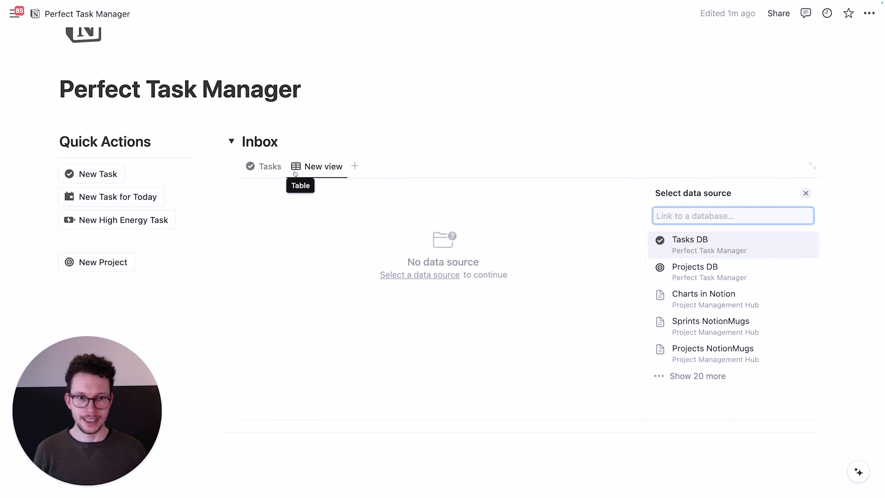
{"action": "left_click", "coordinate": [749, 261]}
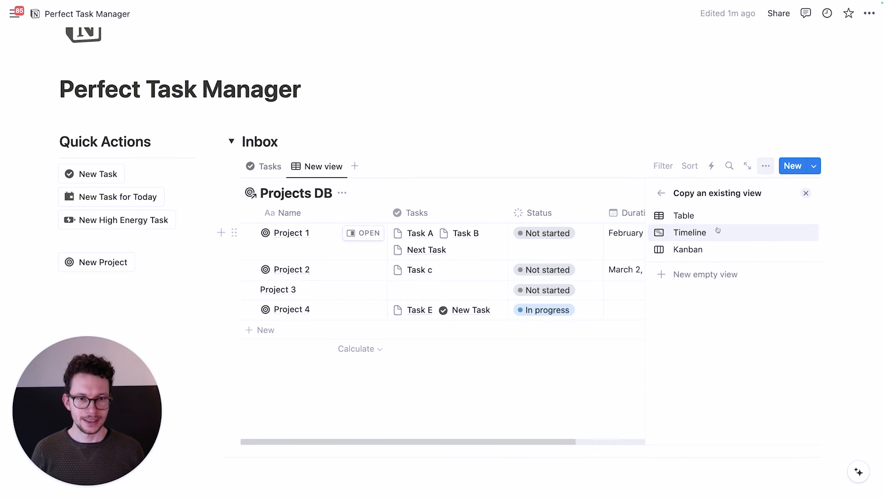
{"action": "left_click", "coordinate": [711, 215]}
{"action": "type", "text": "Projects"}
{"action": "left_click", "coordinate": [661, 216]}
{"action": "left_click", "coordinate": [689, 308]}
Show only Name and Duration in the Inbox's Projects view and widen the Duration column to fit the full date range.
{"action": "left_click", "coordinate": [693, 282]}
{"action": "left_click", "coordinate": [790, 241]}
{"action": "left_click", "coordinate": [788, 291]}
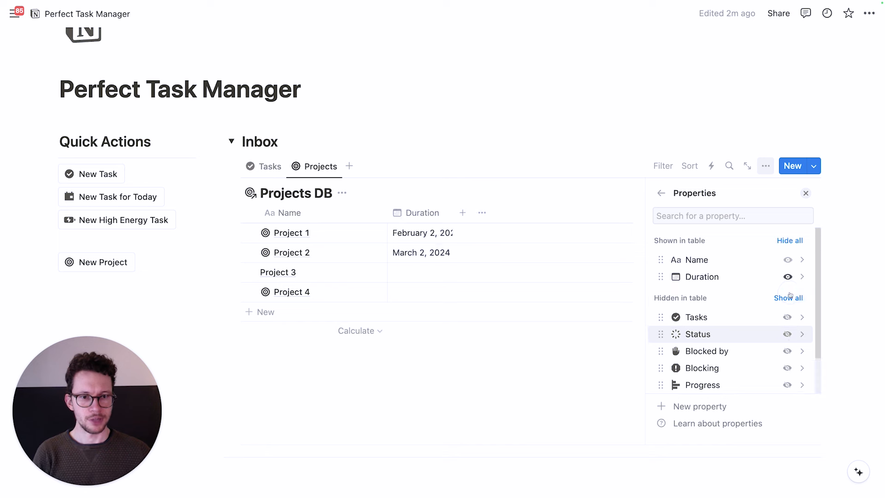
{"action": "left_click_drag", "start_coordinate": [453, 212], "coordinate": [544, 208]}
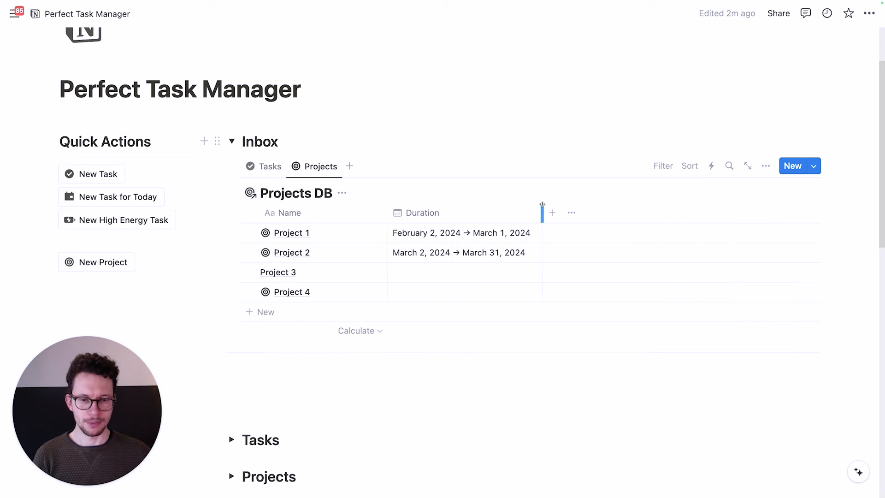
Hide the database title in the Inbox's Projects view and add an advanced filter for Status is not Done.
{"action": "left_click", "coordinate": [343, 193]}
{"action": "left_click", "coordinate": [663, 166]}
{"action": "left_click", "coordinate": [615, 215]}
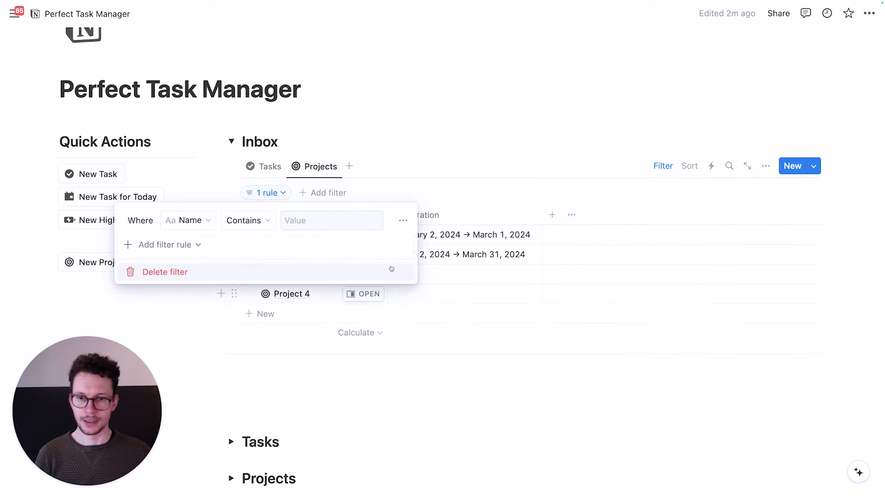
{"action": "left_click", "coordinate": [203, 221]}
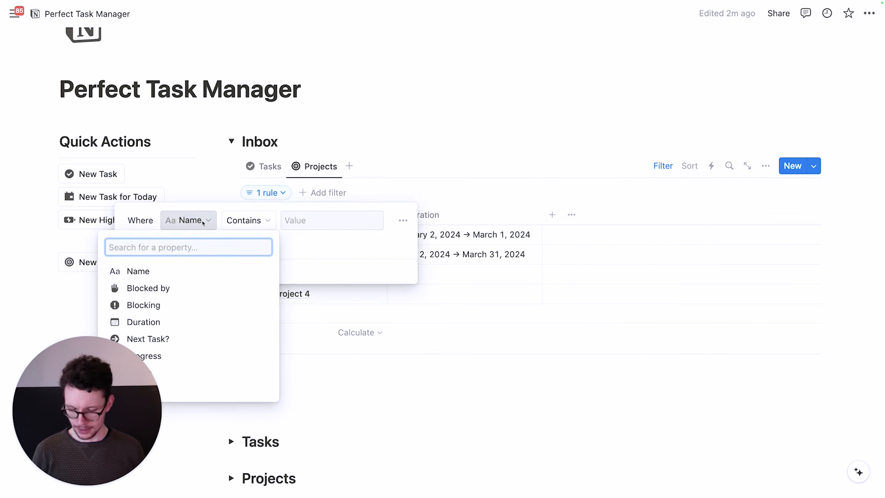
{"action": "type", "text": "stat"}
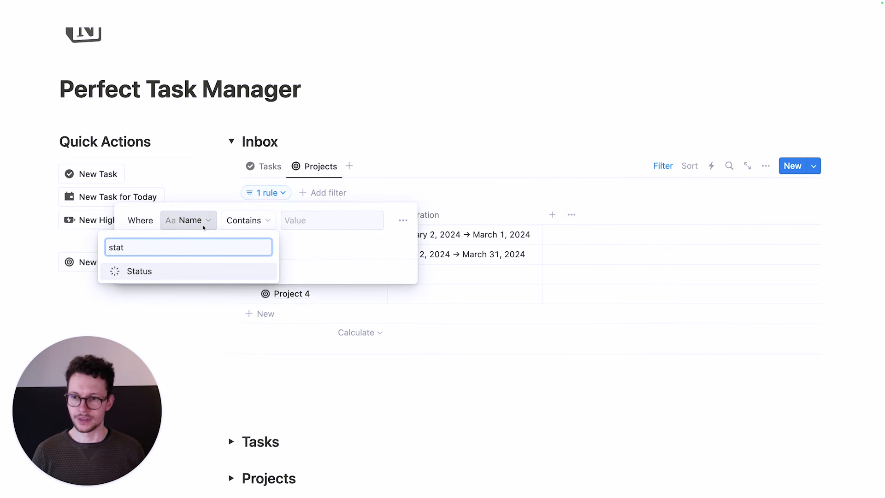
{"action": "left_click", "coordinate": [178, 272]}
{"action": "left_click", "coordinate": [265, 258]}
{"action": "left_click", "coordinate": [319, 220]}
{"action": "left_click", "coordinate": [313, 336]}
Add an And filter group to the Inbox's Projects view and open the property choice of its first rule.
{"action": "left_click", "coordinate": [191, 245]}
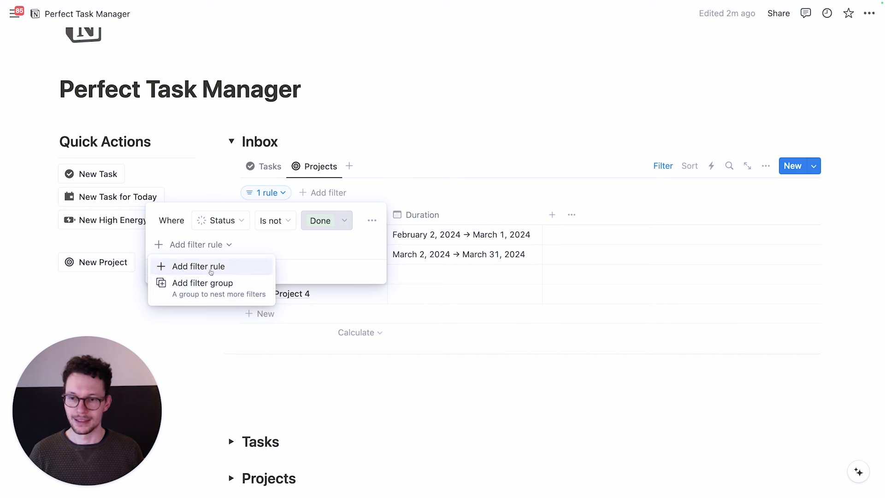
{"action": "left_click", "coordinate": [213, 289]}
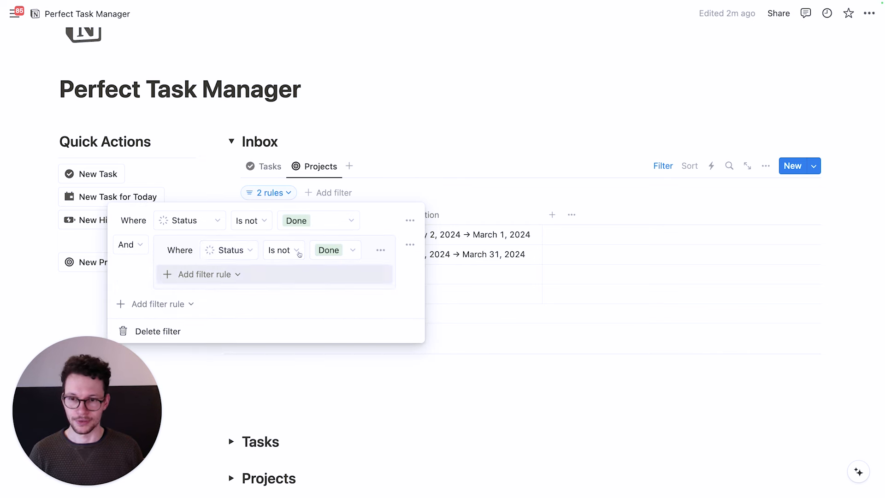
{"action": "left_click", "coordinate": [219, 257]}
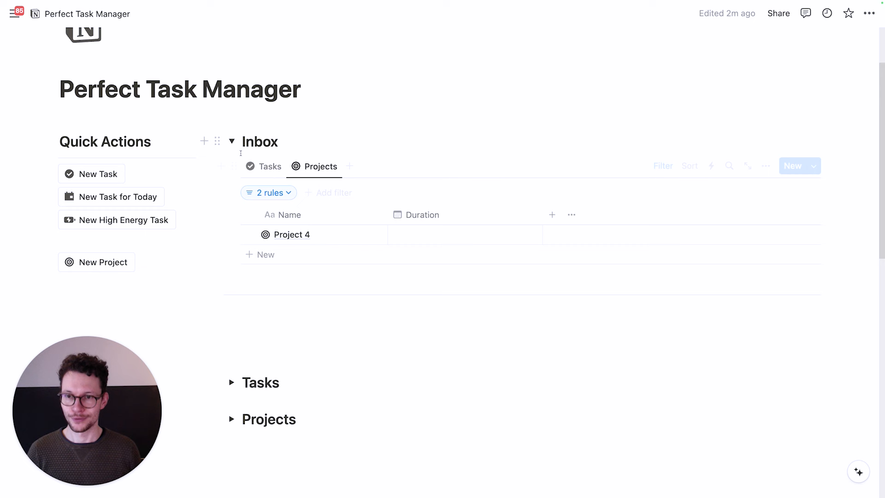
Return the Inbox to its Tasks view, collapse the section, and remove an empty line above the Tasks heading.
{"action": "left_click", "coordinate": [265, 165]}
{"action": "left_click", "coordinate": [231, 141]}
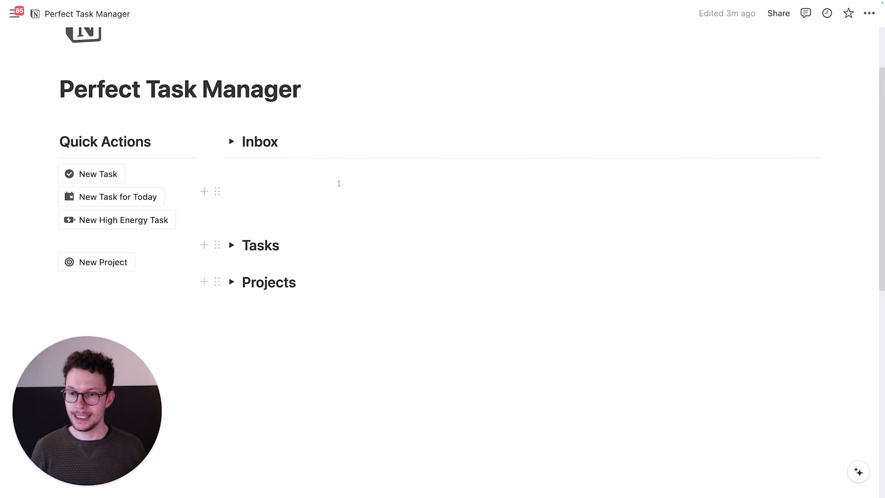
{"action": "left_click", "coordinate": [326, 211]}
{"action": "key", "text": "BackSpace"}
Expand the Tasks section, add a Table view of Tasks DB there, and look through all its columns.
{"action": "left_click", "coordinate": [231, 207]}
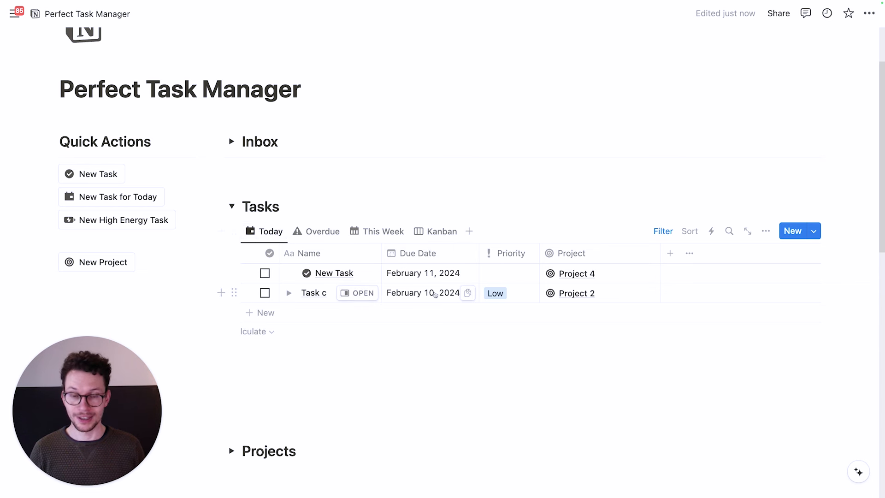
{"action": "left_click", "coordinate": [468, 232]}
{"action": "left_click", "coordinate": [687, 306]}
{"action": "left_click", "coordinate": [521, 173]}
{"action": "scroll", "coordinate": [506, 366], "scroll_direction": "right", "scroll_amount": 10}
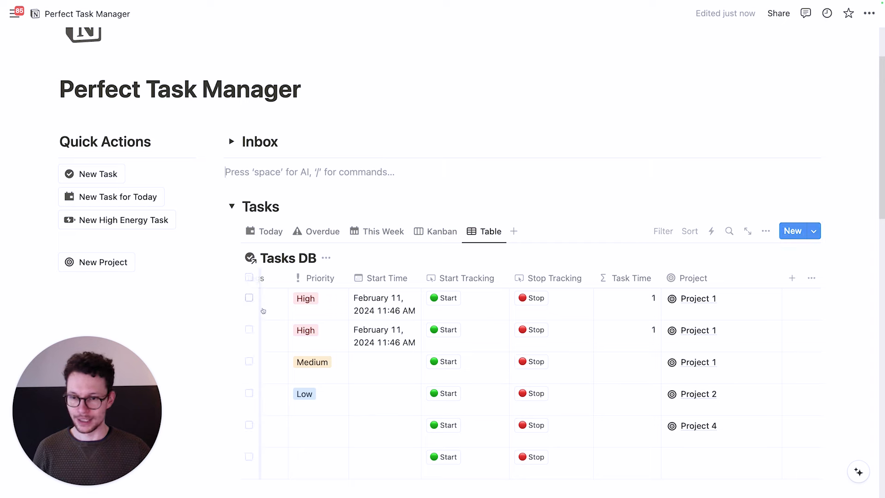
{"action": "scroll", "coordinate": [324, 328], "scroll_direction": "left", "scroll_amount": 10}
{"action": "scroll", "coordinate": [323, 328], "scroll_direction": "down", "scroll_amount": 5}
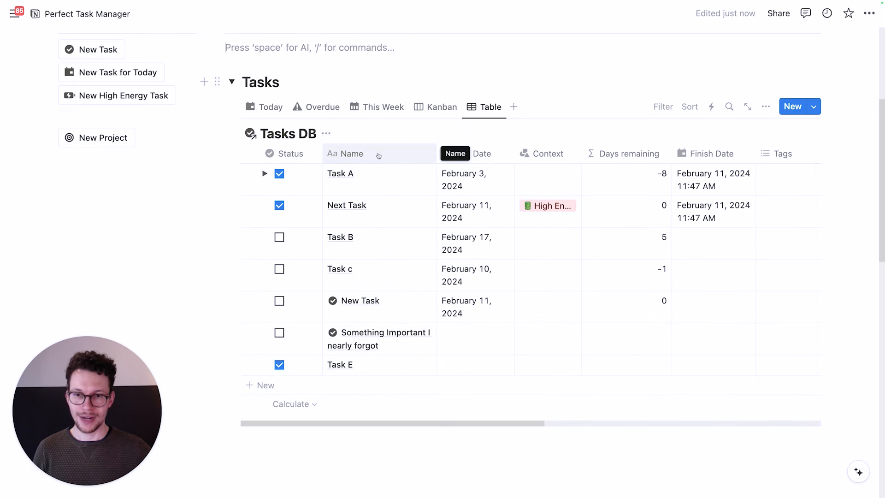
{"action": "scroll", "coordinate": [583, 220], "scroll_direction": "right", "scroll_amount": 10}
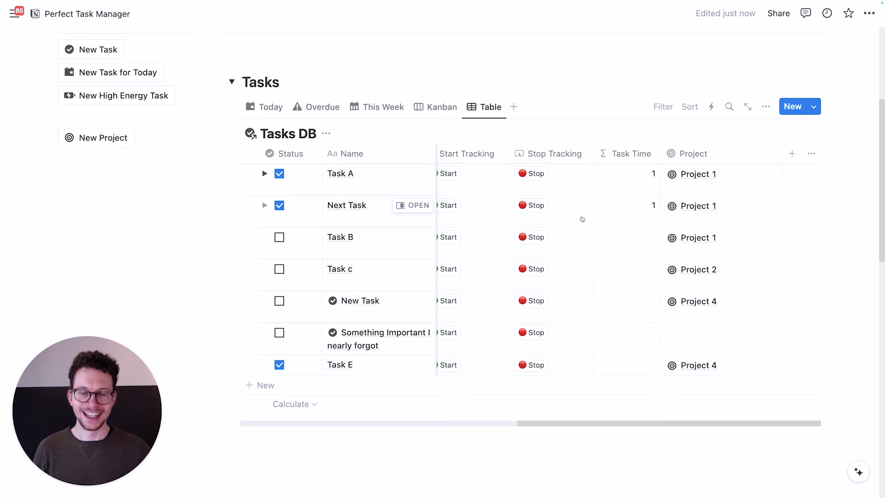
{"action": "scroll", "coordinate": [424, 216], "scroll_direction": "left", "scroll_amount": 3}
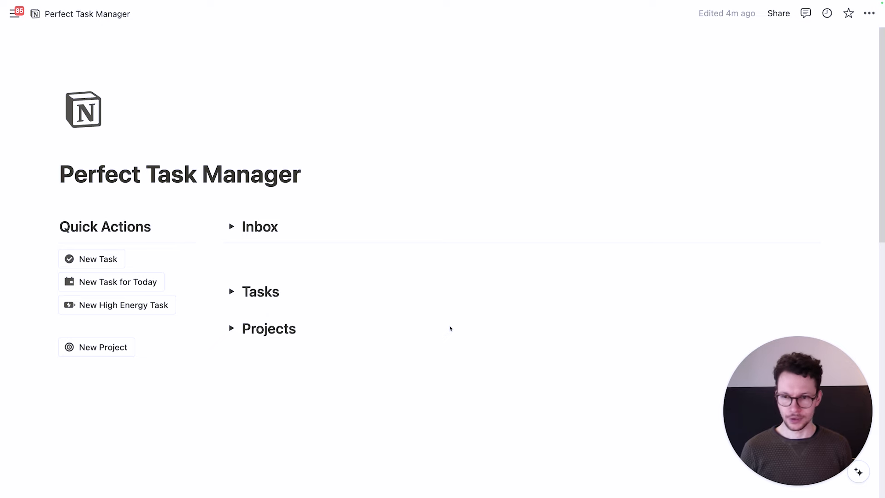
Open Tasks DB from the Backend section and add a Person property named Responsible.
{"action": "scroll", "coordinate": [401, 355], "scroll_direction": "down", "scroll_amount": 6}
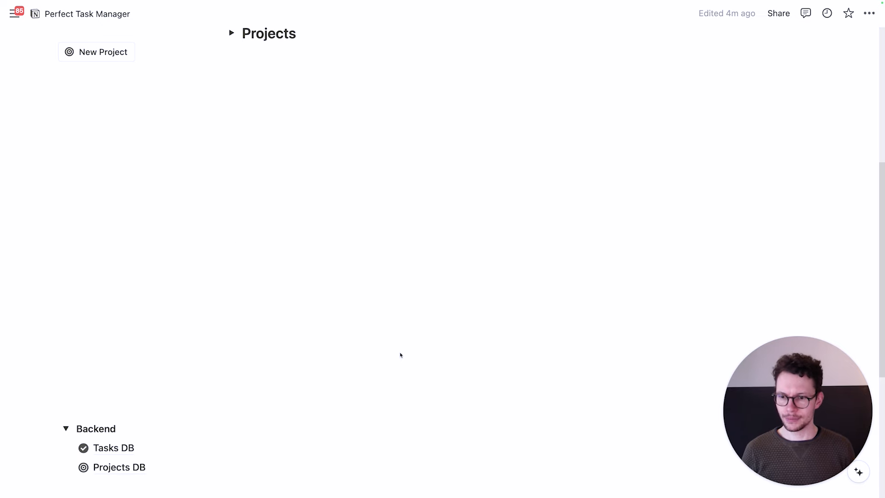
{"action": "left_click", "coordinate": [127, 448]}
{"action": "scroll", "coordinate": [548, 178], "scroll_direction": "right", "scroll_amount": 7}
{"action": "left_click", "coordinate": [797, 116]}
{"action": "left_click", "coordinate": [687, 286]}
{"action": "type", "text": "Responsible"}
{"action": "left_click", "coordinate": [628, 43]}
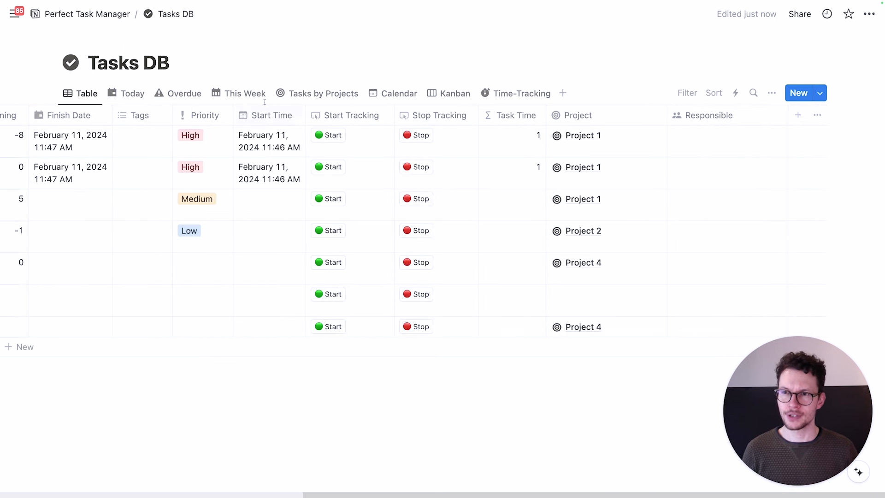
Open the Table view of Projects DB from the dashboard and add a Person property named Lead.
{"action": "left_click", "coordinate": [92, 21]}
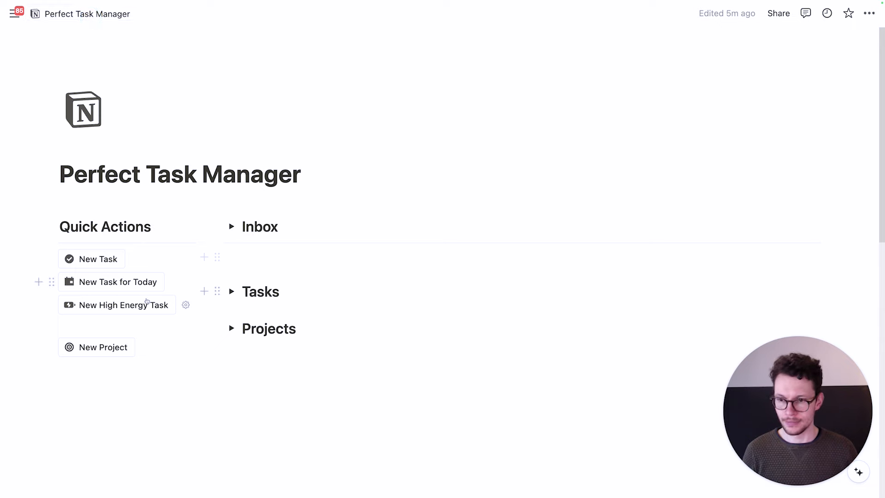
{"action": "scroll", "coordinate": [158, 332], "scroll_direction": "down", "scroll_amount": 7}
{"action": "left_click", "coordinate": [127, 435]}
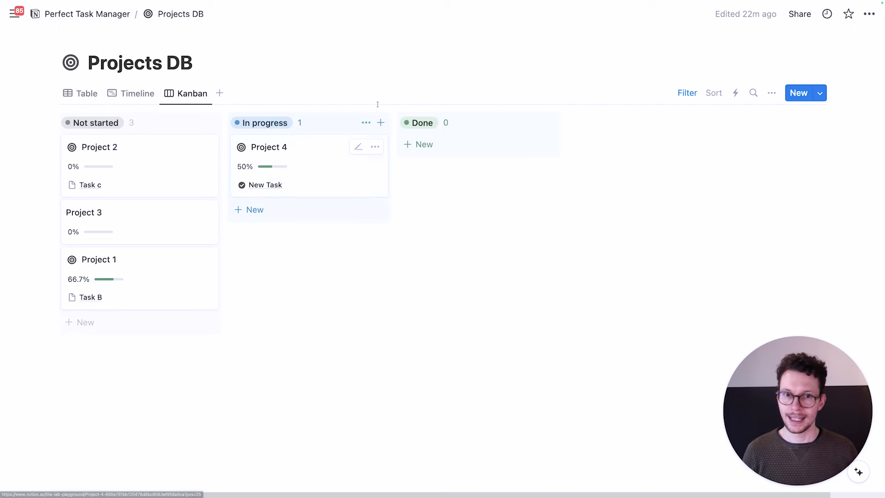
{"action": "left_click", "coordinate": [99, 93]}
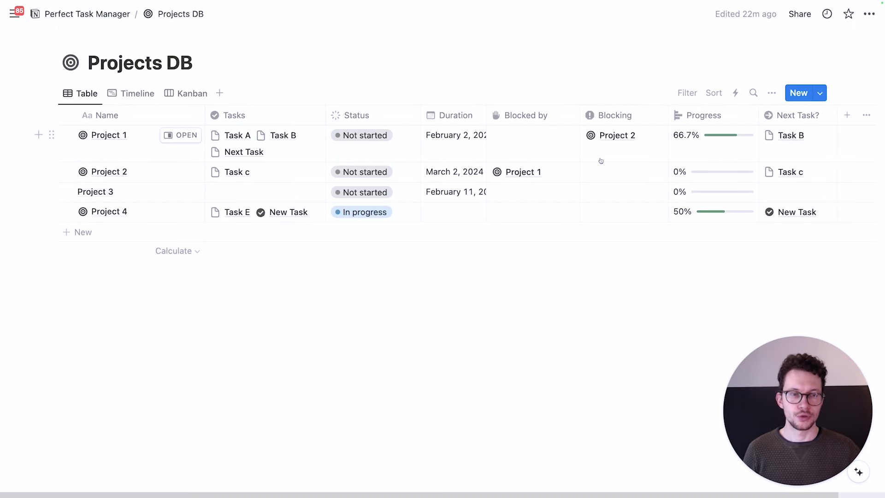
{"action": "scroll", "coordinate": [756, 113], "scroll_direction": "right", "scroll_amount": 2}
{"action": "left_click", "coordinate": [799, 112]}
{"action": "type", "text": "Lead"}
{"action": "key", "text": "Return"}
Add a second Person property named Team to Projects DB and give it the three-person group icon.
{"action": "left_click", "coordinate": [707, 111]}
{"action": "key", "text": "super+a"}
{"action": "type", "text": "Tham"}
{"action": "key", "text": "BackSpace"}
{"action": "key", "text": "BackSpace"}
{"action": "key", "text": "BackSpace"}
{"action": "type", "text": "eam"}
{"action": "key", "text": "Return"}
{"action": "left_click", "coordinate": [662, 143]}
{"action": "type", "text": "person"}
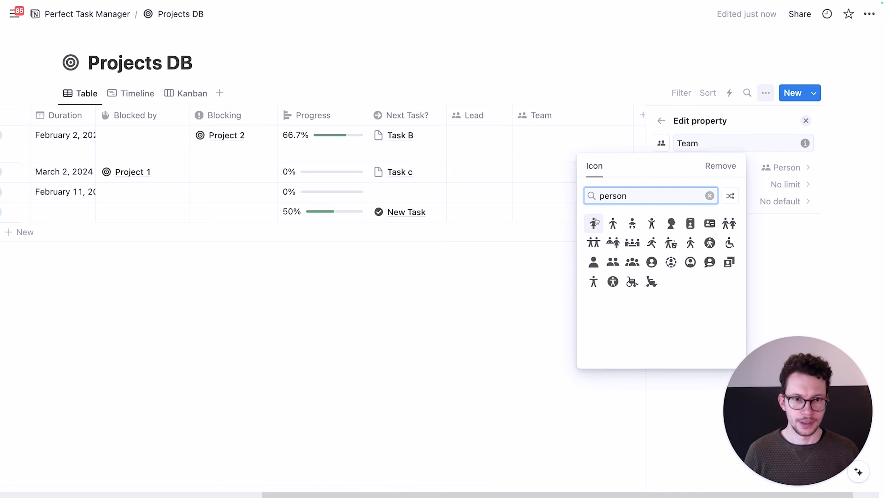
{"action": "left_click", "coordinate": [633, 262]}
Change the Lead property's icon to the single-person bust.
{"action": "left_click", "coordinate": [482, 119]}
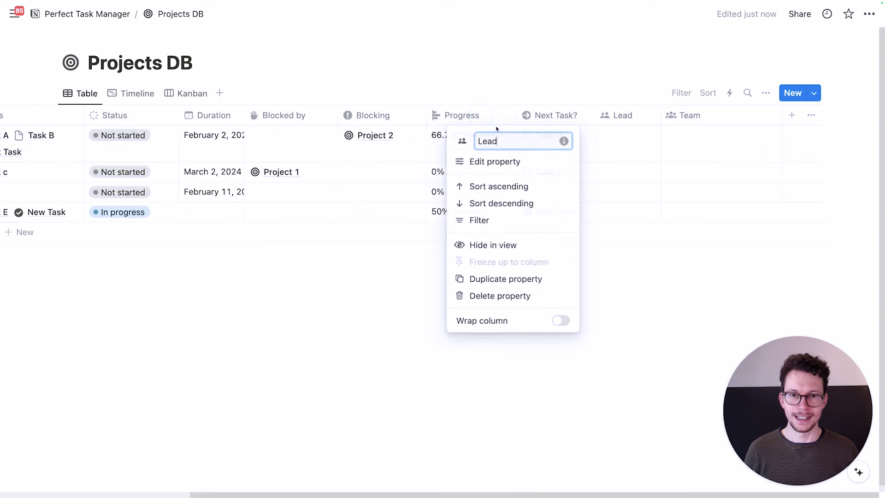
{"action": "left_click", "coordinate": [462, 142]}
{"action": "type", "text": "pers"}
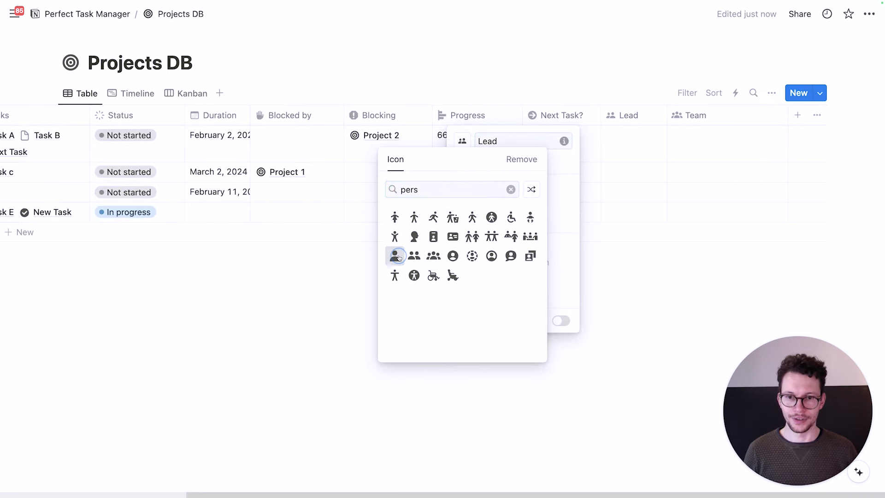
{"action": "left_click", "coordinate": [395, 255]}
{"action": "left_click", "coordinate": [662, 158]}
{"action": "scroll", "coordinate": [747, 127], "scroll_direction": "left", "scroll_amount": 5}
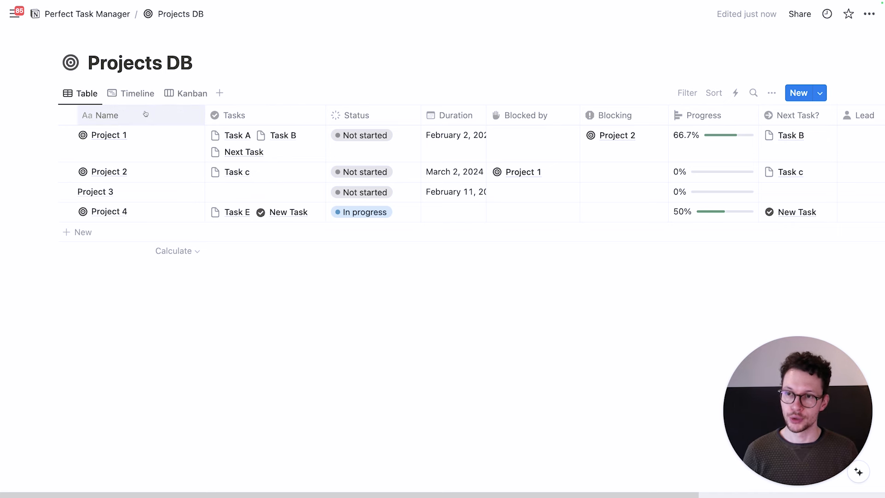
Create a copy of the Projects DB Kanban view and name it My Projects.
{"action": "left_click", "coordinate": [220, 93]}
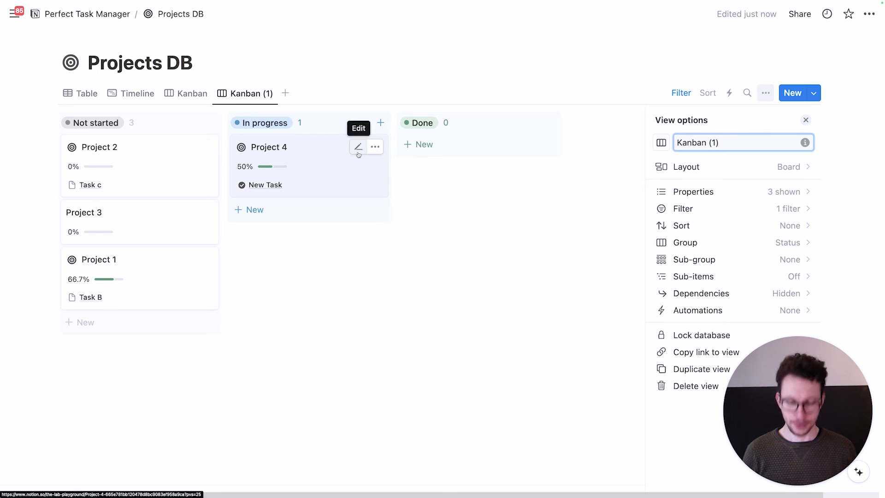
{"action": "key", "text": "super+a"}
{"action": "type", "text": "My Projects"}
{"action": "key", "text": "Return"}
Remove the Duration is empty rule from the My Projects filter and turn the remaining Duration end date rule into a group.
{"action": "left_click", "coordinate": [696, 208]}
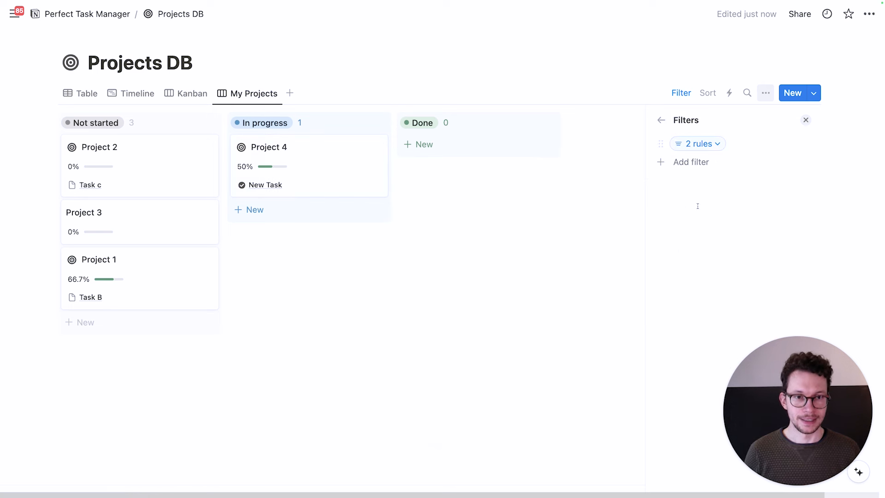
{"action": "left_click", "coordinate": [701, 146]}
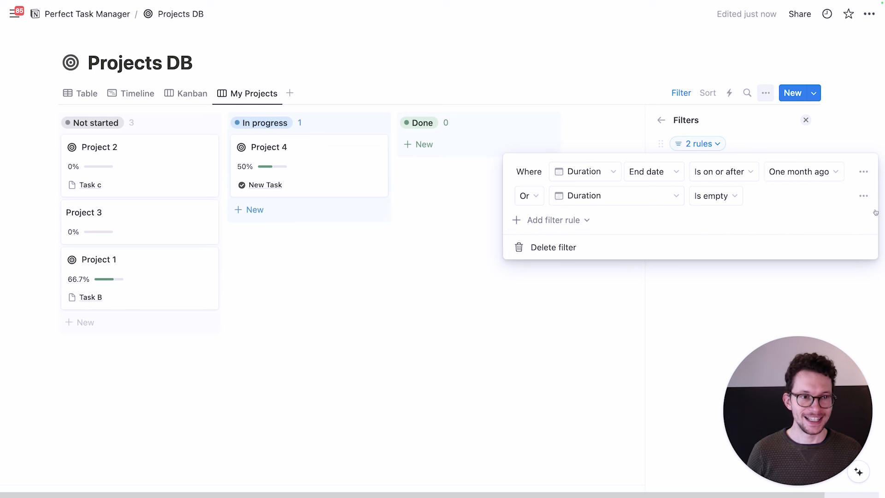
{"action": "left_click", "coordinate": [860, 199]}
{"action": "left_click", "coordinate": [821, 220]}
{"action": "left_click", "coordinate": [864, 172]}
{"action": "left_click", "coordinate": [821, 231]}
Add a second rule to the Duration filter group, joined with Or and set to Duration is empty.
{"action": "left_click", "coordinate": [526, 202]}
{"action": "left_click", "coordinate": [499, 202]}
{"action": "left_click", "coordinate": [495, 257]}
{"action": "left_click", "coordinate": [564, 204]}
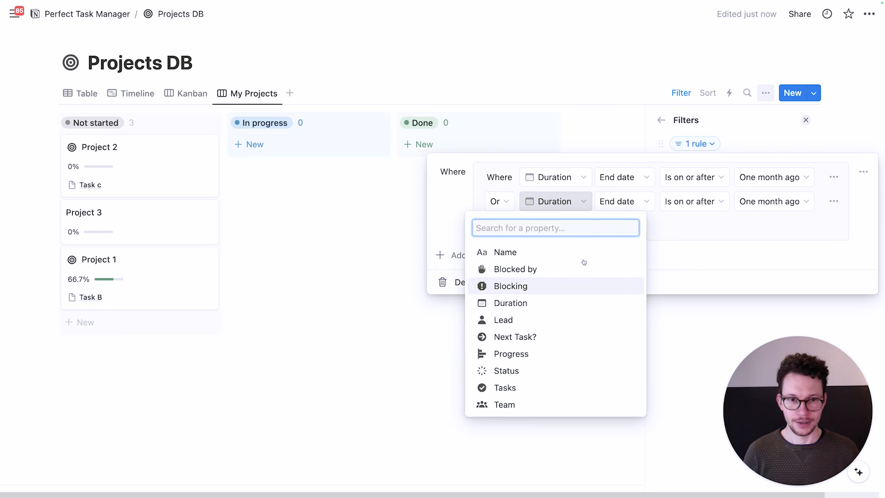
{"action": "left_click", "coordinate": [697, 203]}
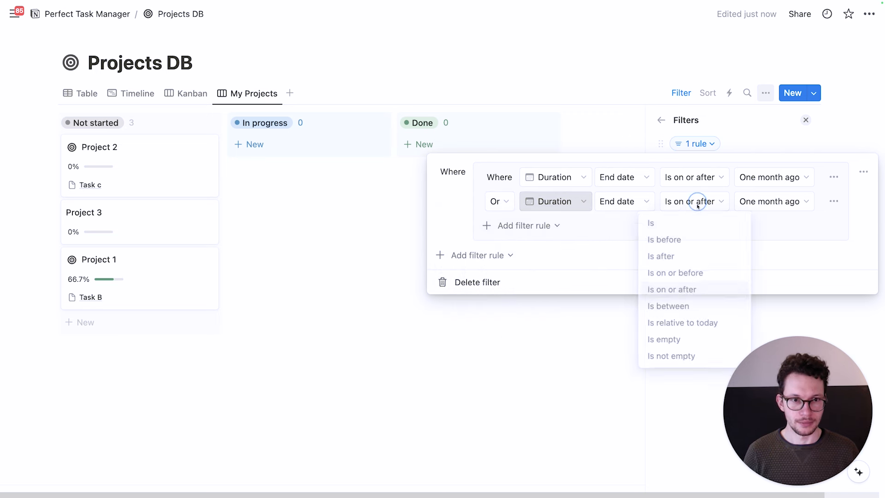
{"action": "left_click", "coordinate": [664, 340]}
{"action": "left_click", "coordinate": [454, 228]}
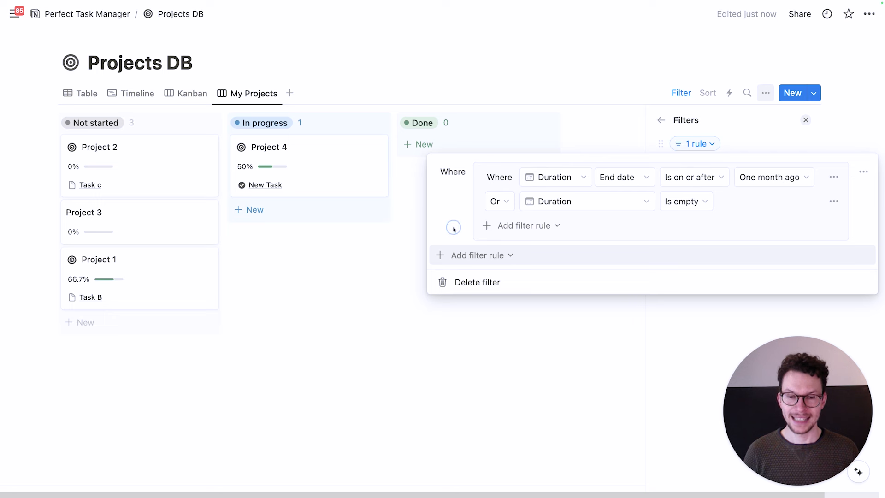
Add a filter rule outside the Duration group, joined with And, requiring Lead to contain Me.
{"action": "left_click", "coordinate": [468, 257]}
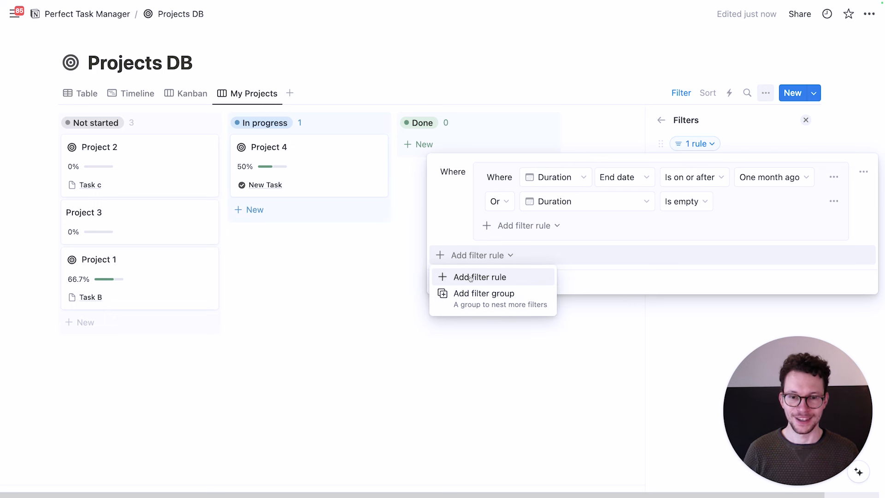
{"action": "left_click", "coordinate": [470, 277]}
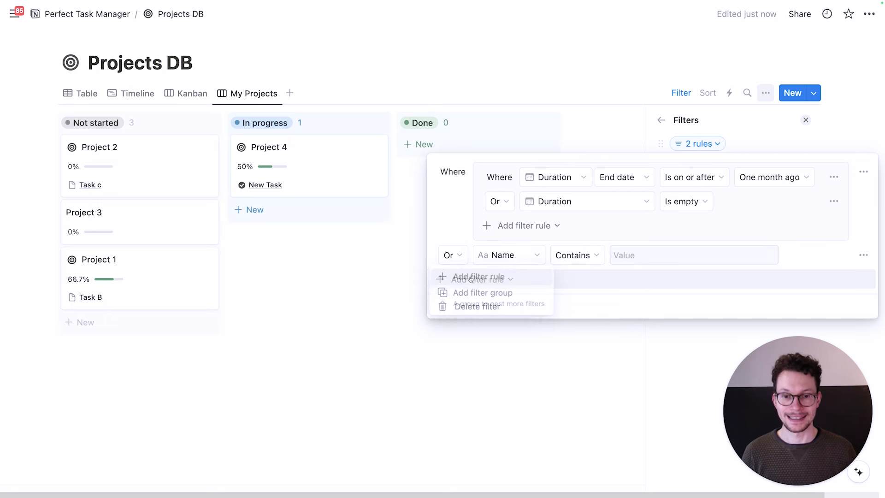
{"action": "left_click", "coordinate": [455, 256]}
{"action": "left_click", "coordinate": [461, 278]}
{"action": "left_click", "coordinate": [509, 256]}
{"action": "left_click", "coordinate": [505, 318]}
{"action": "left_click", "coordinate": [645, 255]}
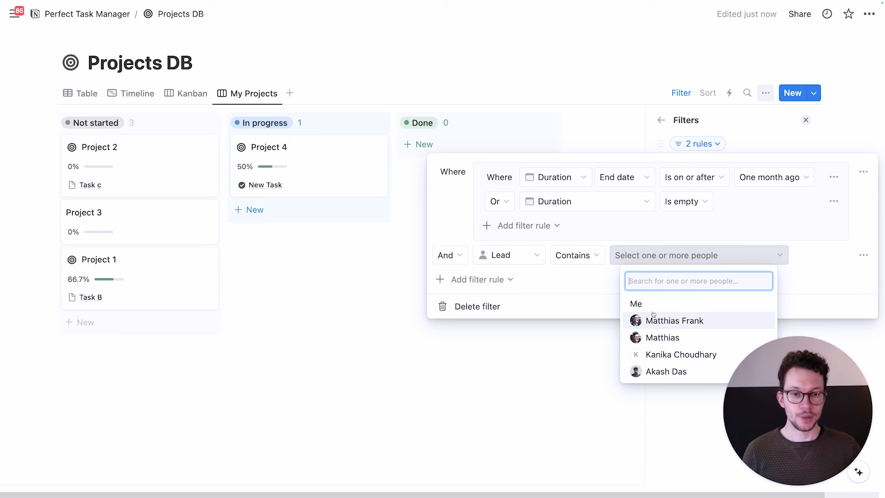
{"action": "left_click", "coordinate": [638, 305]}
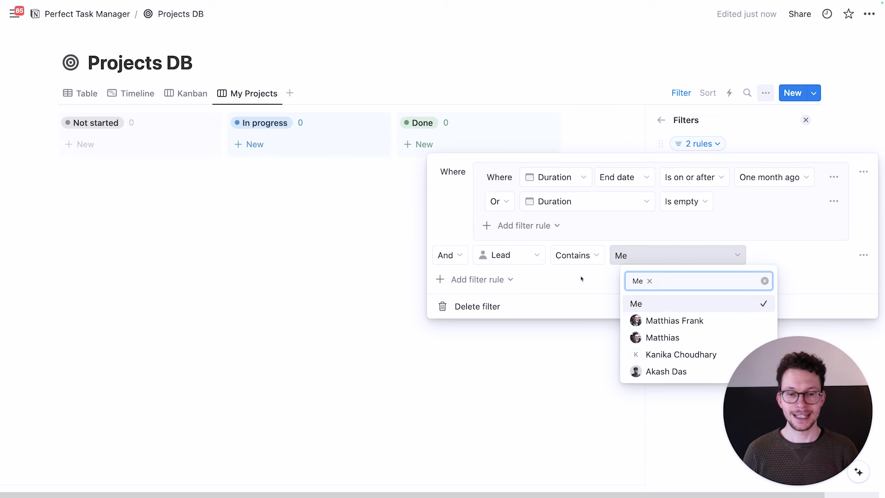
{"action": "left_click", "coordinate": [446, 227]}
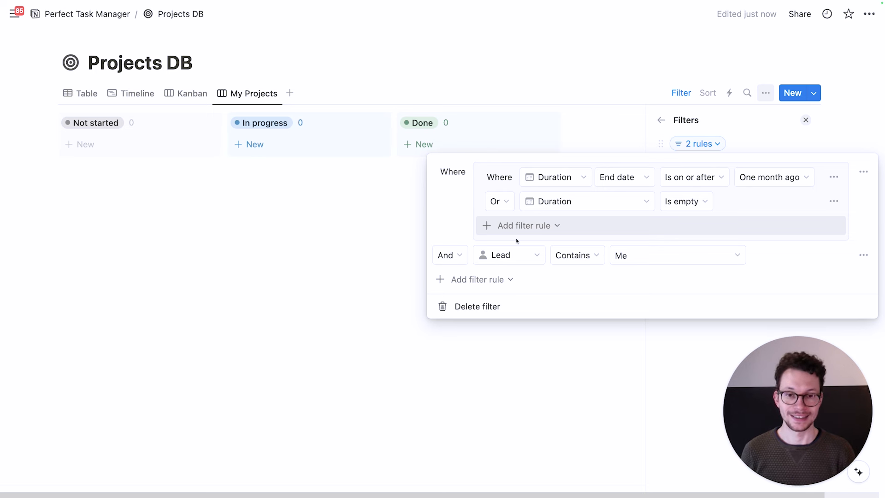
Turn the Lead rule in the My Projects filter into a group and add an Or rule requiring Team to contain Me.
{"action": "left_click", "coordinate": [865, 255]}
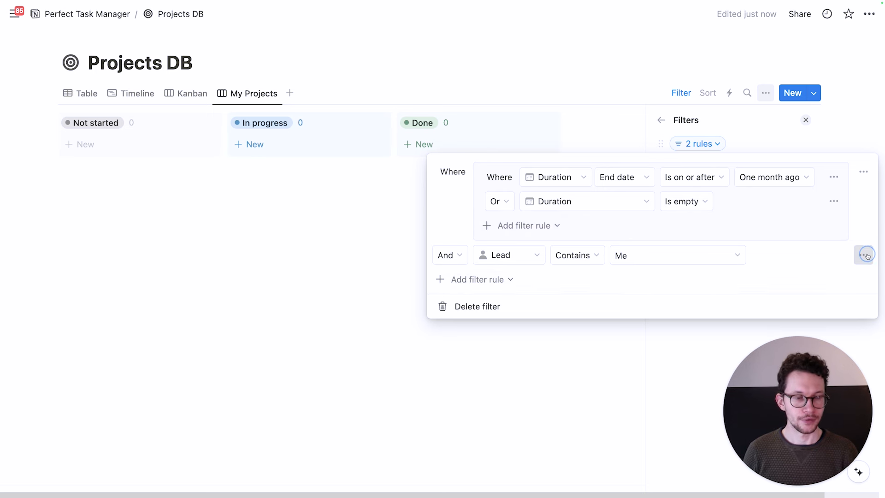
{"action": "left_click", "coordinate": [830, 310]}
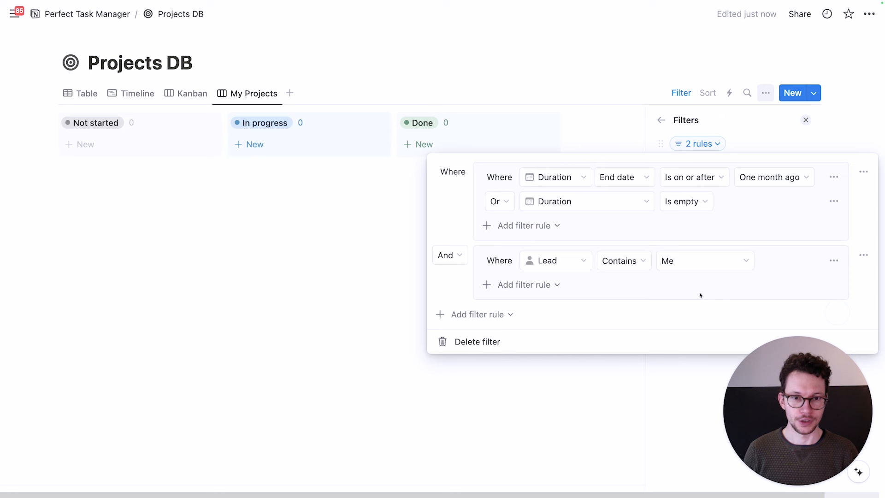
{"action": "left_click", "coordinate": [557, 285]}
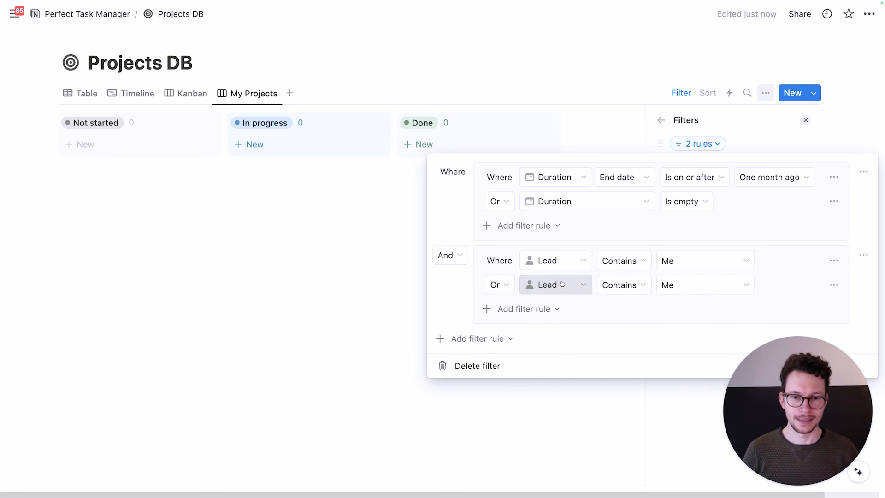
{"action": "left_click", "coordinate": [542, 285]}
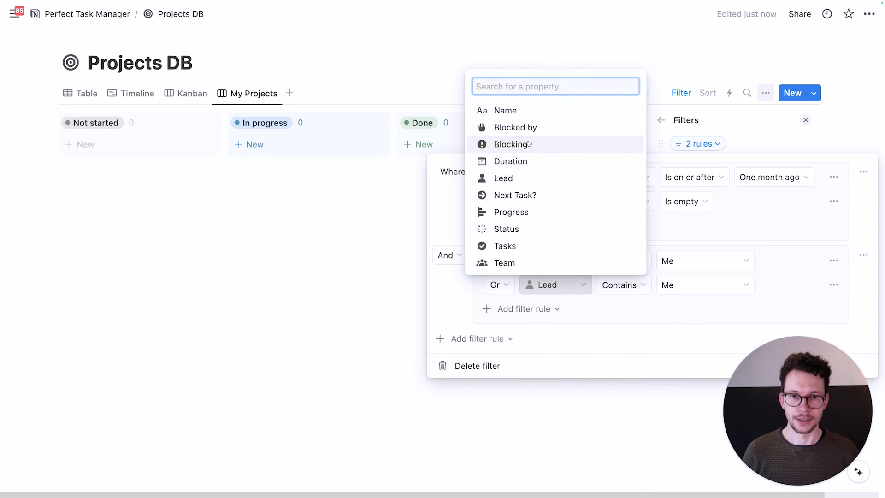
{"action": "left_click", "coordinate": [576, 264]}
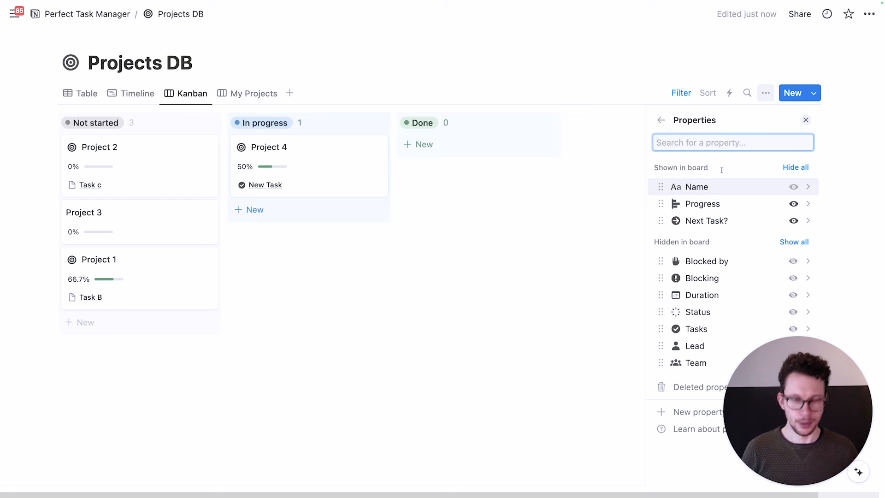
Show the Lead property on the Kanban board of Projects DB and move it above Next Task?
{"action": "type", "text": "r"}
{"action": "key", "text": "BackSpace"}
{"action": "type", "text": "lead"}
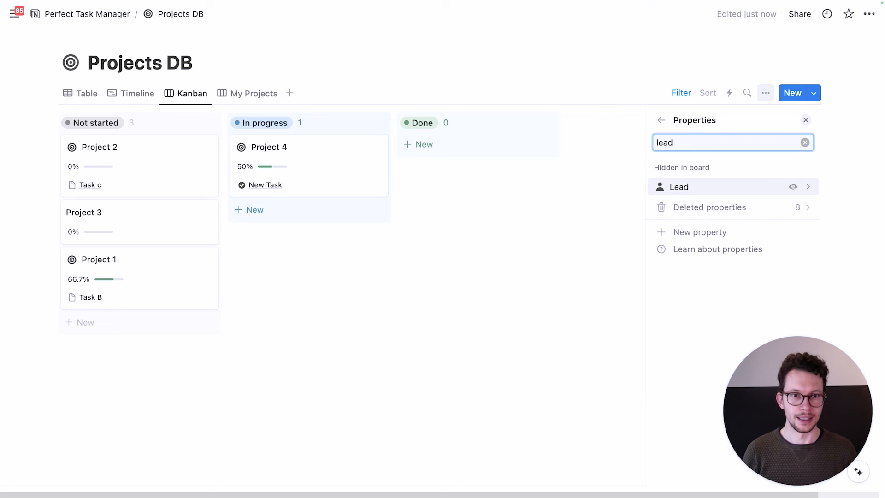
{"action": "left_click", "coordinate": [793, 187]}
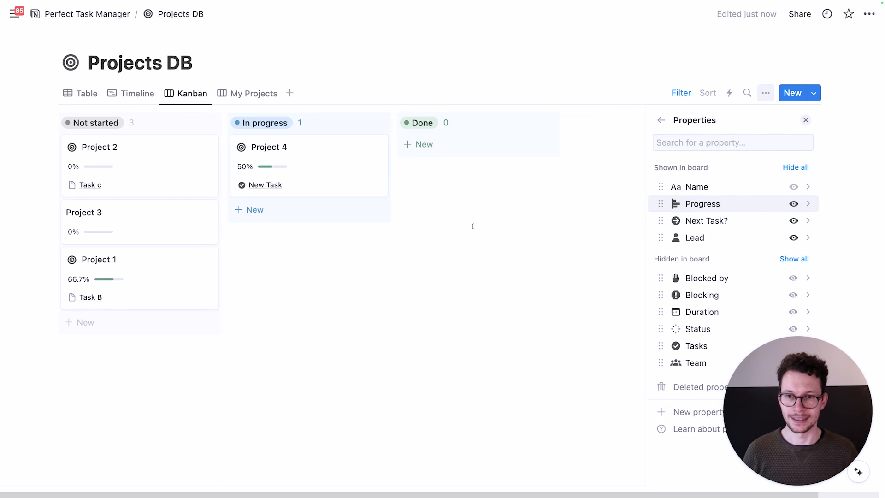
{"action": "left_click_drag", "start_coordinate": [671, 243], "coordinate": [670, 217]}
Open Tasks DB, duplicate its Today view under the name My Task Today and edit the copy's filter.
{"action": "left_click", "coordinate": [87, 14]}
{"action": "scroll", "coordinate": [164, 308], "scroll_direction": "down", "scroll_amount": 10}
{"action": "left_click", "coordinate": [131, 264]}
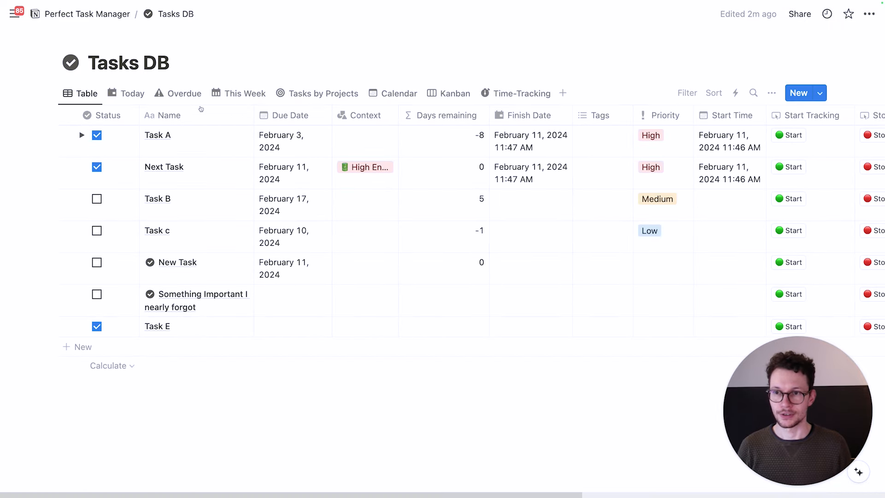
{"action": "right_click", "coordinate": [134, 94]}
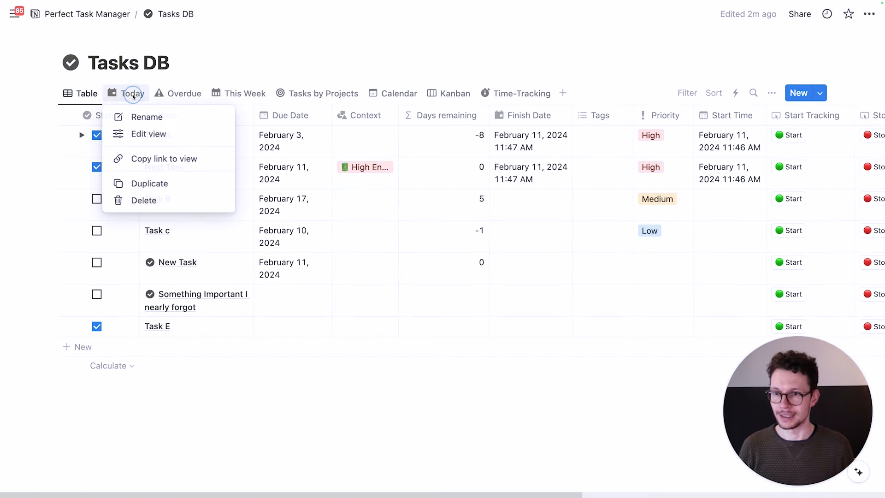
{"action": "left_click", "coordinate": [139, 183]}
{"action": "key", "text": "super+a"}
{"action": "type", "text": "My "}
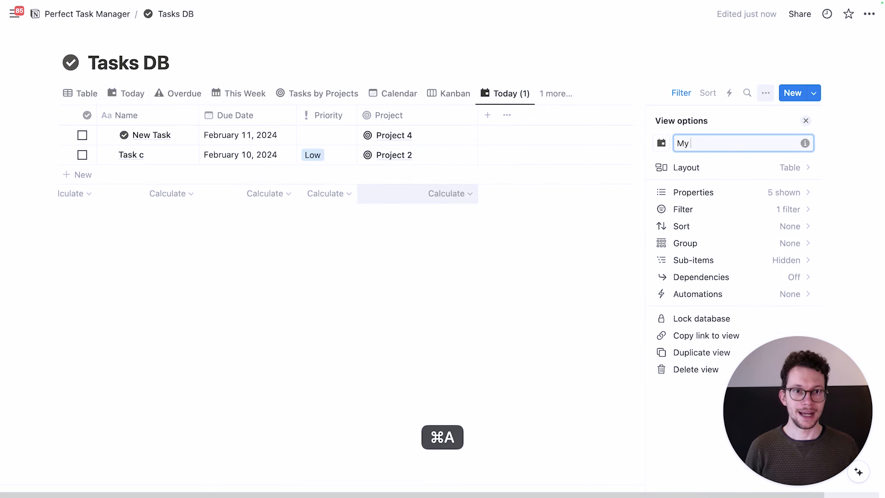
{"action": "type", "text": "Task Today"}
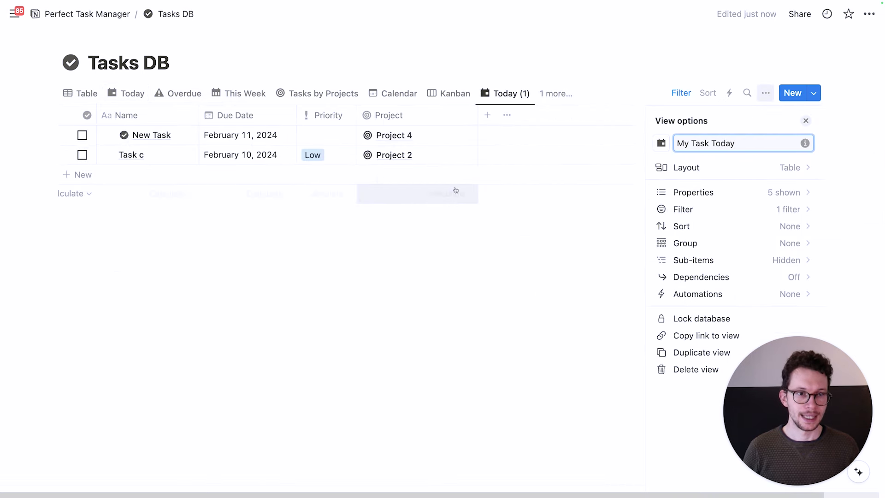
{"action": "left_click", "coordinate": [718, 209]}
{"action": "left_click", "coordinate": [806, 121]}
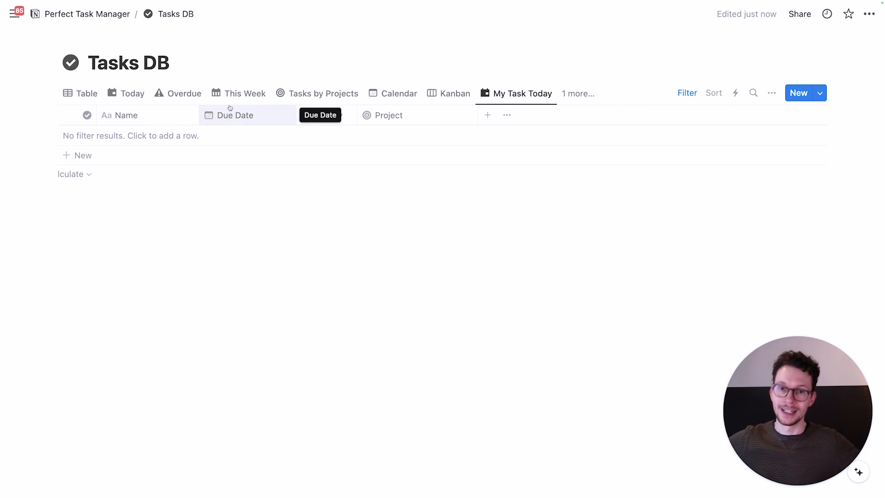
Duplicate the Tasks by Projects view and name the copy Tasks by Assignee.
{"action": "left_click", "coordinate": [323, 93]}
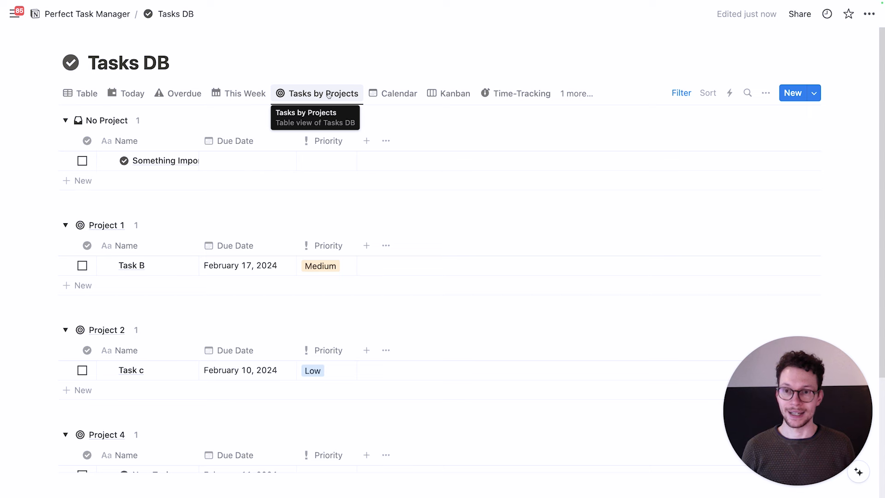
{"action": "left_click", "coordinate": [322, 93]}
{"action": "left_click", "coordinate": [295, 183]}
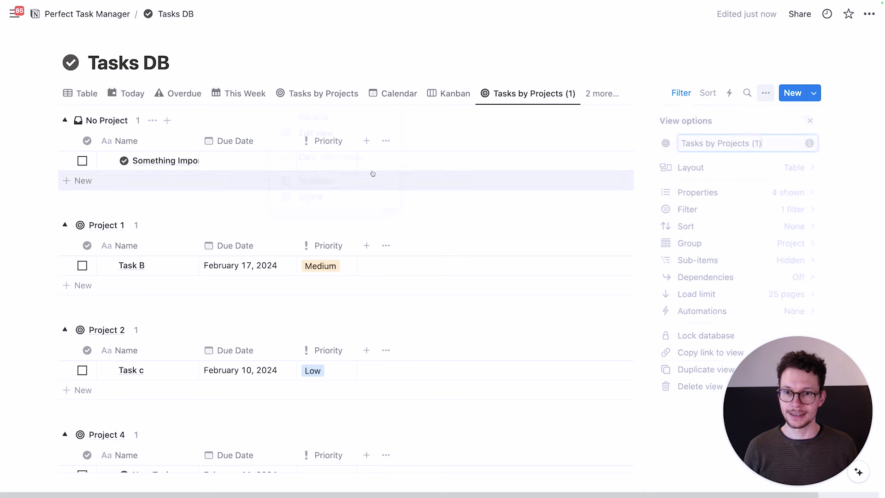
{"action": "left_click_drag", "start_coordinate": [764, 144], "coordinate": [704, 144]}
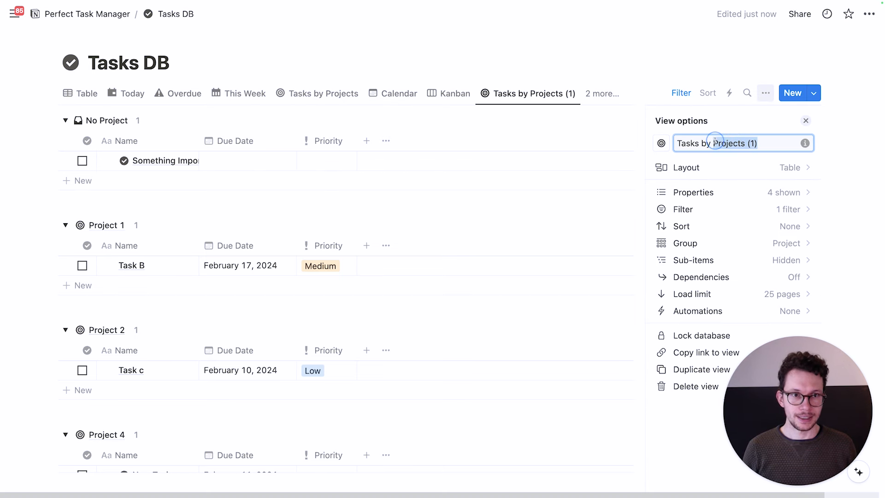
{"action": "type", "text": "Assignee"}
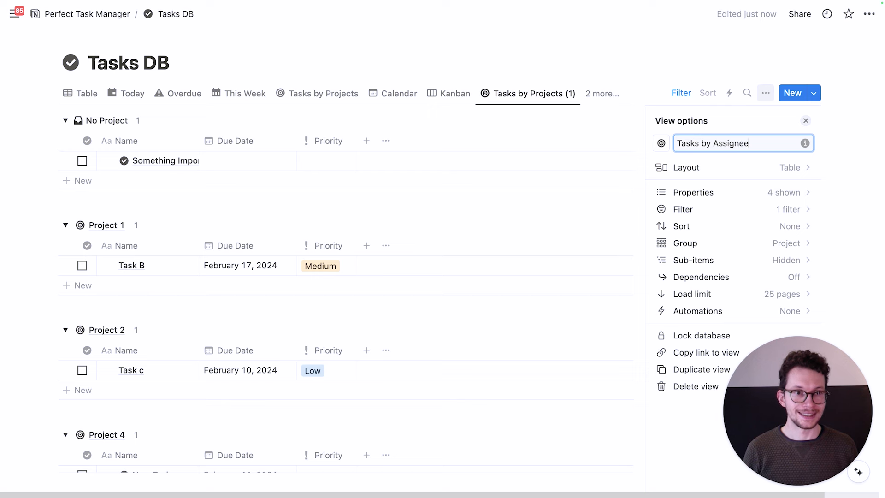
Give the Tasks by Assignee view a single-person icon and open its group-by property setting.
{"action": "left_click", "coordinate": [662, 143]}
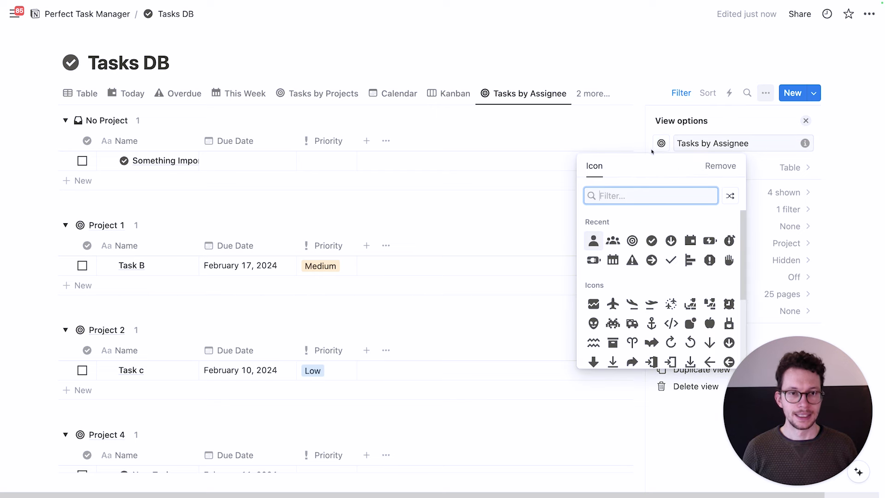
{"action": "left_click", "coordinate": [593, 239]}
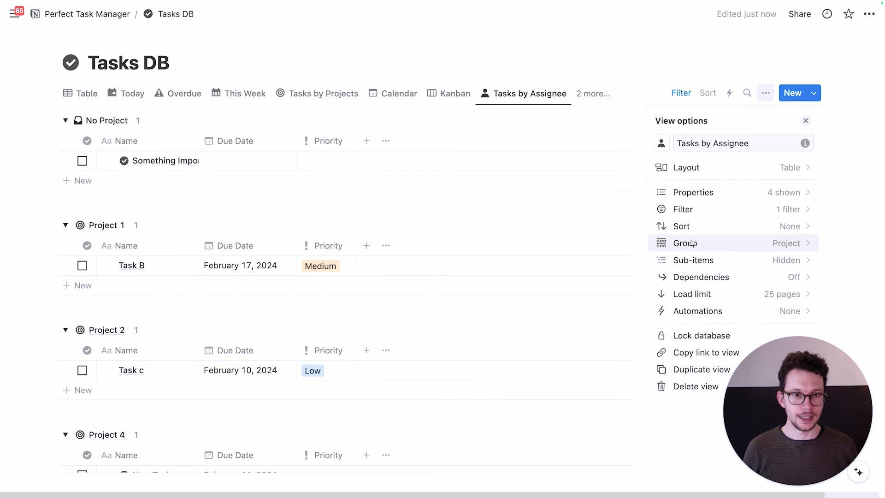
{"action": "left_click", "coordinate": [691, 243]}
{"action": "left_click", "coordinate": [756, 142]}
{"action": "key", "text": "Escape"}
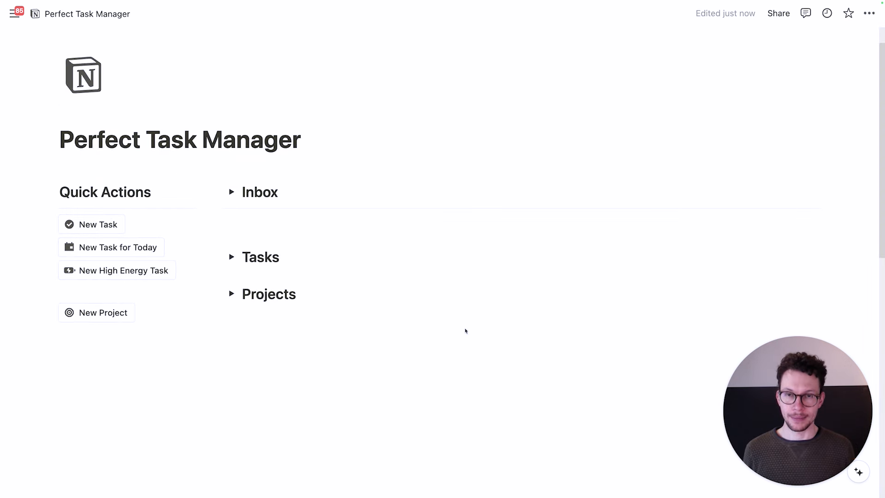
Add a page named Teams beneath the Backend databases on the Perfect Task Manager page and make it a new table database.
{"action": "scroll", "coordinate": [466, 331], "scroll_direction": "down", "scroll_amount": 5}
{"action": "scroll", "coordinate": [203, 376], "scroll_direction": "down", "scroll_amount": 4}
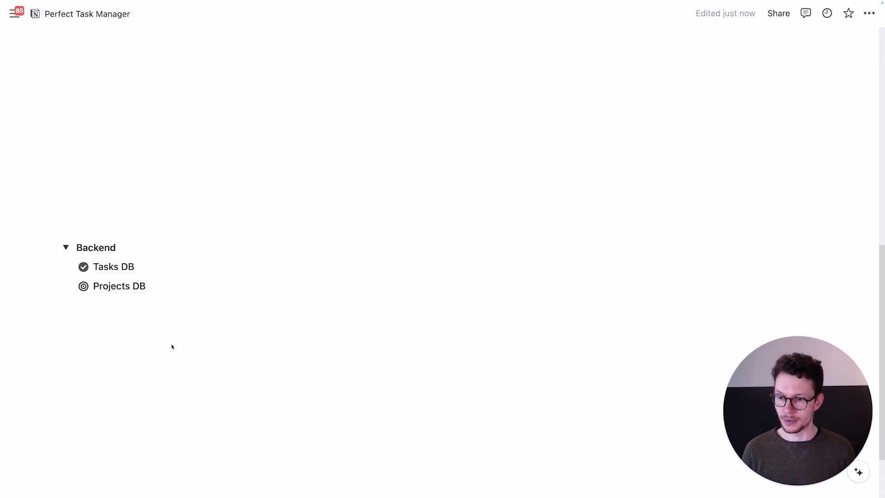
{"action": "left_click", "coordinate": [132, 314]}
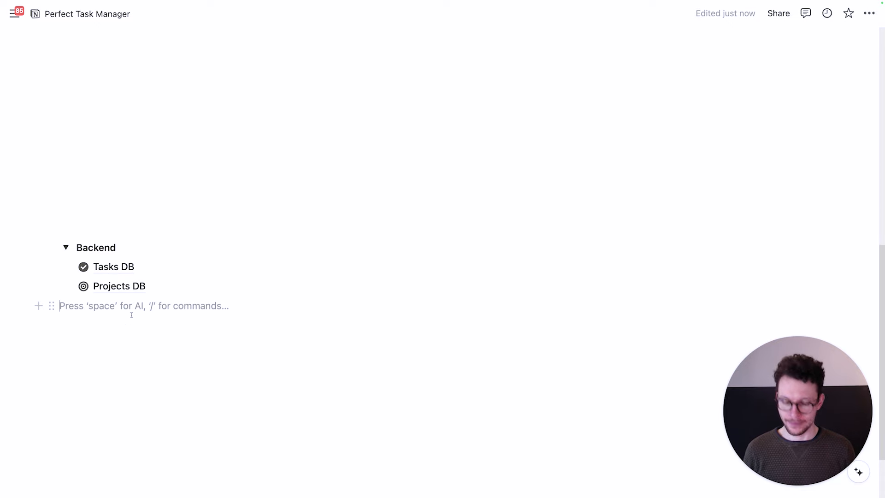
{"action": "type", "text": "/"}
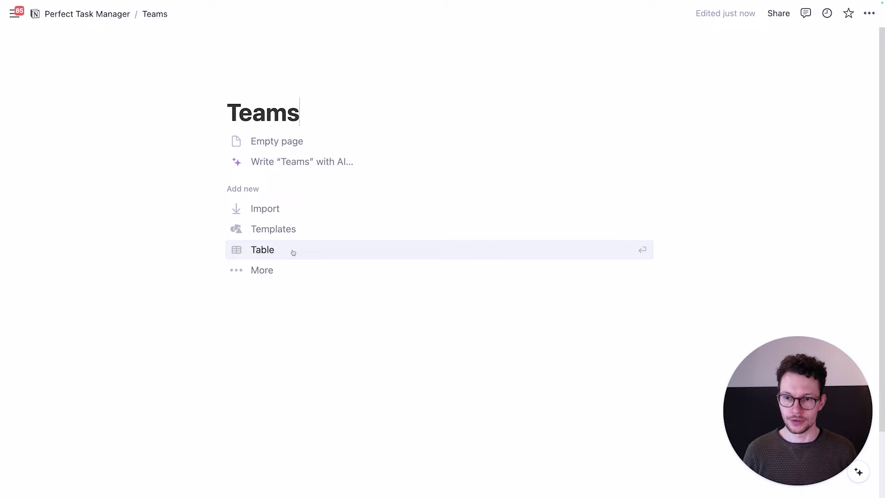
{"action": "left_click", "coordinate": [291, 249]}
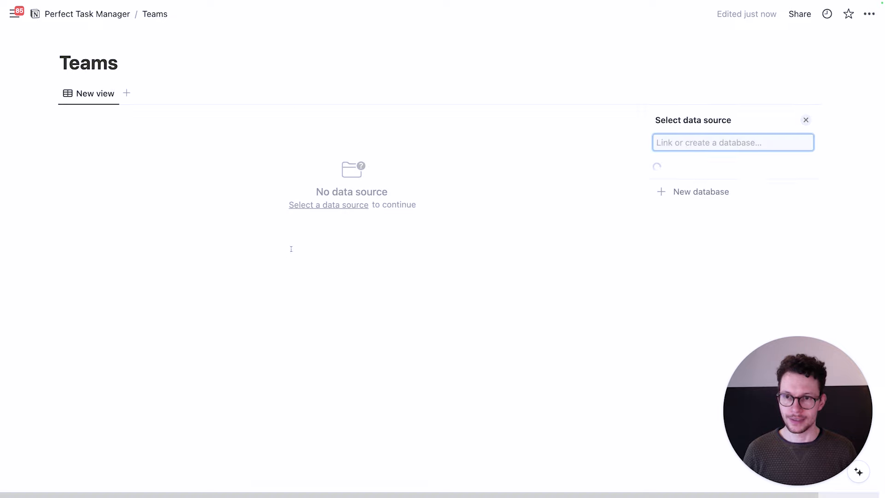
{"action": "left_click", "coordinate": [697, 327]}
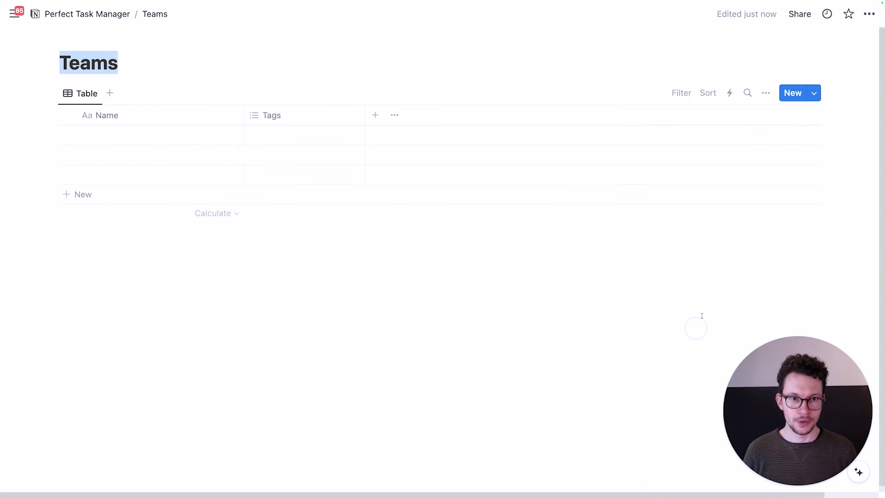
Add an icon to the Teams database and change it to the group-of-people icon.
{"action": "left_click", "coordinate": [89, 39]}
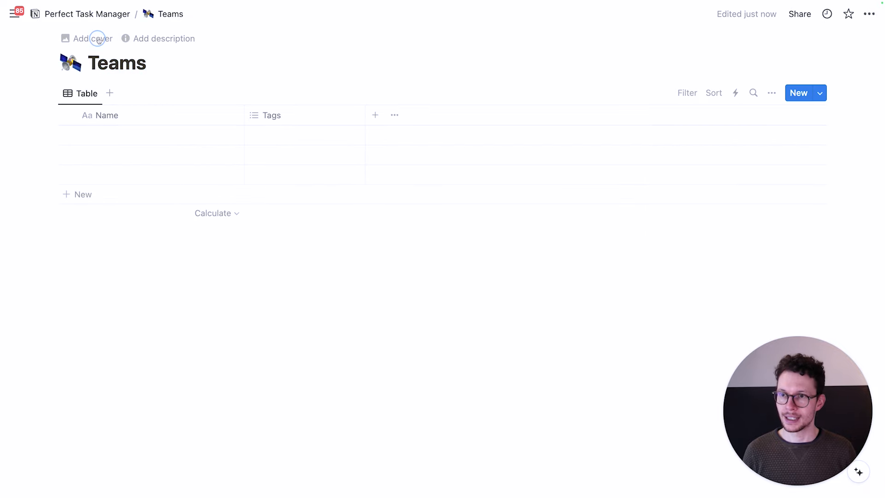
{"action": "left_click", "coordinate": [70, 62]}
{"action": "left_click", "coordinate": [64, 86]}
{"action": "left_click", "coordinate": [43, 163]}
Delete the Tags property from the Teams database.
{"action": "left_click", "coordinate": [272, 116]}
{"action": "left_click", "coordinate": [221, 318]}
{"action": "left_click", "coordinate": [370, 246]}
Add a relation property named Tasks linking Teams to Tasks DB, shown on Tasks DB under the name Team.
{"action": "left_click", "coordinate": [195, 115]}
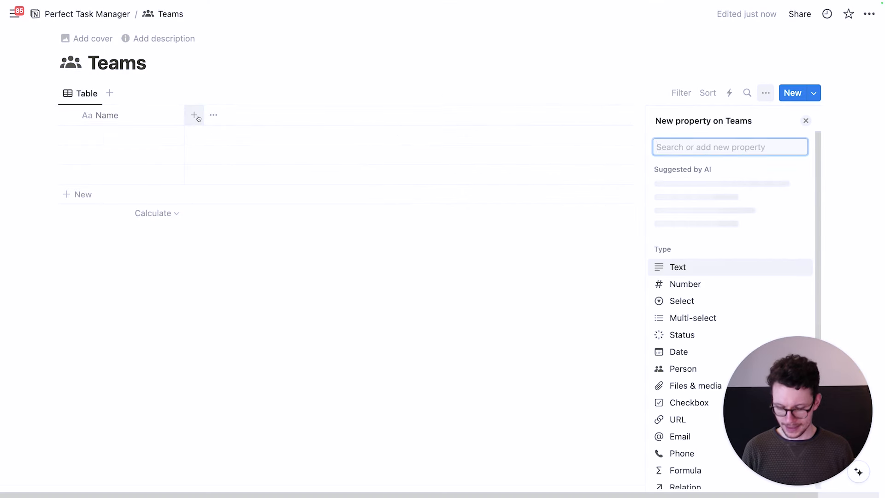
{"action": "type", "text": "rel"}
{"action": "key", "text": "Return"}
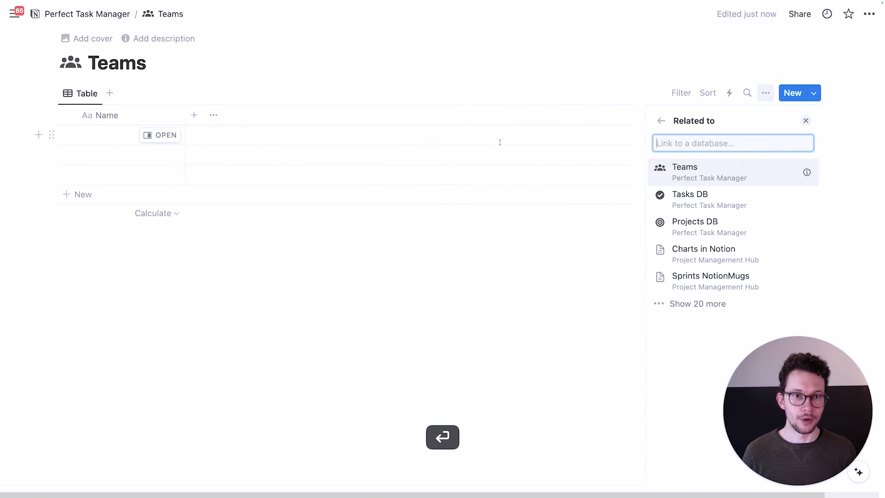
{"action": "left_click", "coordinate": [706, 196]}
{"action": "key", "text": "super+a"}
{"action": "type", "text": "Tasks"}
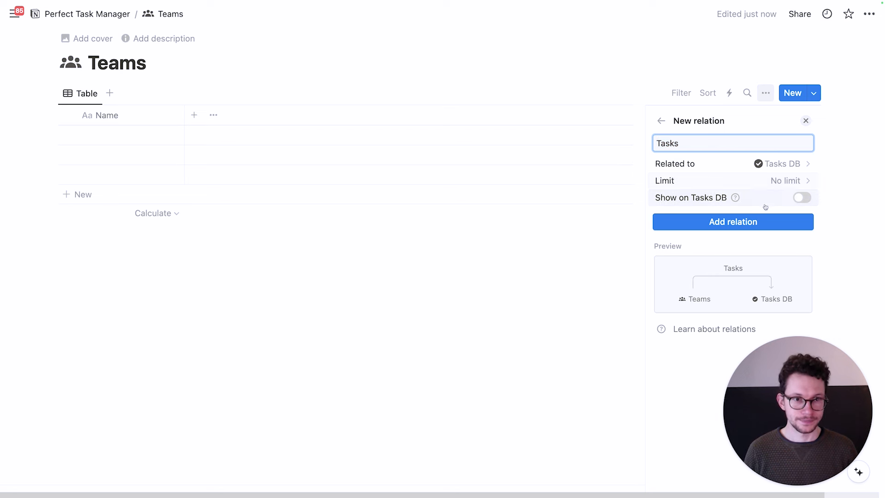
{"action": "left_click", "coordinate": [802, 198]}
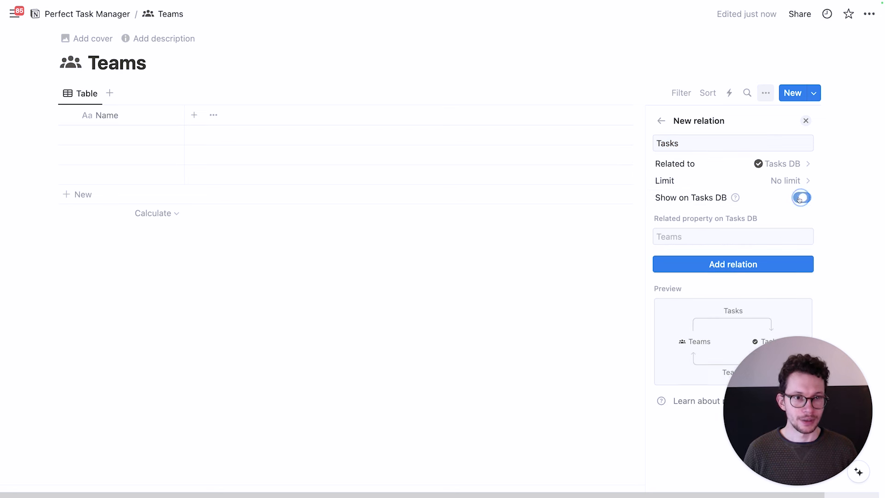
{"action": "left_click", "coordinate": [743, 235]}
{"action": "type", "text": "Team"}
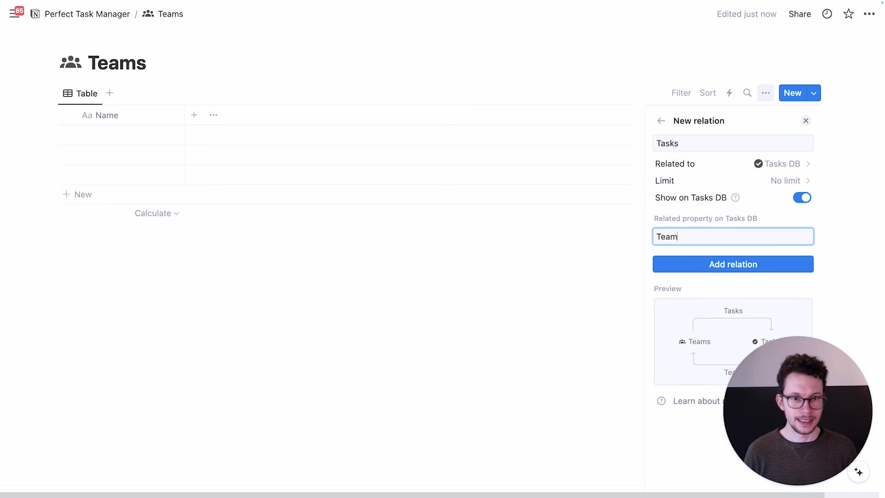
{"action": "left_click", "coordinate": [721, 262]}
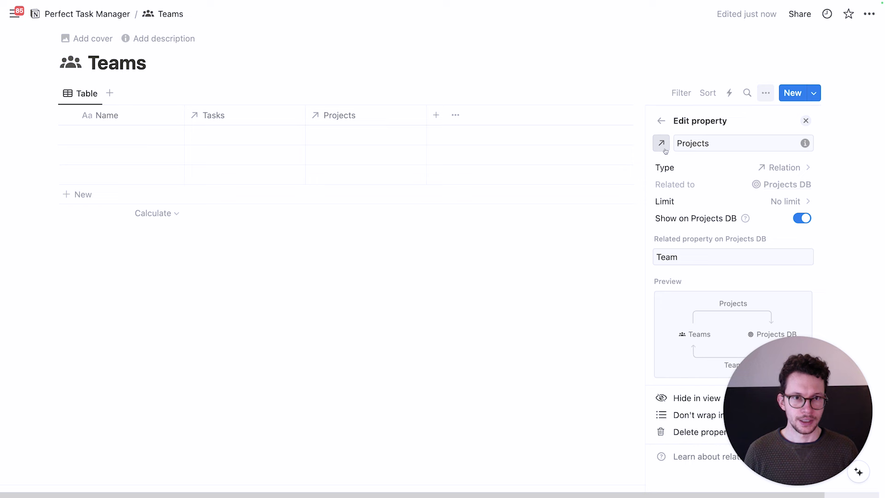
Give the Projects relation a target icon and the Tasks relation a checkmark icon, and narrow both columns.
{"action": "left_click", "coordinate": [662, 143]}
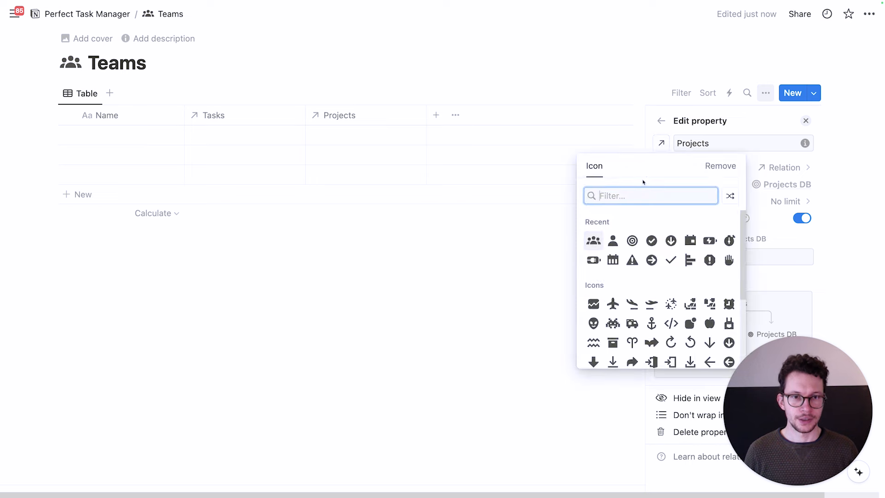
{"action": "left_click", "coordinate": [632, 240]}
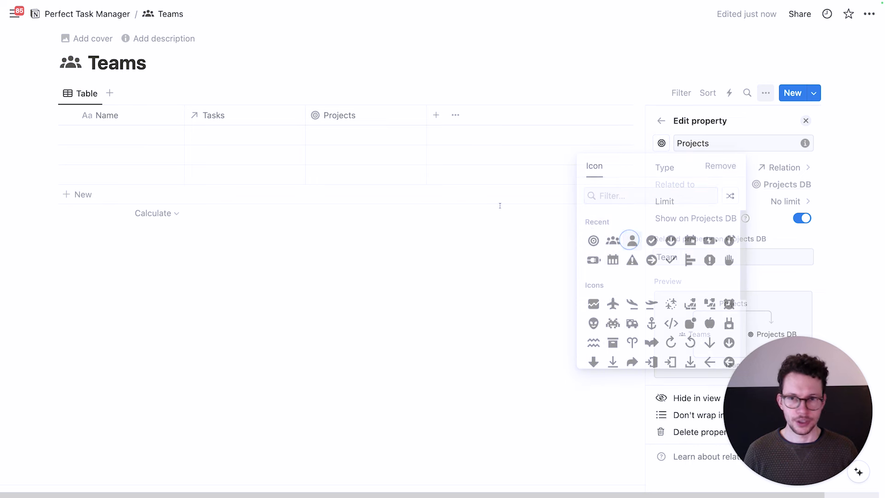
{"action": "left_click", "coordinate": [211, 119]}
{"action": "left_click", "coordinate": [200, 141]}
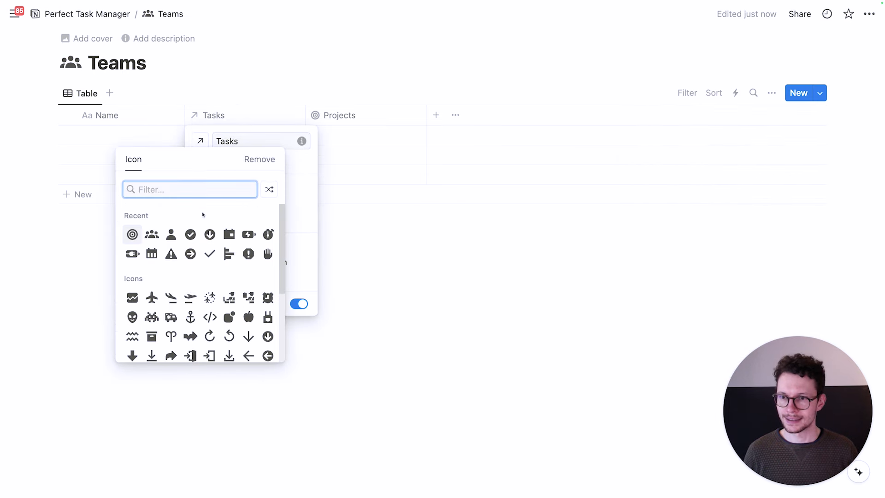
{"action": "left_click", "coordinate": [190, 234]}
{"action": "left_click", "coordinate": [356, 241]}
{"action": "left_click_drag", "start_coordinate": [305, 115], "coordinate": [265, 116]}
{"action": "left_click_drag", "start_coordinate": [385, 115], "coordinate": [325, 115]}
Delete the three empty rows from the Teams database and create a full-page database template named New Team.
{"action": "left_click_drag", "start_coordinate": [46, 132], "coordinate": [98, 182]}
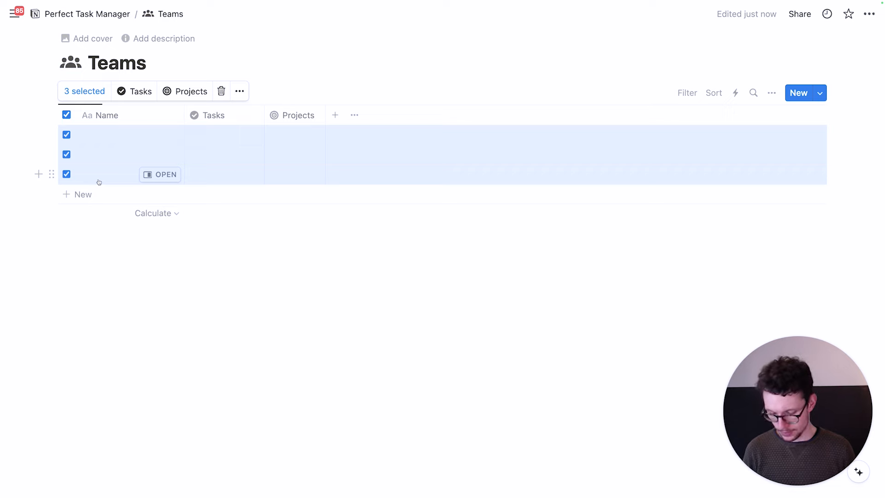
{"action": "key", "text": "BackSpace"}
{"action": "left_click", "coordinate": [820, 93]}
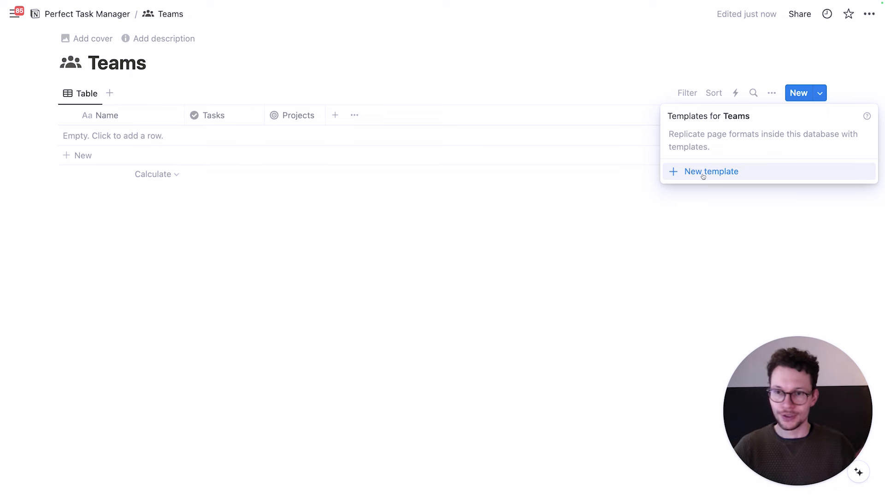
{"action": "left_click", "coordinate": [703, 176]}
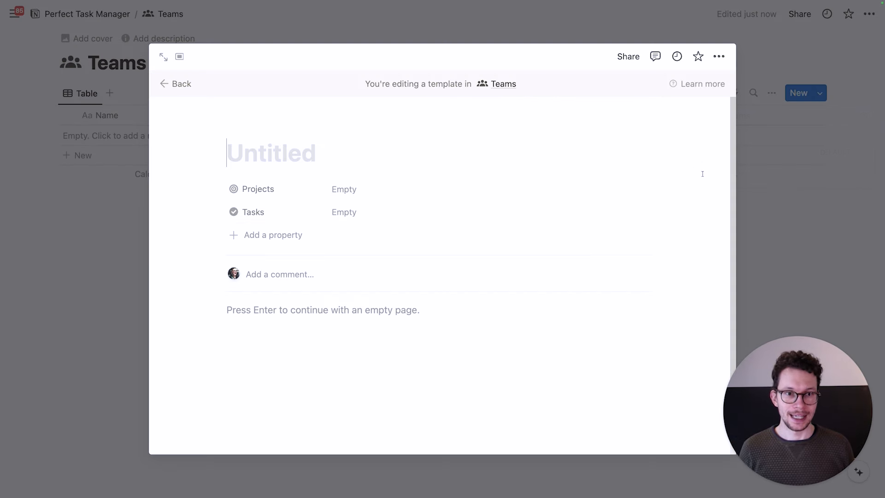
{"action": "type", "text": "New Team"}
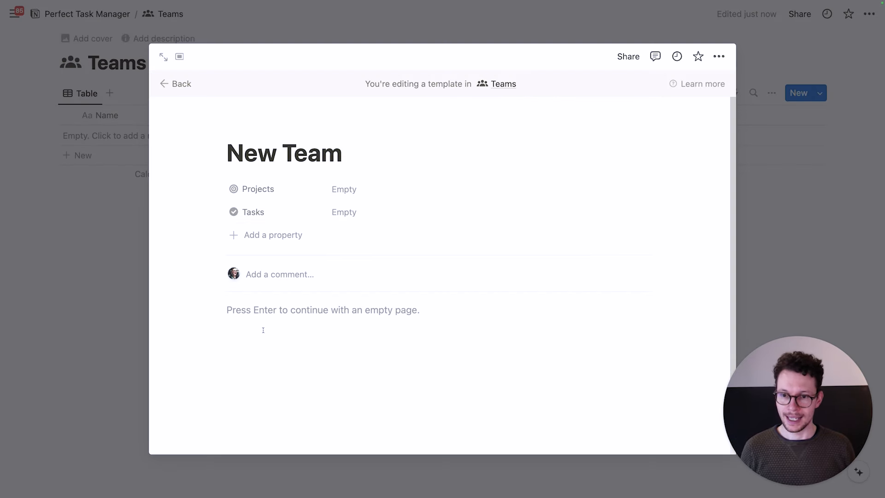
{"action": "key", "text": "Return"}
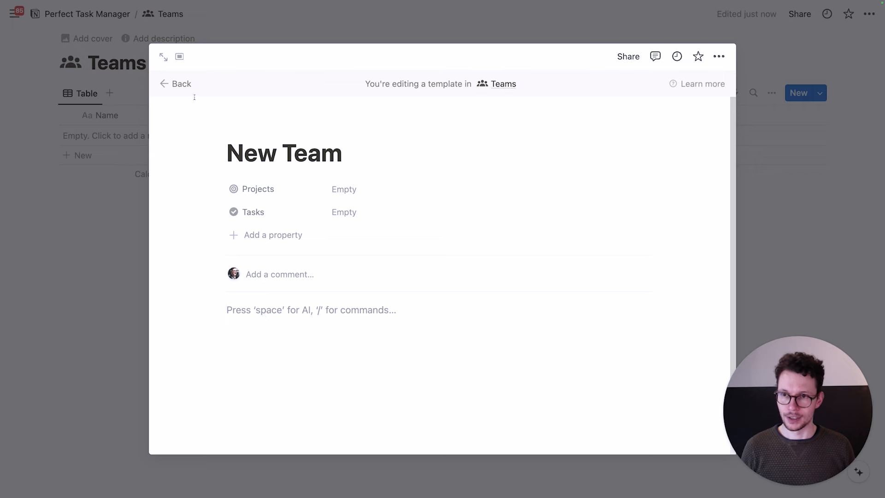
{"action": "left_click", "coordinate": [163, 56]}
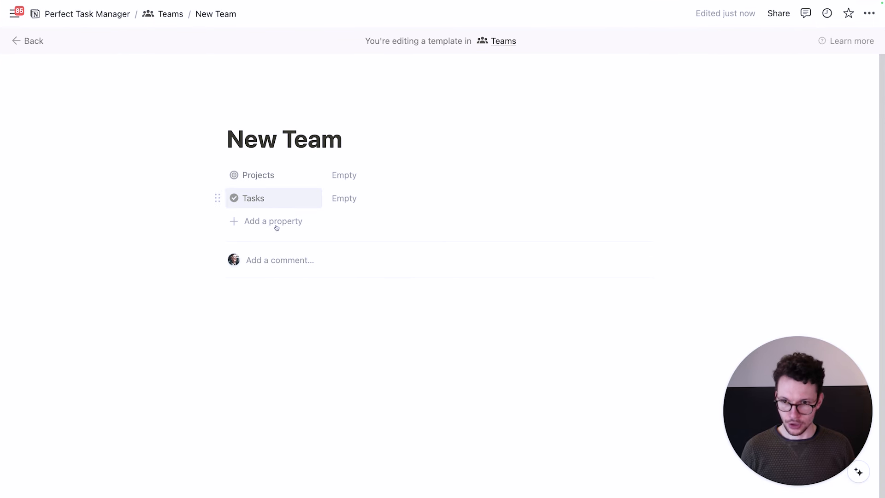
Add two Heading 1 blocks, Projects and Tasks, to the body of the New Team template.
{"action": "left_click", "coordinate": [276, 295]}
{"action": "type", "text": "/h"}
{"action": "key", "text": "Return"}
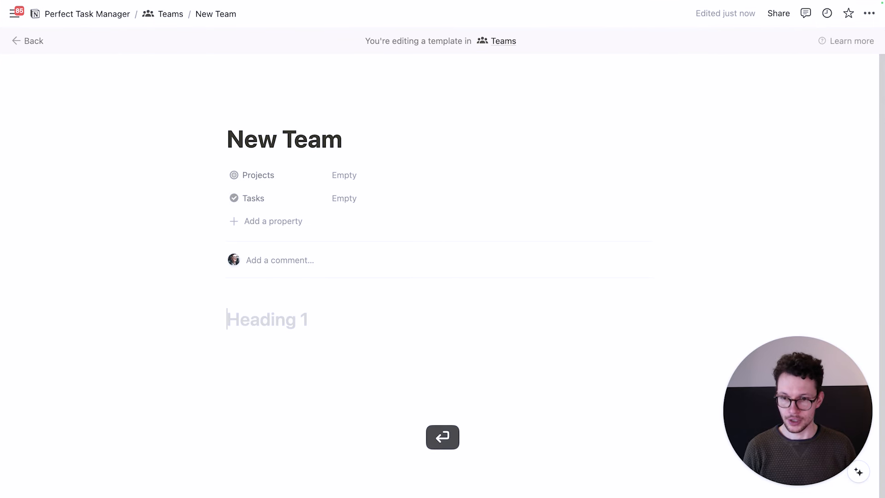
{"action": "type", "text": "Projects"}
{"action": "key", "text": "Return"}
{"action": "type", "text": "/h"}
{"action": "key", "text": "Return"}
{"action": "type", "text": "Tasks"}
Insert a linked view of Projects DB under the Projects heading, copying its existing Kanban view.
{"action": "left_click", "coordinate": [313, 319]}
{"action": "key", "text": "Return"}
{"action": "type", "text": "/create"}
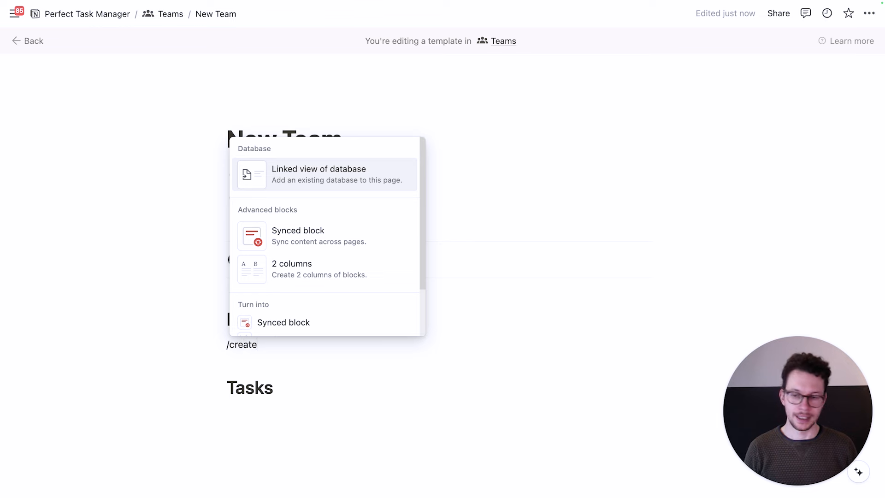
{"action": "left_click", "coordinate": [322, 181]}
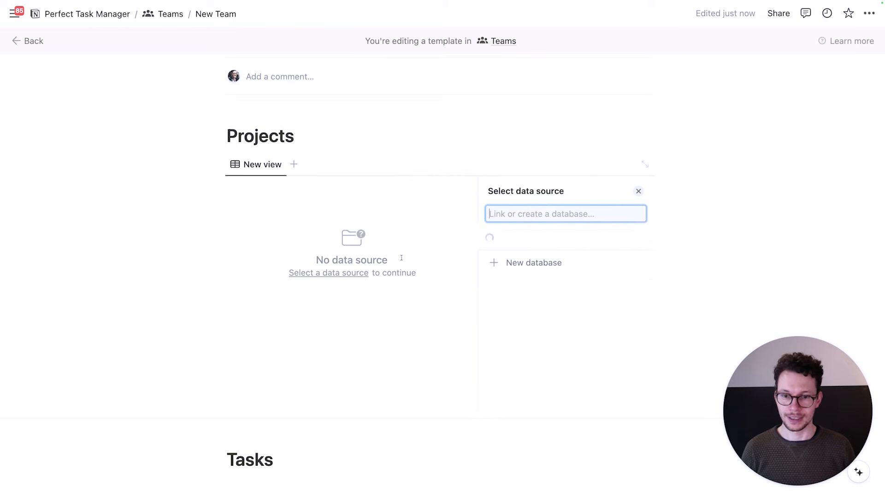
{"action": "left_click", "coordinate": [557, 296]}
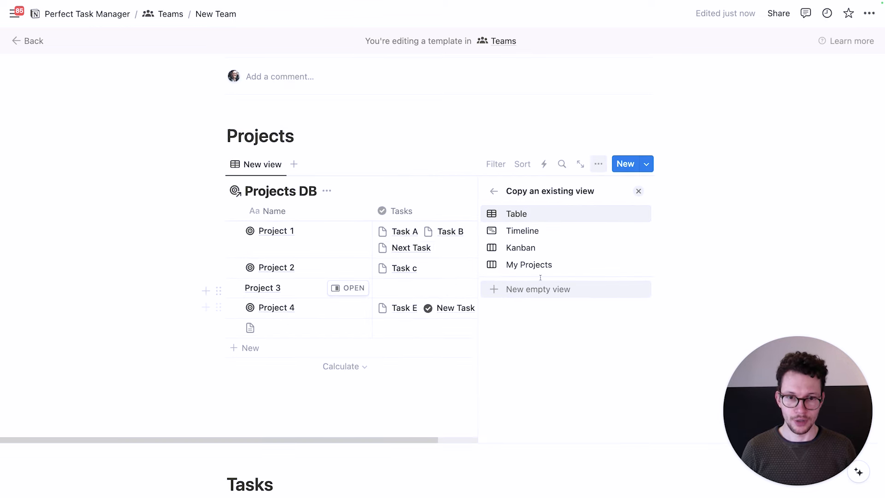
{"action": "left_click", "coordinate": [521, 248]}
Add an And filter rule to the Projects Kanban requiring that Team 1 contains New Team.
{"action": "left_click", "coordinate": [516, 297]}
{"action": "left_click", "coordinate": [528, 215]}
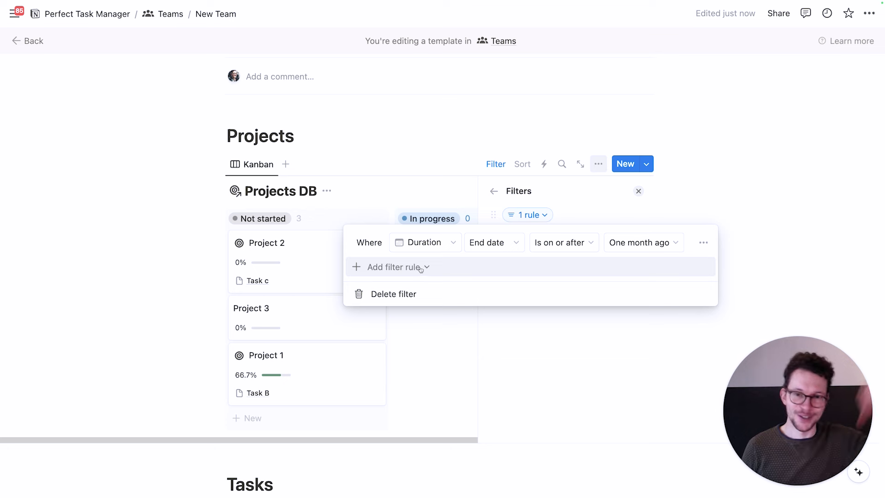
{"action": "left_click", "coordinate": [401, 268]}
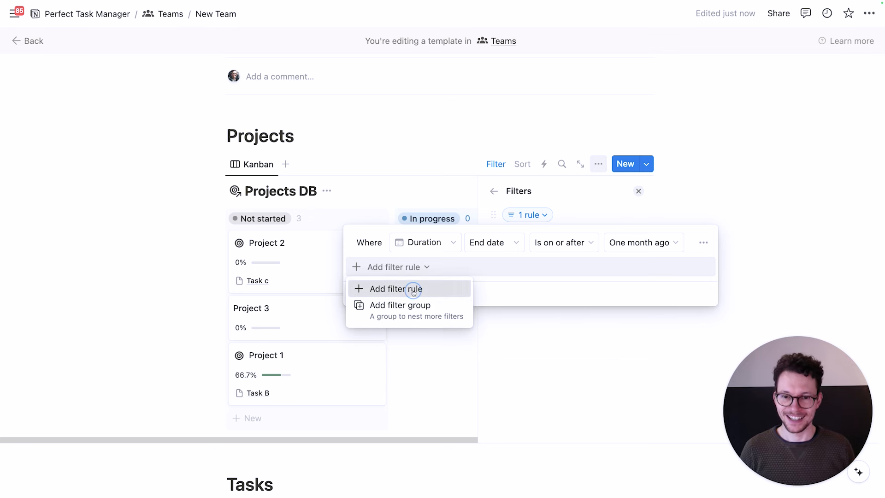
{"action": "left_click", "coordinate": [412, 295]}
{"action": "left_click", "coordinate": [369, 267]}
{"action": "left_click", "coordinate": [360, 299]}
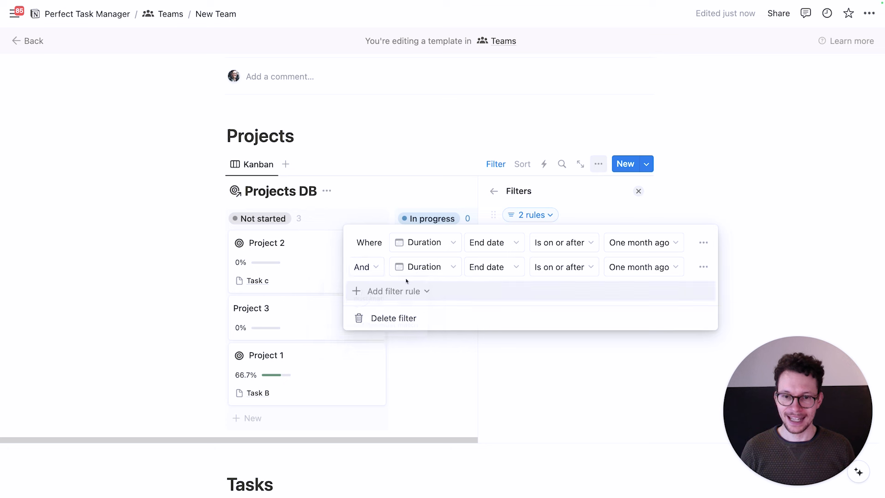
{"action": "left_click", "coordinate": [419, 267]}
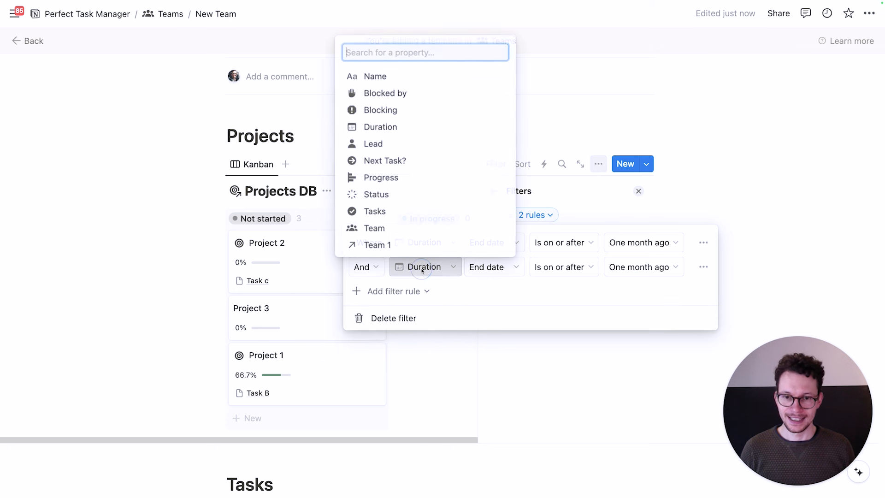
{"action": "left_click", "coordinate": [382, 245]}
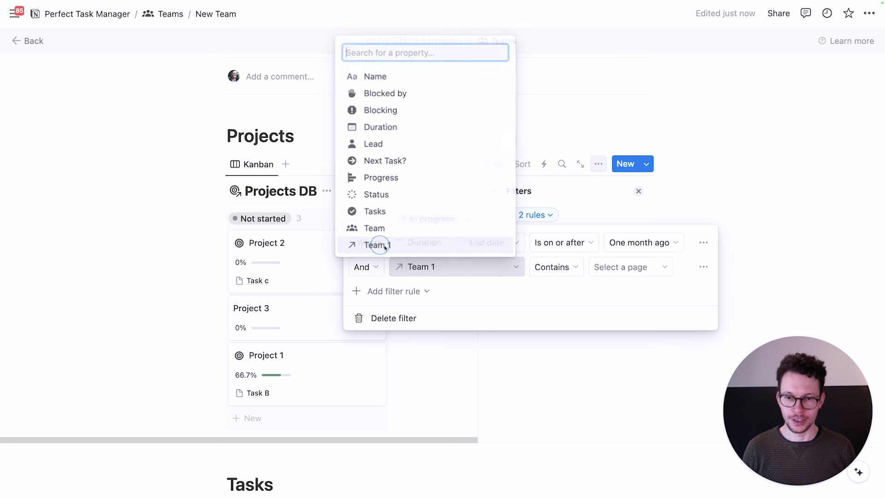
{"action": "left_click", "coordinate": [626, 272]}
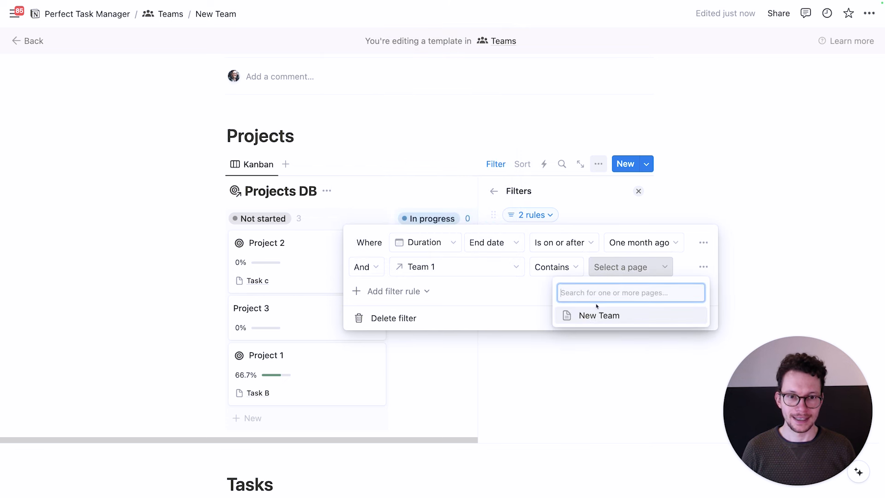
{"action": "left_click", "coordinate": [594, 316]}
{"action": "left_click", "coordinate": [594, 387]}
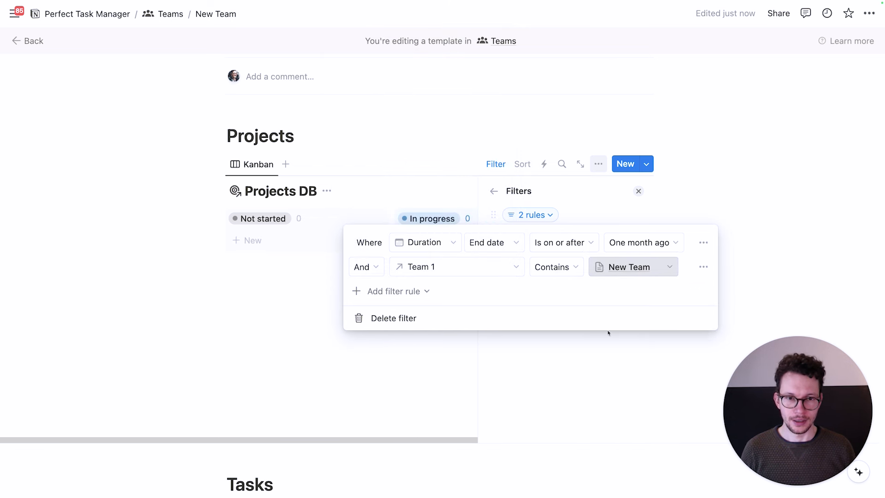
{"action": "left_click", "coordinate": [590, 370]}
Insert a linked view of Tasks DB under the Tasks heading, copying its existing Kanban view.
{"action": "left_click", "coordinate": [350, 284]}
{"action": "scroll", "coordinate": [337, 203], "scroll_direction": "down", "scroll_amount": 4}
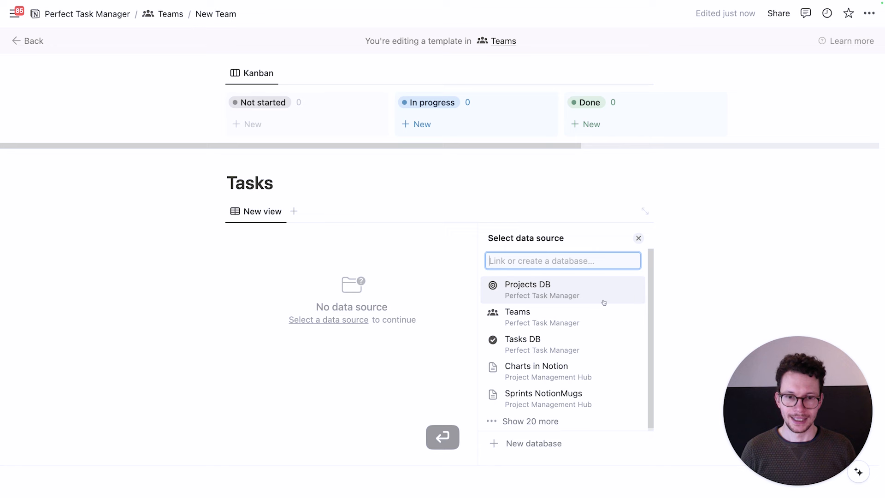
{"action": "left_click", "coordinate": [573, 340]}
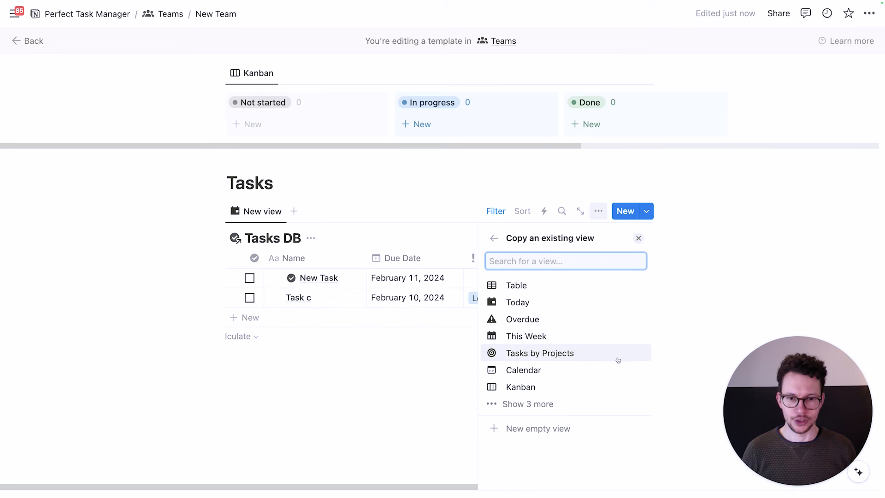
{"action": "left_click", "coordinate": [613, 387]}
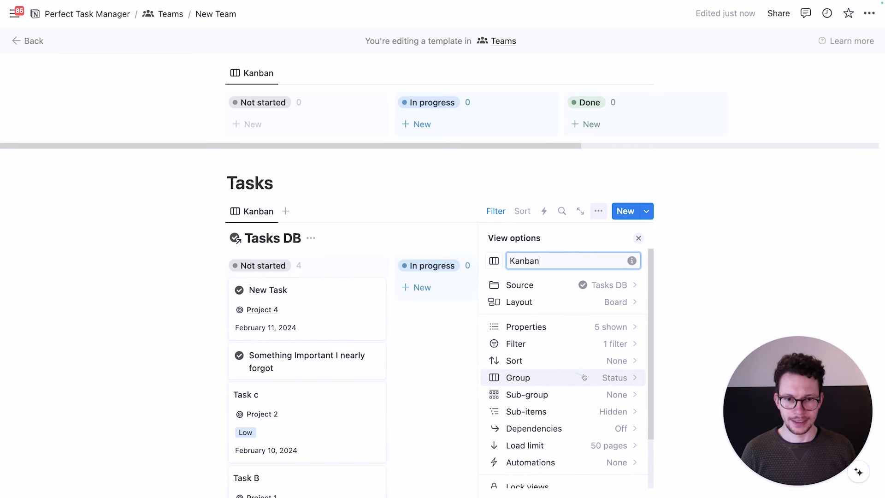
Remove the Finish Date rule from the Tasks Kanban filter.
{"action": "left_click", "coordinate": [558, 344]}
{"action": "left_click", "coordinate": [531, 263]}
{"action": "left_click", "coordinate": [703, 314]}
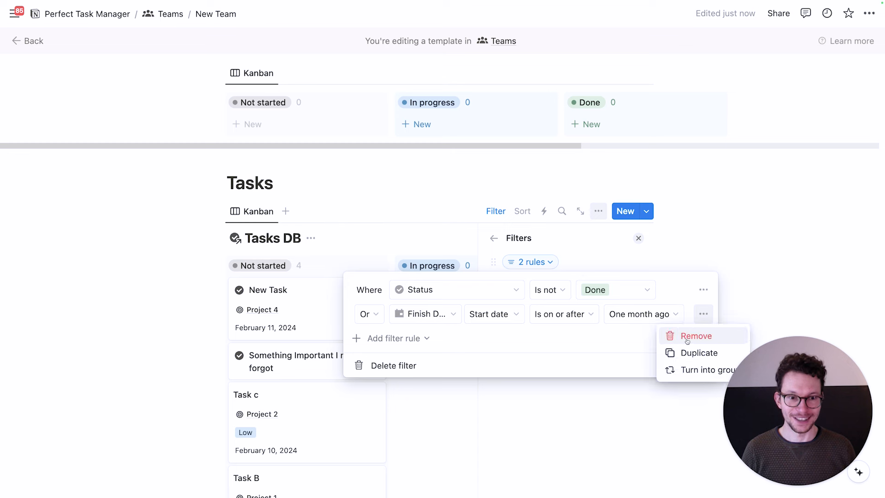
{"action": "left_click", "coordinate": [688, 341]}
Add an And filter rule to the Tasks Kanban that limits it to the template's own team.
{"action": "left_click", "coordinate": [457, 318]}
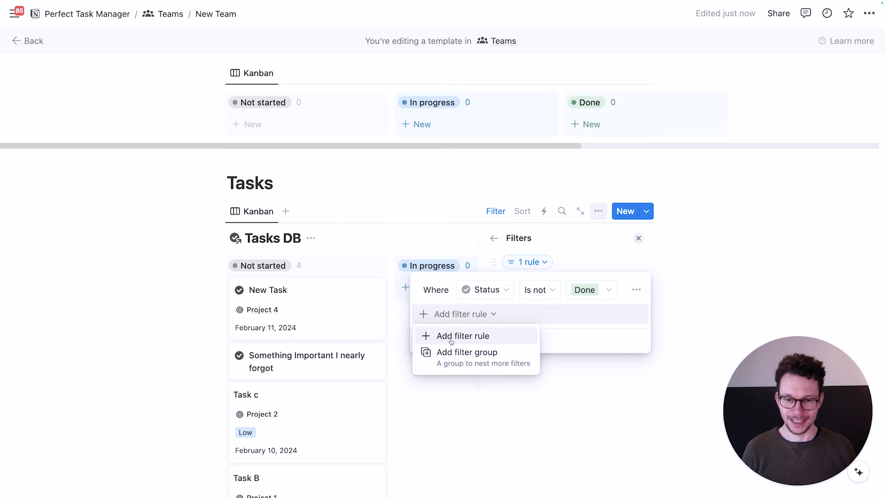
{"action": "left_click", "coordinate": [428, 336]}
{"action": "left_click", "coordinate": [442, 316]}
{"action": "left_click", "coordinate": [401, 337]}
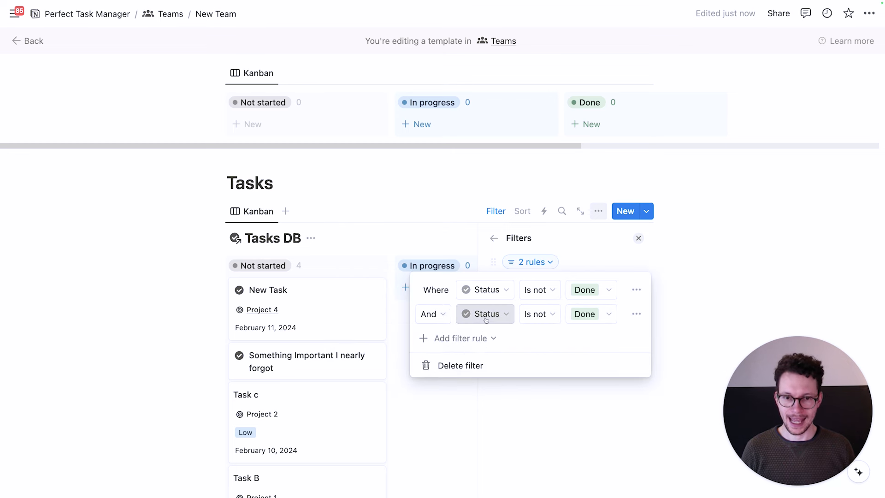
{"action": "left_click", "coordinate": [487, 315]}
{"action": "left_click", "coordinate": [480, 292]}
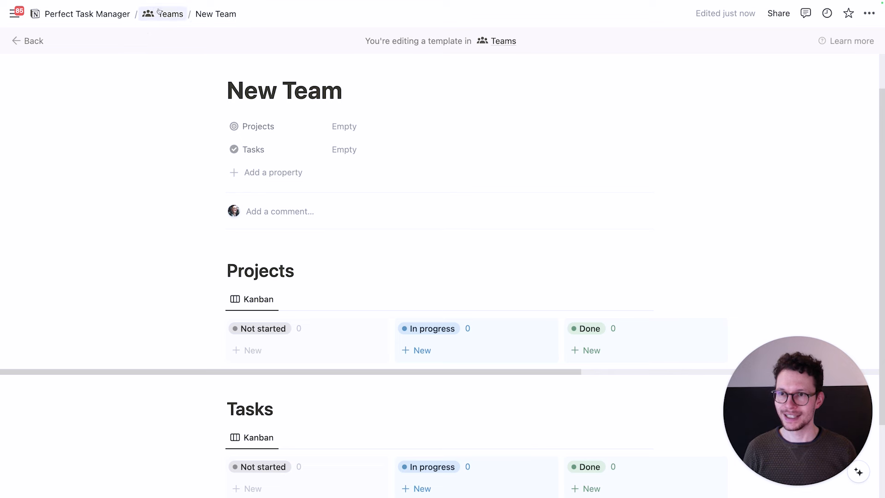
Return to the Teams database and reopen its New Team template for editing.
{"action": "left_click", "coordinate": [169, 14]}
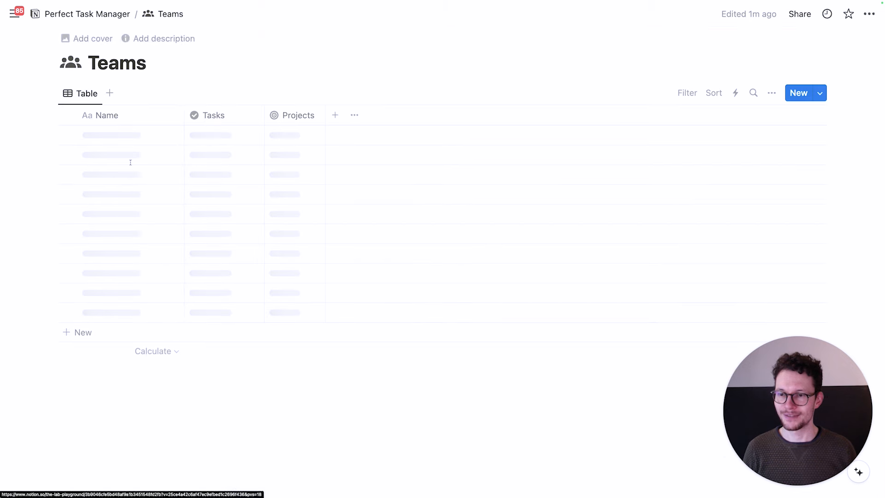
{"action": "left_click", "coordinate": [820, 93]}
{"action": "left_click", "coordinate": [865, 136]}
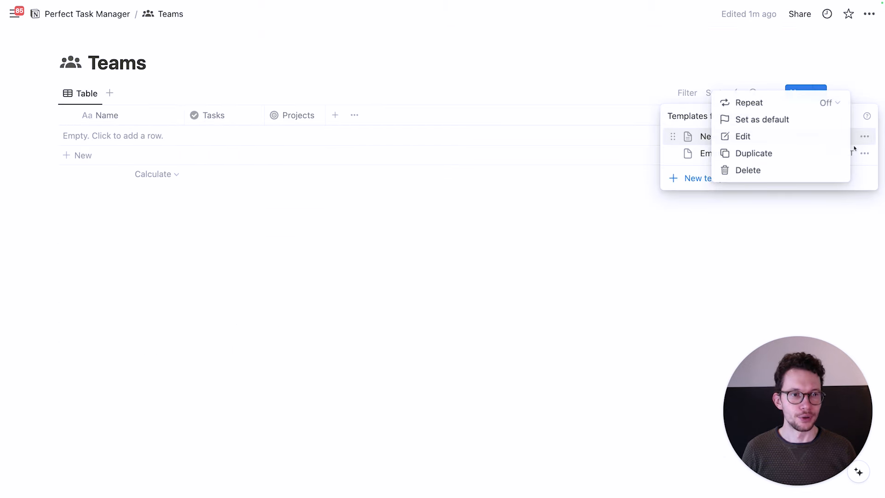
{"action": "left_click", "coordinate": [743, 137]}
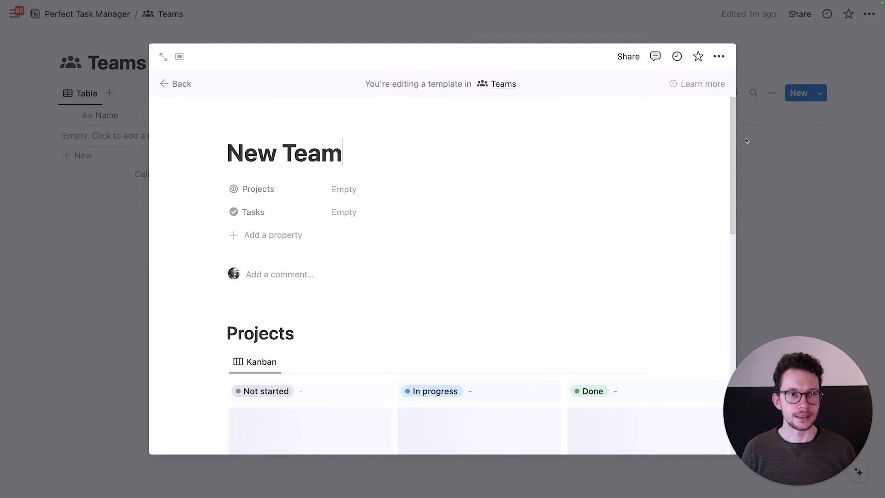